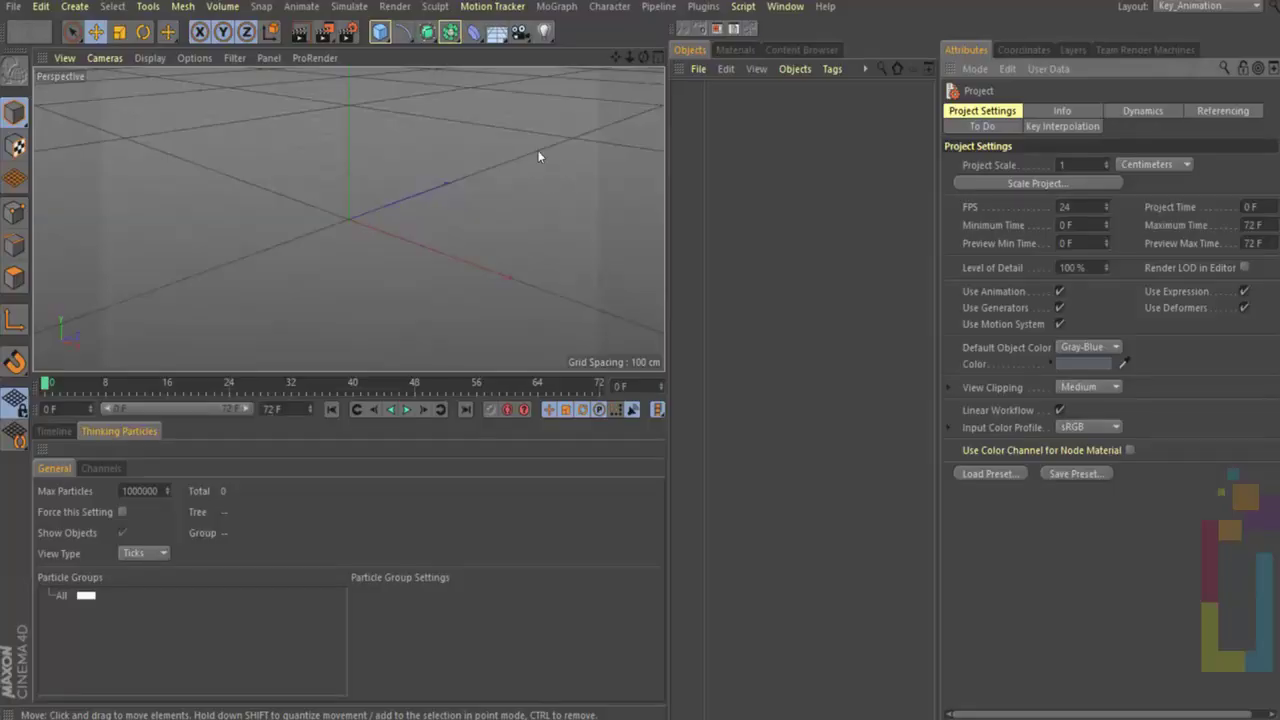
Add a Null object and rename it 'TP NT'
click(380, 31)
click(431, 66)
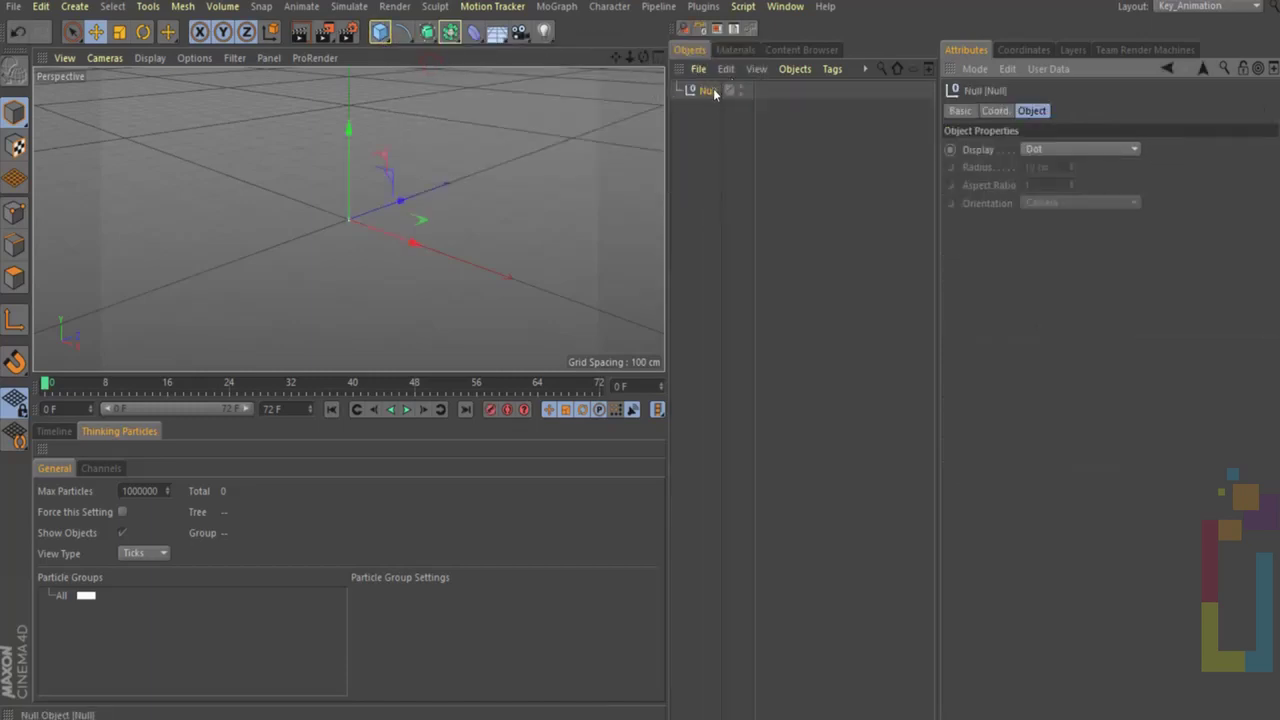
double_click(710, 90)
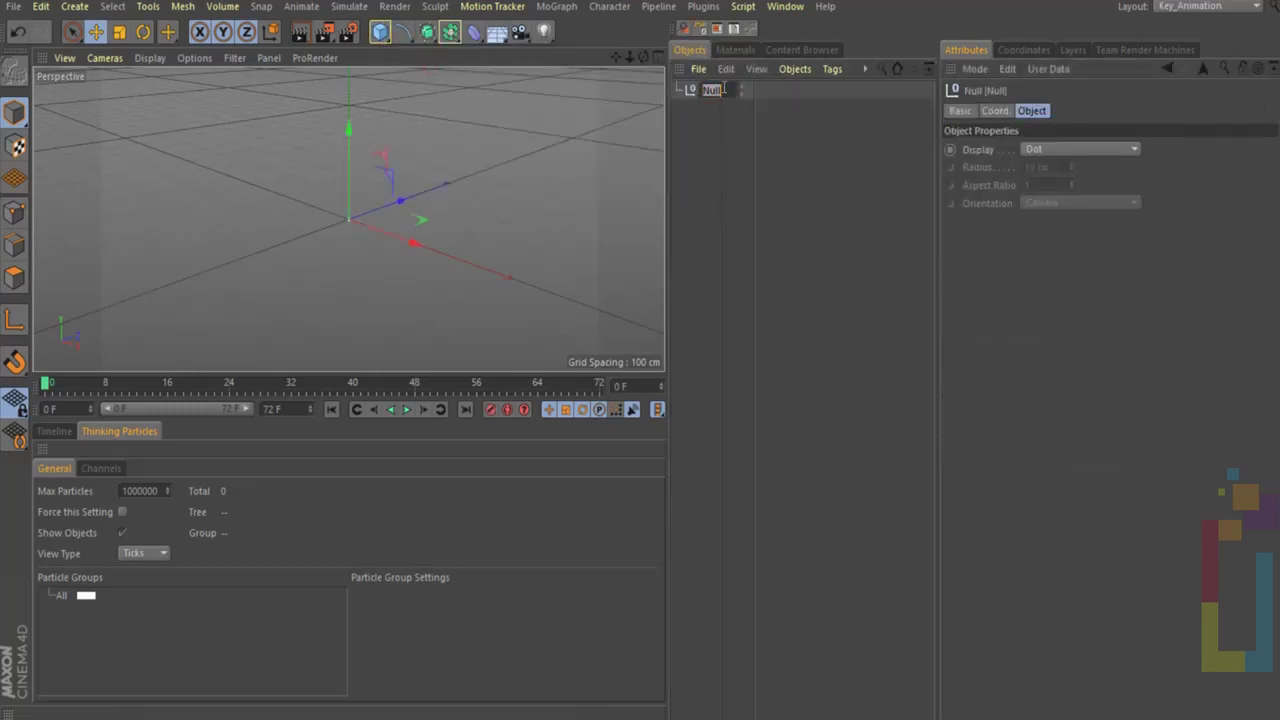
text(TP NT)
key(Return)
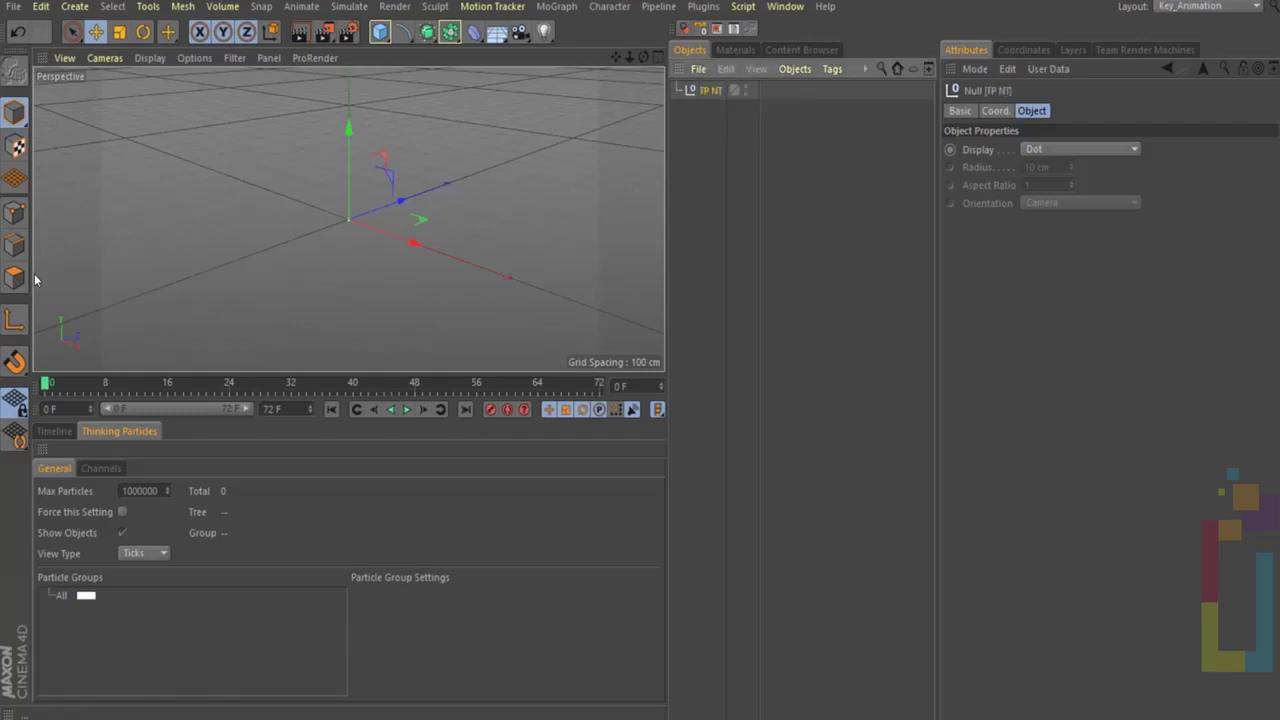
Set the animation end frame to 500 F and show the full range in the timeline
click(290, 409)
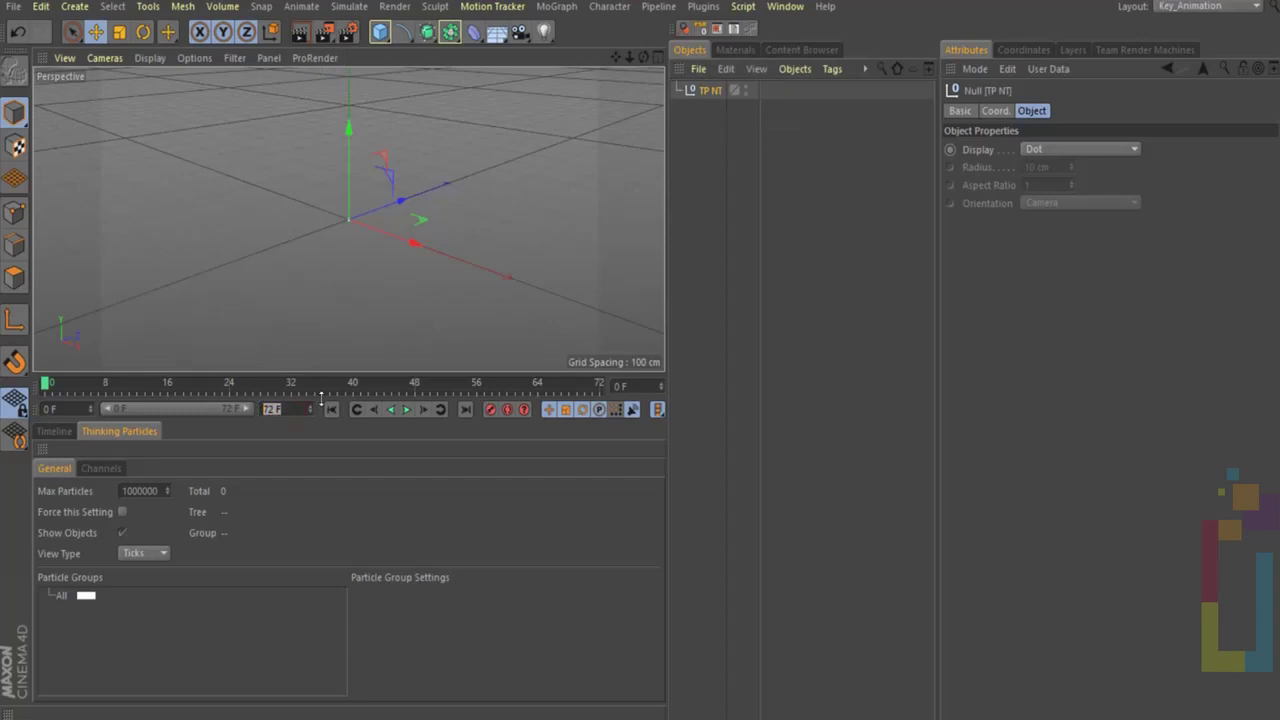
text(500)
key(Return)
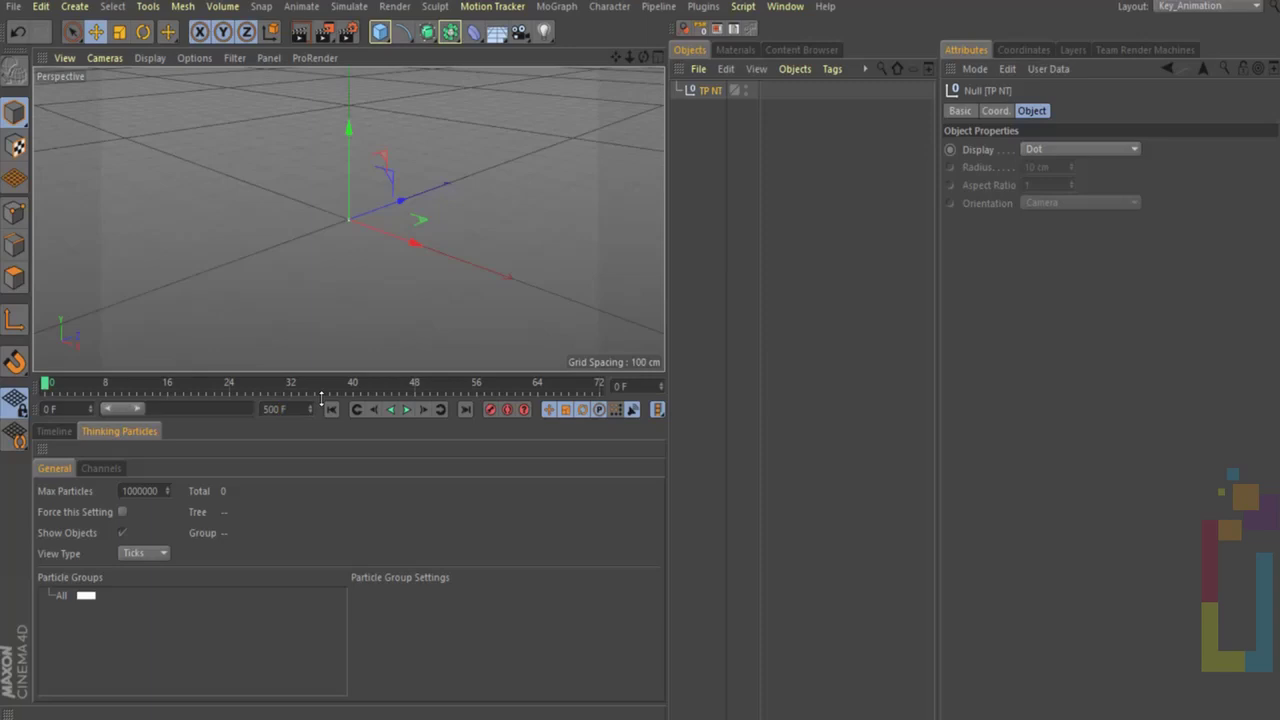
drag(138, 409, 250, 409)
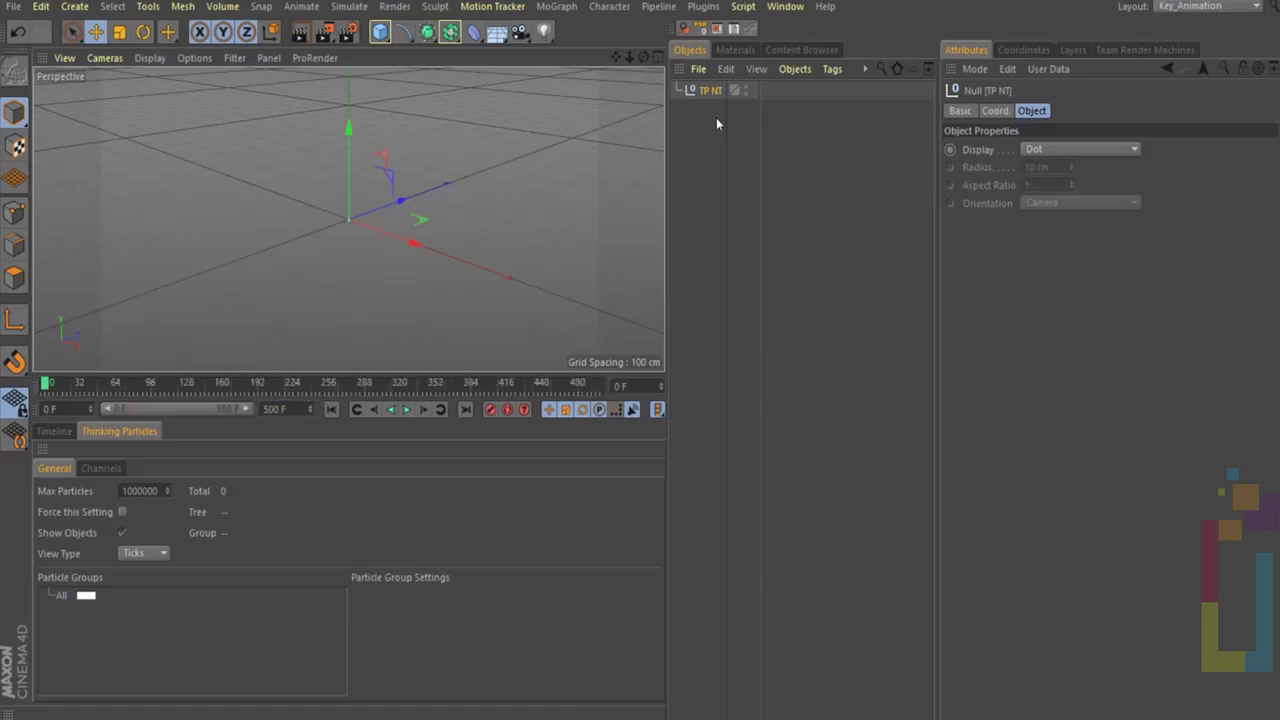
Tear off the Simulate > Thinking Particles menu as a palette and add a Particle Geometry object
click(348, 7)
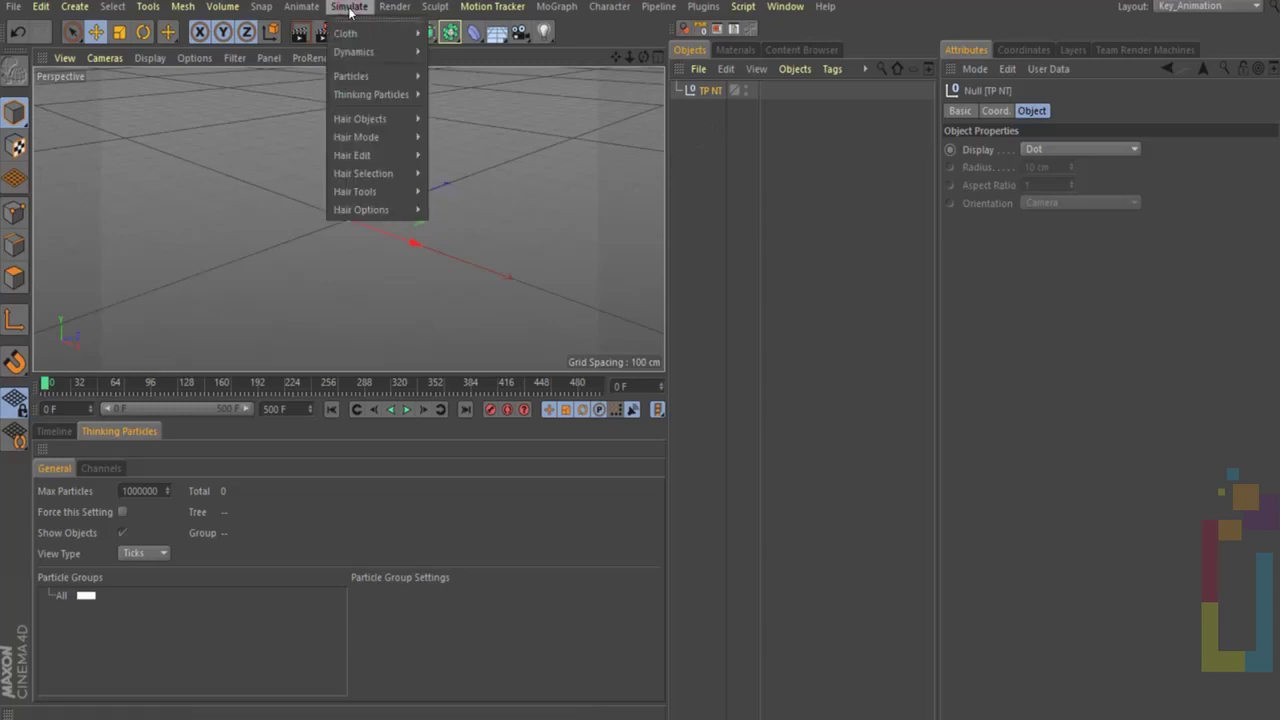
mouse_move(368, 94)
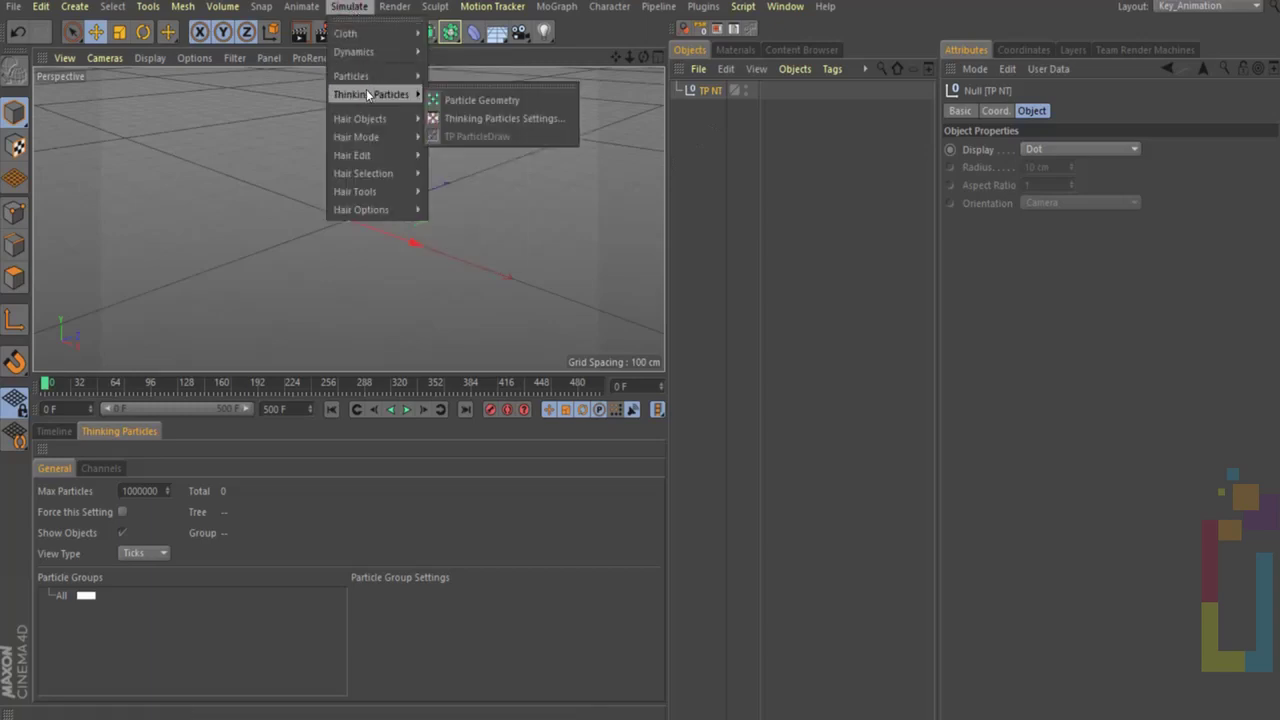
click(451, 87)
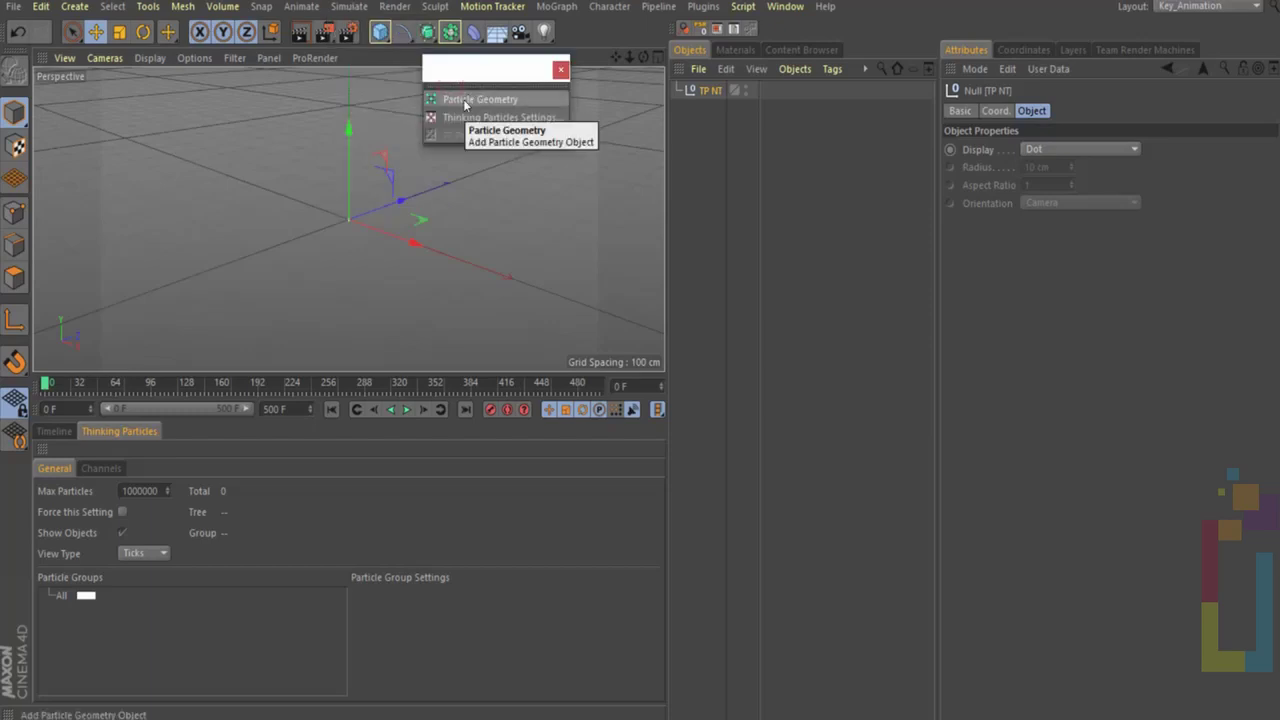
click(465, 101)
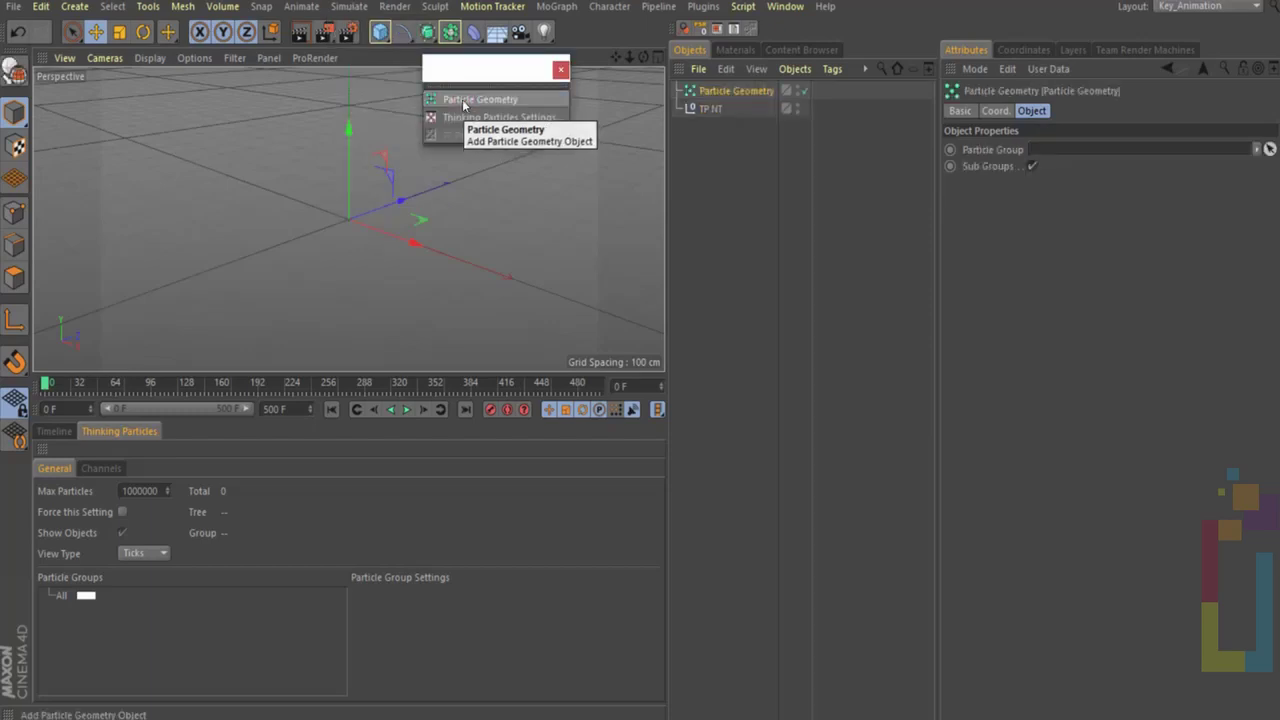
click(460, 119)
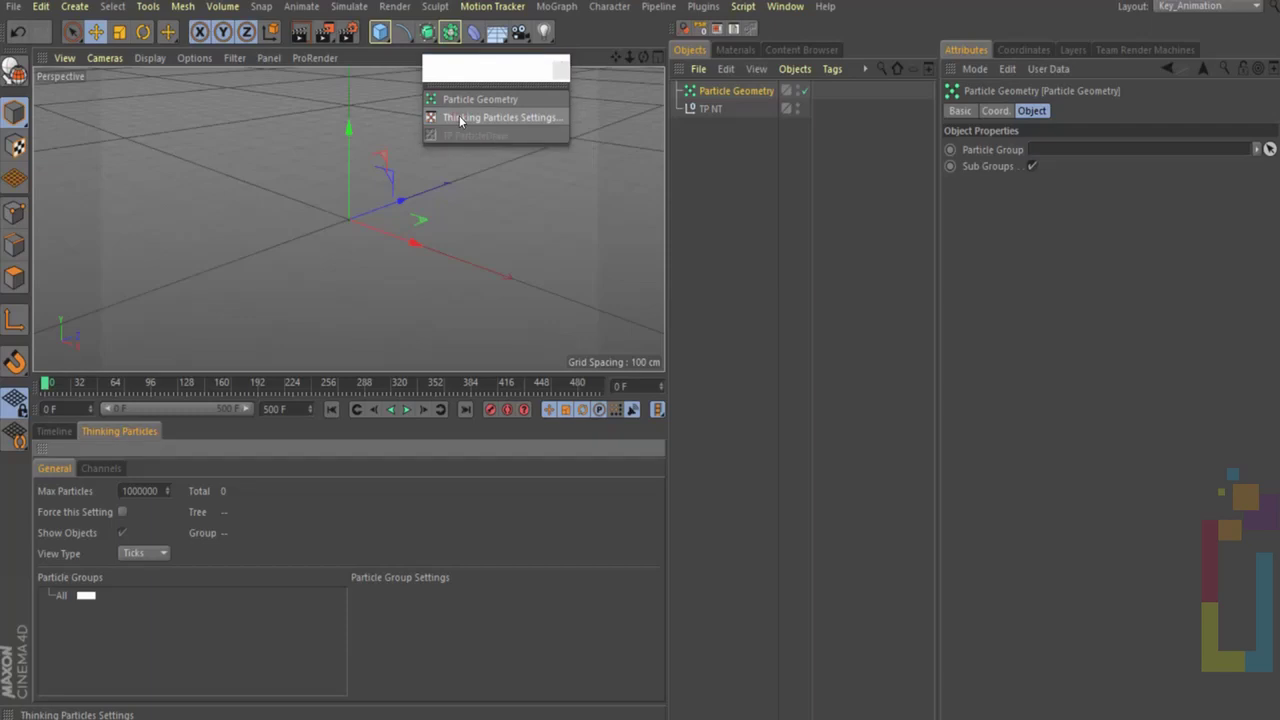
Add five particle groups, Group.1 to Group.5, under All
right_click(65, 595)
click(80, 609)
right_click(65, 597)
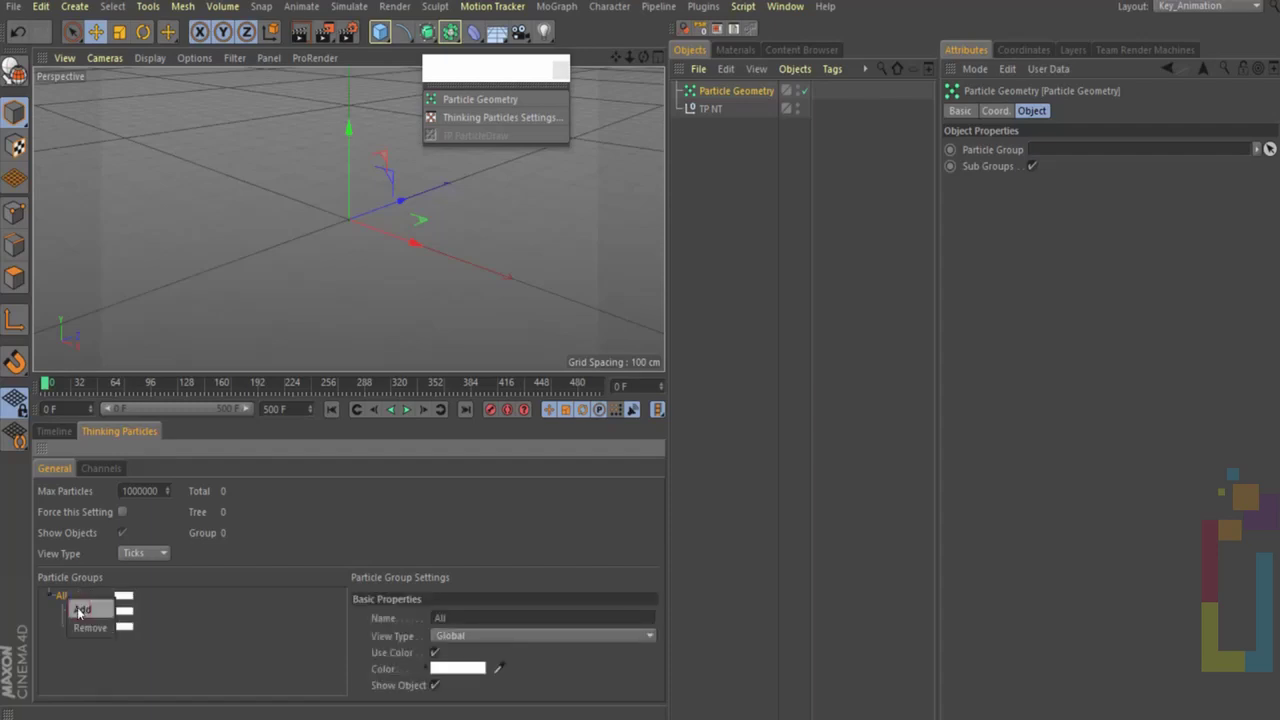
click(80, 609)
right_click(65, 597)
click(80, 609)
right_click(65, 597)
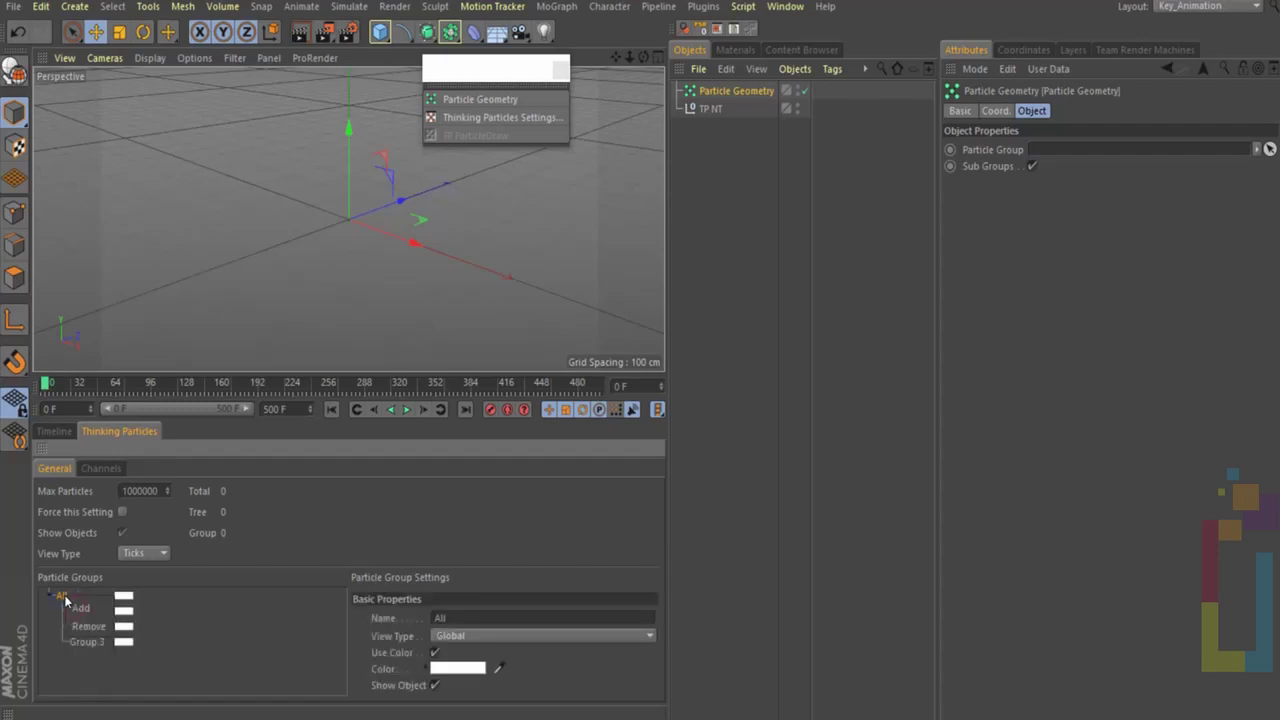
click(80, 609)
right_click(65, 597)
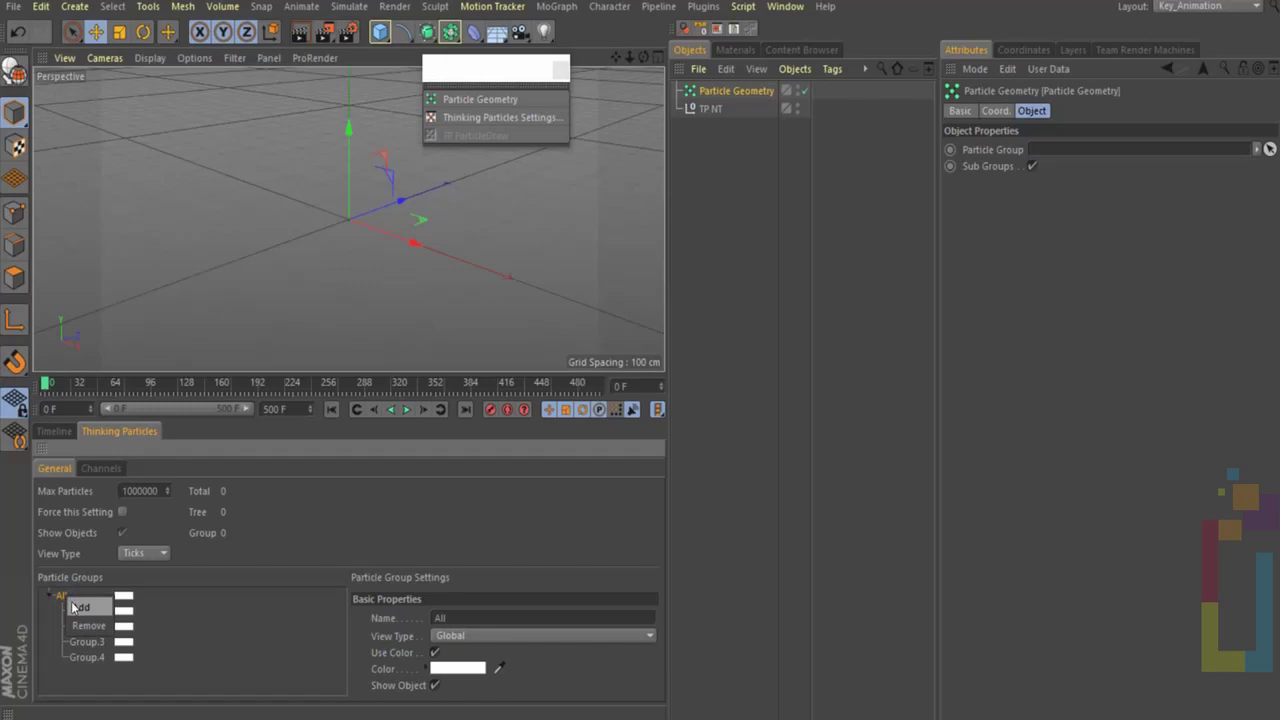
click(80, 609)
Colour Group.1 fully saturated red and Group.2 fully saturated green
click(123, 612)
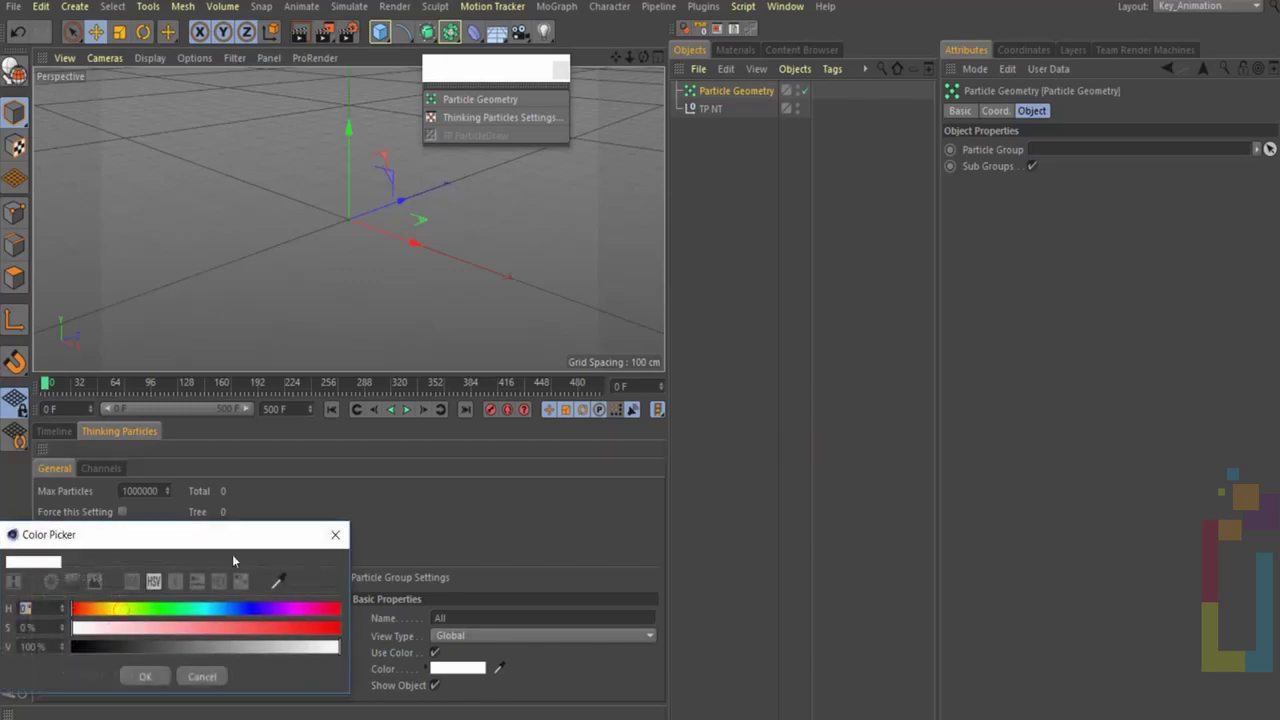
drag(249, 608, 338, 609)
click(331, 628)
click(145, 676)
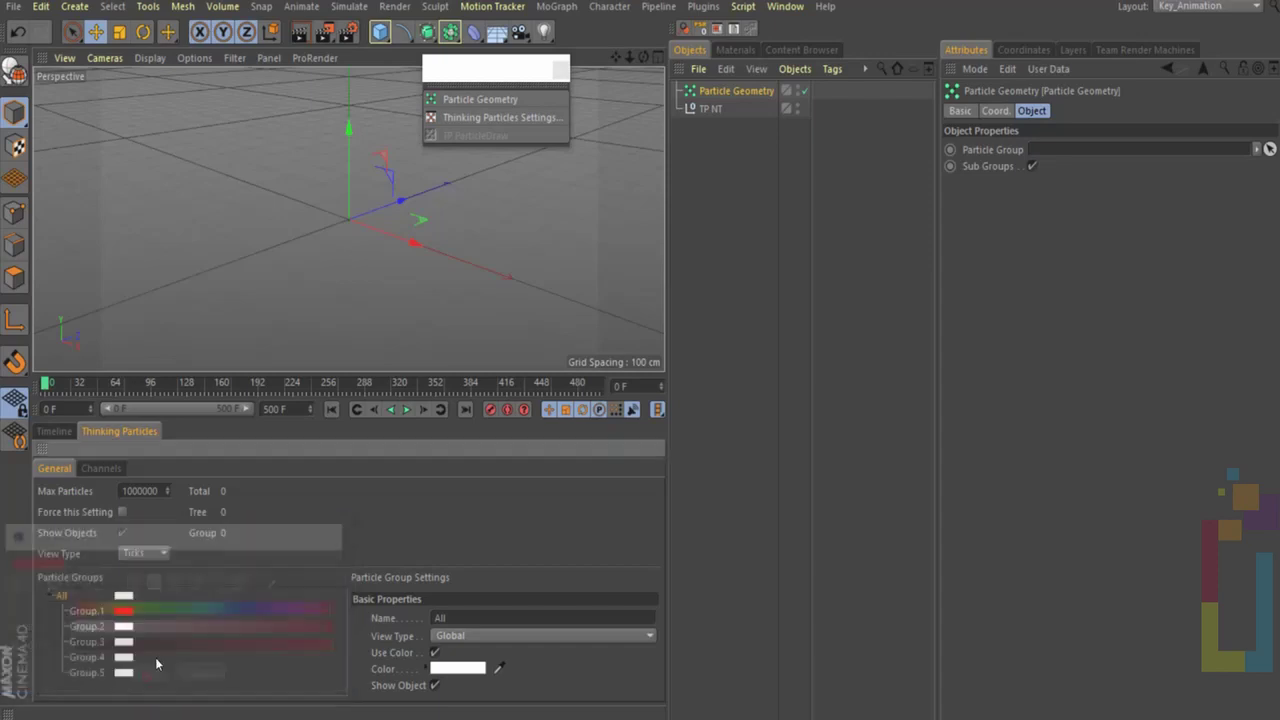
click(123, 626)
mouse_move(120, 624)
mouse_down()
mouse_move(214, 625)
mouse_move(169, 625)
mouse_up()
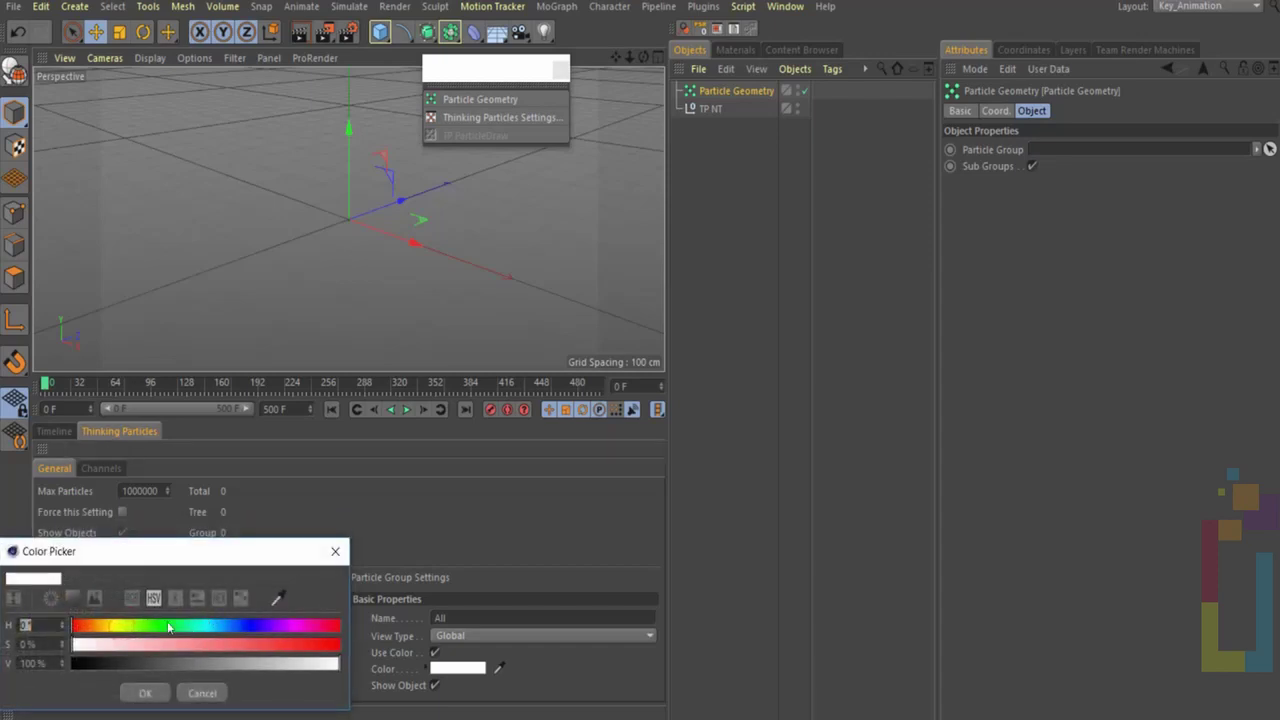
click(330, 645)
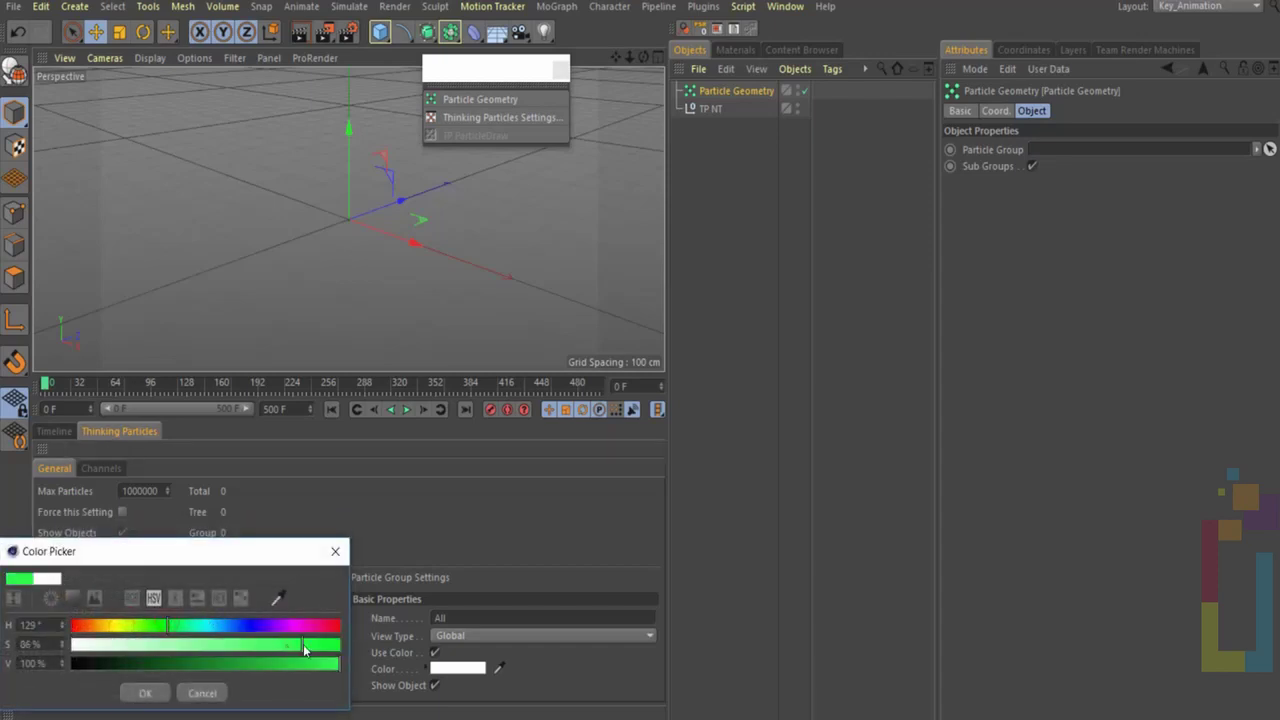
click(145, 693)
Colour Group.3 yellow, Group.4 light blue at 83% saturation, and Group.5 magenta
click(123, 641)
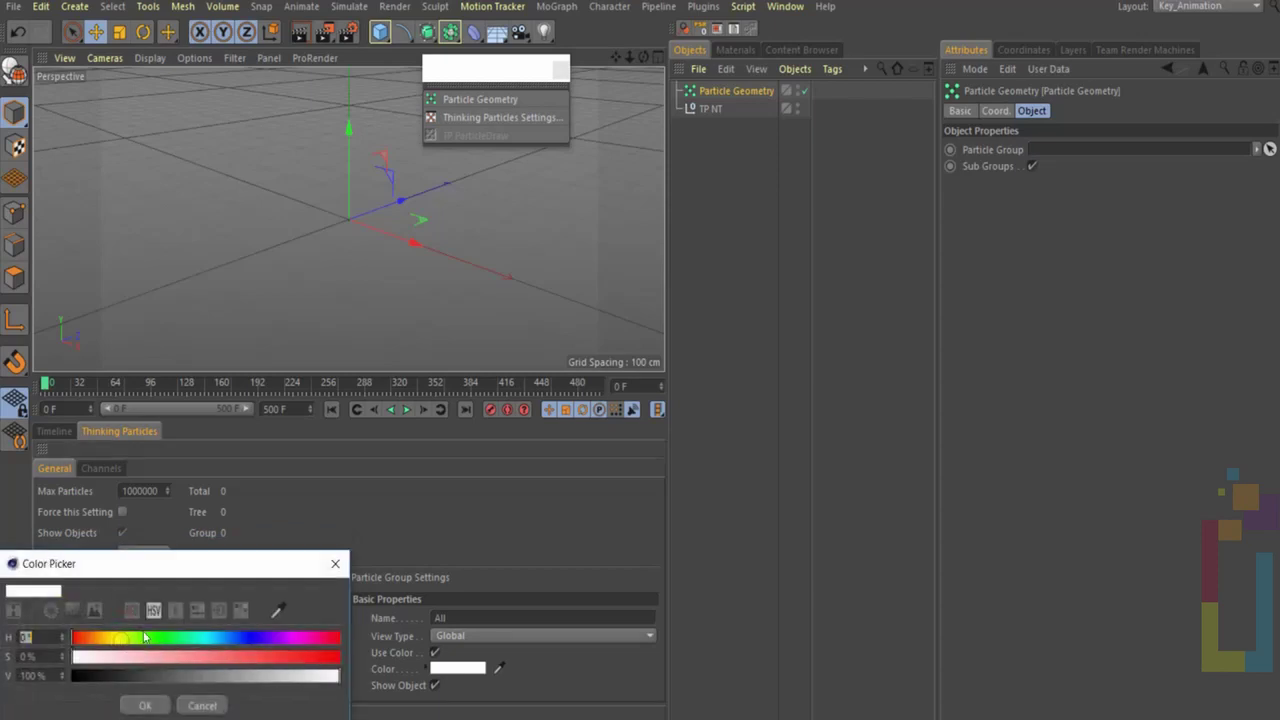
drag(126, 641, 112, 641)
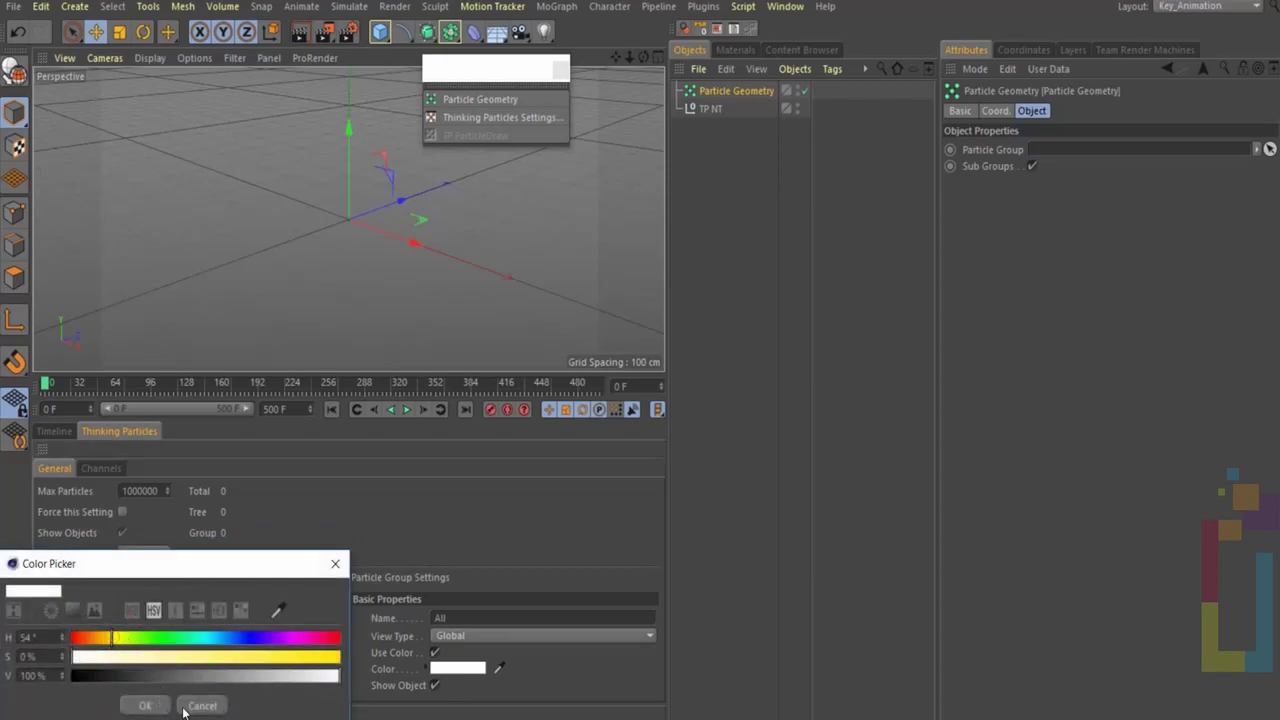
click(300, 656)
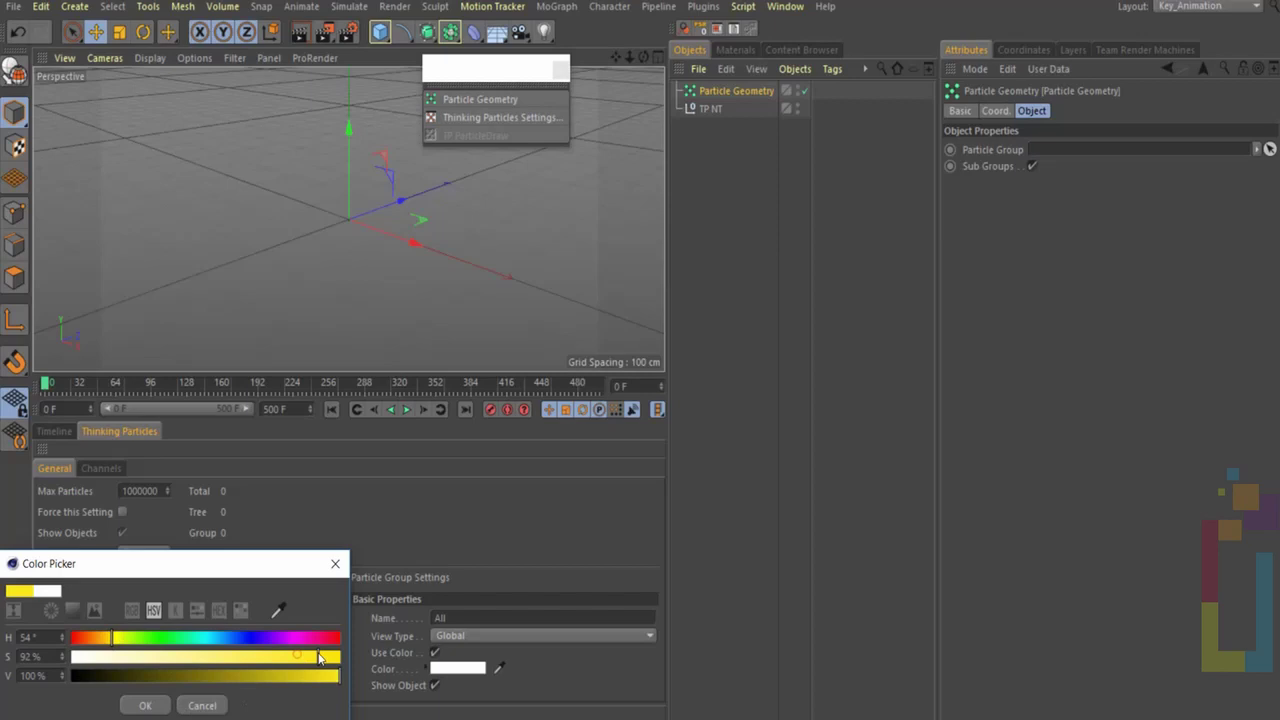
click(145, 705)
click(123, 657)
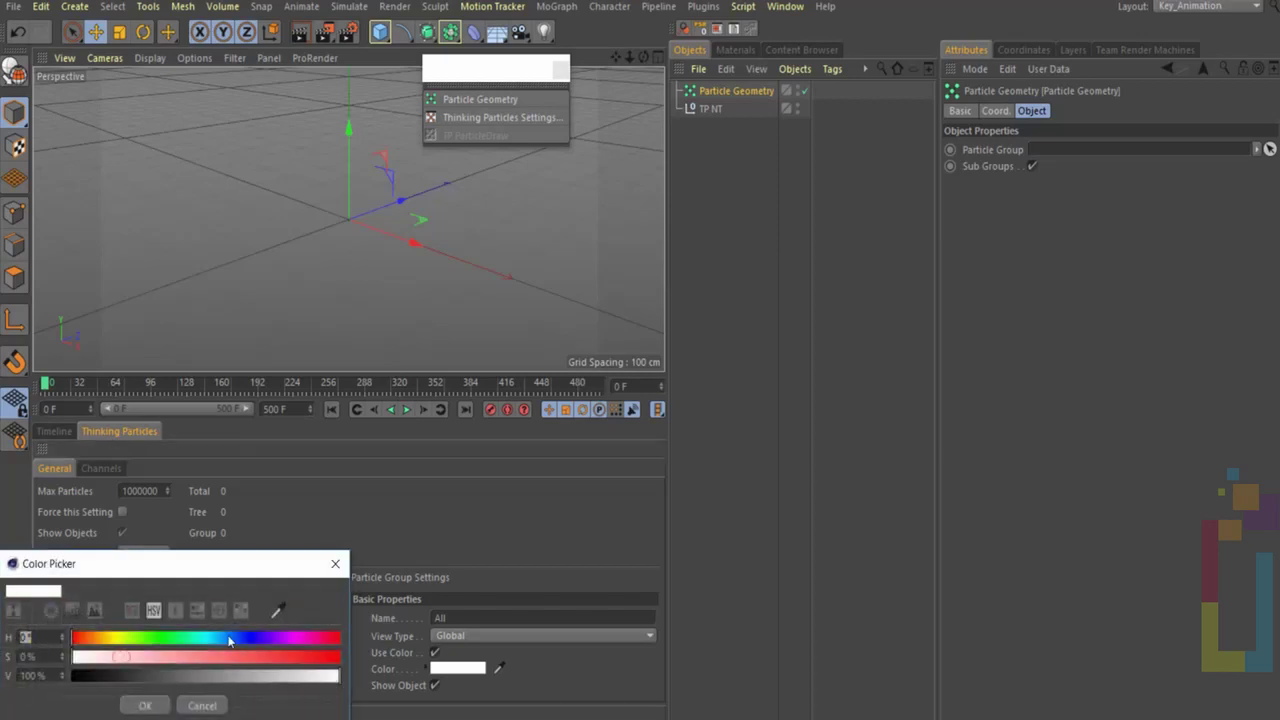
click(220, 640)
mouse_move(256, 657)
mouse_down()
mouse_move(294, 657)
mouse_move(302, 642)
mouse_move(316, 657)
mouse_up()
click(147, 706)
click(123, 674)
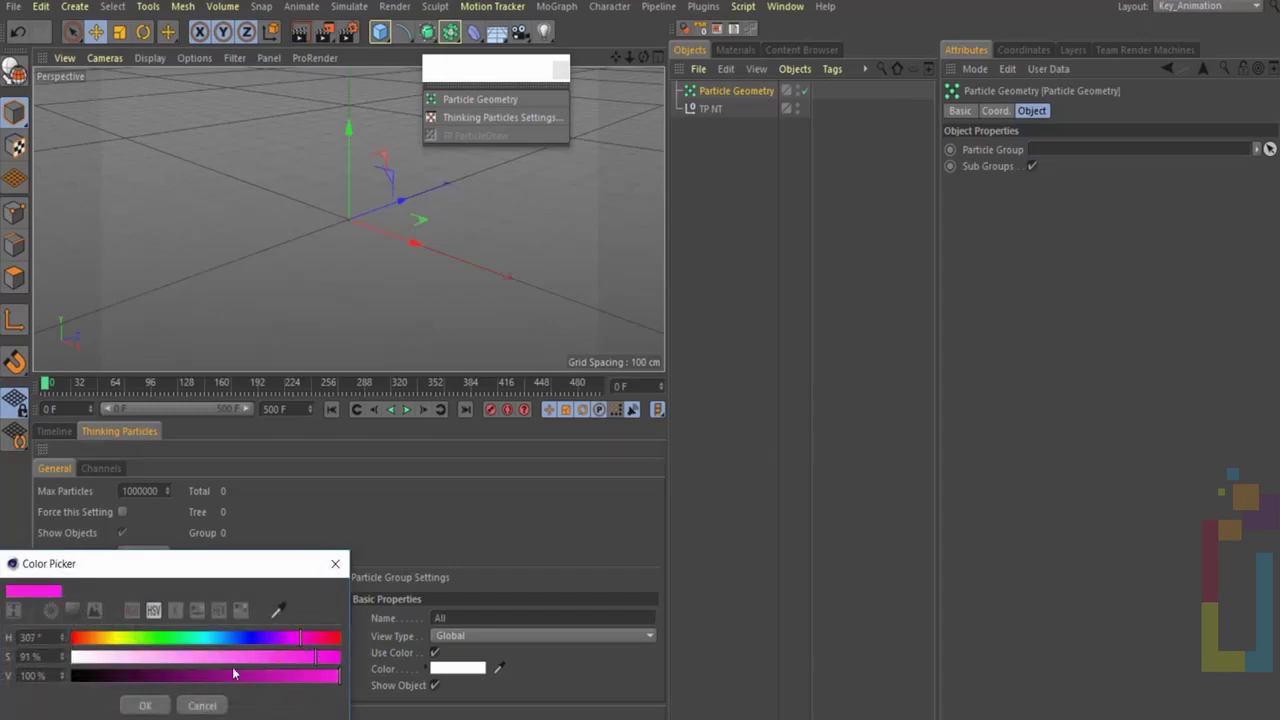
click(147, 706)
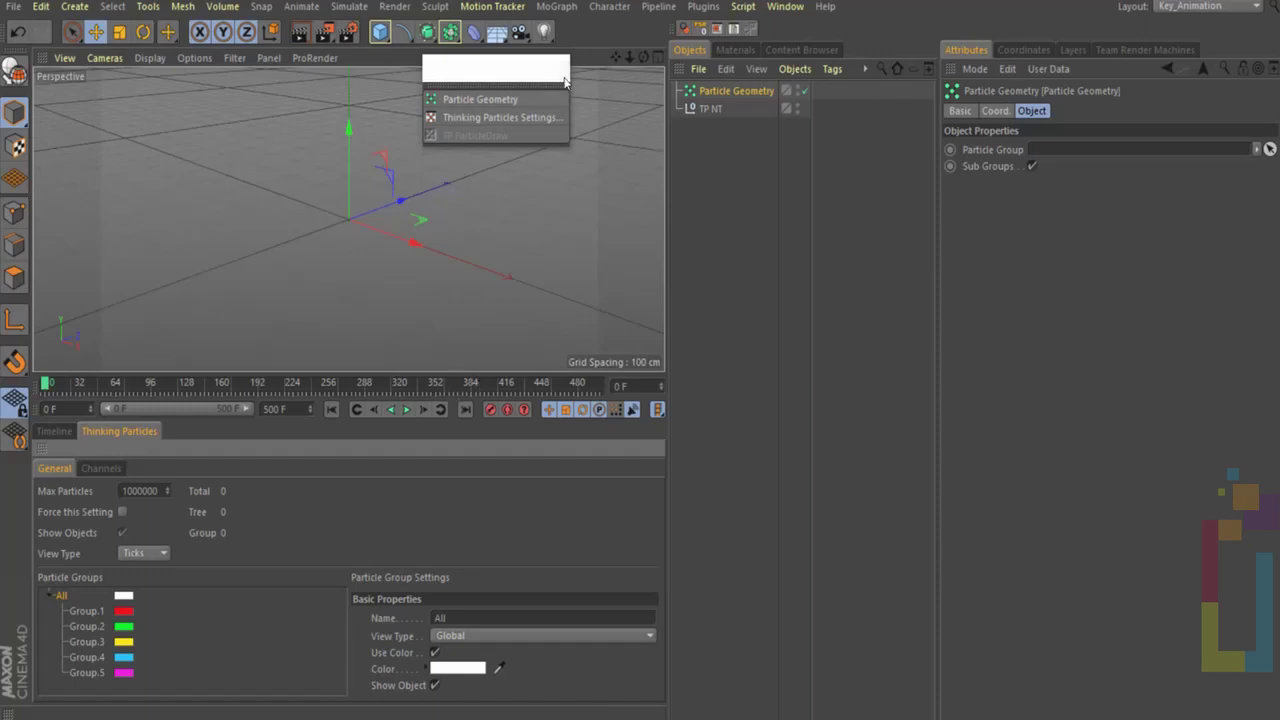
Add a CINEMA 4D XPresso tag to TP NT
click(710, 110)
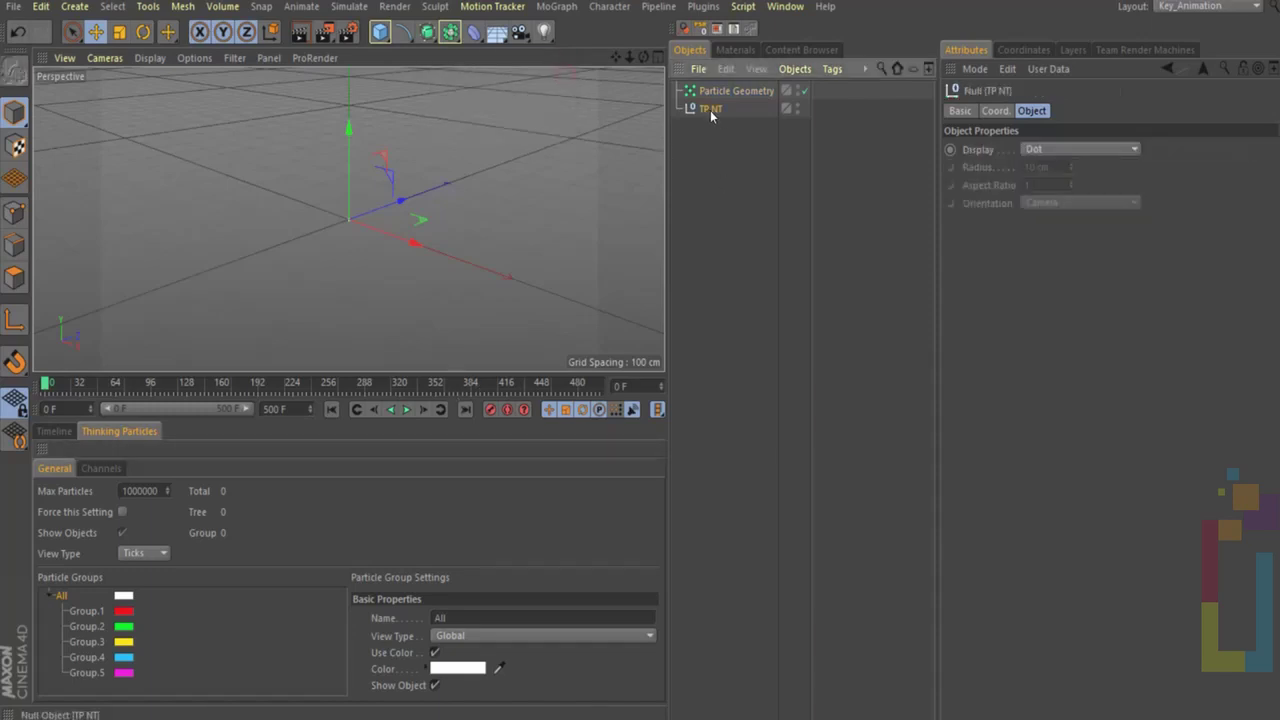
right_click(710, 110)
mouse_move(787, 14)
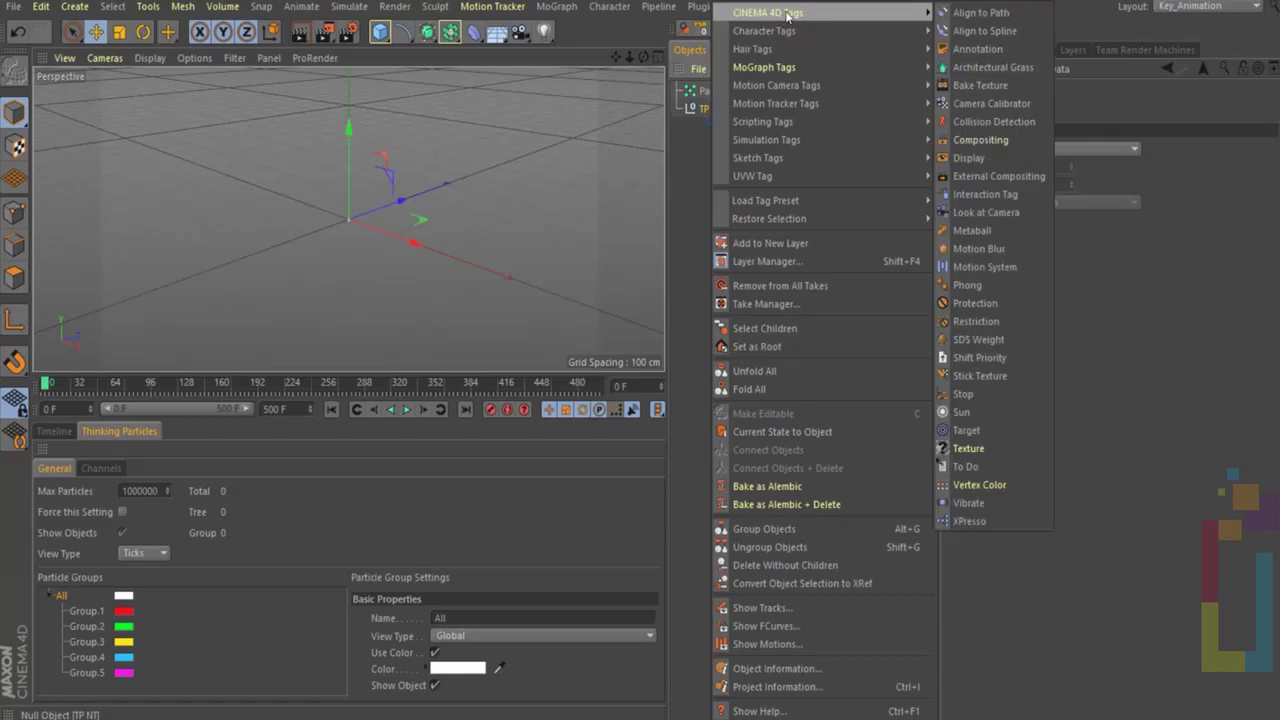
click(969, 521)
Enlarge and centre the XPresso Editor, then drop TP NT into it as a node
drag(801, 229, 566, 148)
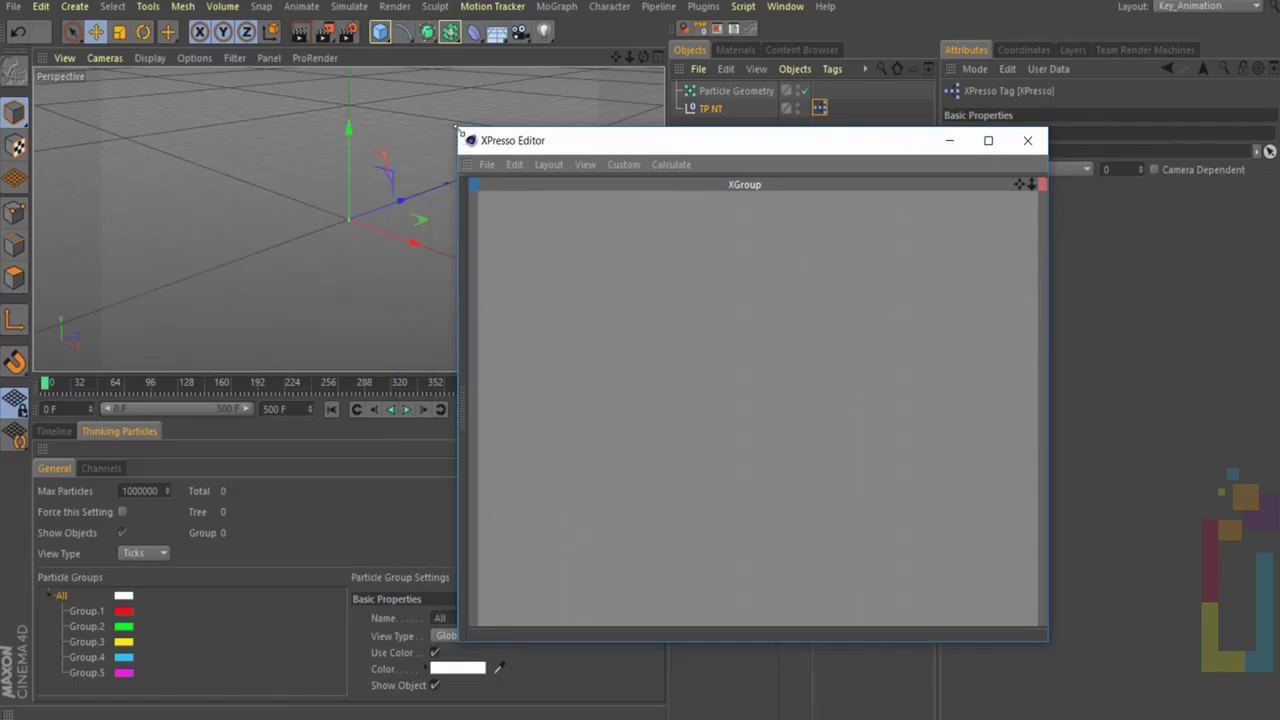
drag(456, 126, 112, 43)
drag(556, 64, 593, 226)
drag(710, 108, 319, 338)
Add Global Position and Global Matrix output ports to the TP NT node
click(315, 290)
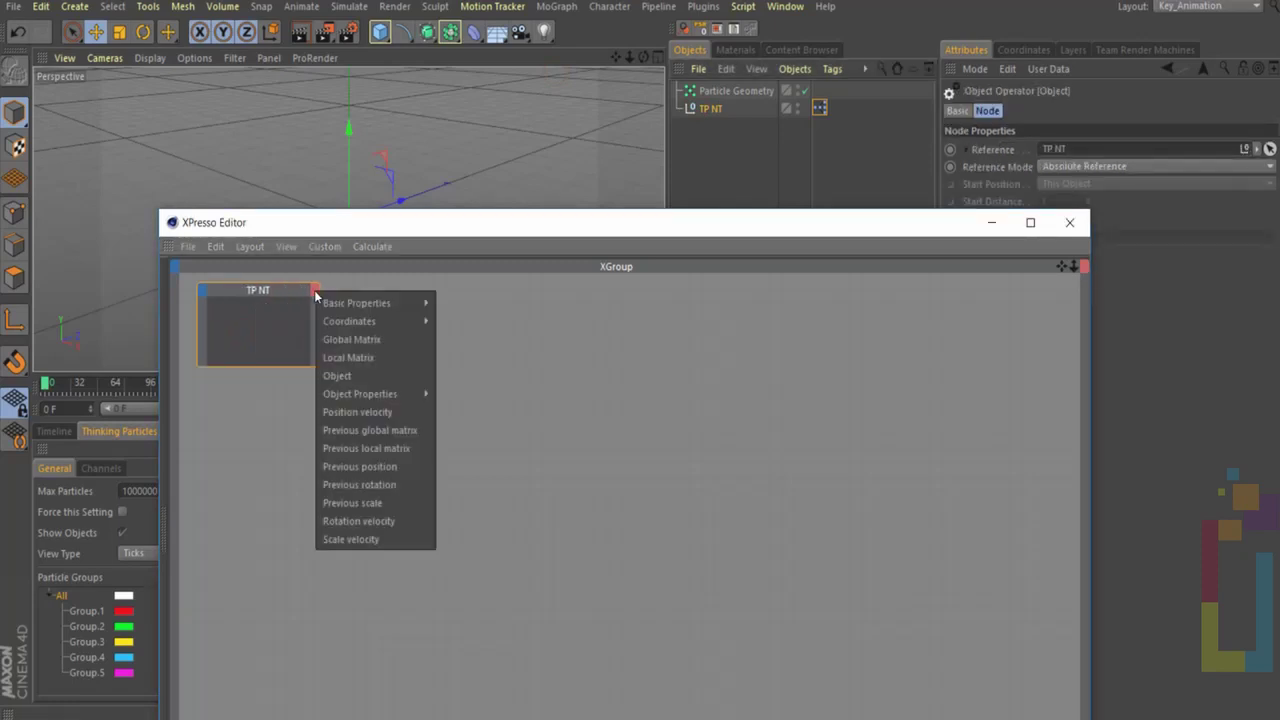
mouse_move(366, 321)
mouse_move(485, 339)
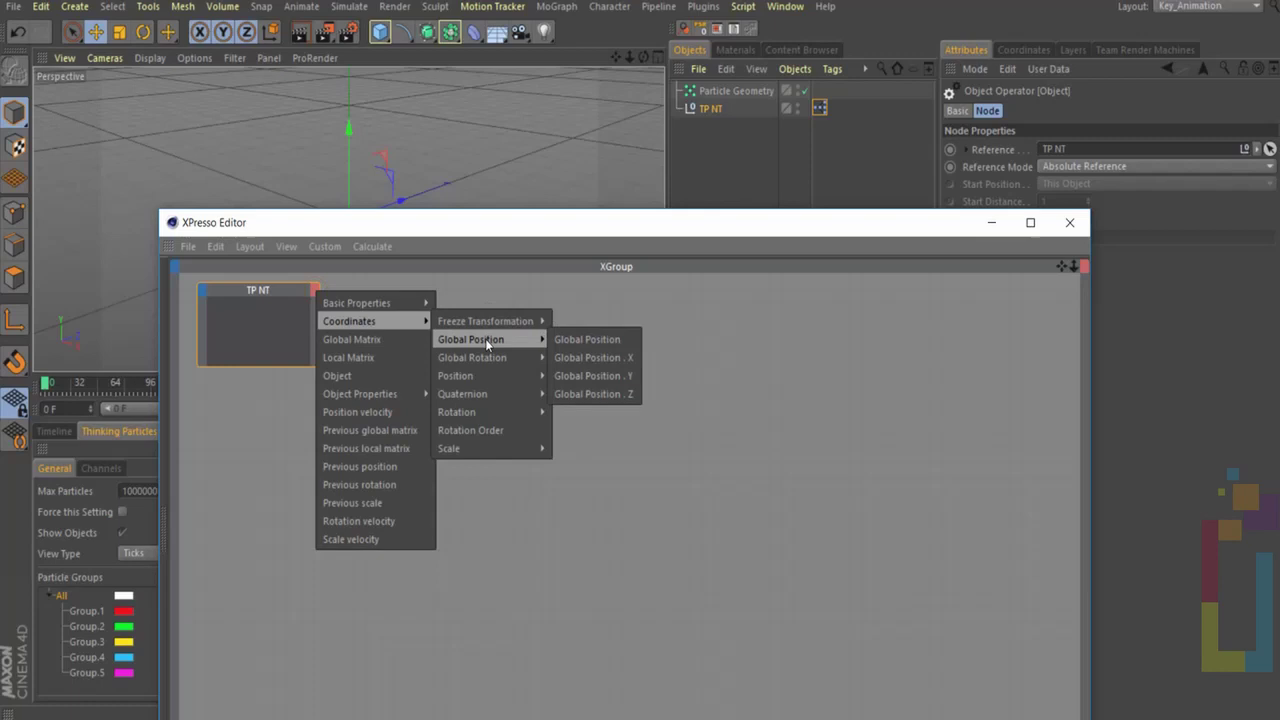
click(580, 339)
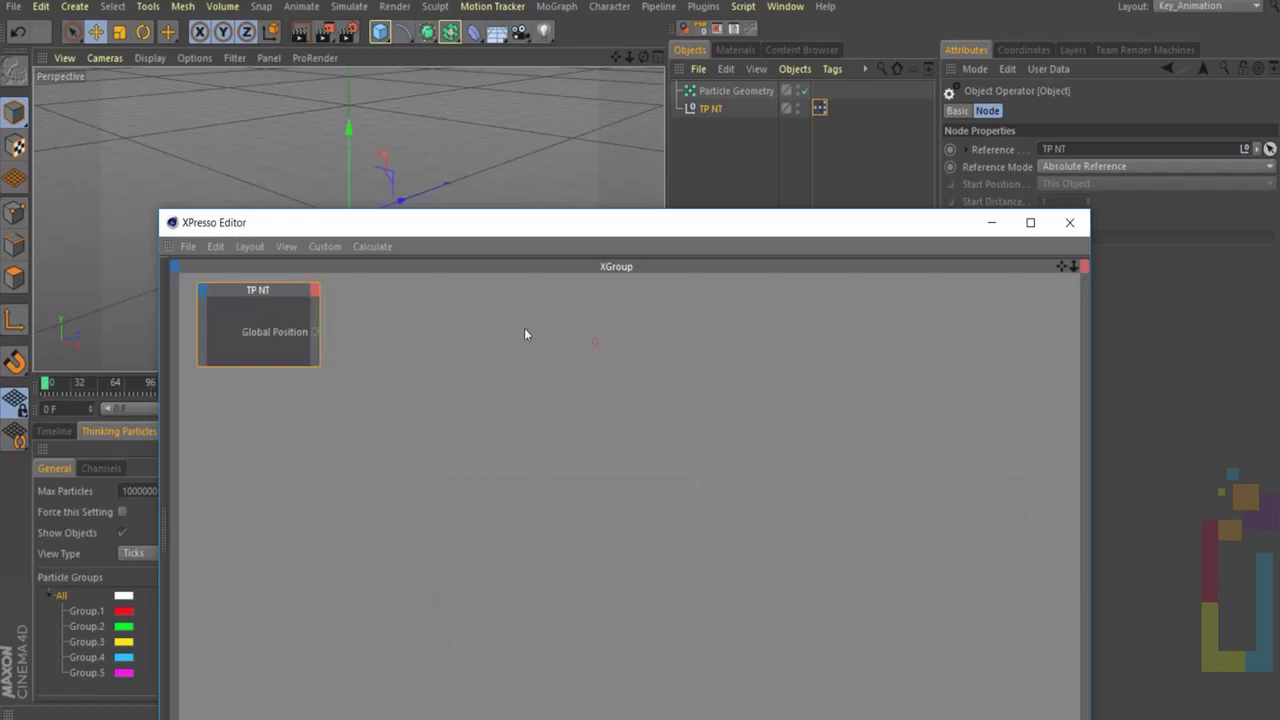
click(315, 290)
click(349, 340)
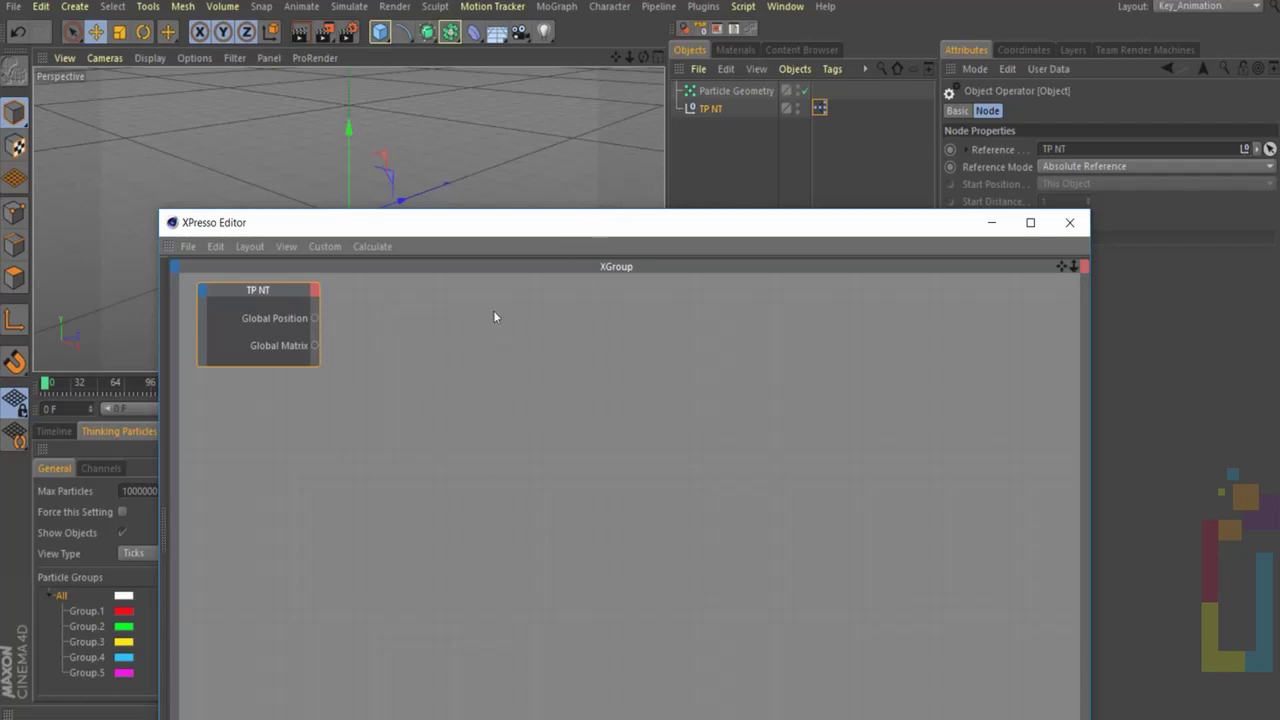
Add a Thinking Particles TP Generator PStorm node and expand it to show its ports
right_click(419, 362)
mouse_move(436, 376)
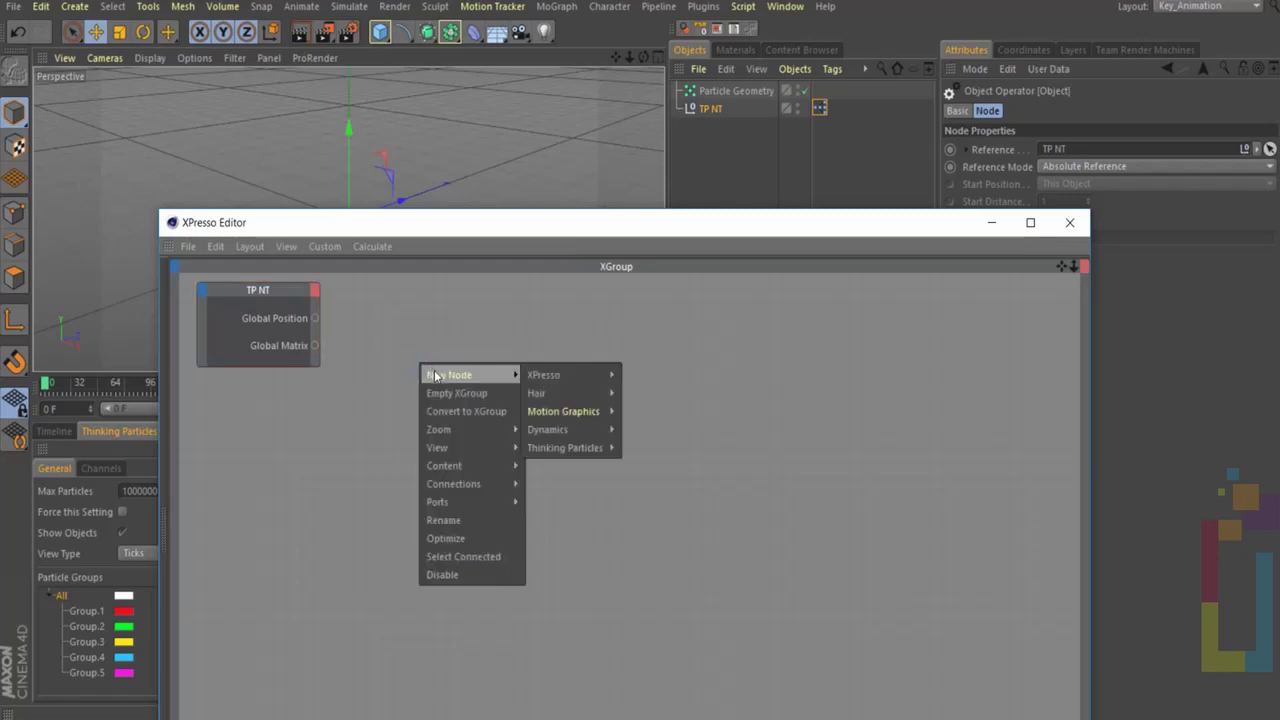
mouse_move(569, 456)
mouse_move(654, 484)
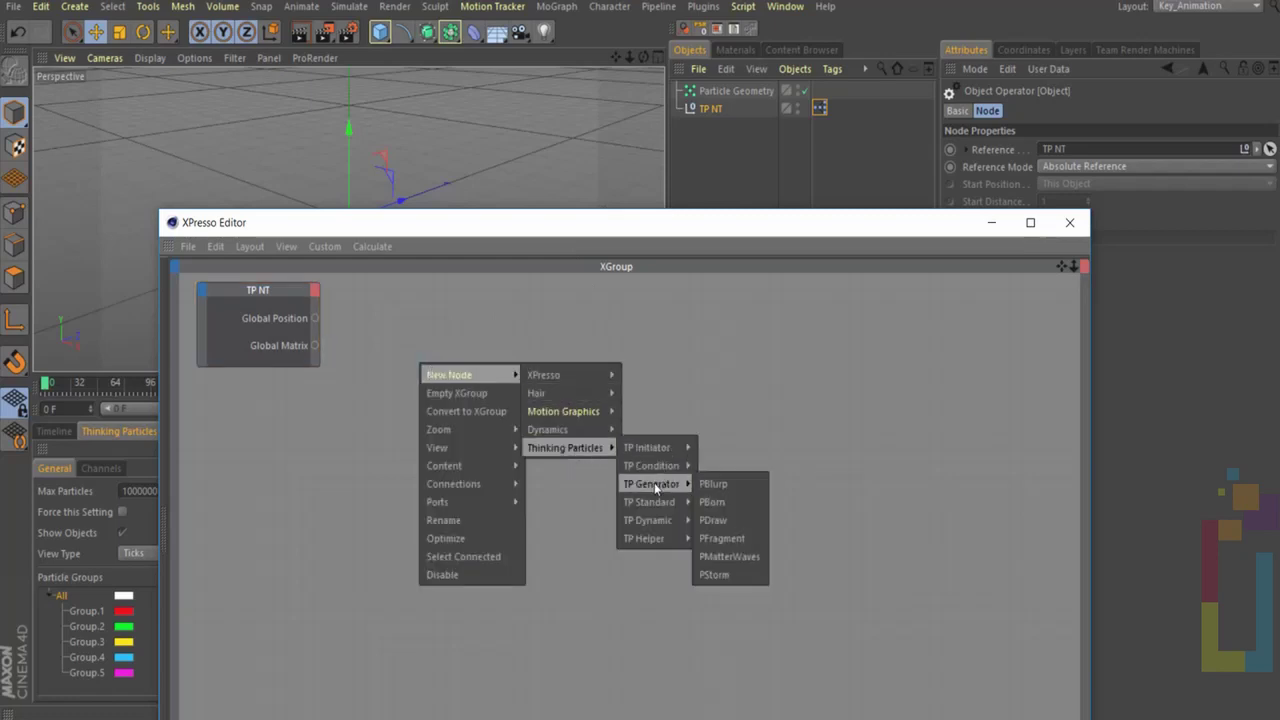
click(714, 573)
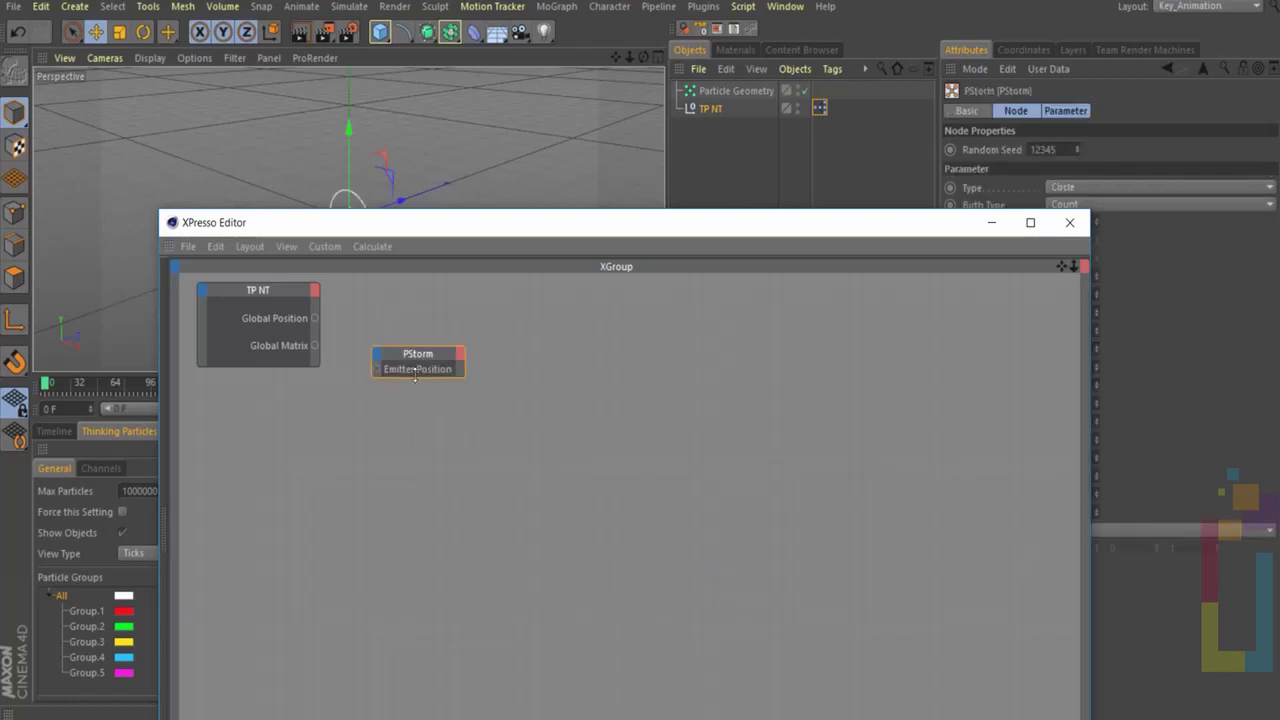
drag(415, 376, 564, 375)
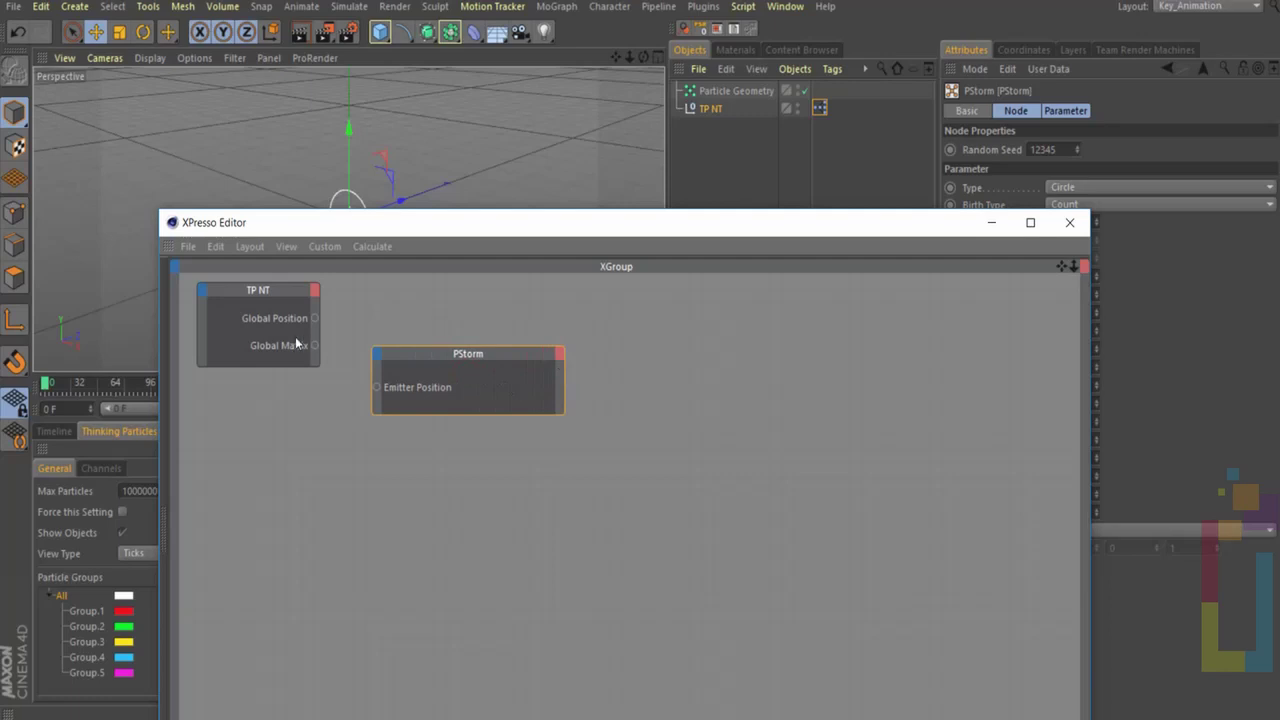
Wire Global Position to Emitter Position and Global Matrix to Emitter Alignment on PStorm
drag(314, 318, 375, 389)
drag(314, 345, 377, 360)
click(420, 350)
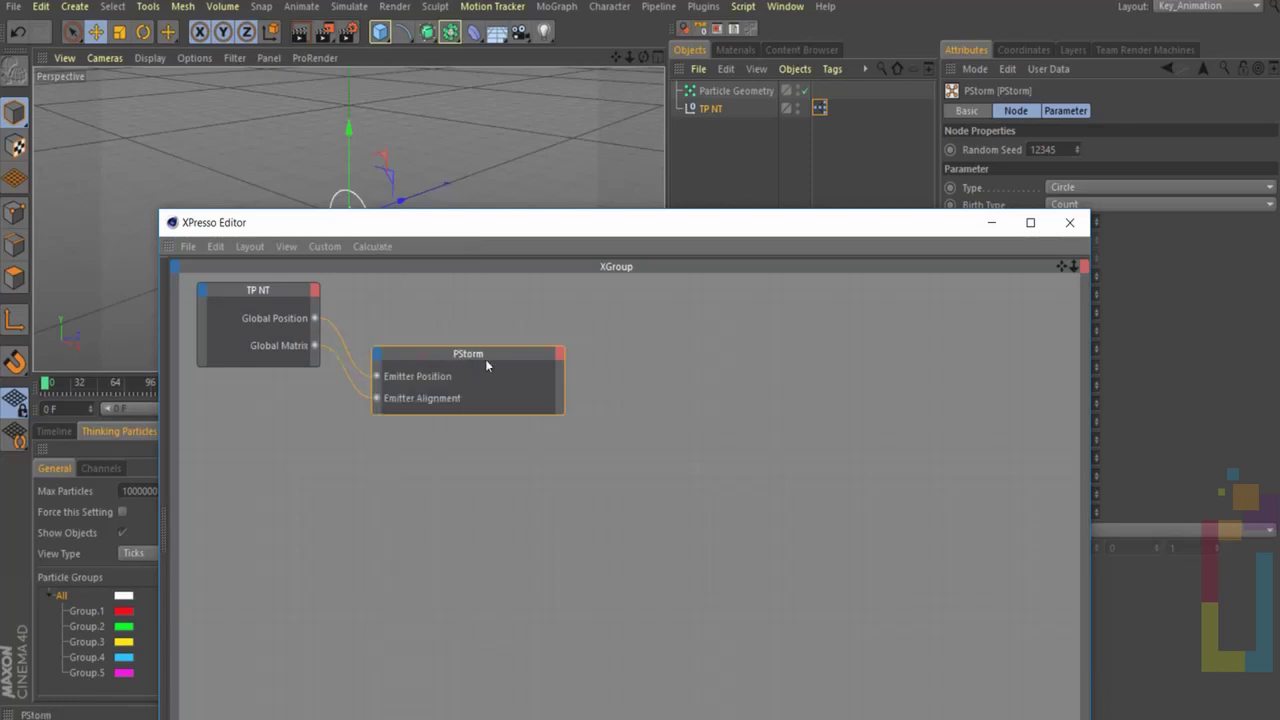
drag(485, 359, 524, 335)
Preview the emission, then set PStorm's Count to 1 and Life to 40 F
drag(551, 226, 522, 524)
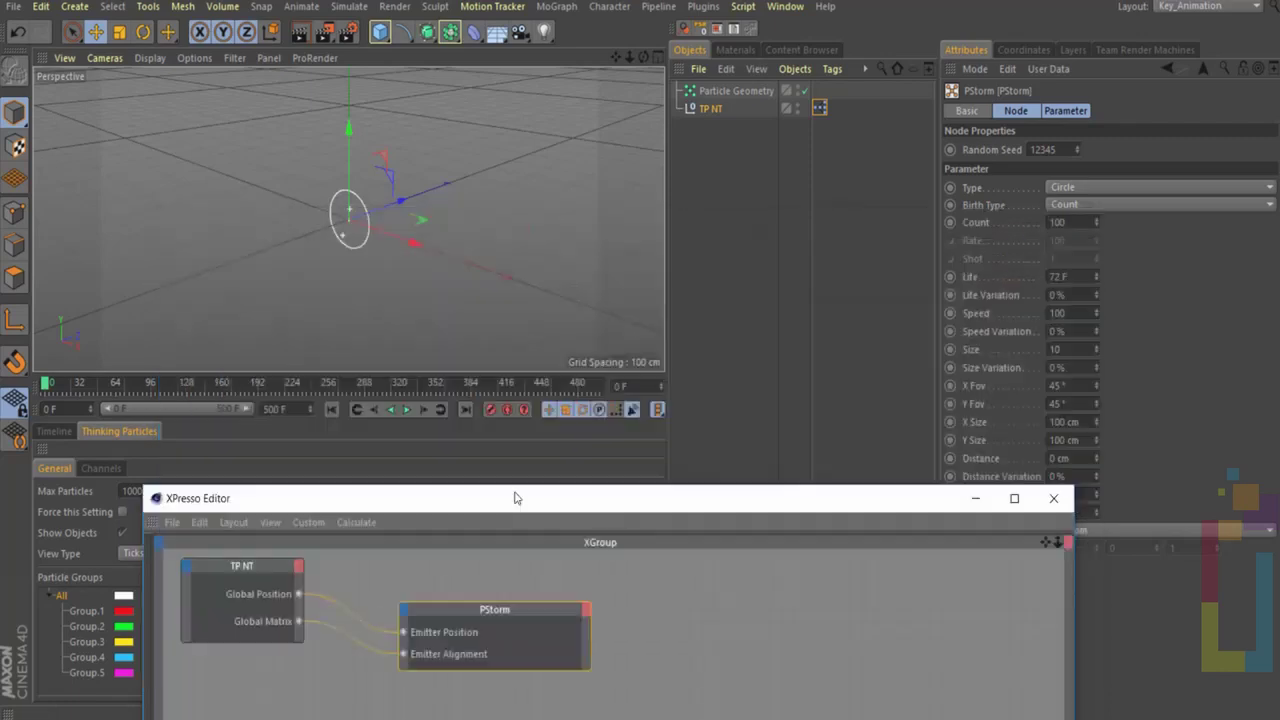
click(405, 410)
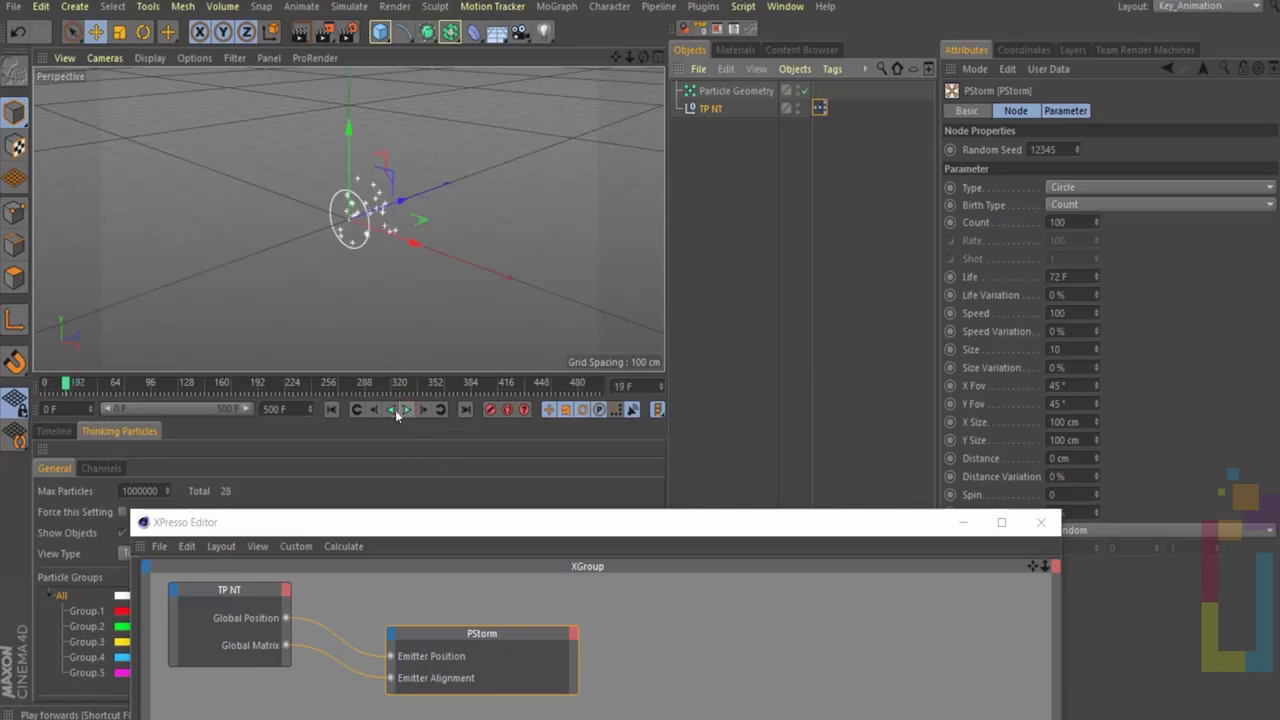
click(330, 410)
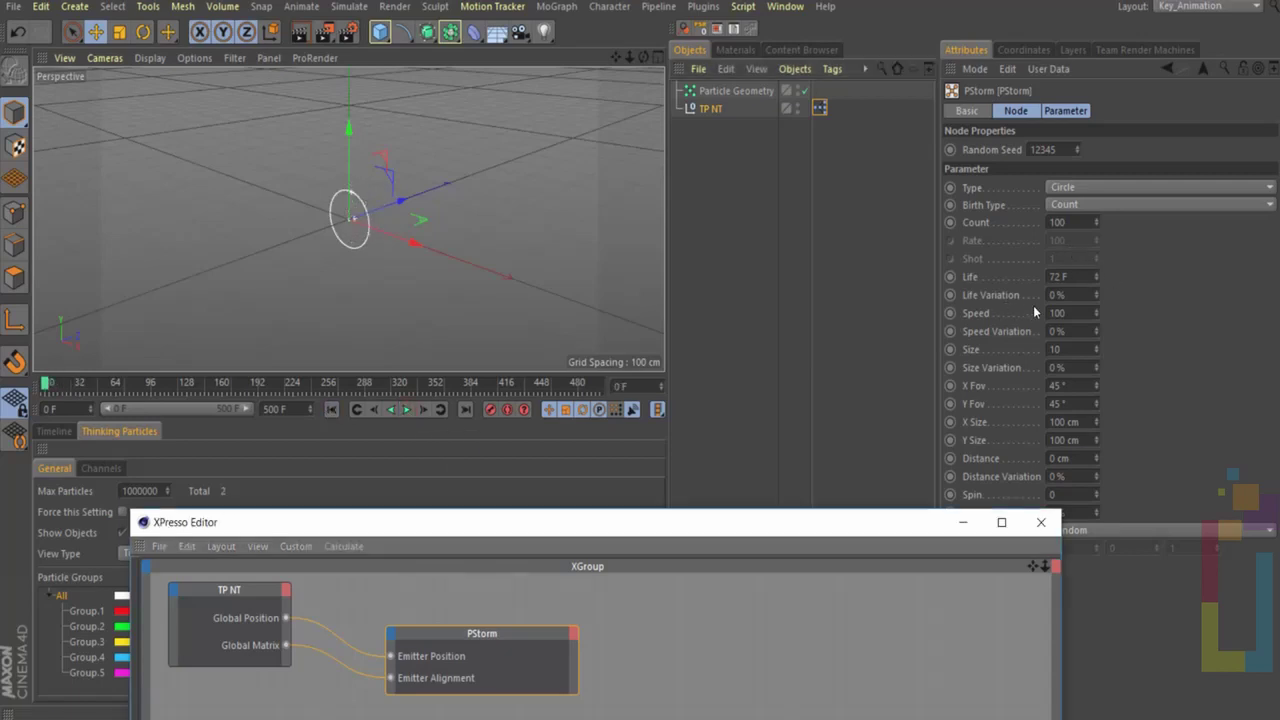
double_click(1073, 277)
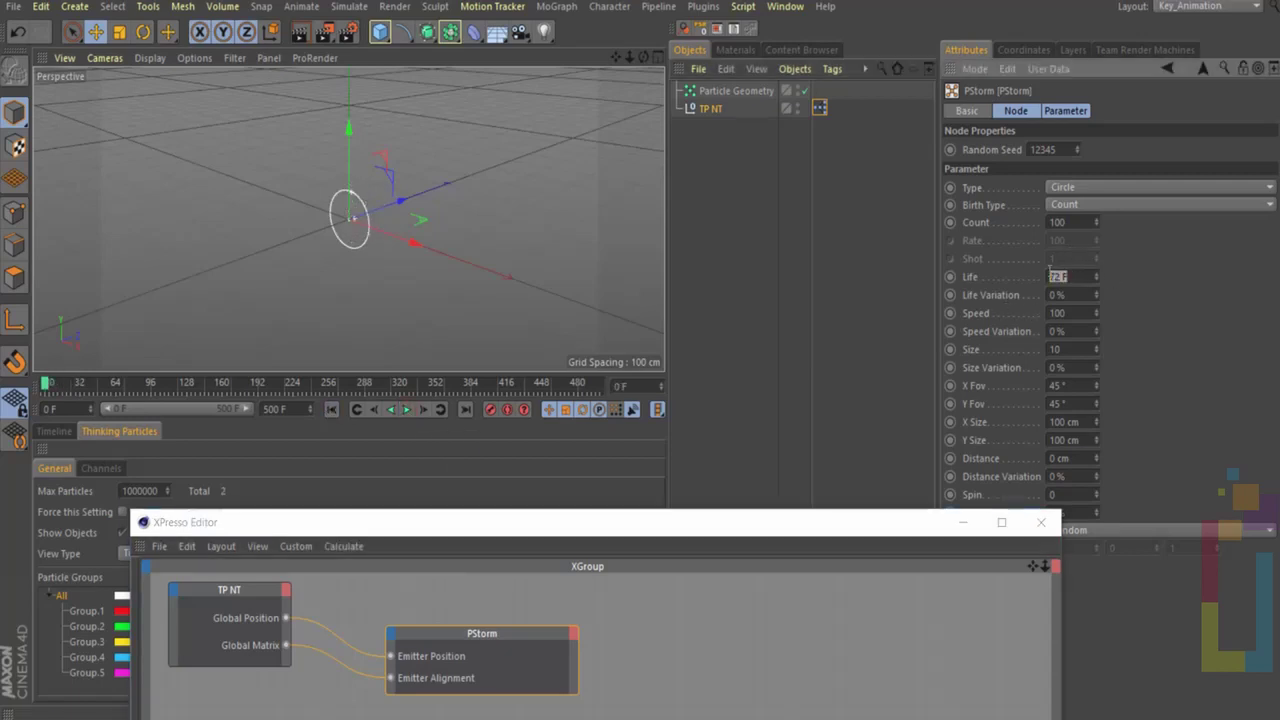
double_click(1062, 222)
double_click(1074, 278)
Set PStorm's X and Y Fov to 0° and X and Y Size to 5 cm
double_click(1064, 386)
text(0)
double_click(1077, 404)
key(BackSpace)
double_click(1078, 423)
text(5)
double_click(1082, 439)
text(5)
Replay the animation from the first frame to check the single particle
click(406, 409)
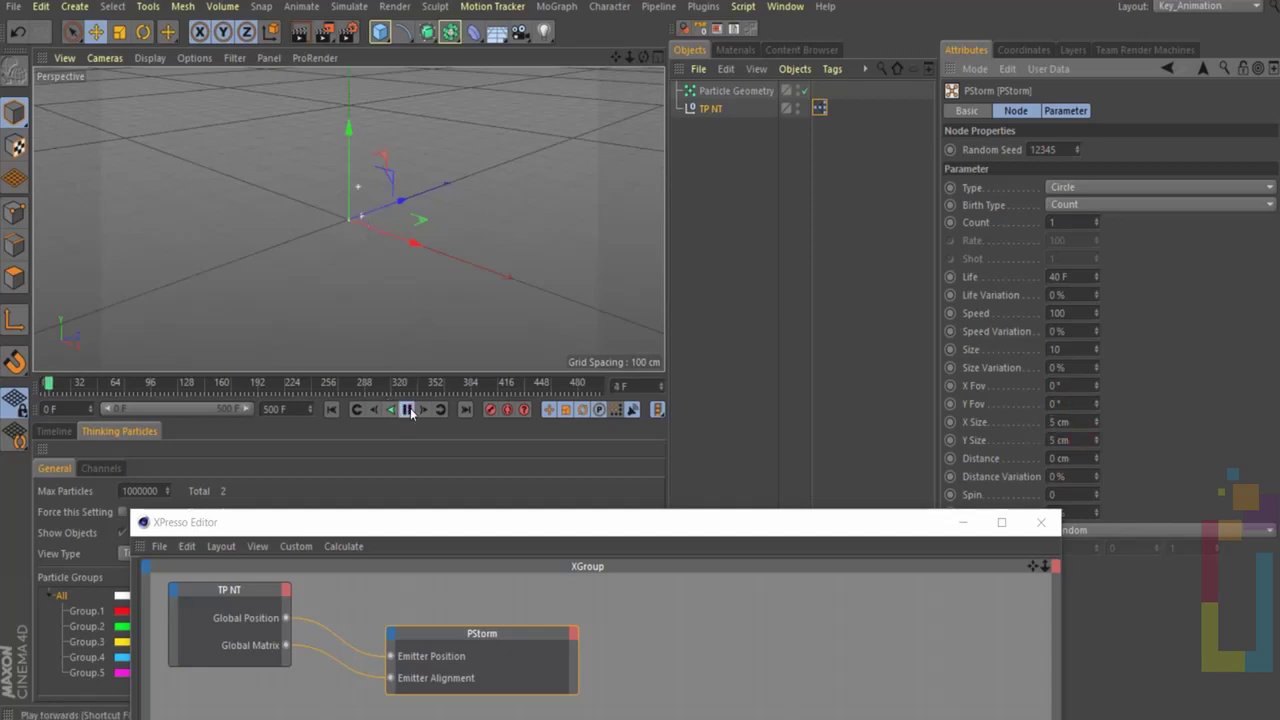
click(408, 410)
click(331, 409)
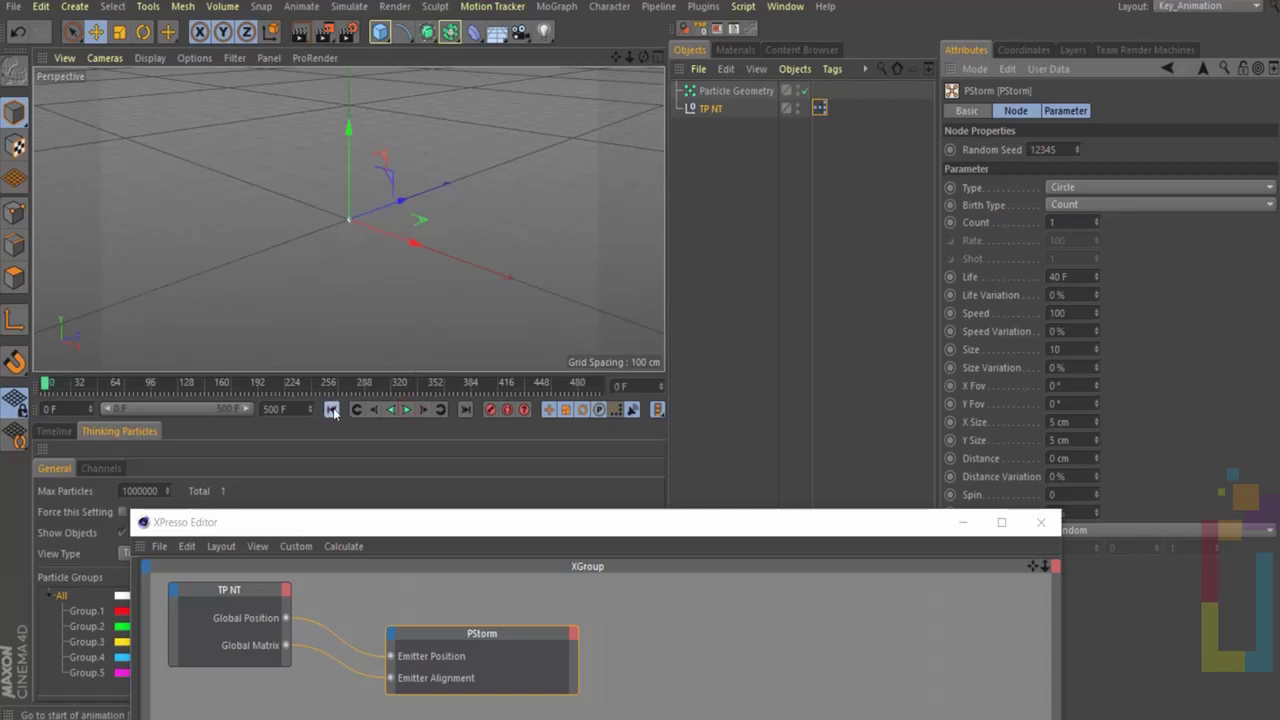
click(406, 410)
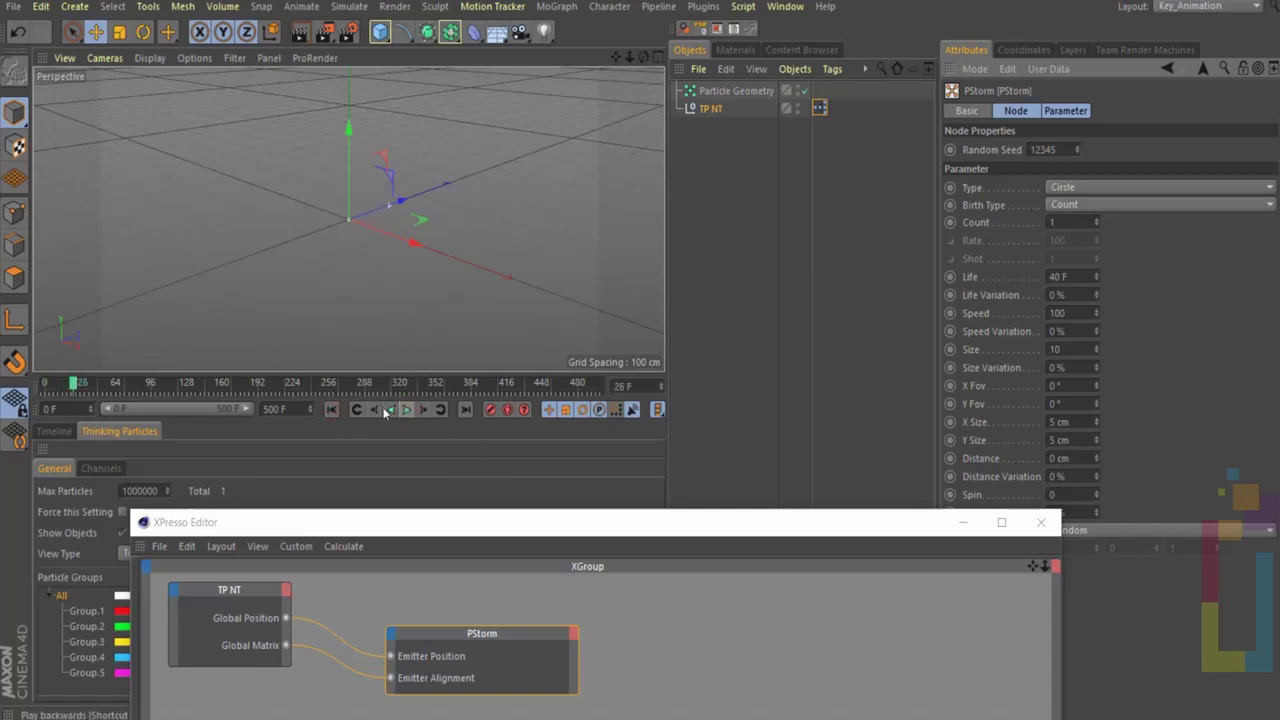
Add a TP Standard PGroup node at the top of the XPresso graph
click(335, 408)
drag(649, 526, 709, 116)
mouse_move(555, 223)
mouse_down()
mouse_move(556, 212)
mouse_move(530, 212)
mouse_move(540, 208)
mouse_up()
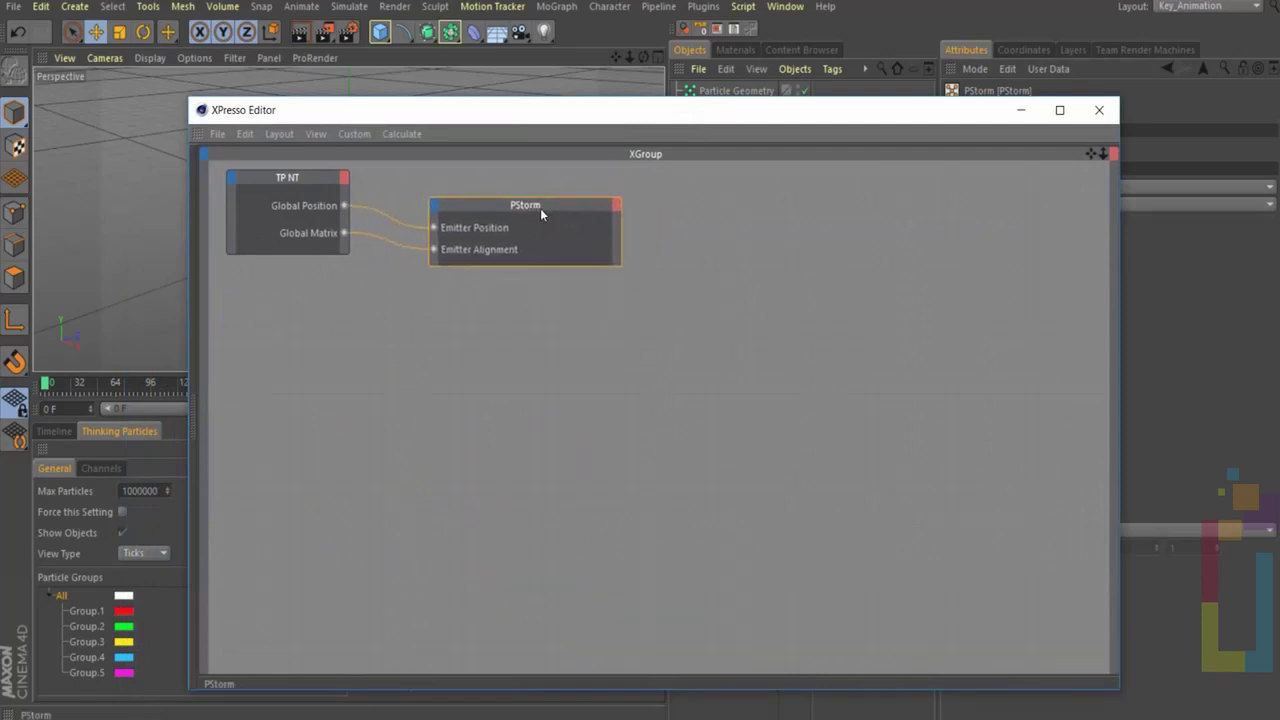
right_click(686, 233)
mouse_move(850, 312)
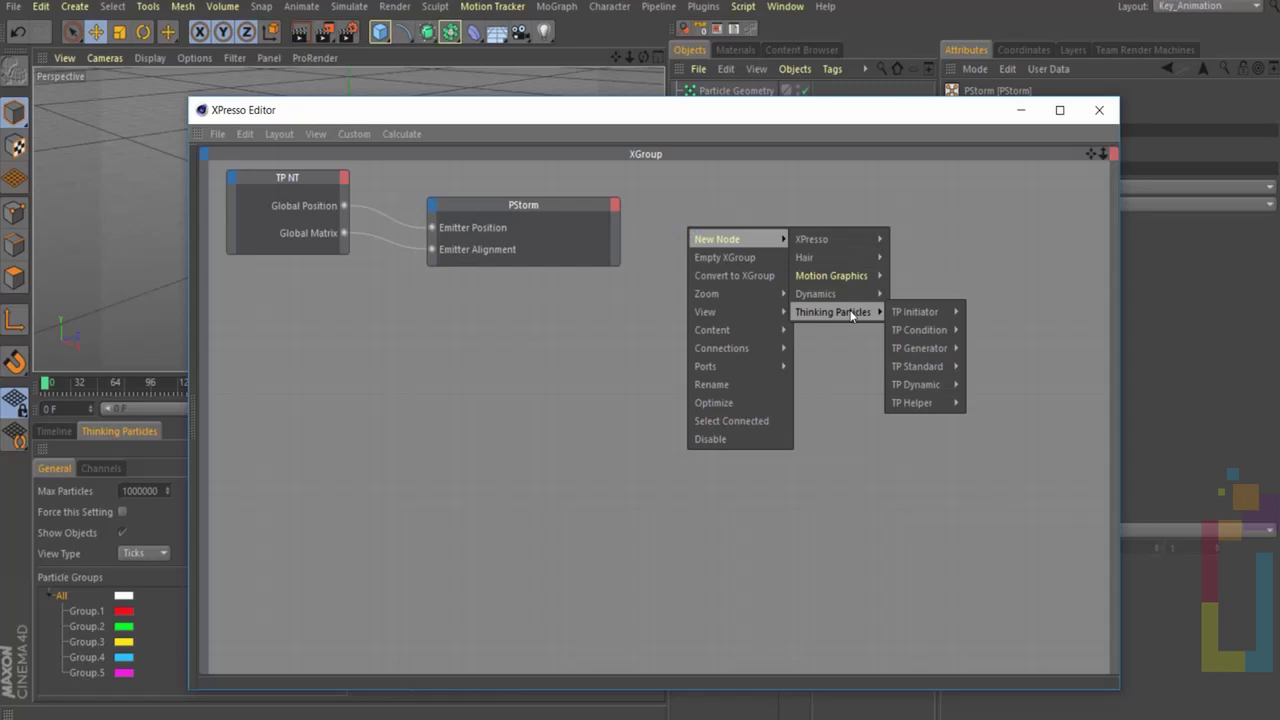
mouse_move(916, 367)
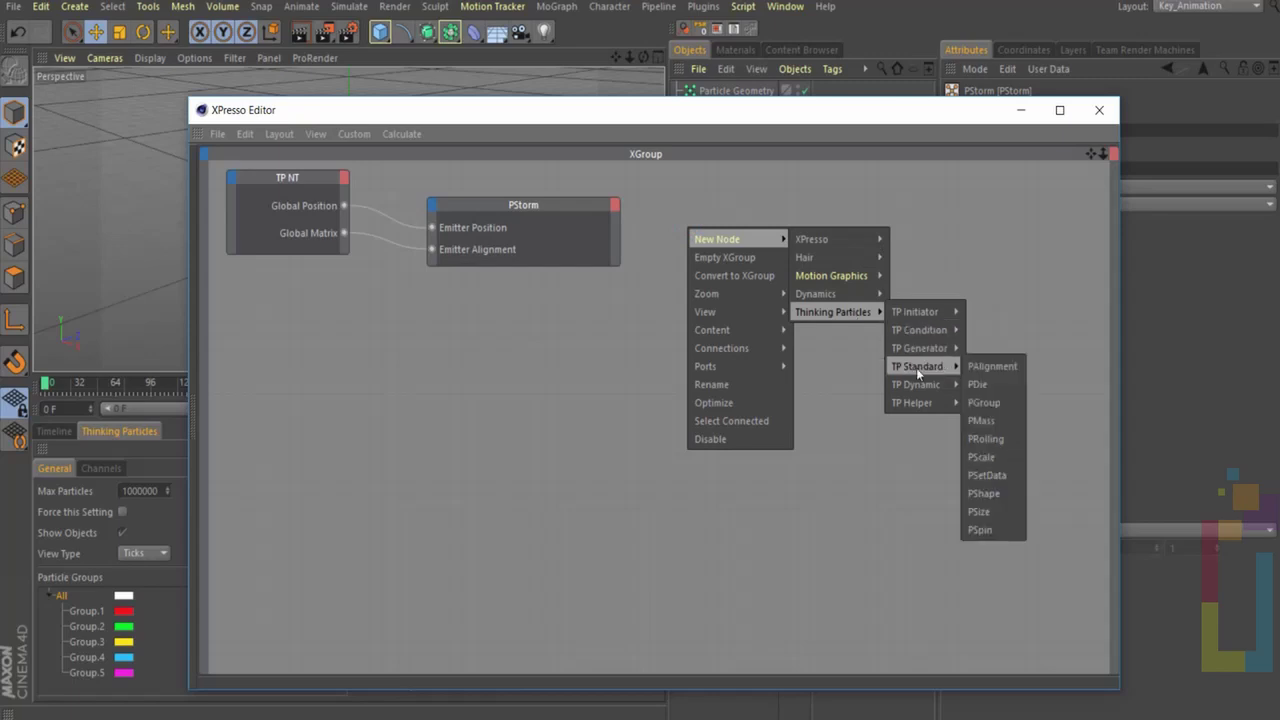
click(1006, 402)
drag(684, 220, 710, 182)
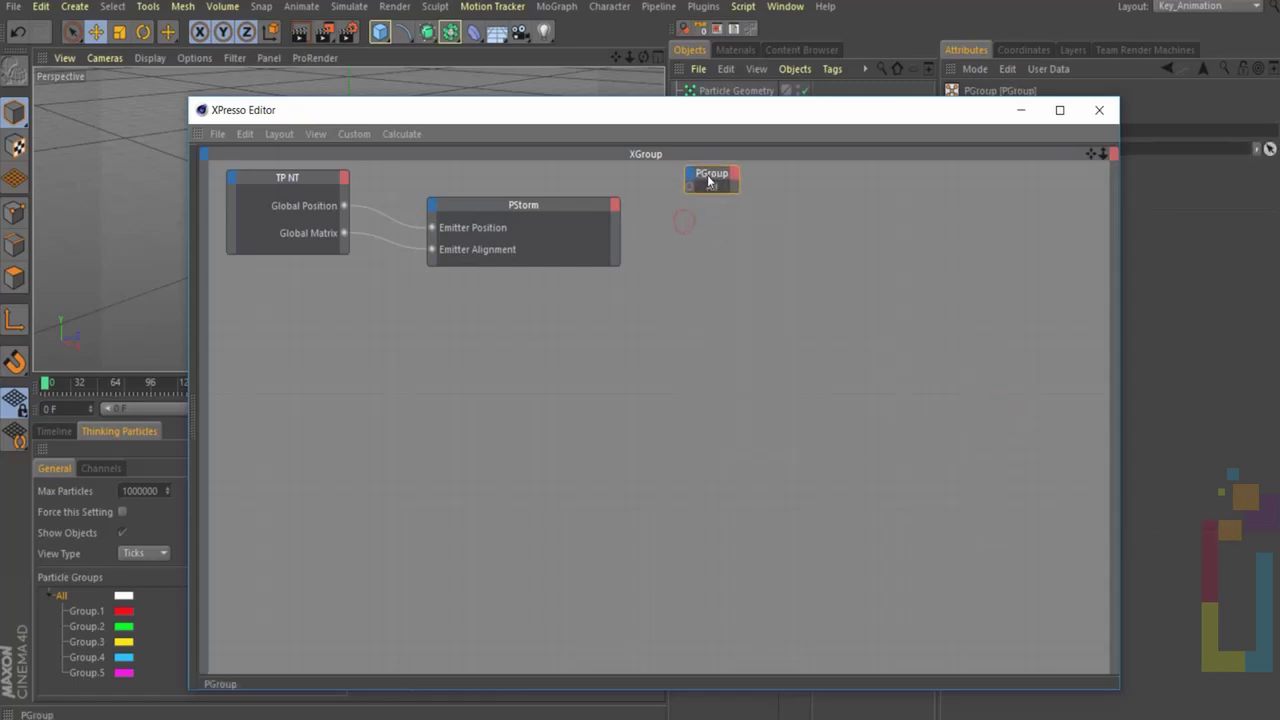
Assign Group.1 to the PGroup node and wire PStorm's Particle Birth into it
drag(769, 115, 831, 431)
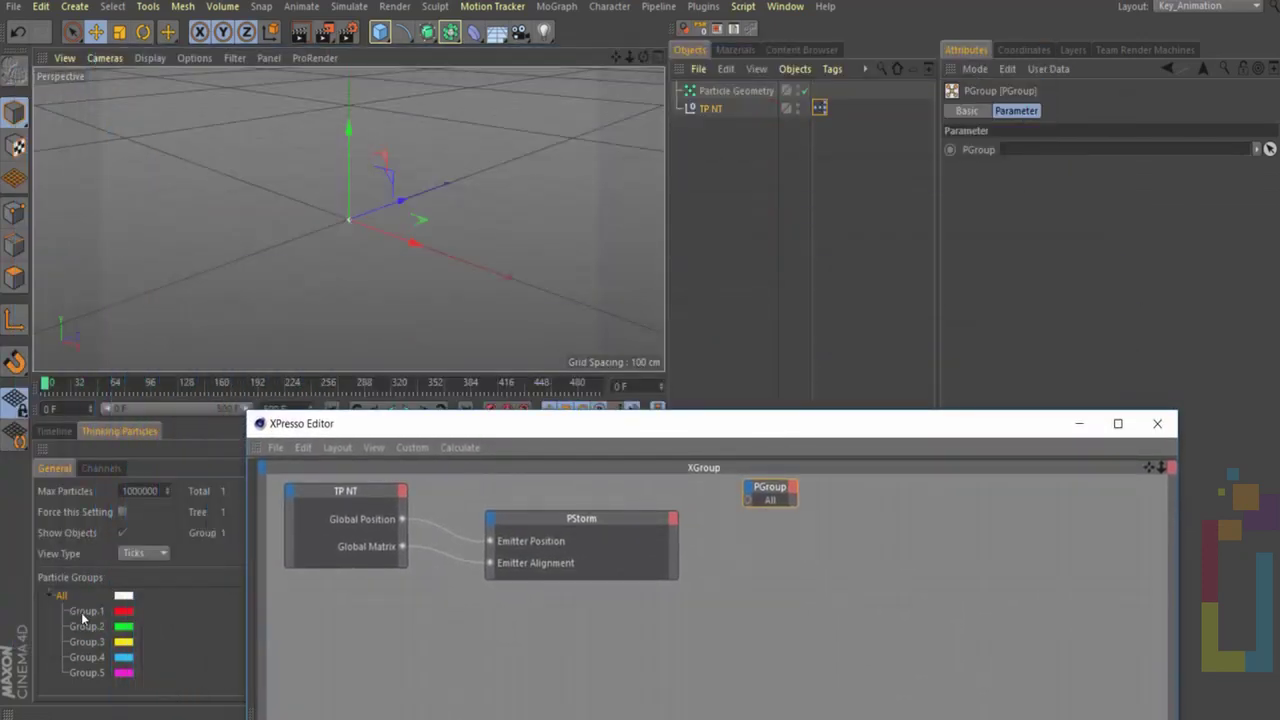
drag(87, 617, 1060, 153)
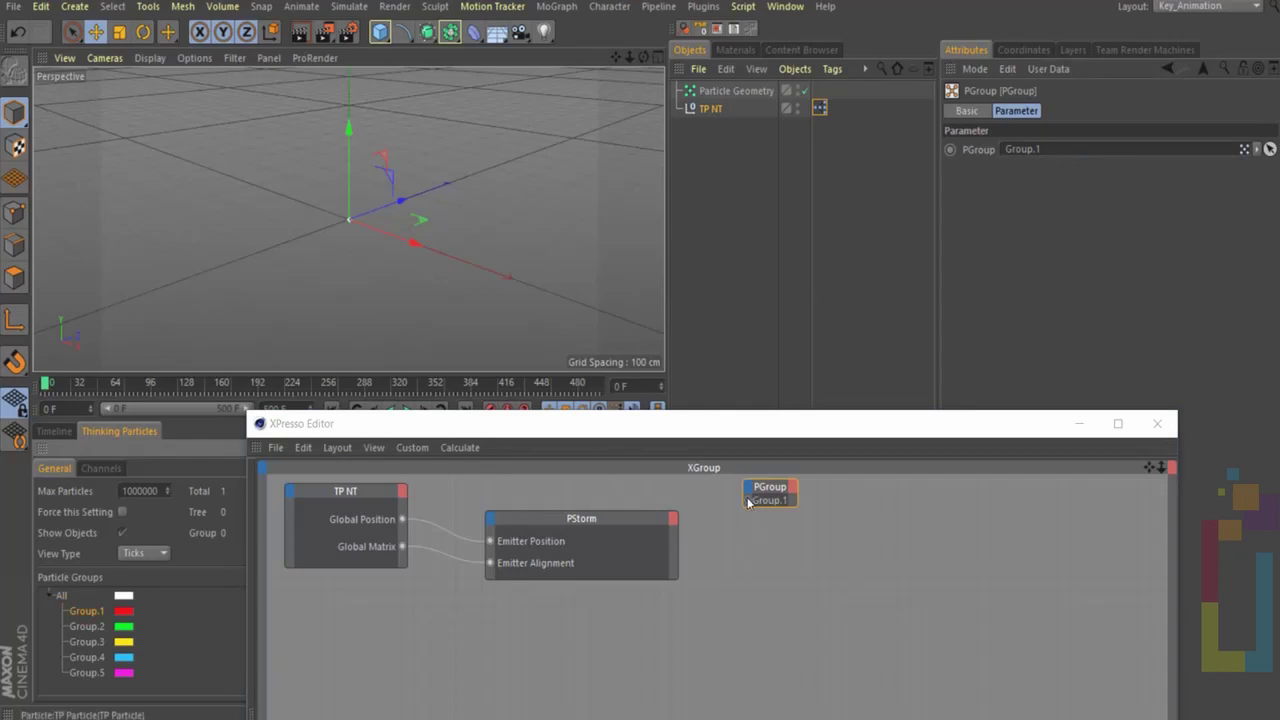
drag(747, 500, 697, 566)
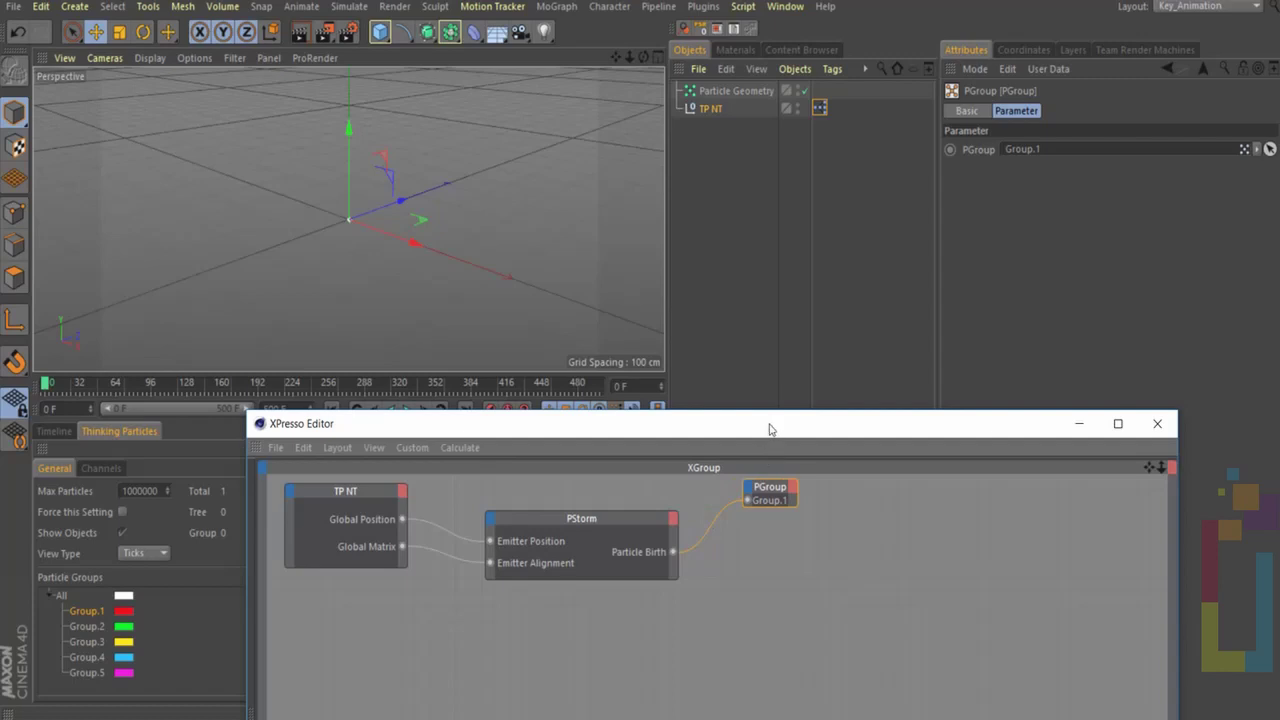
drag(770, 423, 757, 244)
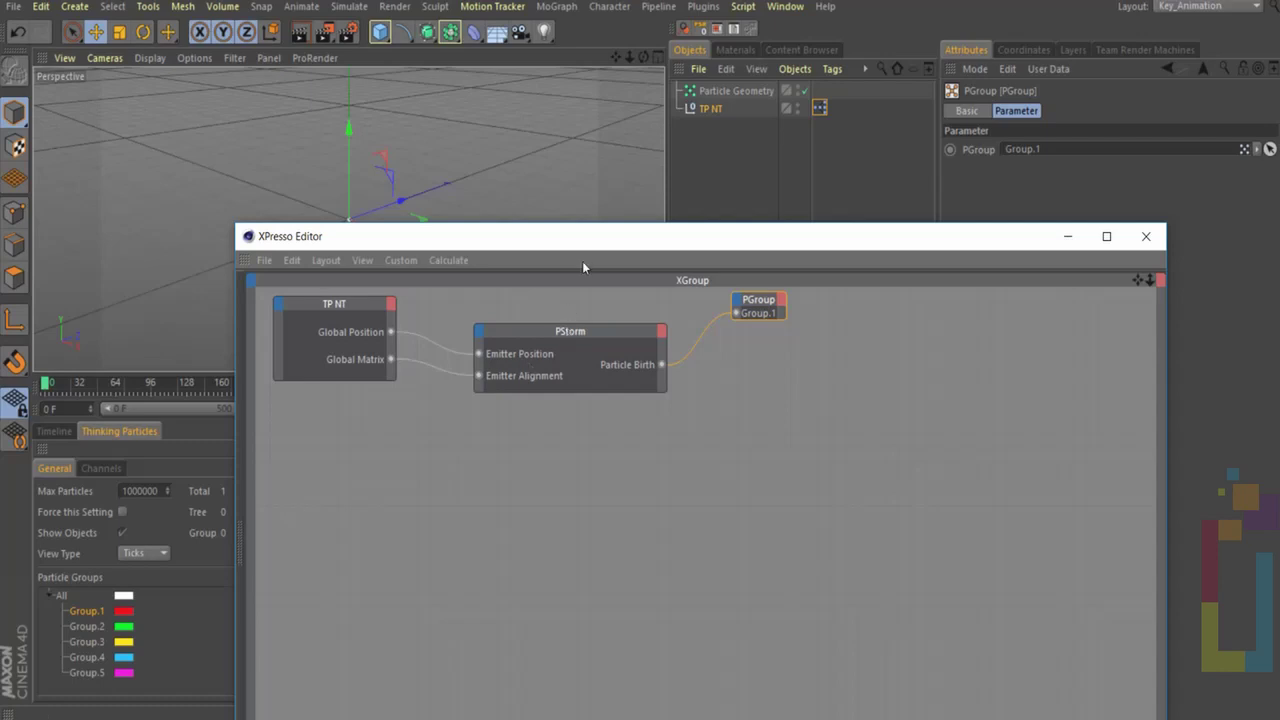
drag(591, 247, 785, 345)
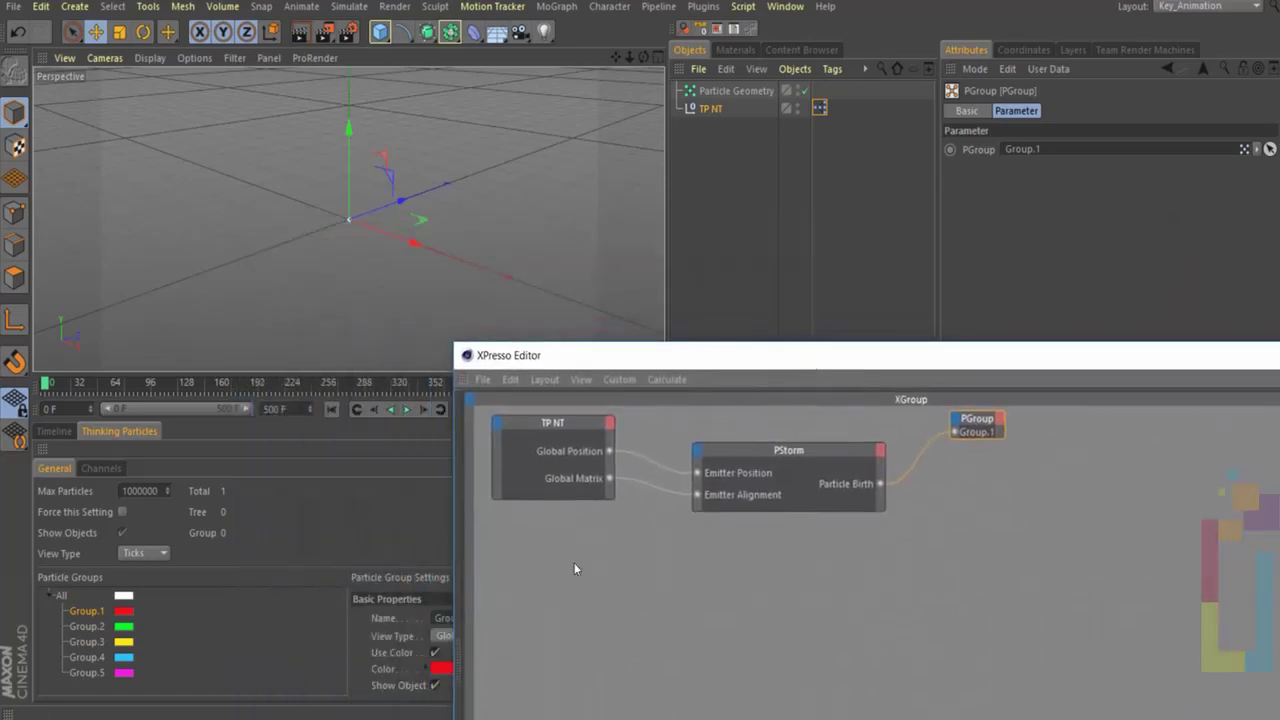
Rotate the emitter 60° with the Rotate tool and replay the animation from the start
click(408, 410)
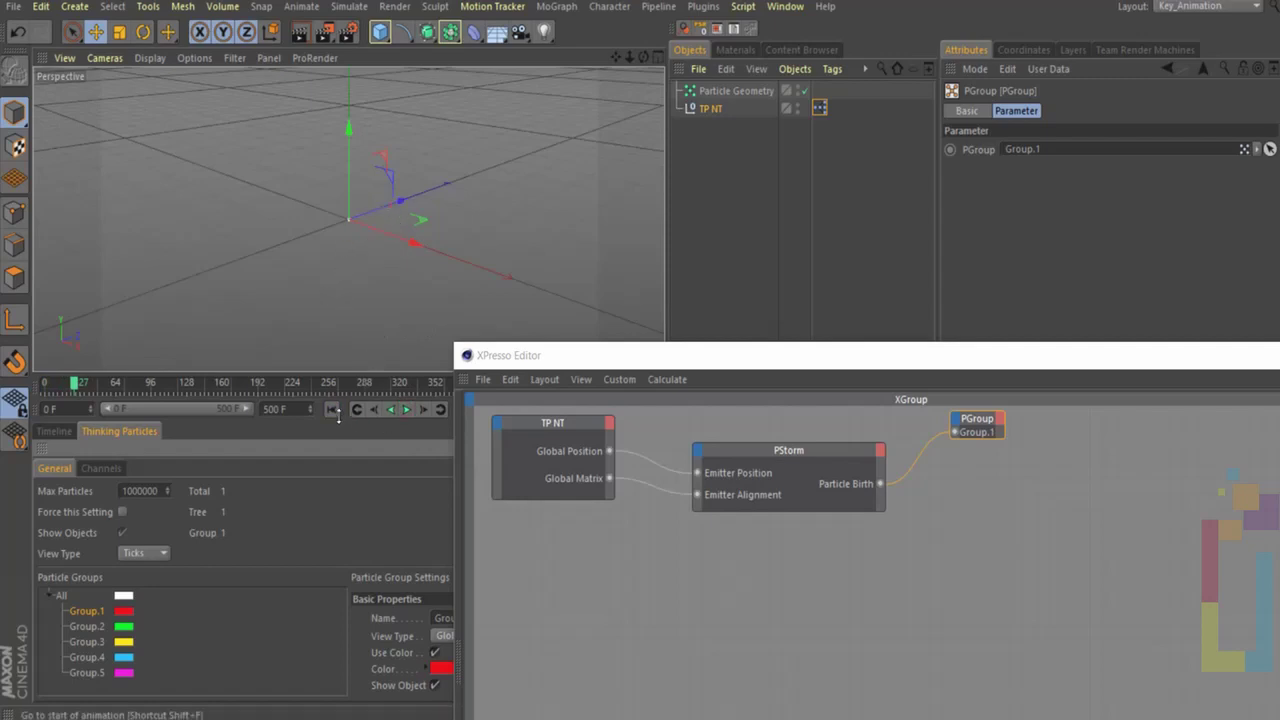
key(r)
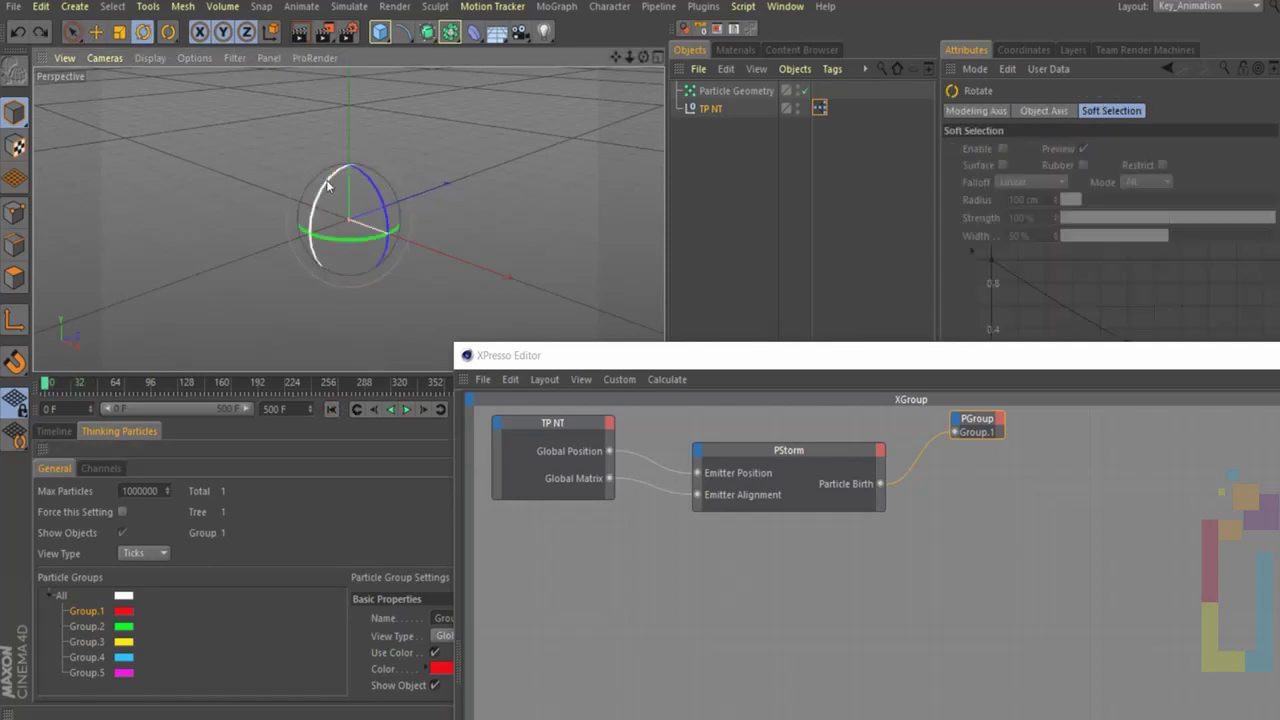
drag(328, 185, 314, 264)
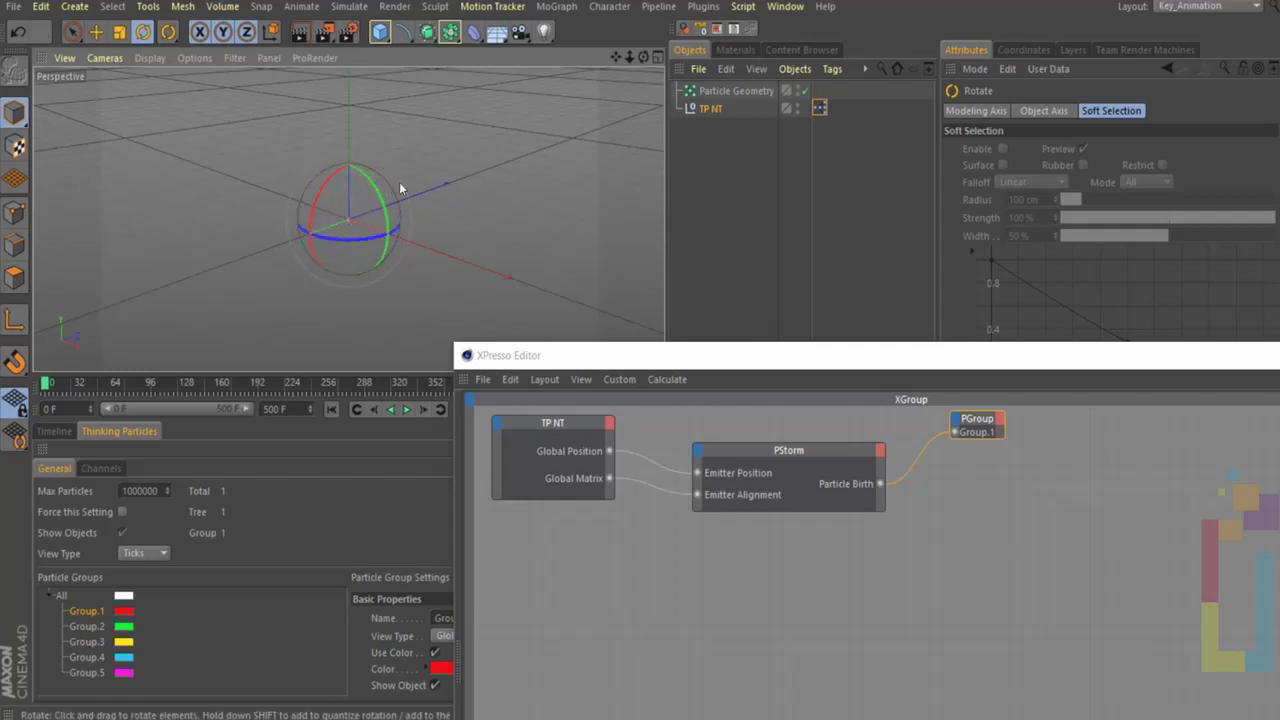
drag(694, 360, 700, 256)
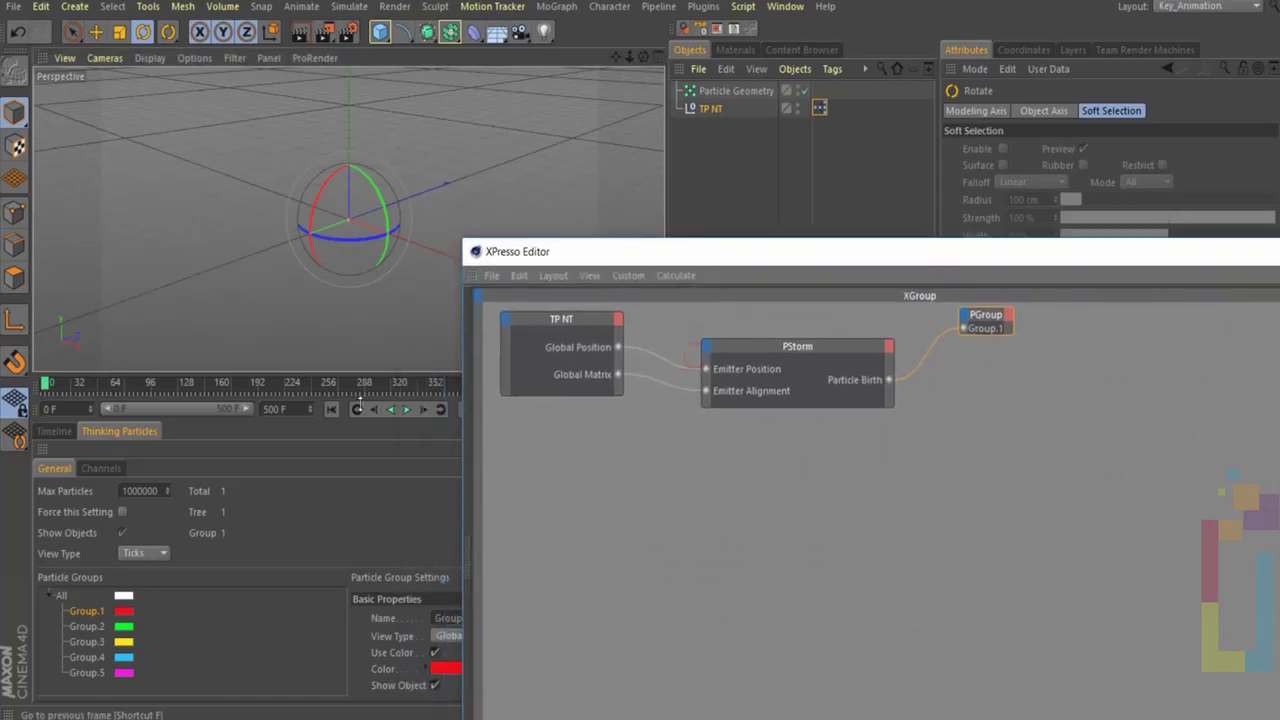
click(391, 409)
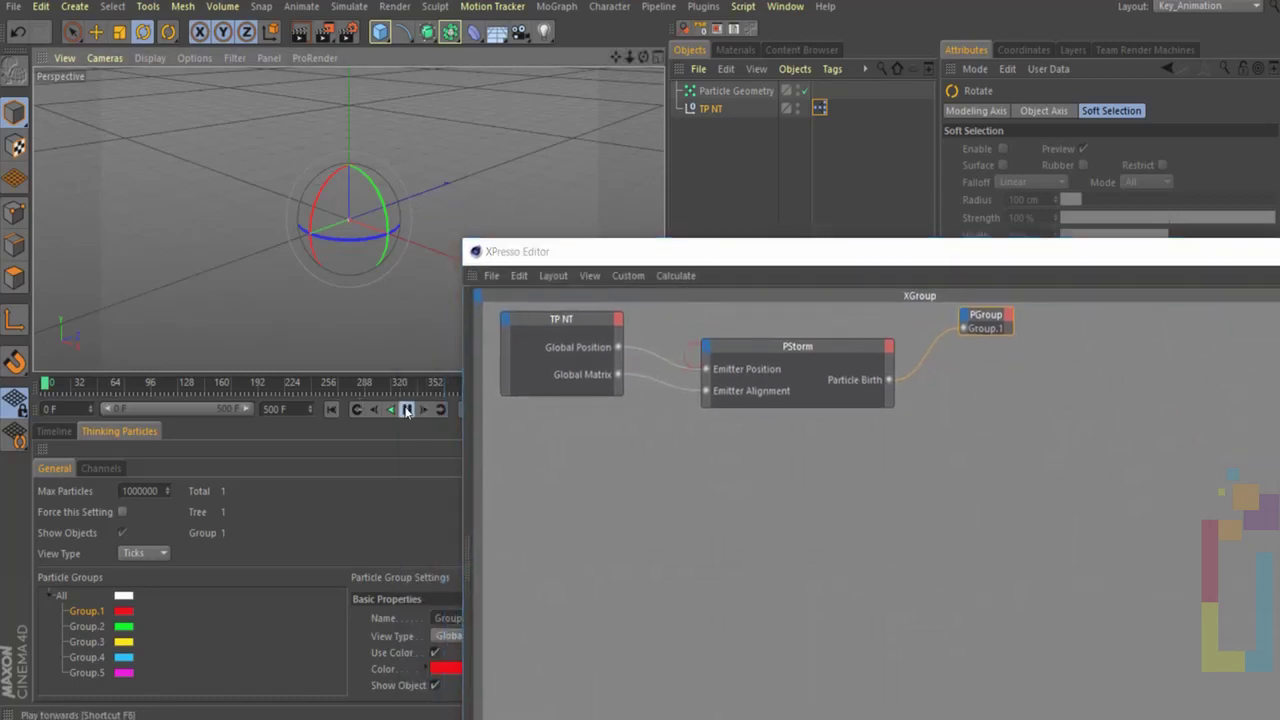
click(331, 409)
click(407, 410)
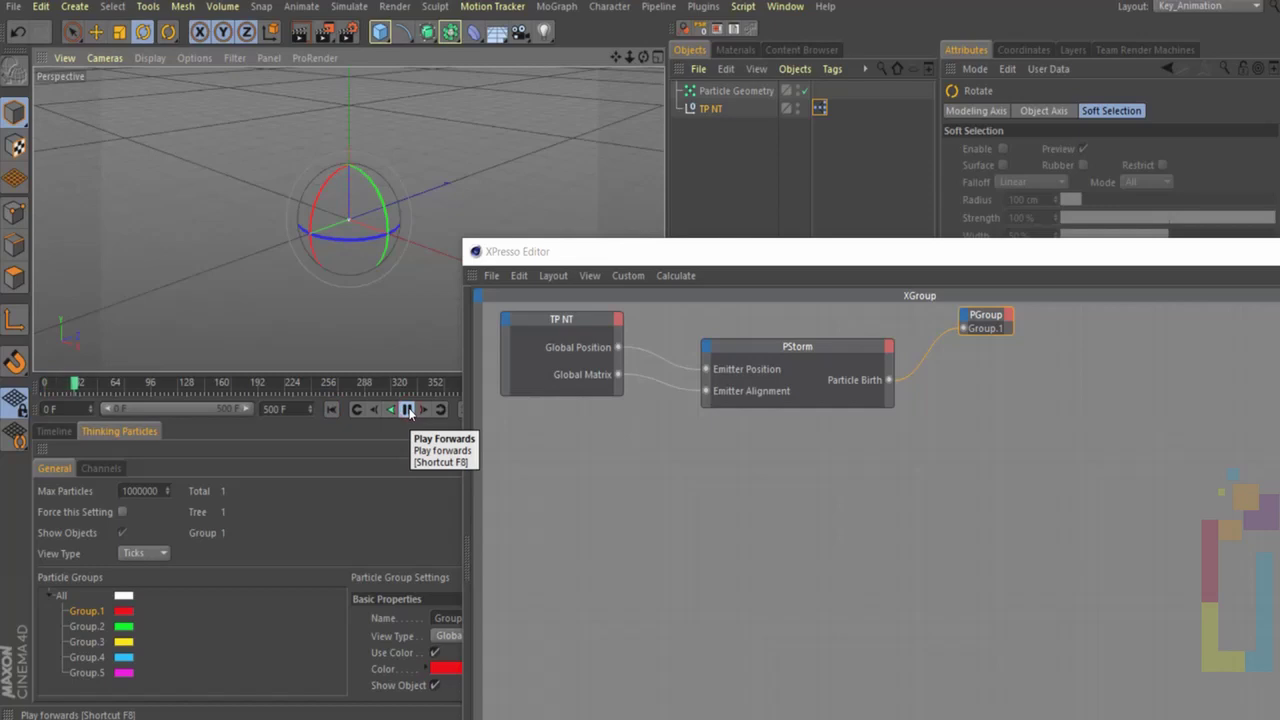
click(407, 410)
click(694, 256)
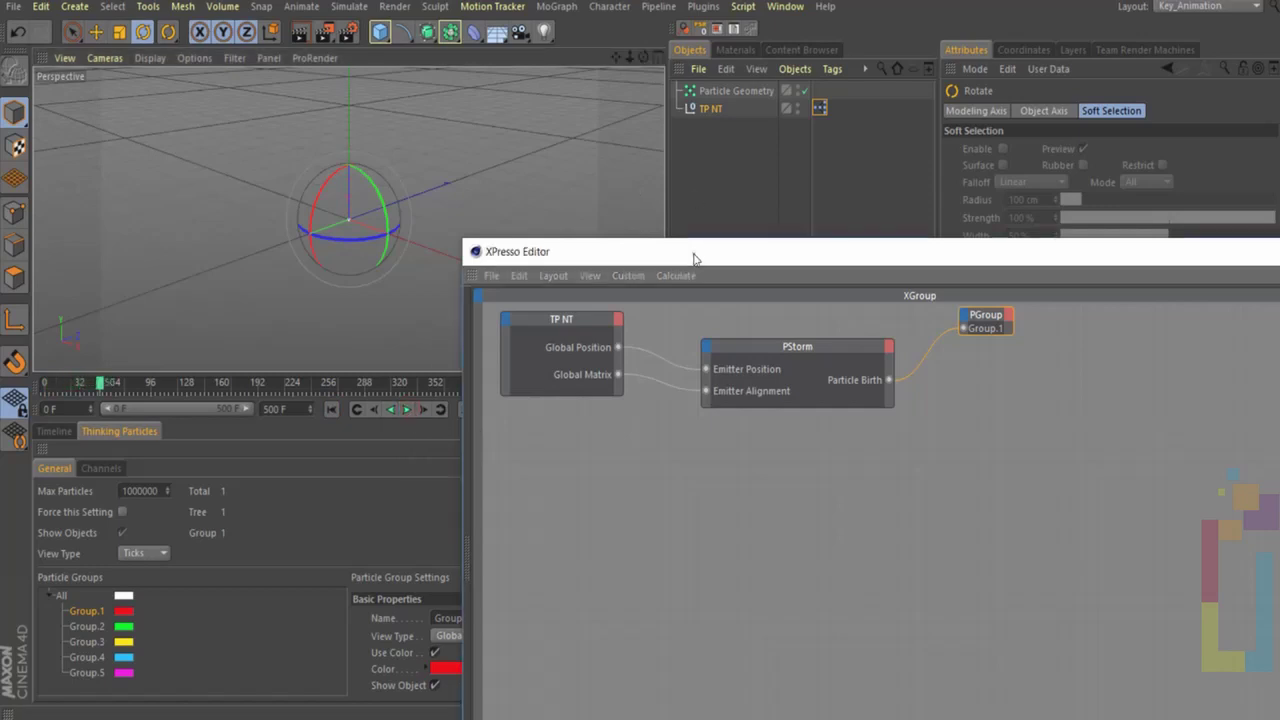
drag(694, 256, 317, 105)
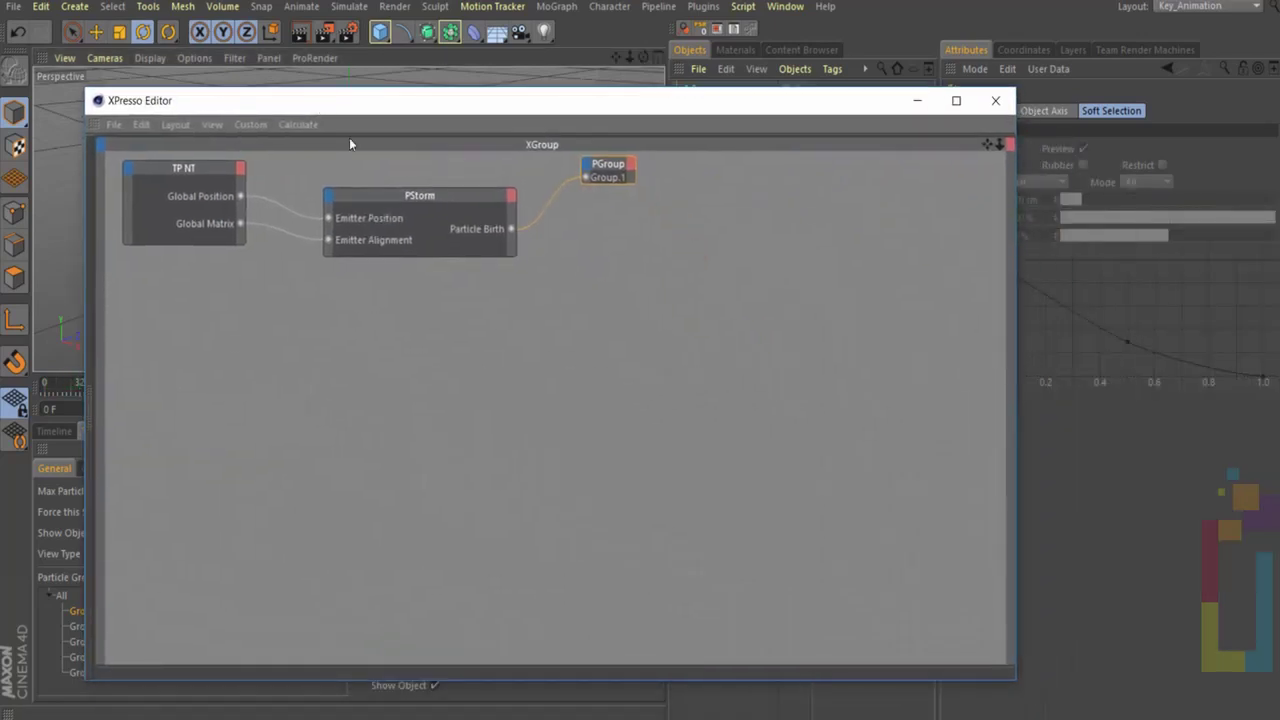
Add a P Pass node and expand it to show its ports
right_click(142, 331)
mouse_move(153, 336)
mouse_move(286, 409)
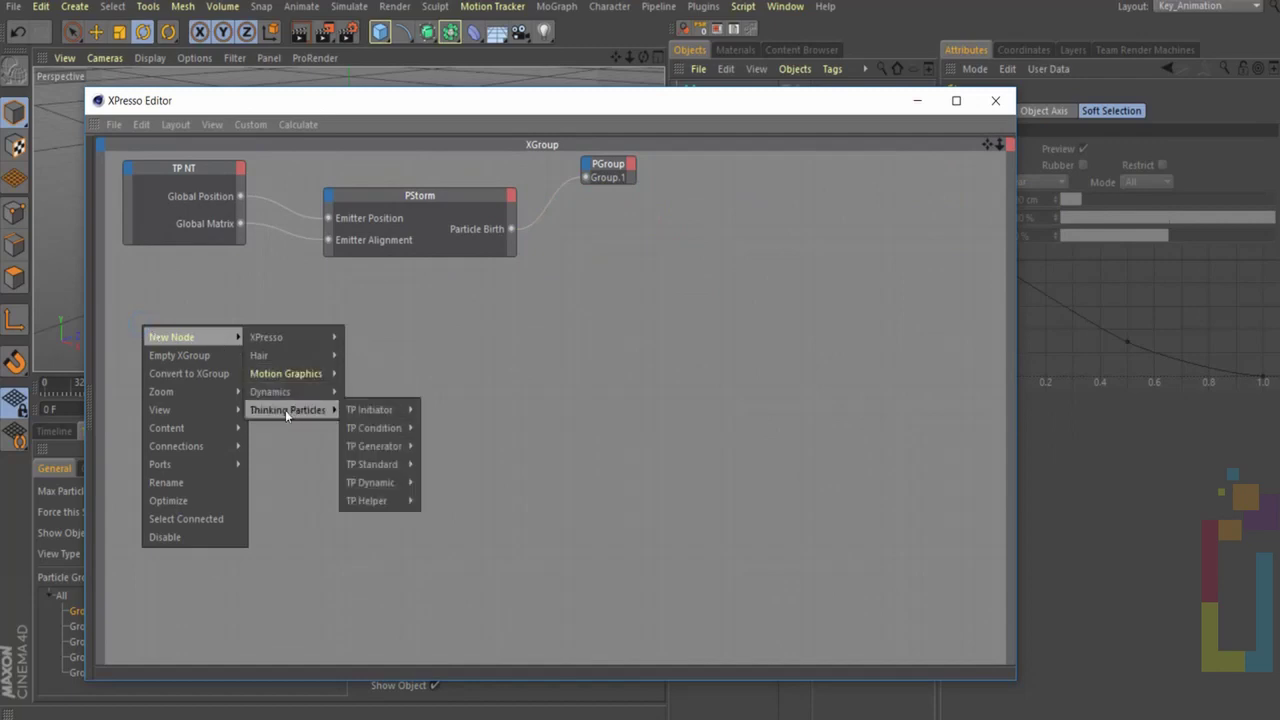
click(436, 410)
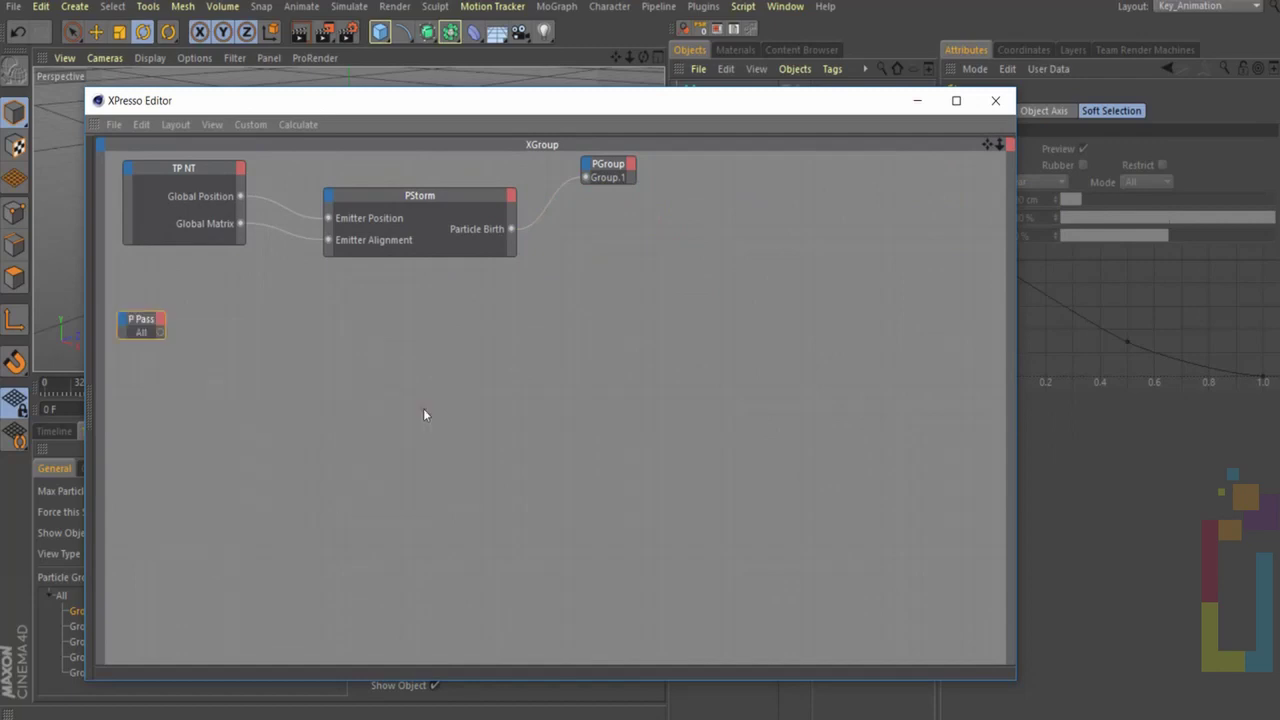
click(156, 332)
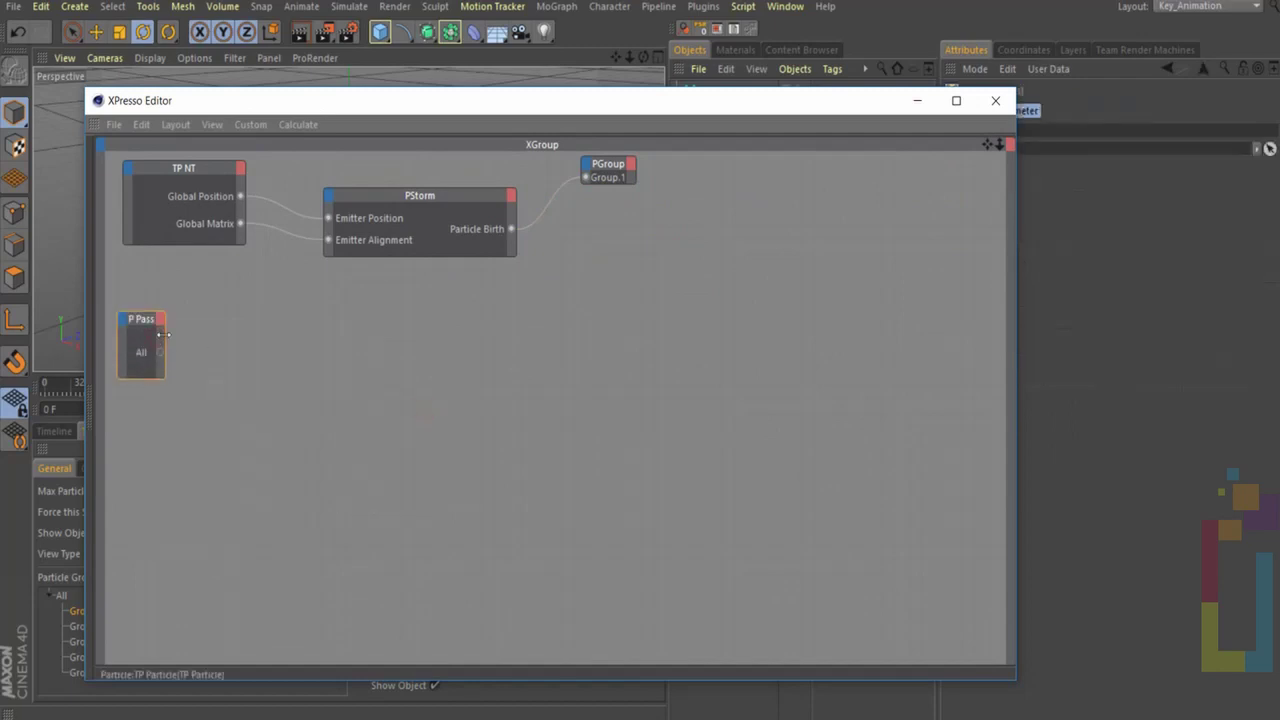
Add a TP Condition PAge node beside P Pass and set it to trigger on Die
right_click(249, 318)
mouse_move(297, 332)
mouse_move(398, 404)
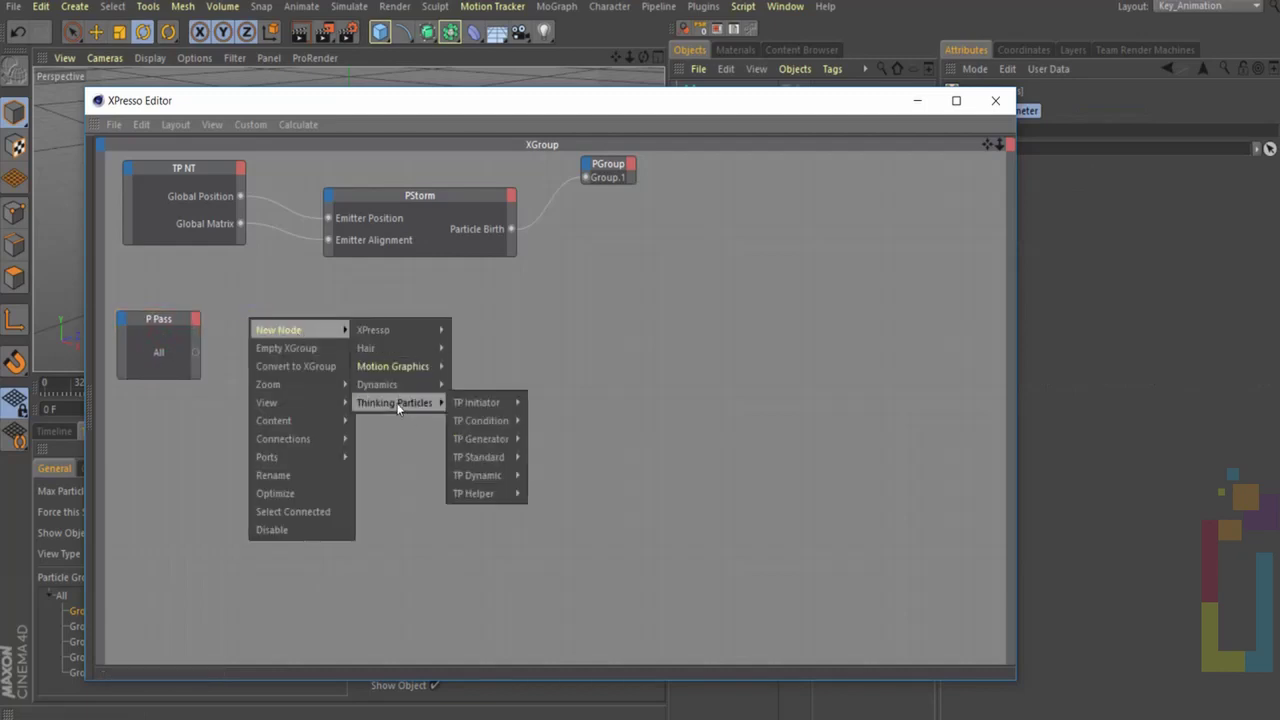
mouse_move(505, 420)
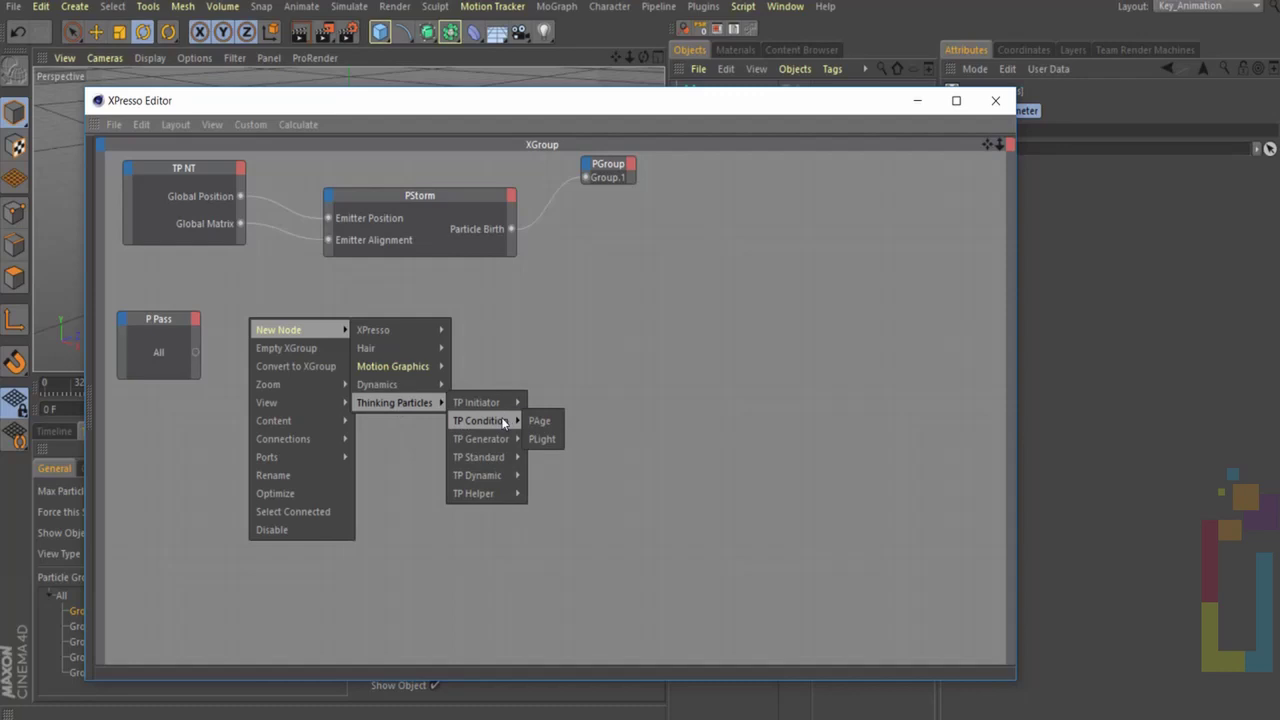
click(537, 422)
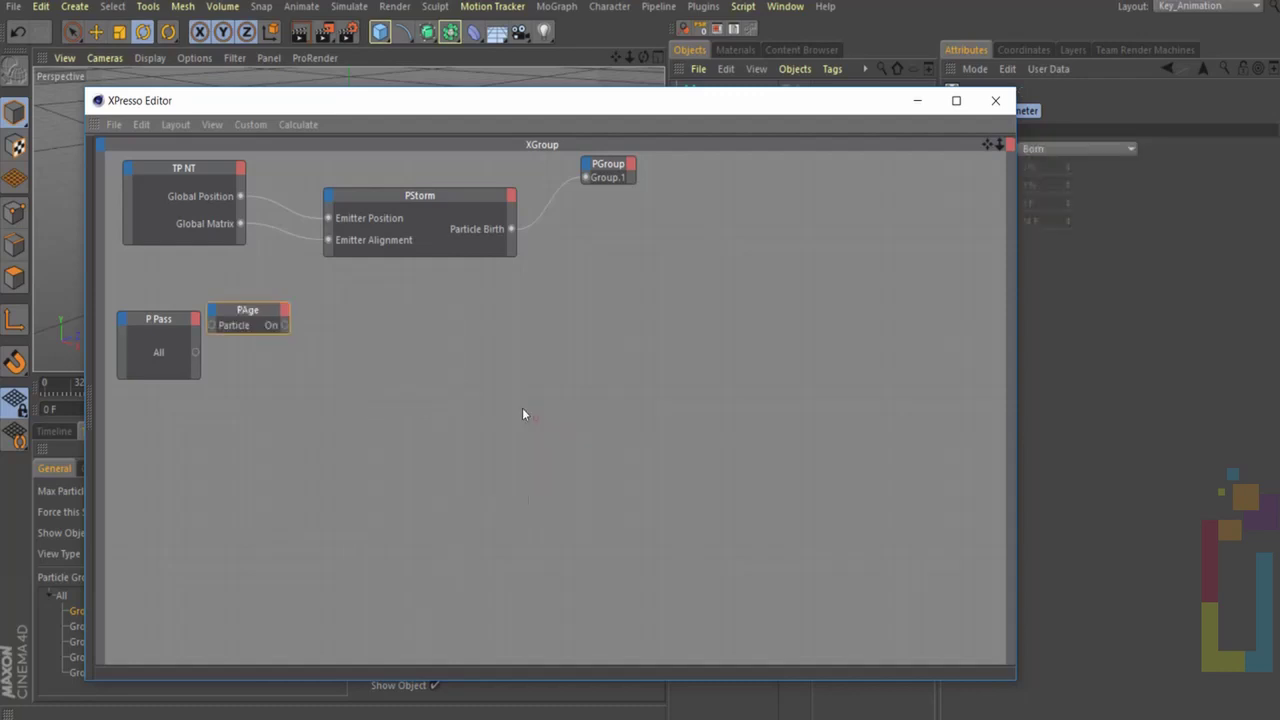
drag(257, 310, 334, 307)
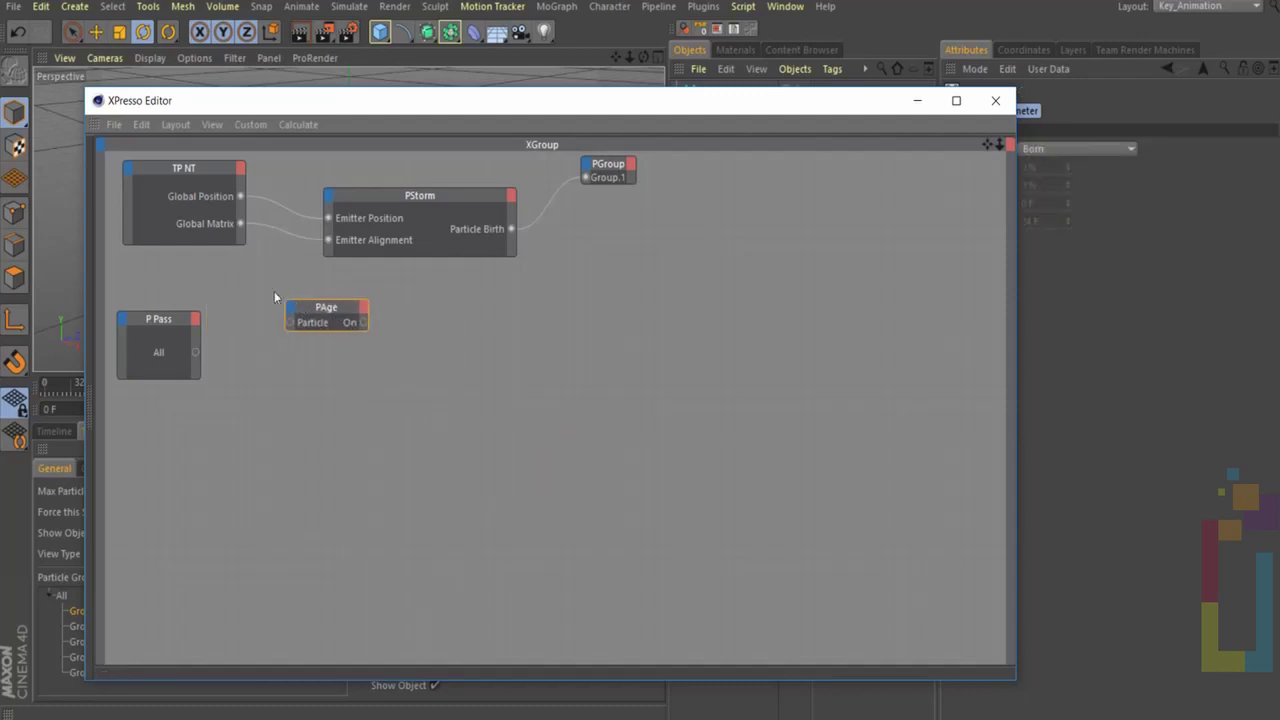
click(1070, 150)
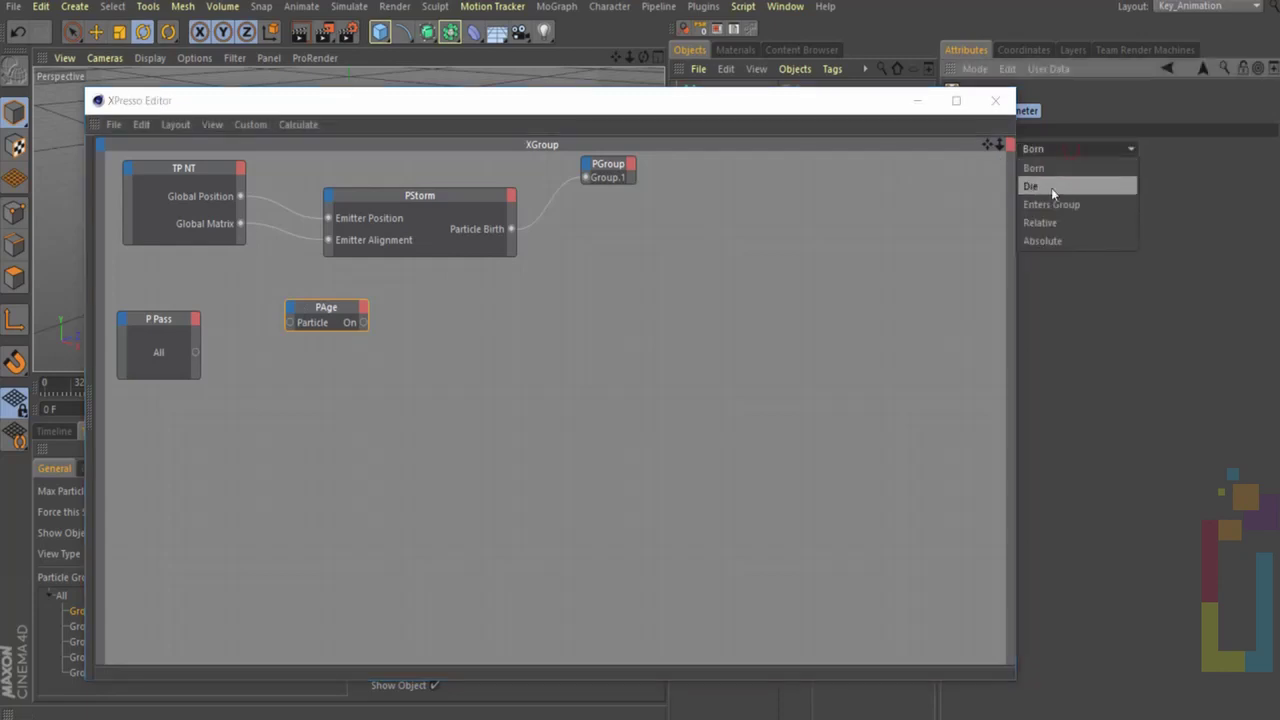
click(1051, 185)
Add a TP Helper PGetData node and feed P Pass All particles into PAge and PGetData
right_click(262, 395)
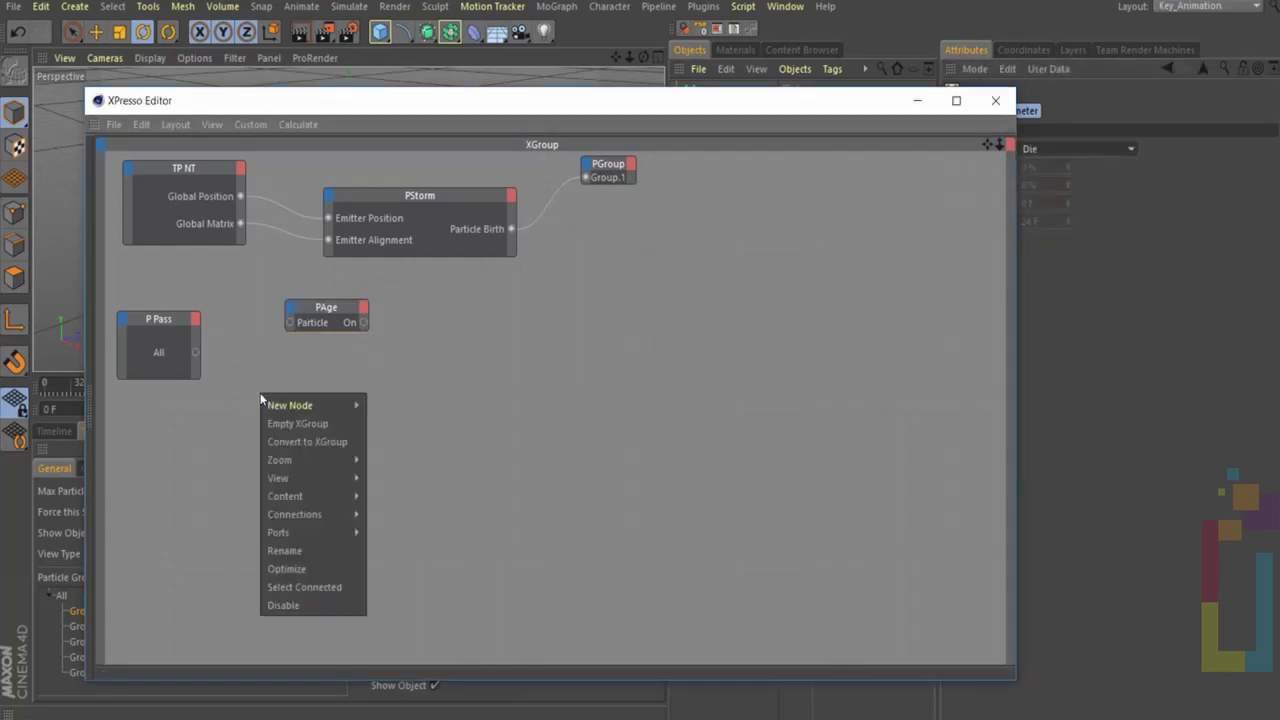
mouse_move(300, 405)
mouse_move(405, 478)
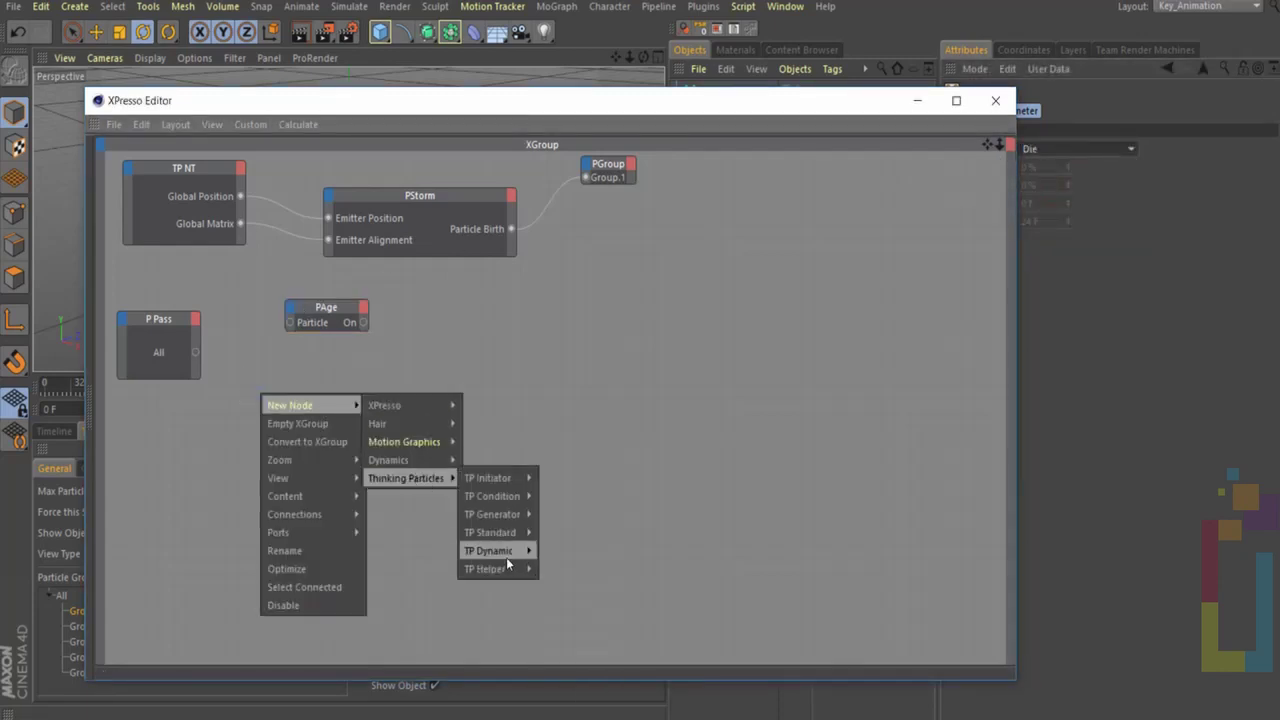
mouse_move(500, 569)
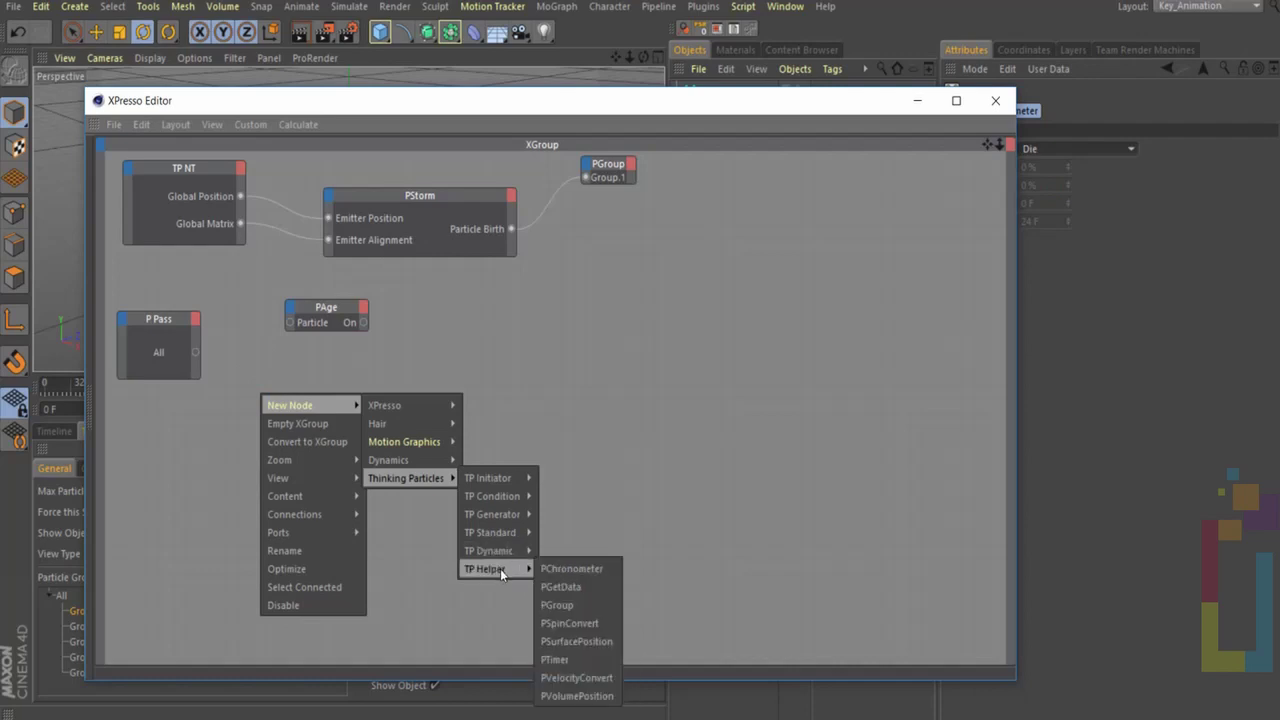
click(578, 586)
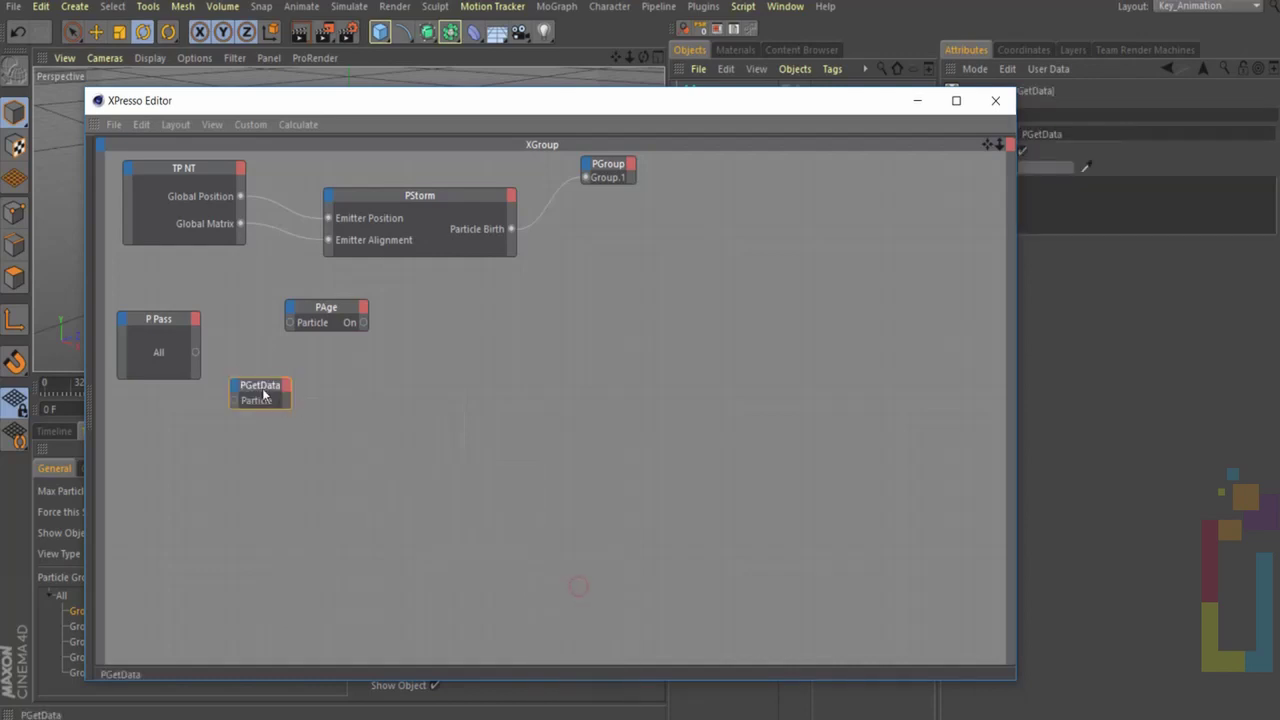
drag(298, 406, 349, 384)
drag(195, 352, 290, 323)
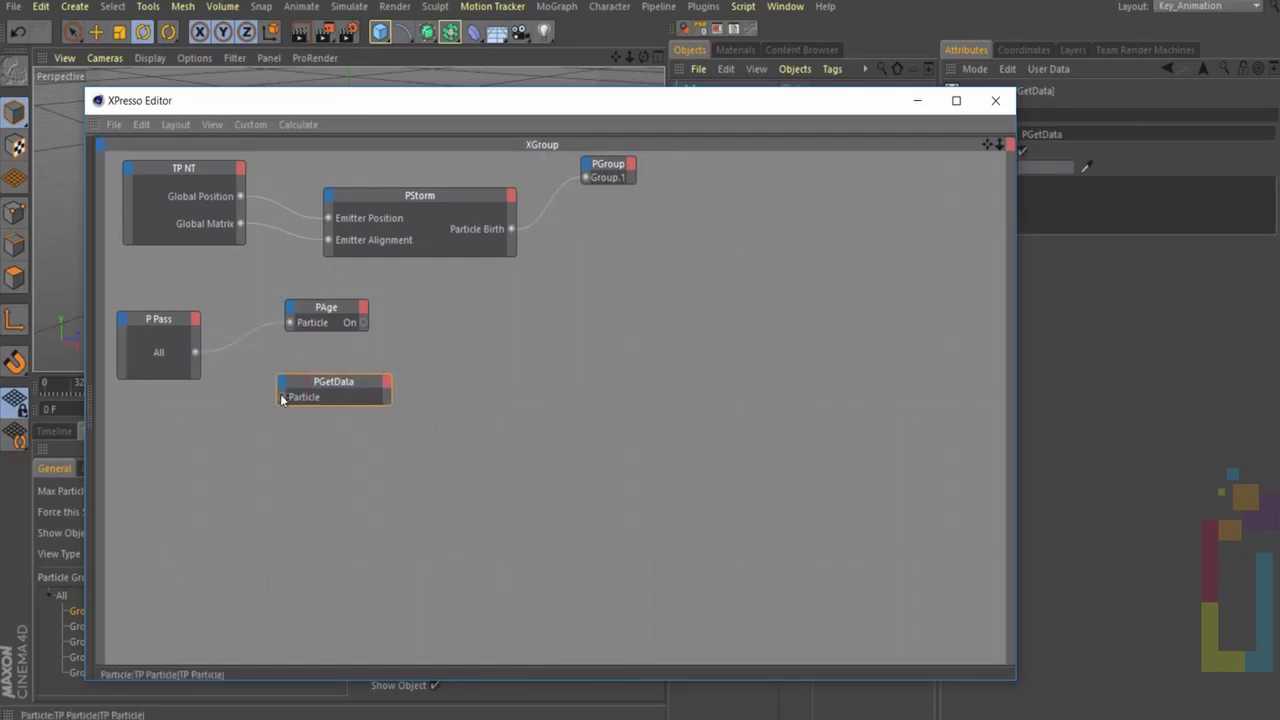
drag(283, 397, 195, 352)
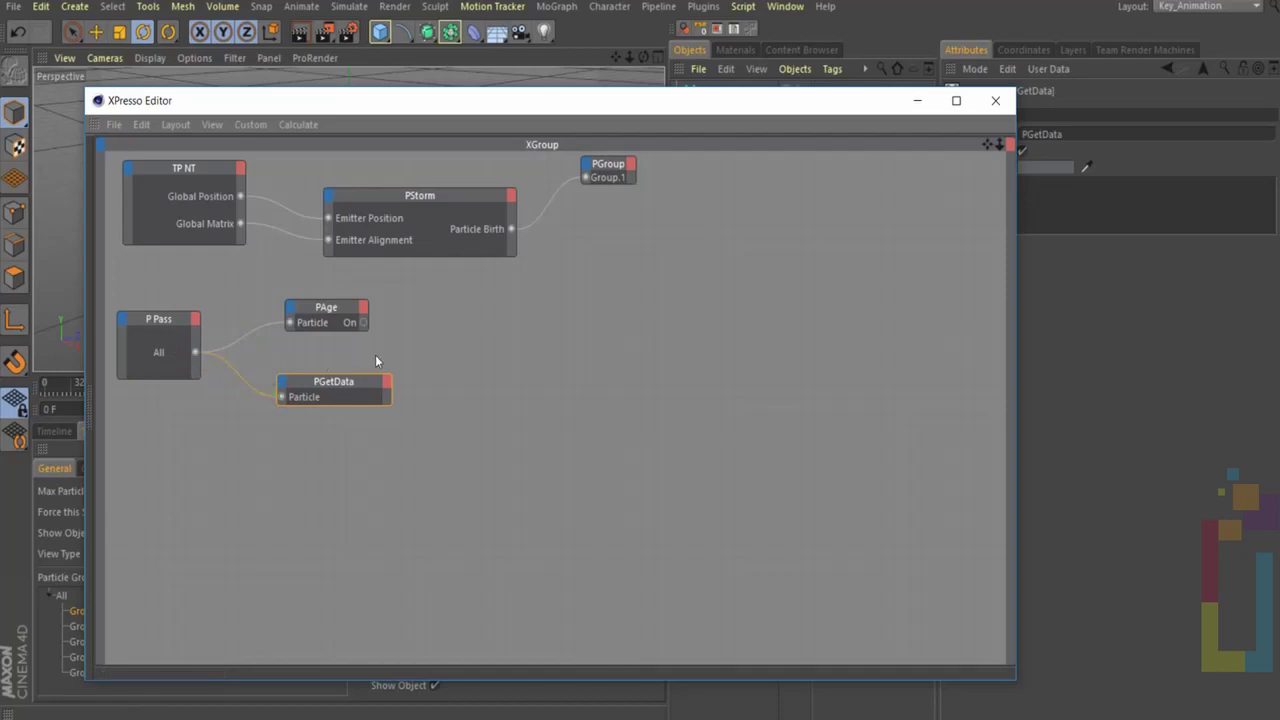
Give PGetData a Position output, then copy the PStorm and PGroup nodes below the originals
click(387, 382)
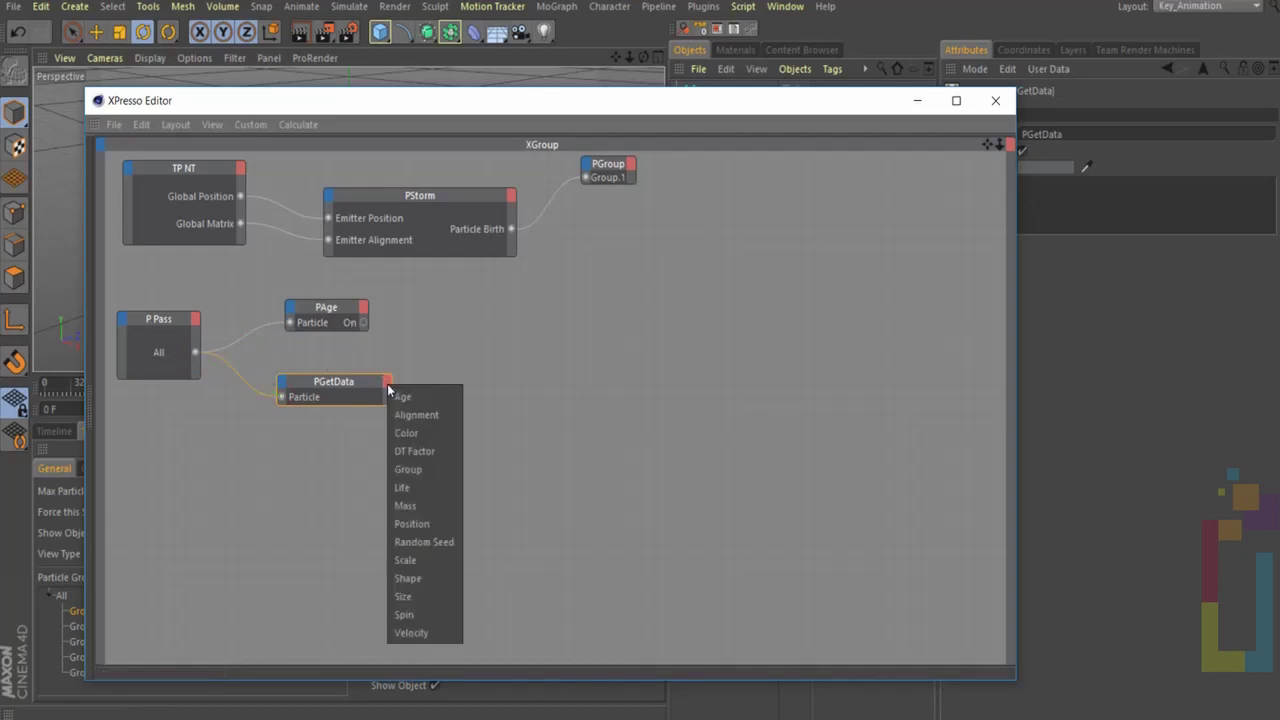
click(415, 523)
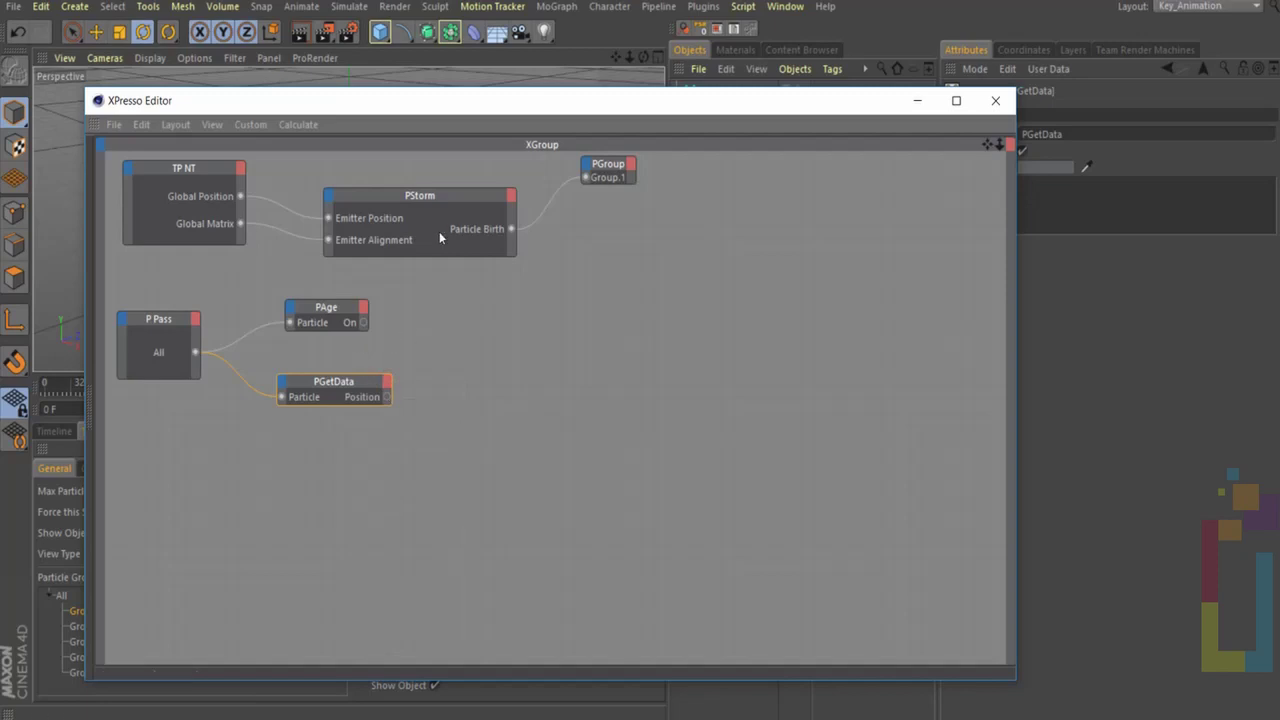
drag(398, 153, 684, 326)
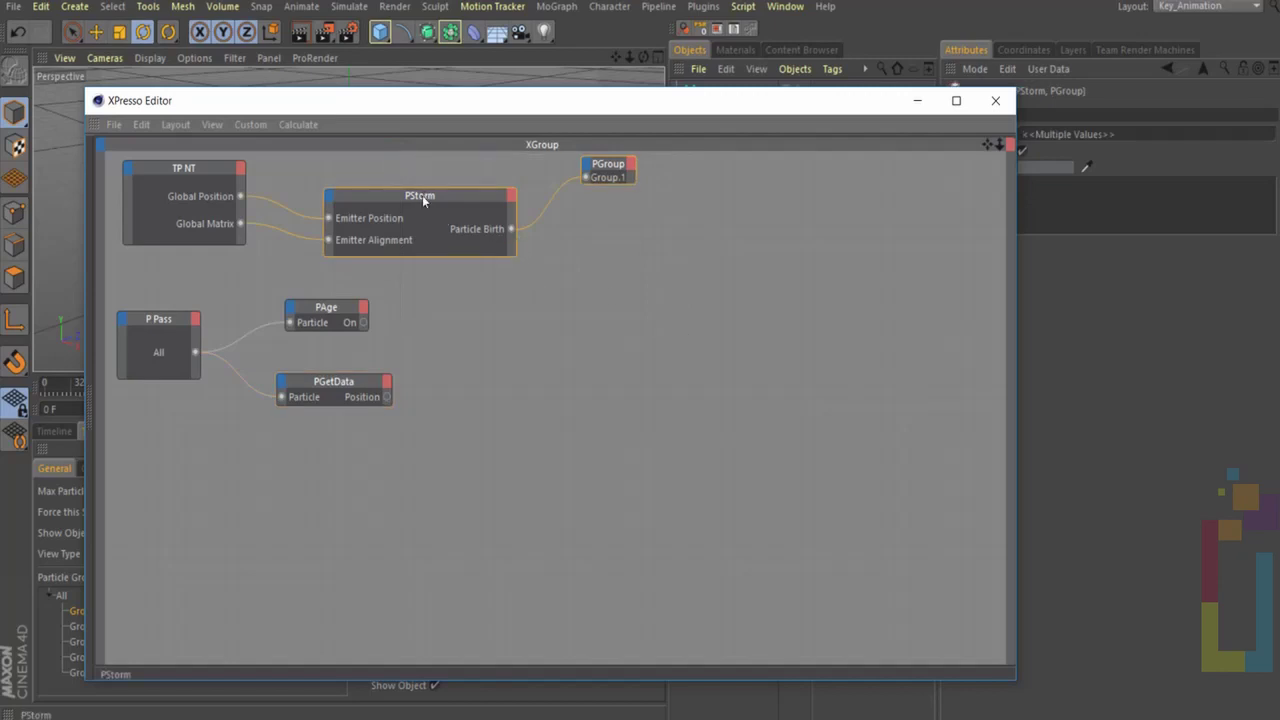
ctrl+drag(422, 195, 499, 333)
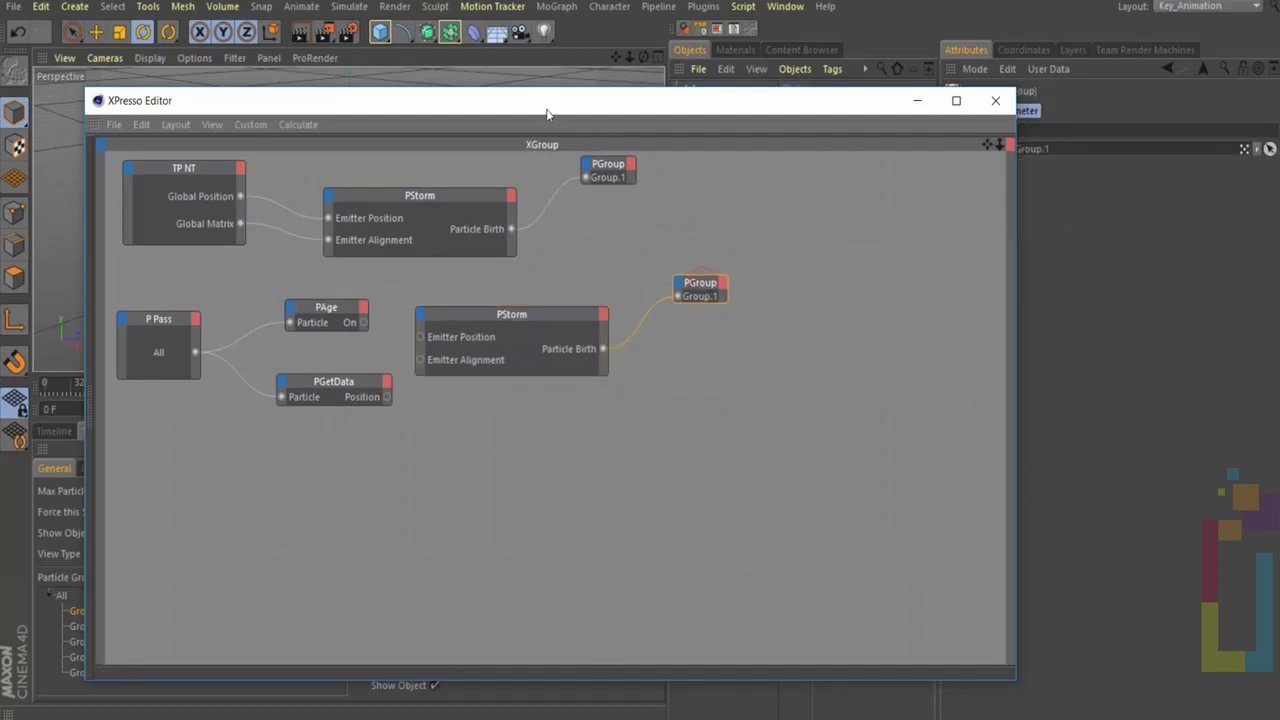
Drop Group.2 into the copied PGroup node's group field
drag(547, 112, 631, 81)
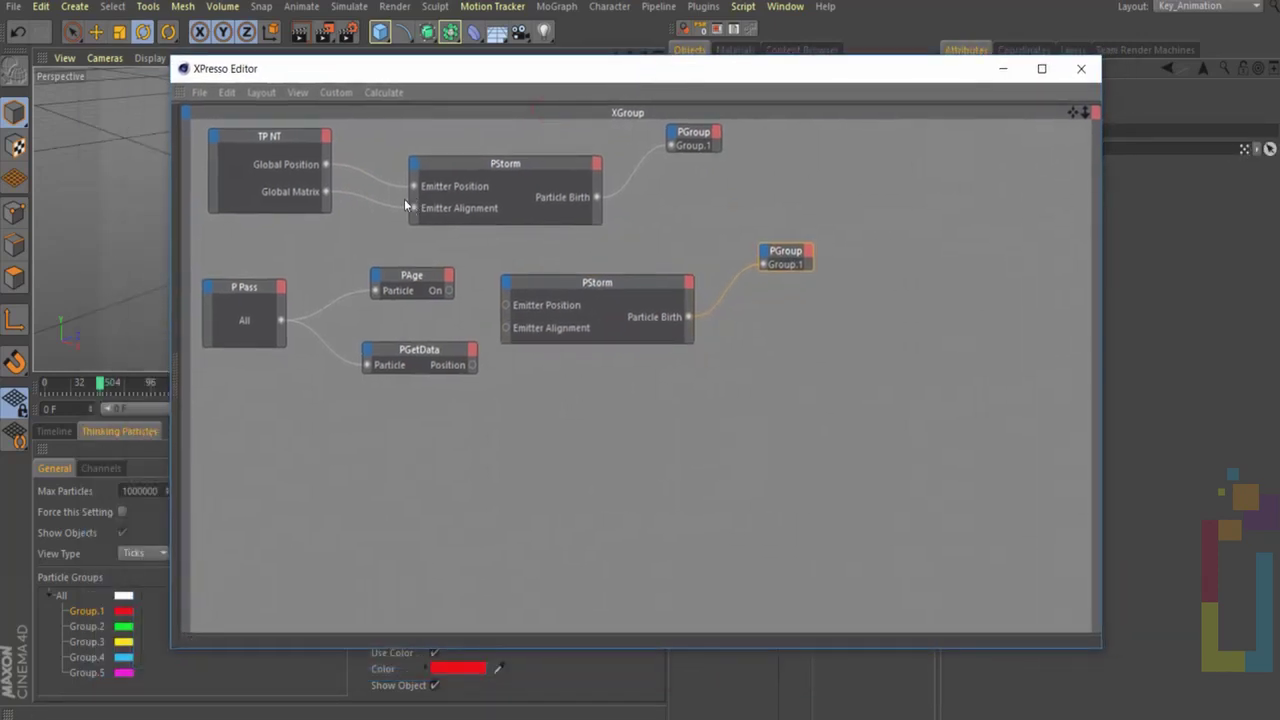
click(88, 626)
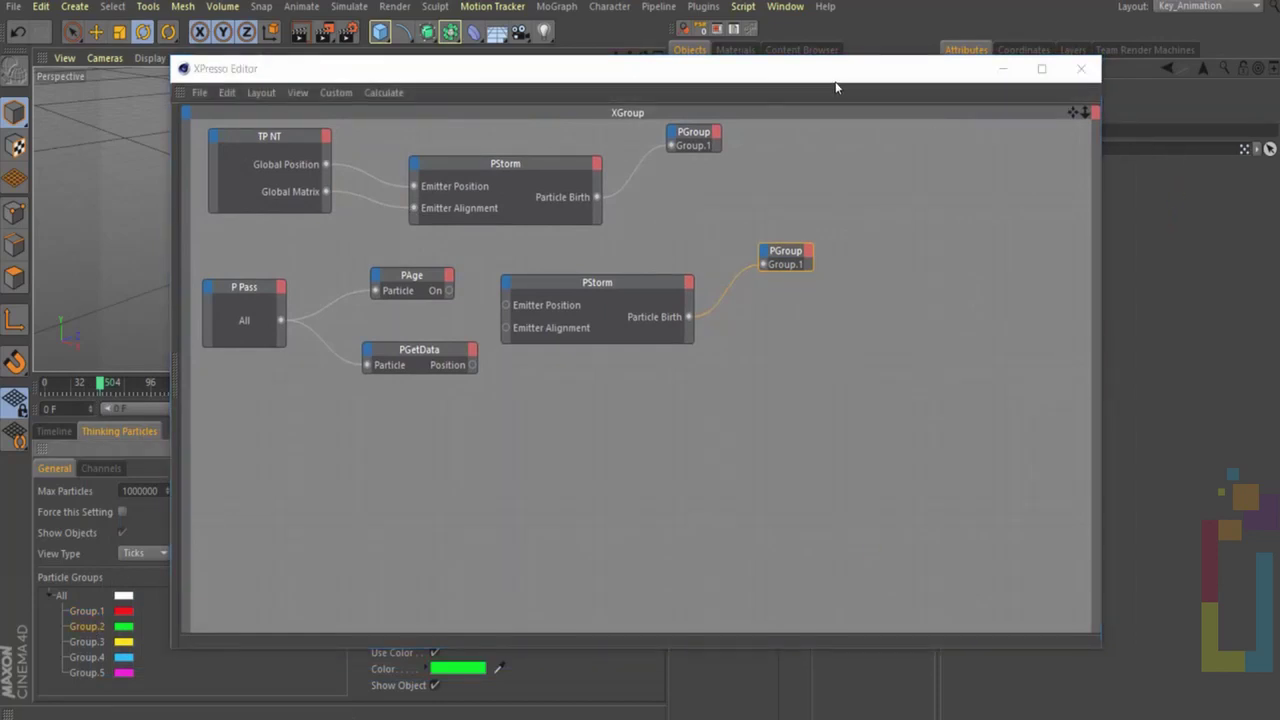
drag(836, 80, 732, 64)
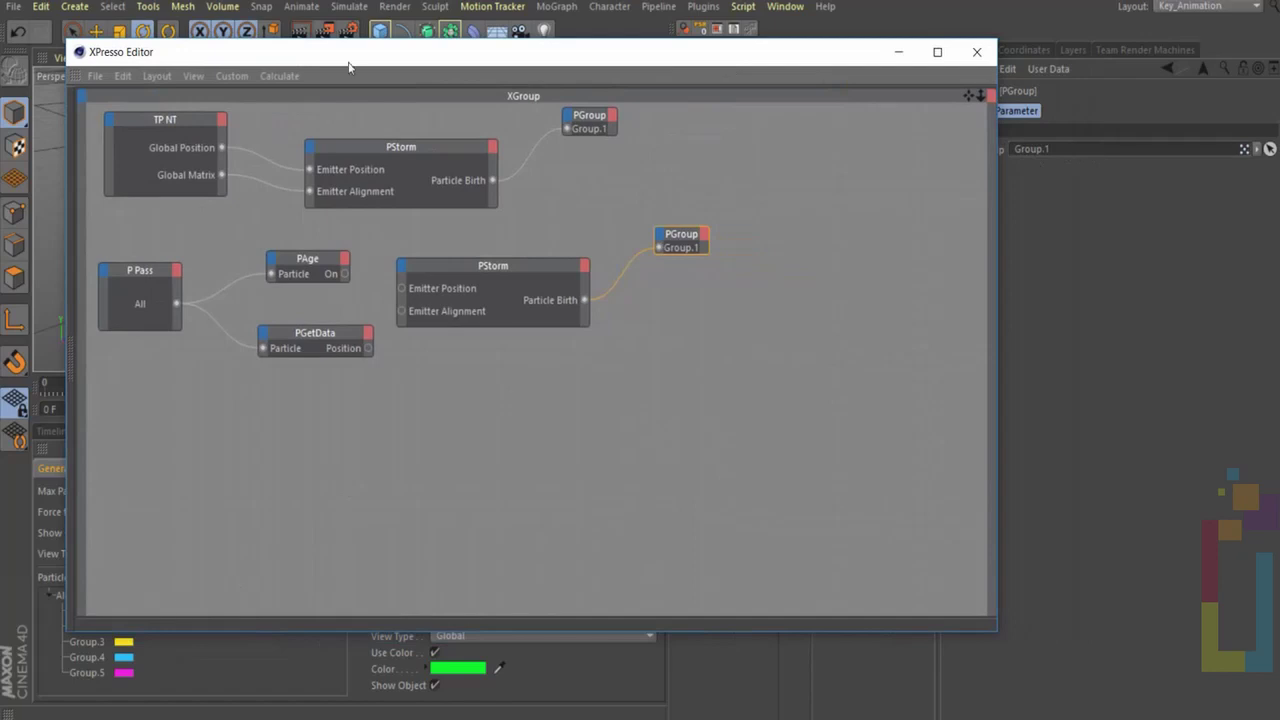
drag(380, 52, 599, 522)
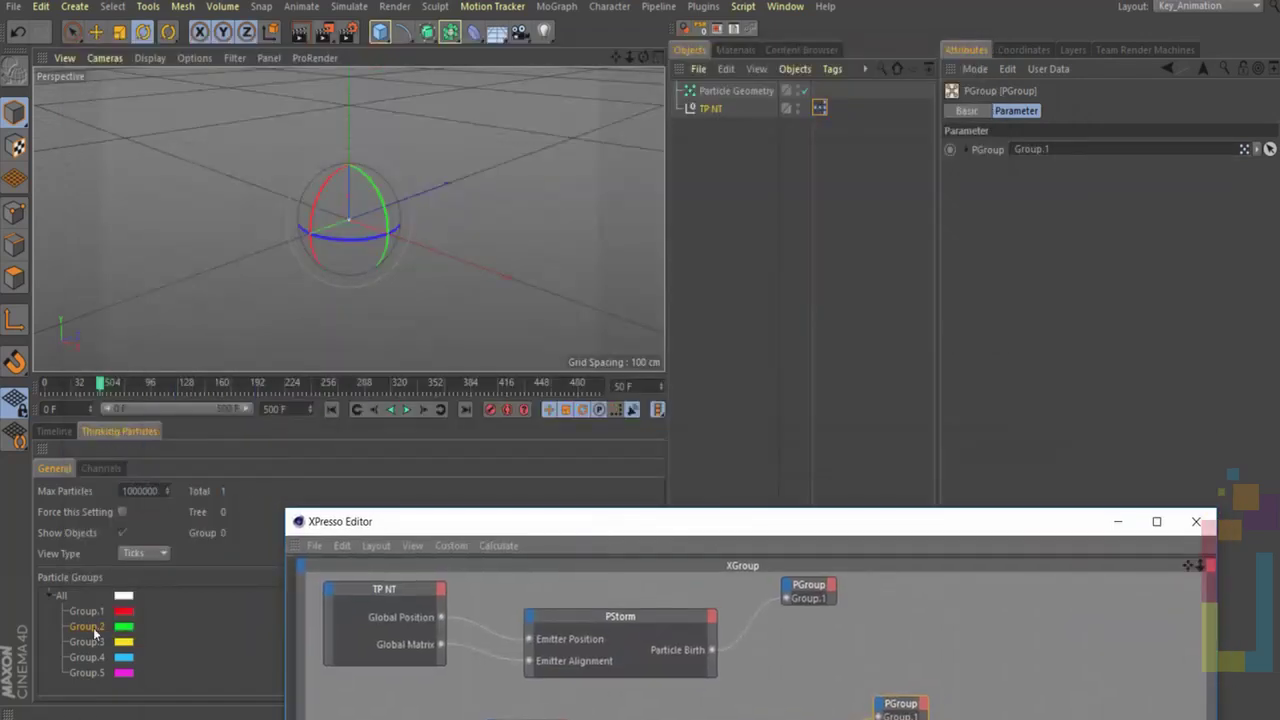
drag(95, 632, 1050, 153)
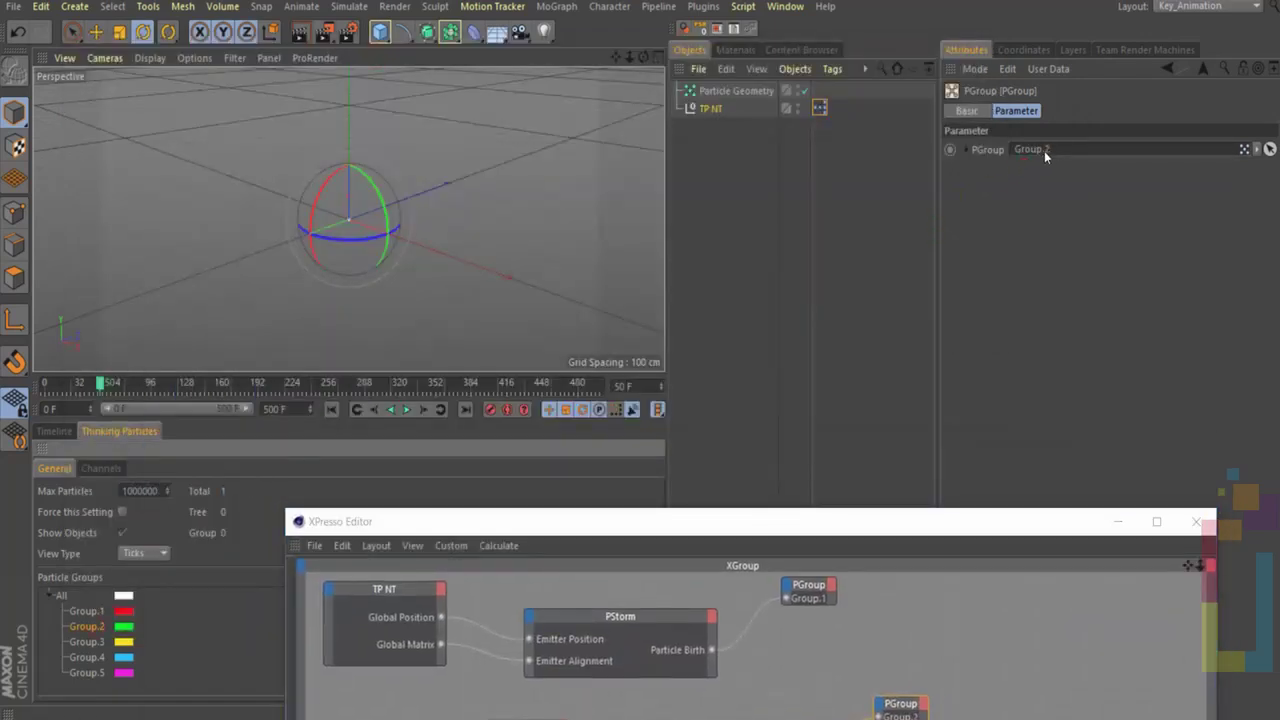
Select the P Pass node and bring its attributes into view
drag(818, 513, 760, 70)
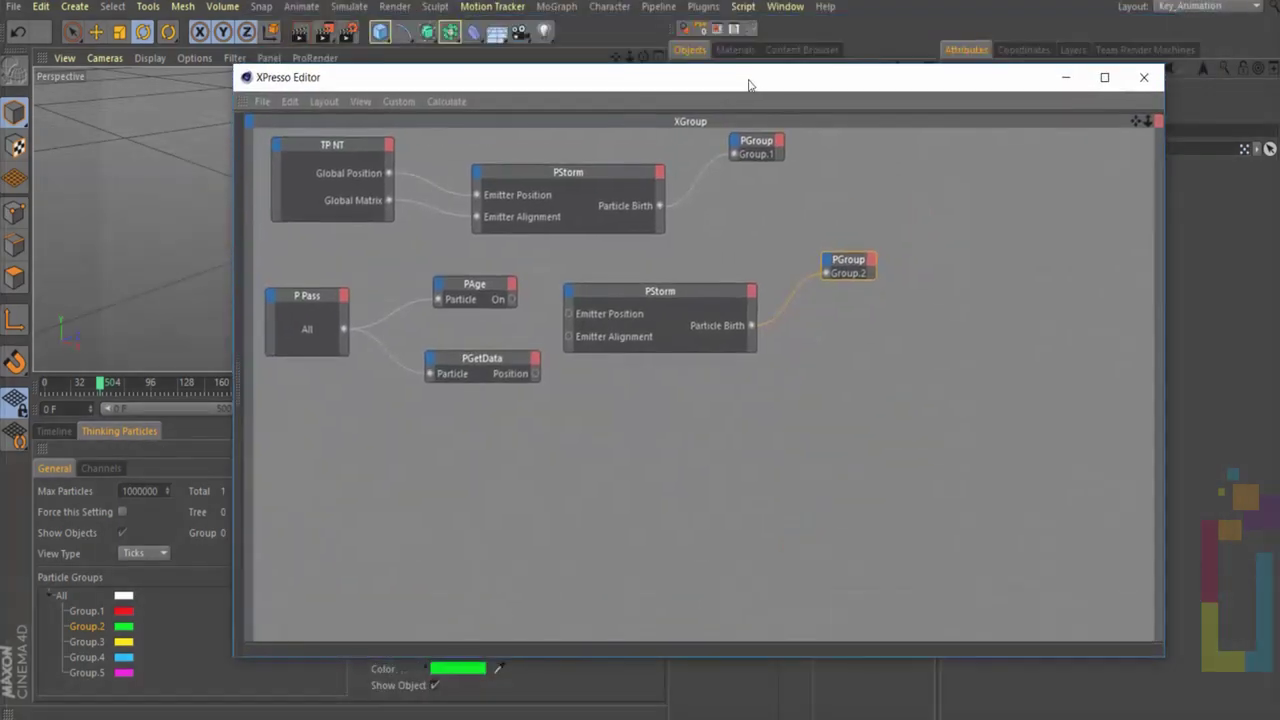
click(307, 300)
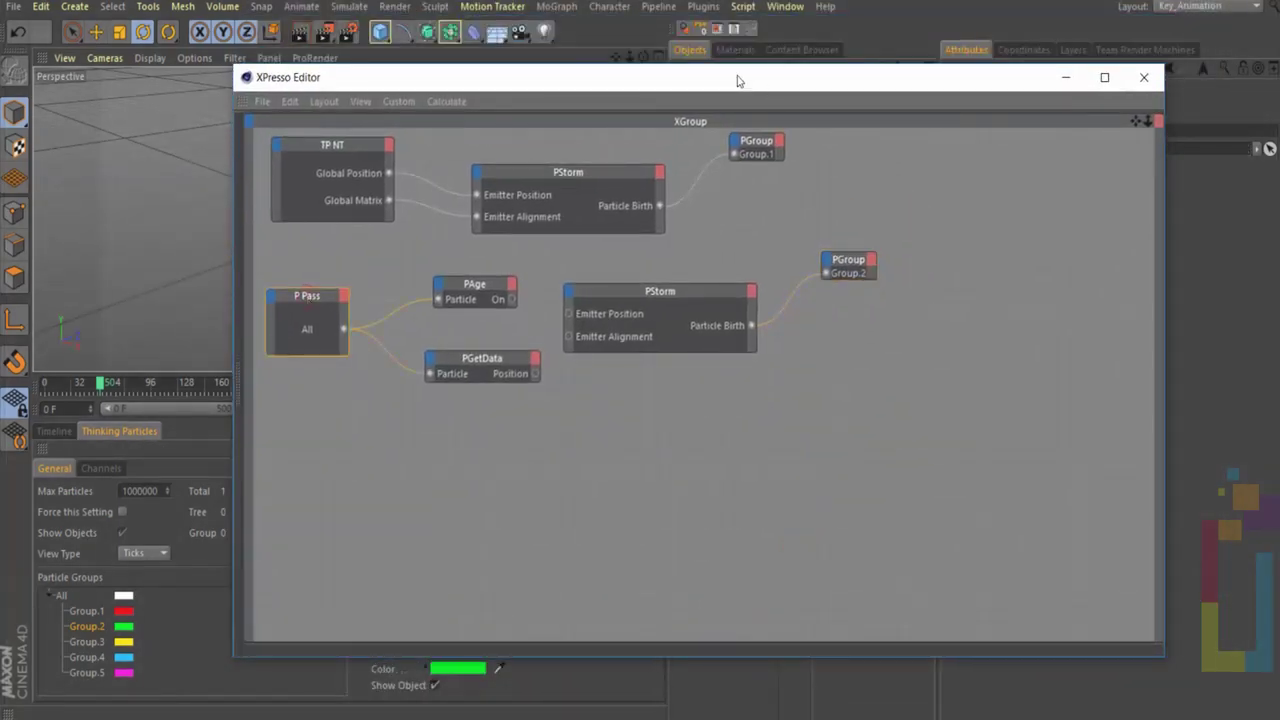
drag(725, 90, 711, 520)
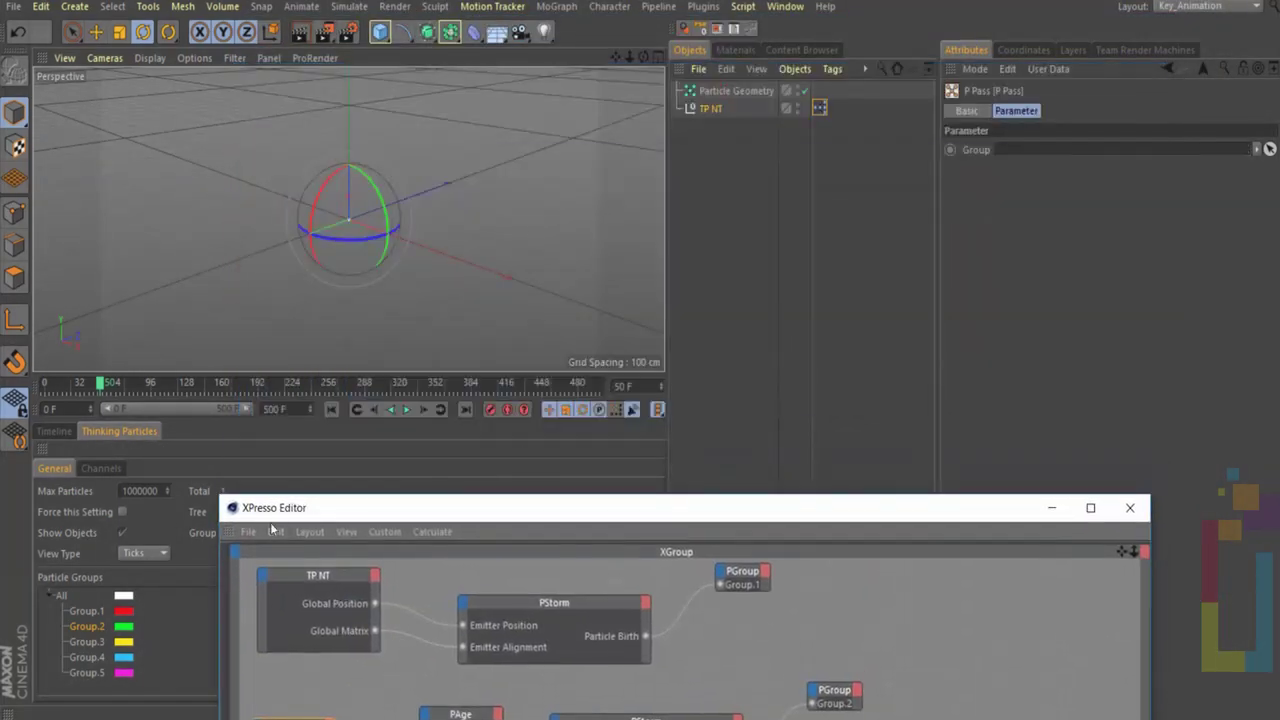
Limit P Pass to Group.1 particles
click(90, 609)
drag(988, 150, 1014, 149)
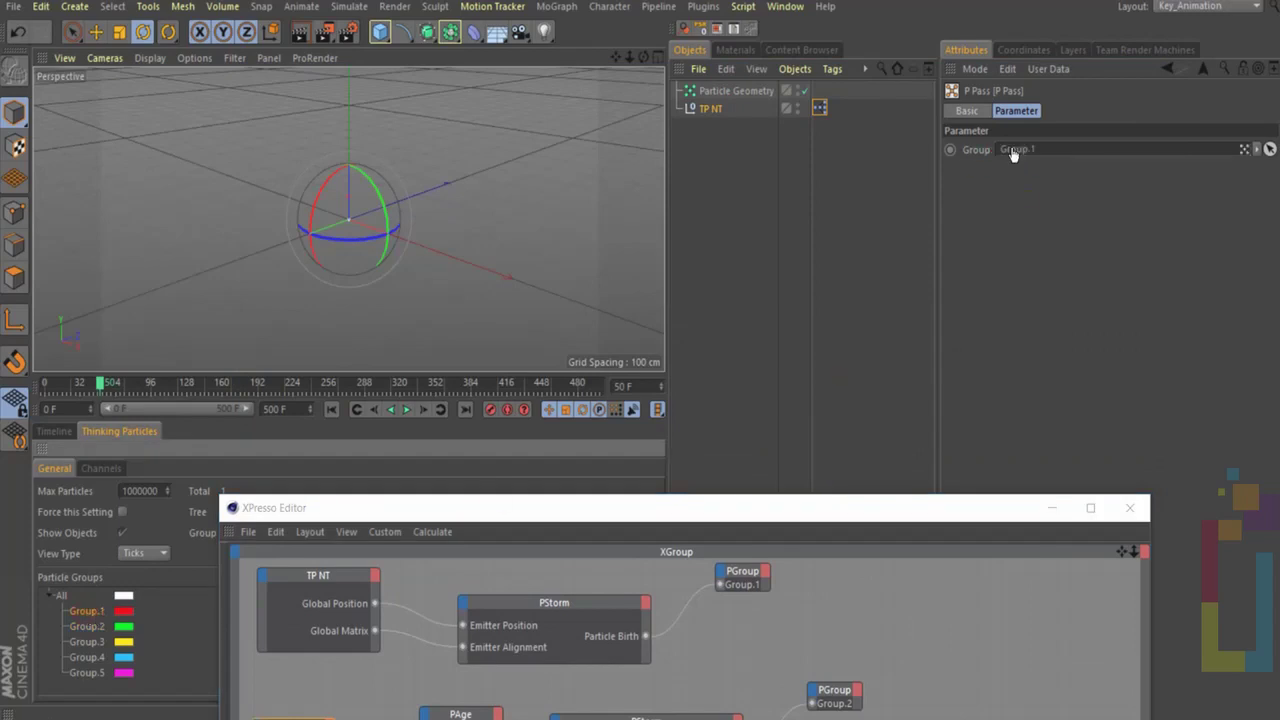
drag(709, 514, 623, 65)
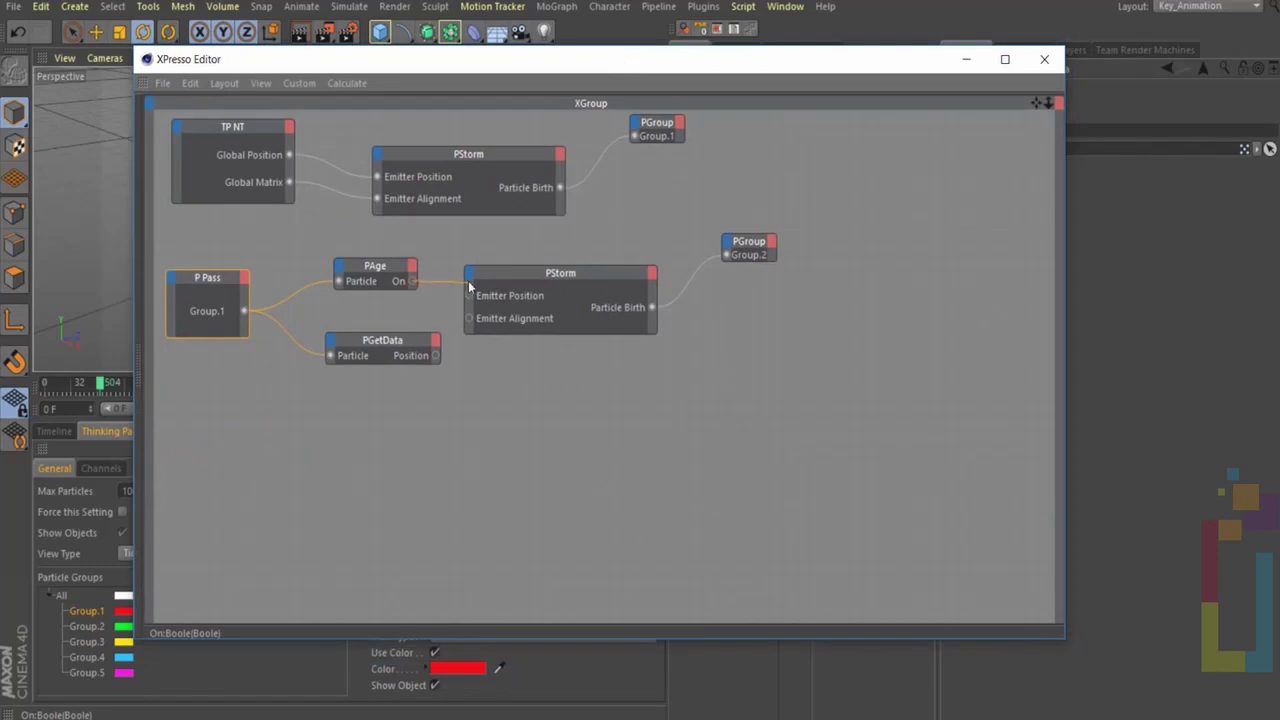
Wire PAge's On and PGetData's Position into the second PStorm's On and Emitter Position ports
drag(411, 281, 463, 275)
drag(474, 432, 476, 436)
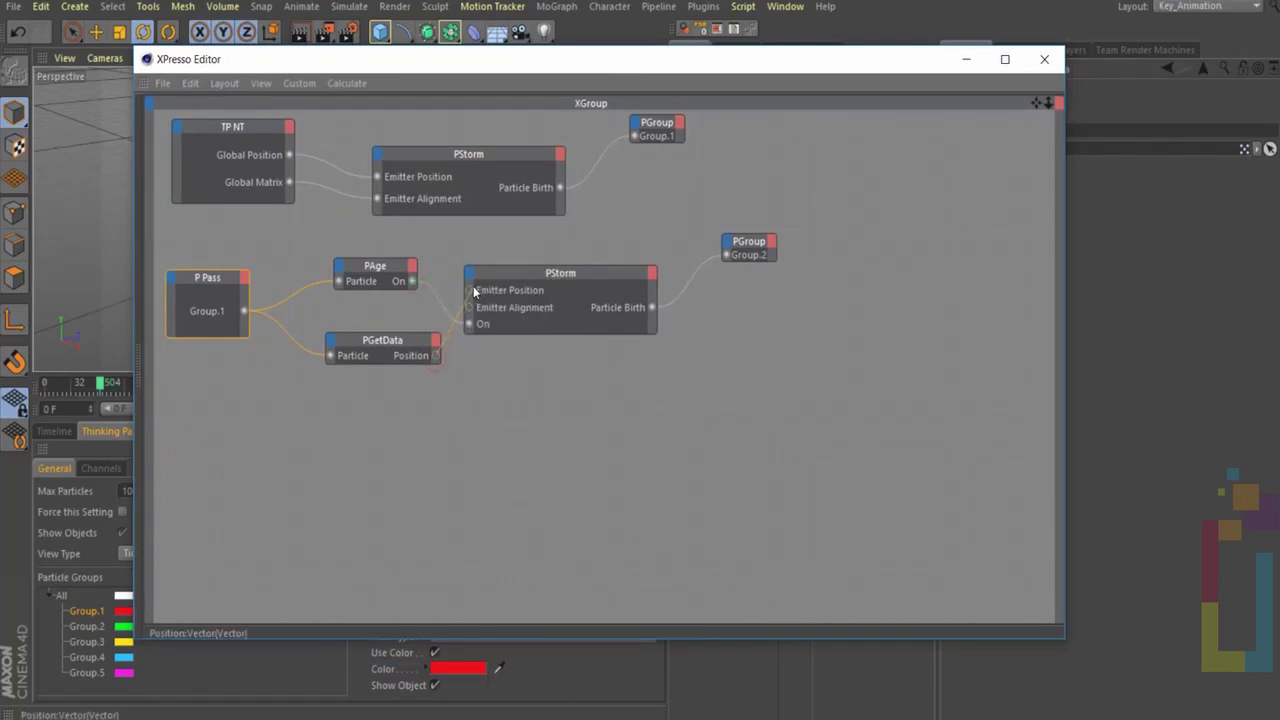
drag(470, 293, 470, 293)
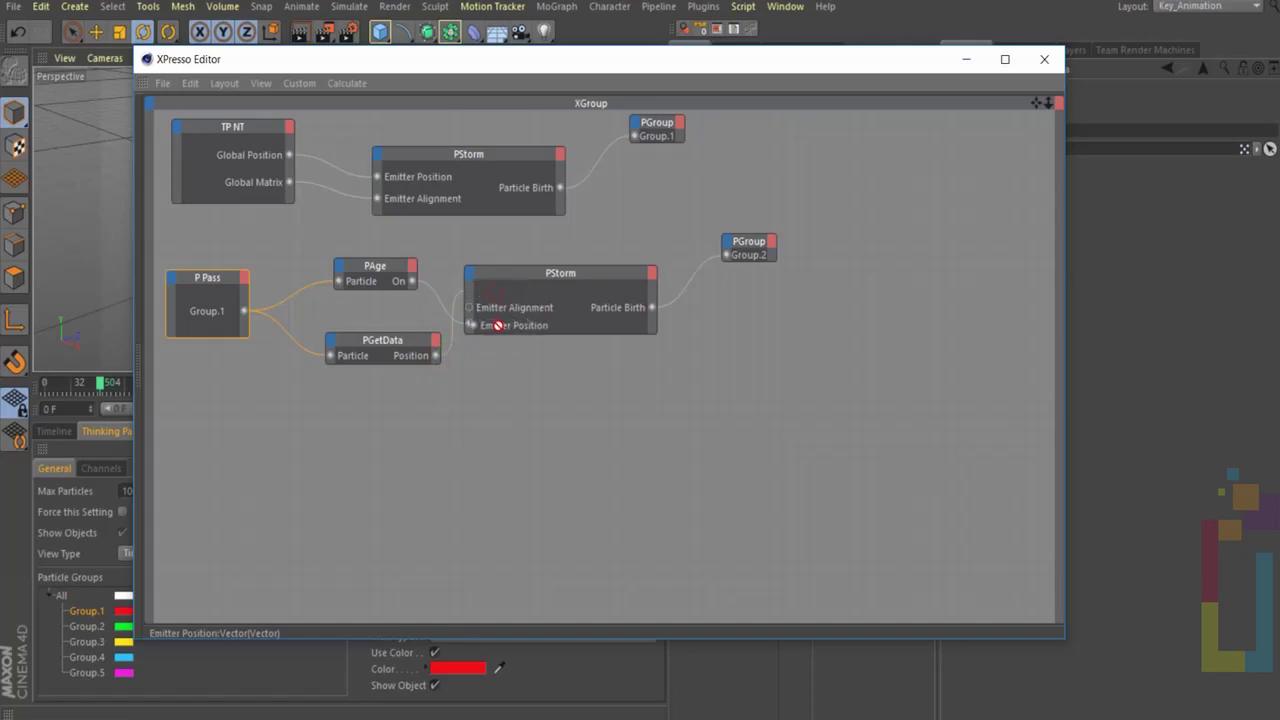
drag(556, 334, 556, 402)
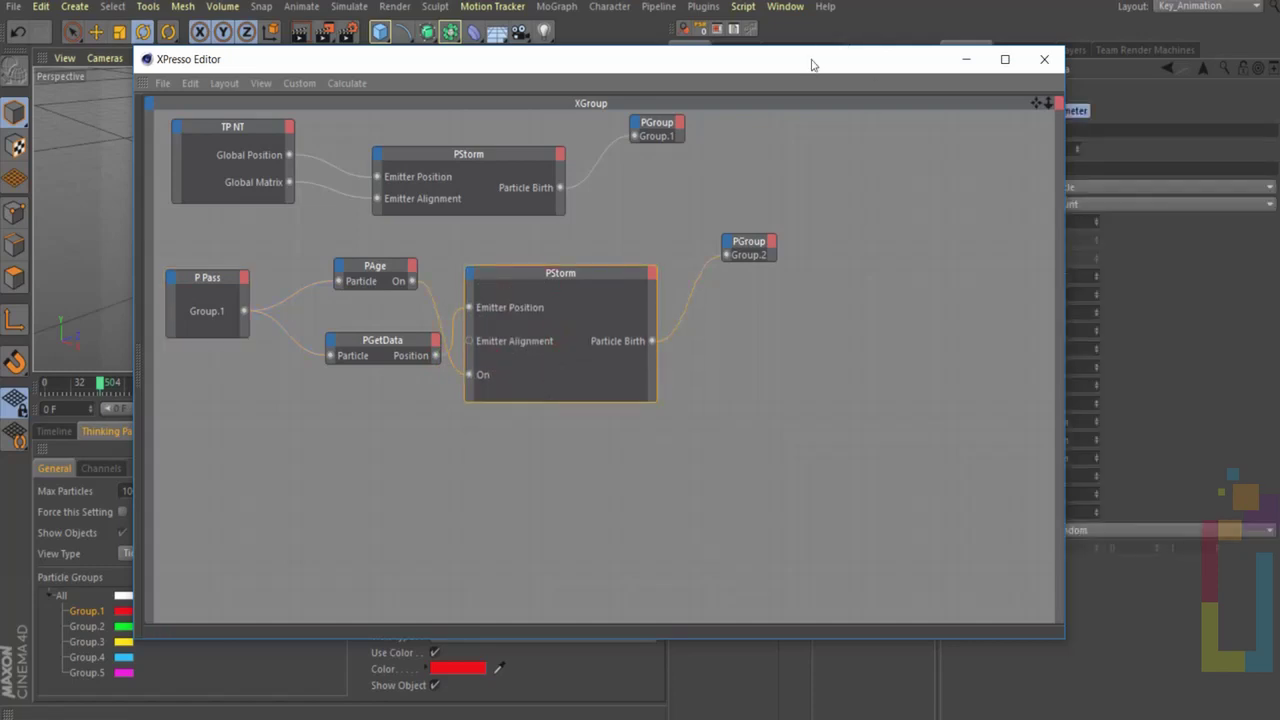
drag(802, 68, 510, 349)
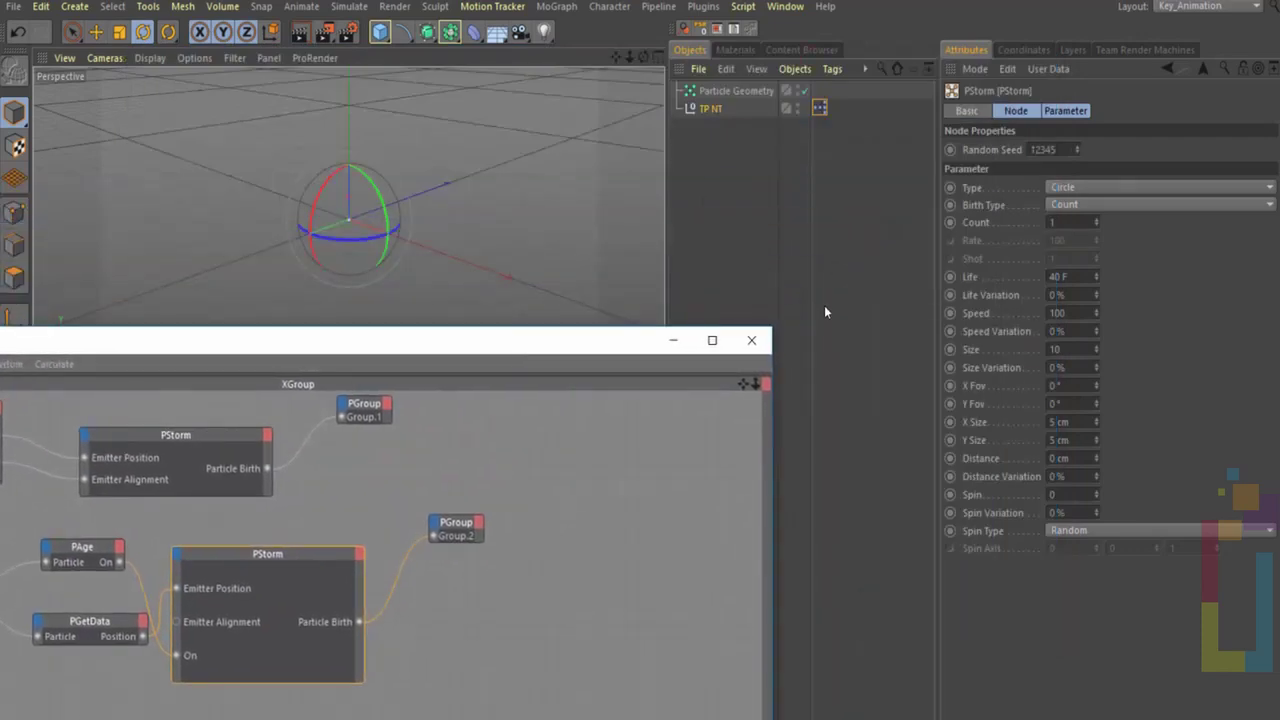
Give the second PStorm a 75 F life, Shot birth type with 5 particles, and 360° X Fov
click(1058, 278)
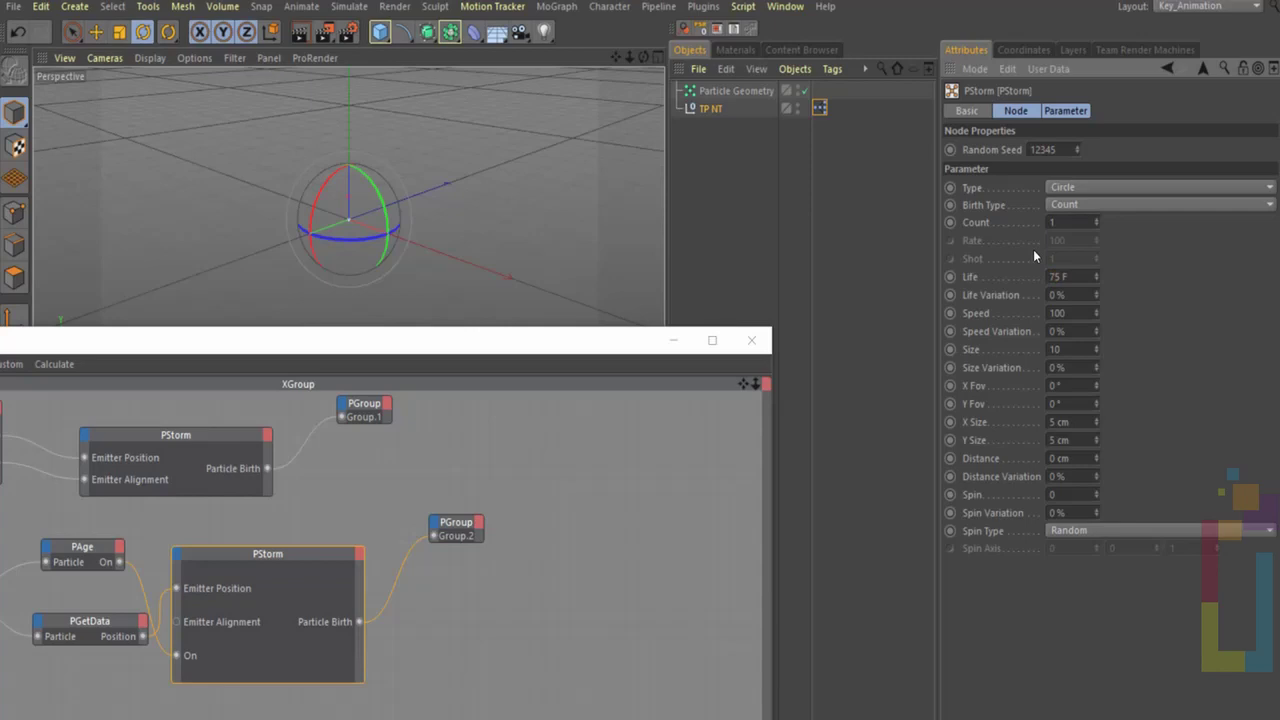
click(1086, 205)
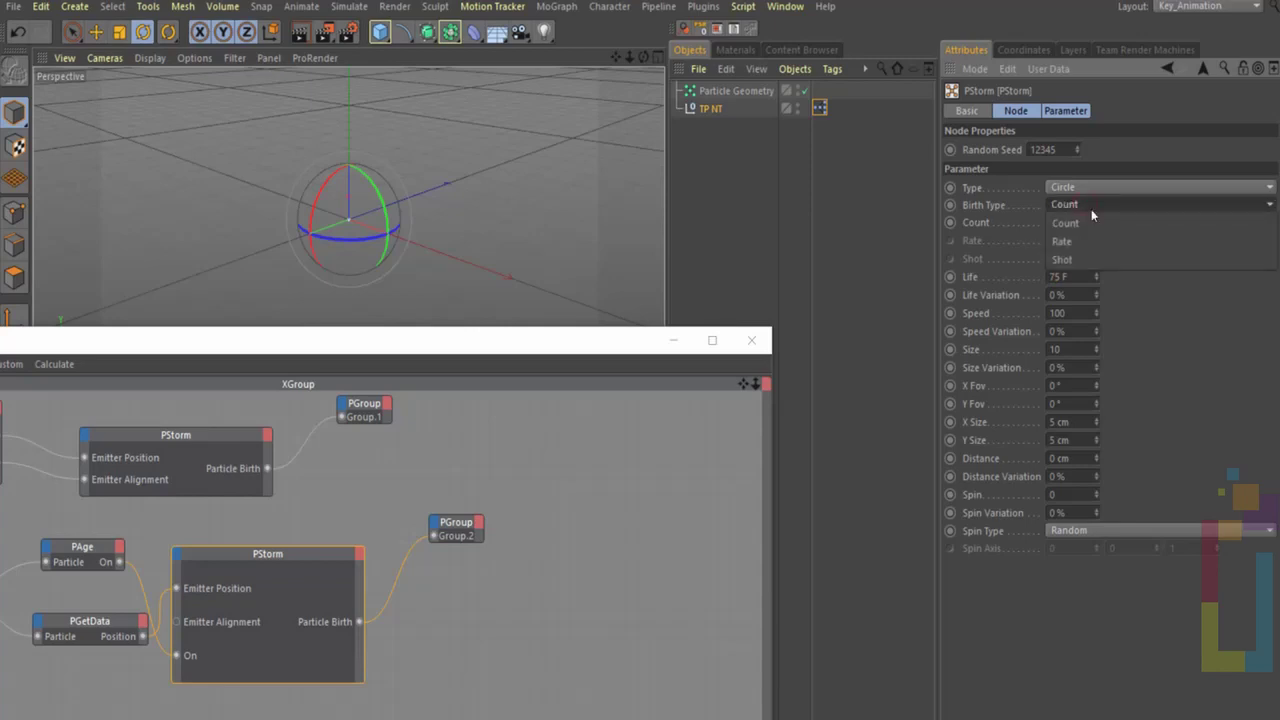
click(1062, 259)
click(1068, 257)
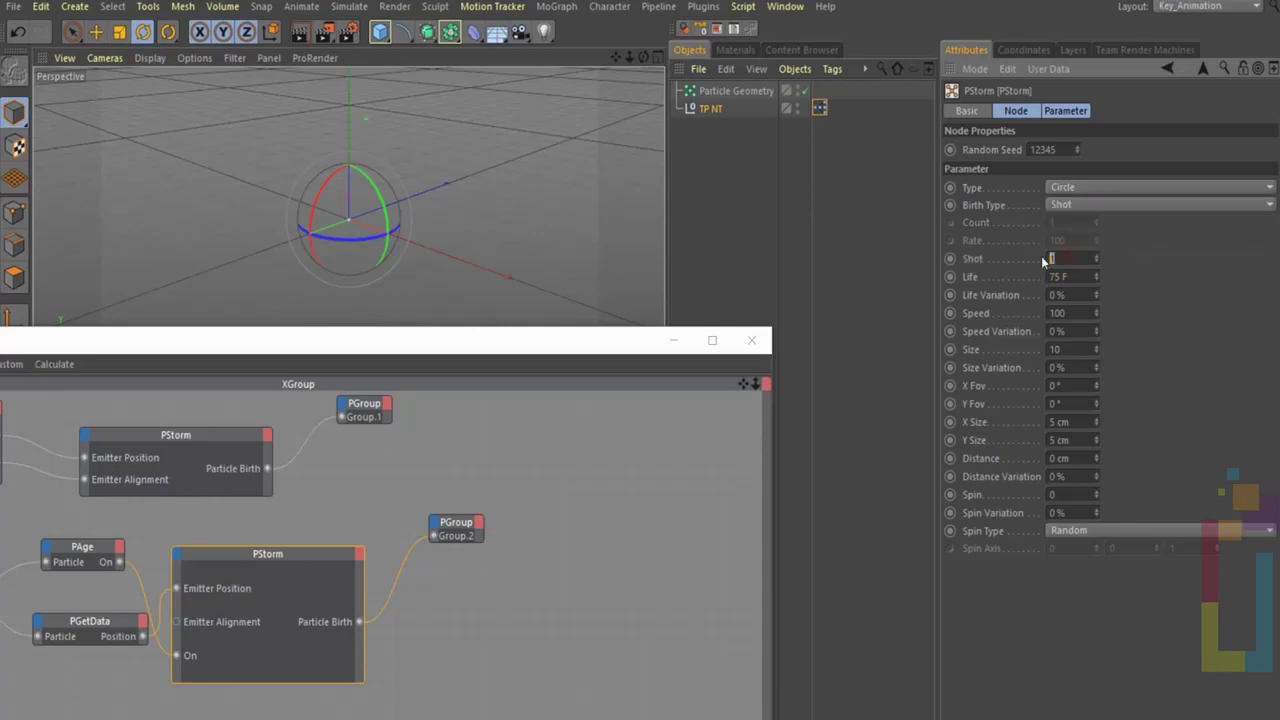
key(Return)
double_click(1071, 387)
click(493, 181)
drag(463, 342, 530, 530)
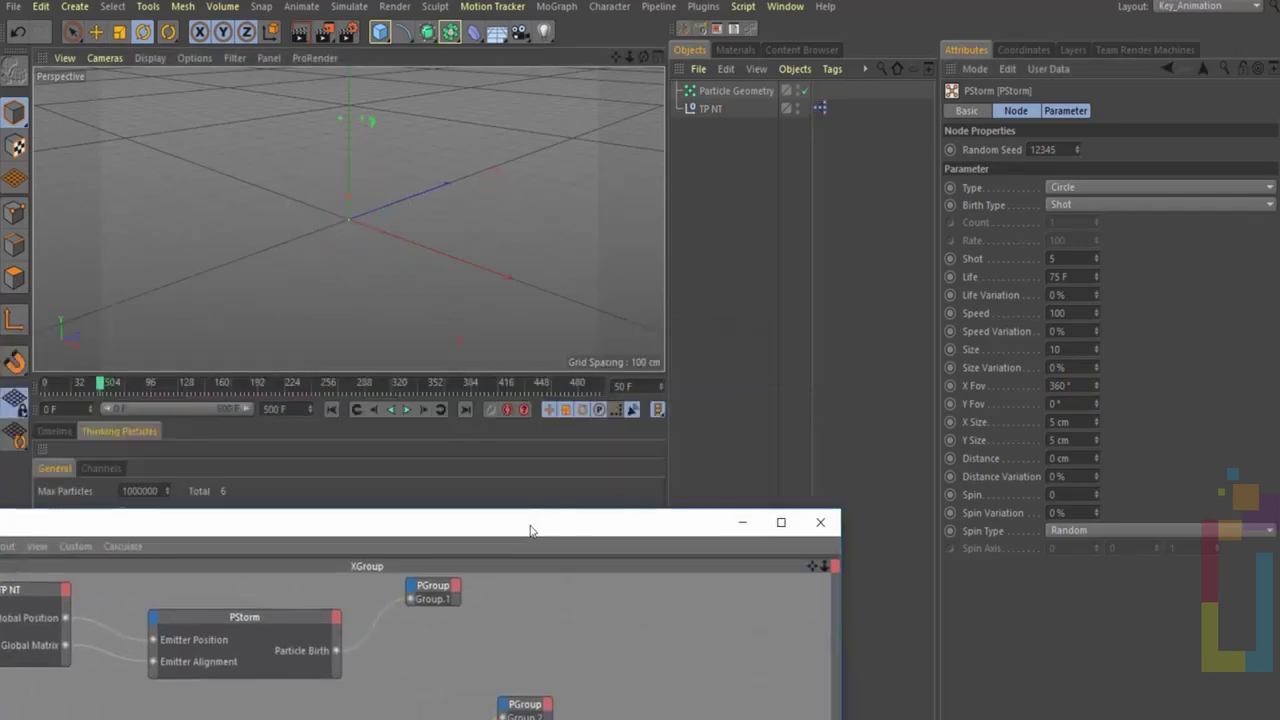
Replay the bursts from frame 0, then marquee-select the P Pass, PAge, PGetData, PStorm and PGroup chain
click(332, 409)
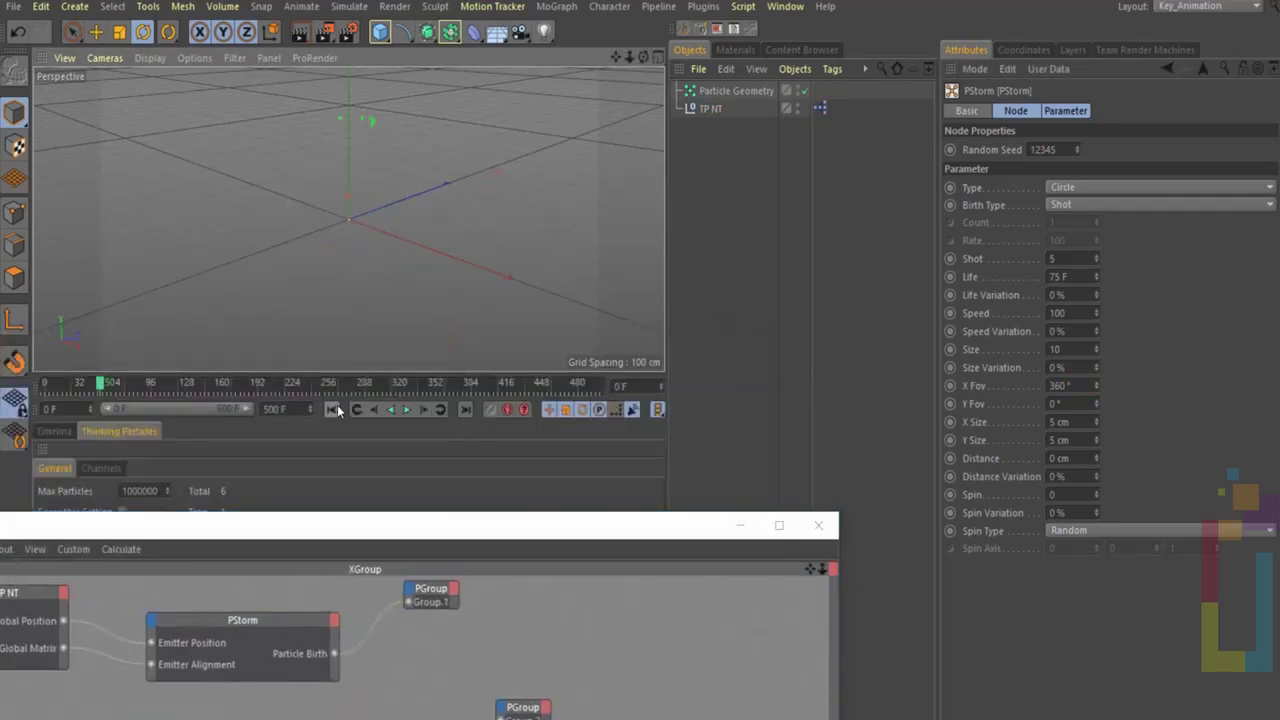
click(406, 410)
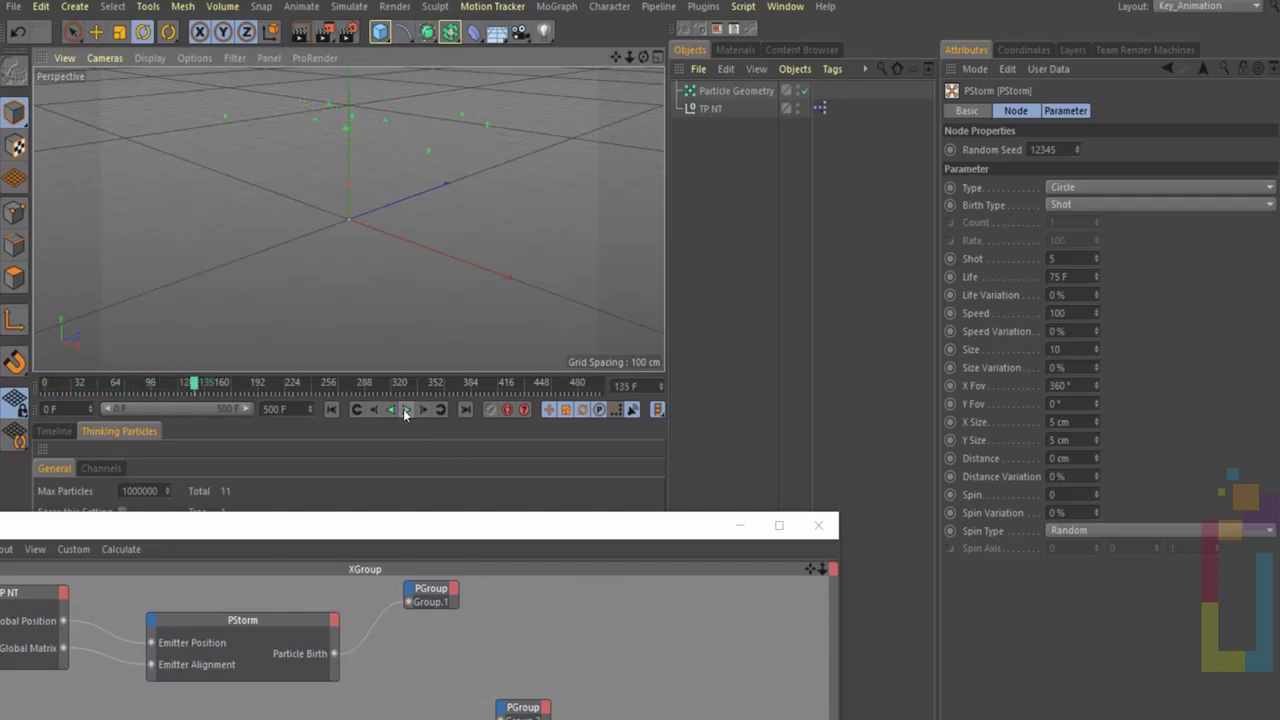
click(333, 409)
drag(400, 528, 583, 61)
drag(240, 272, 728, 476)
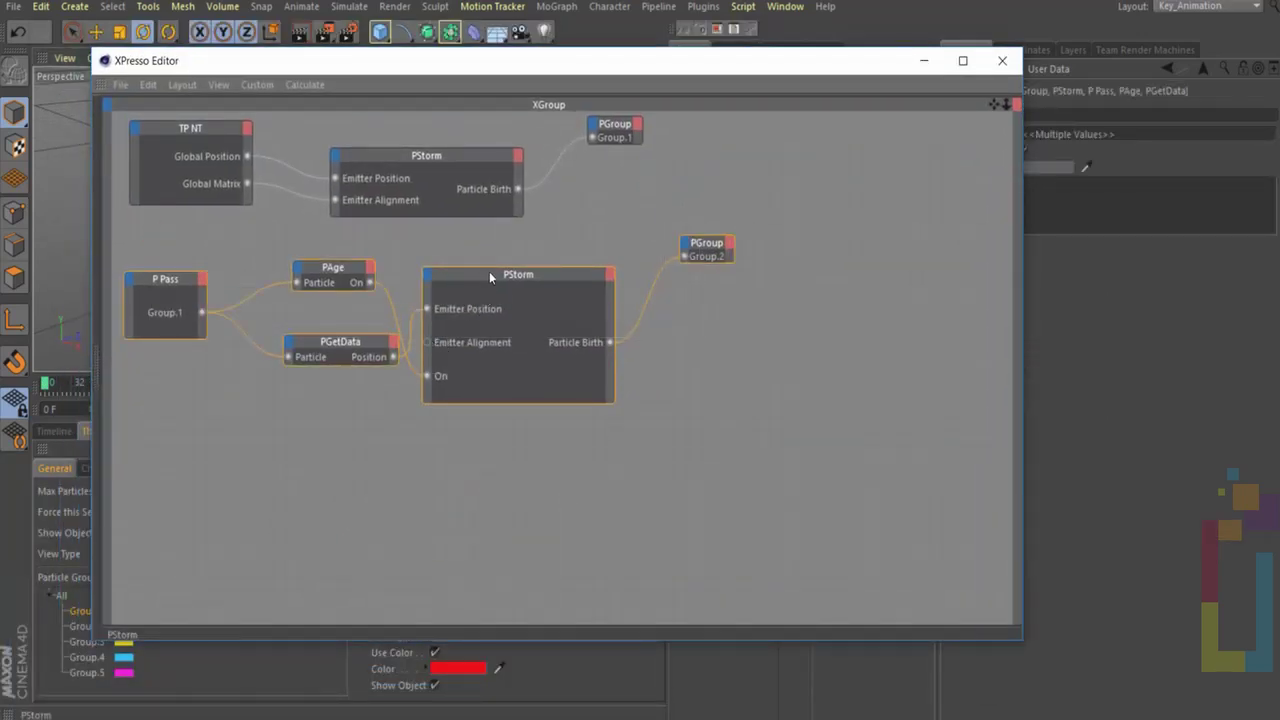
Ctrl-drag a copy of the selected chain below the original and select the copied P Pass node
ctrl+drag(489, 273, 493, 490)
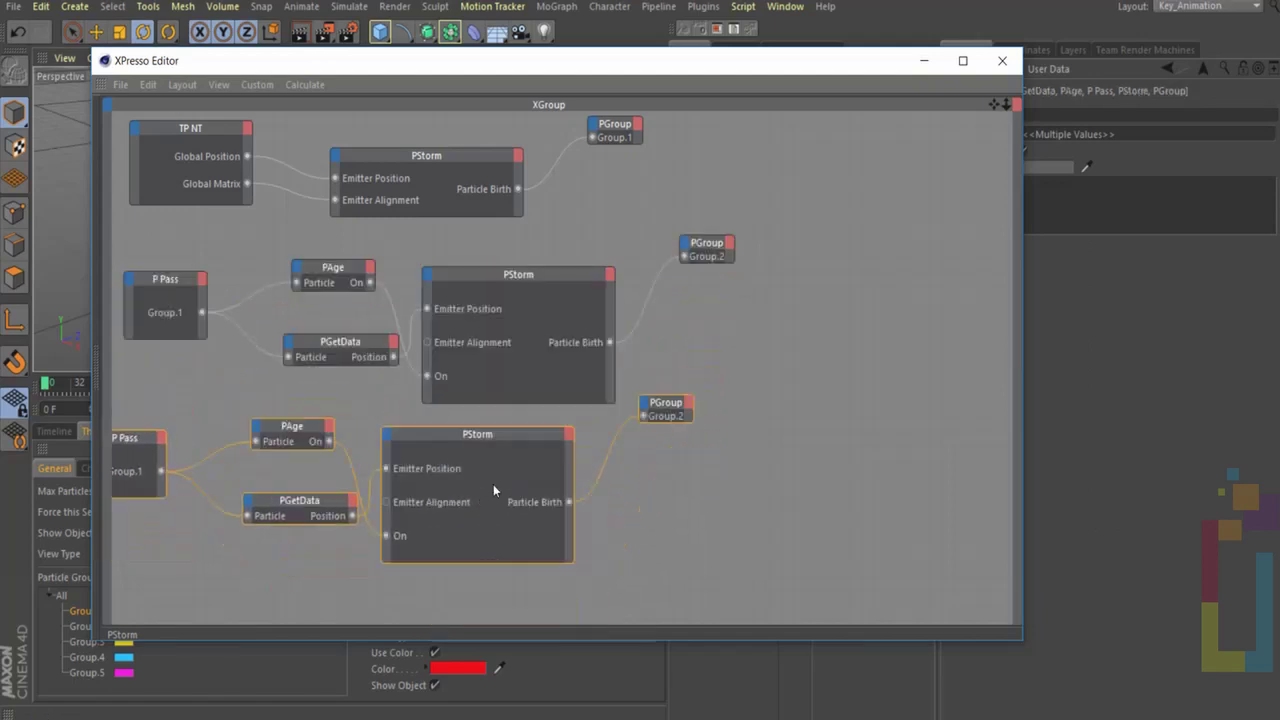
drag(464, 449, 503, 446)
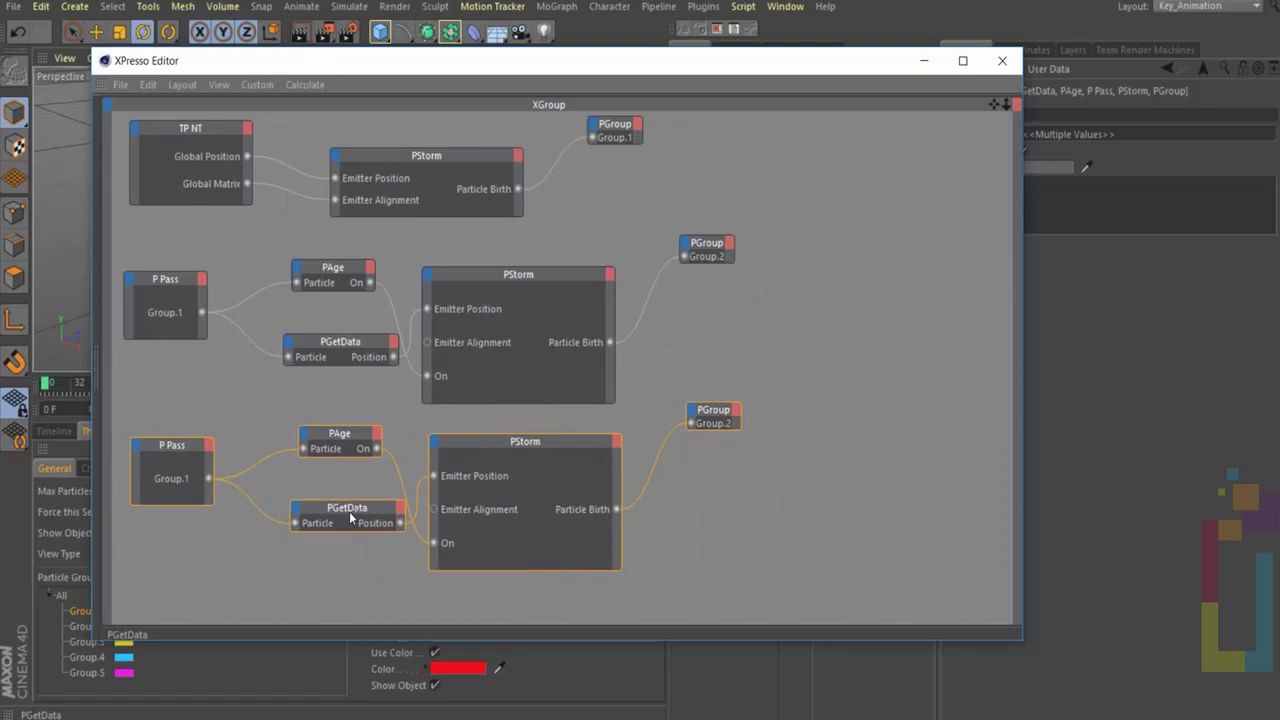
drag(365, 508, 346, 514)
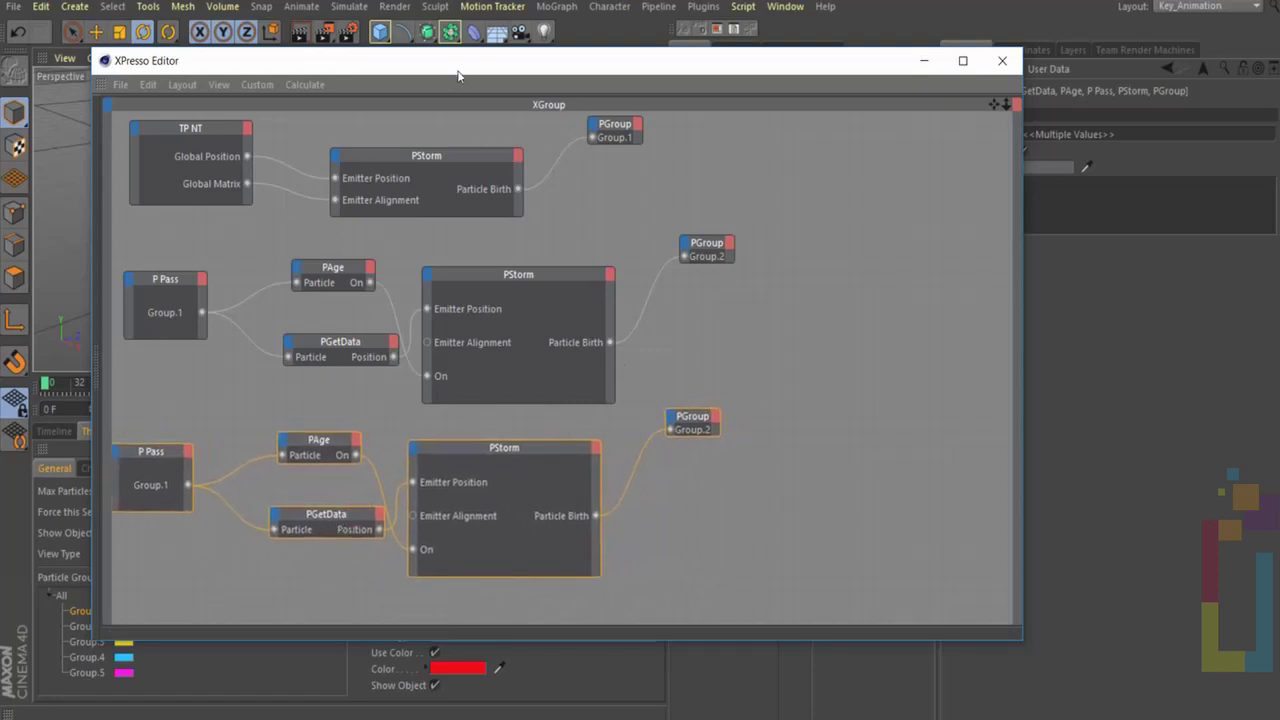
drag(474, 71, 700, 51)
click(378, 432)
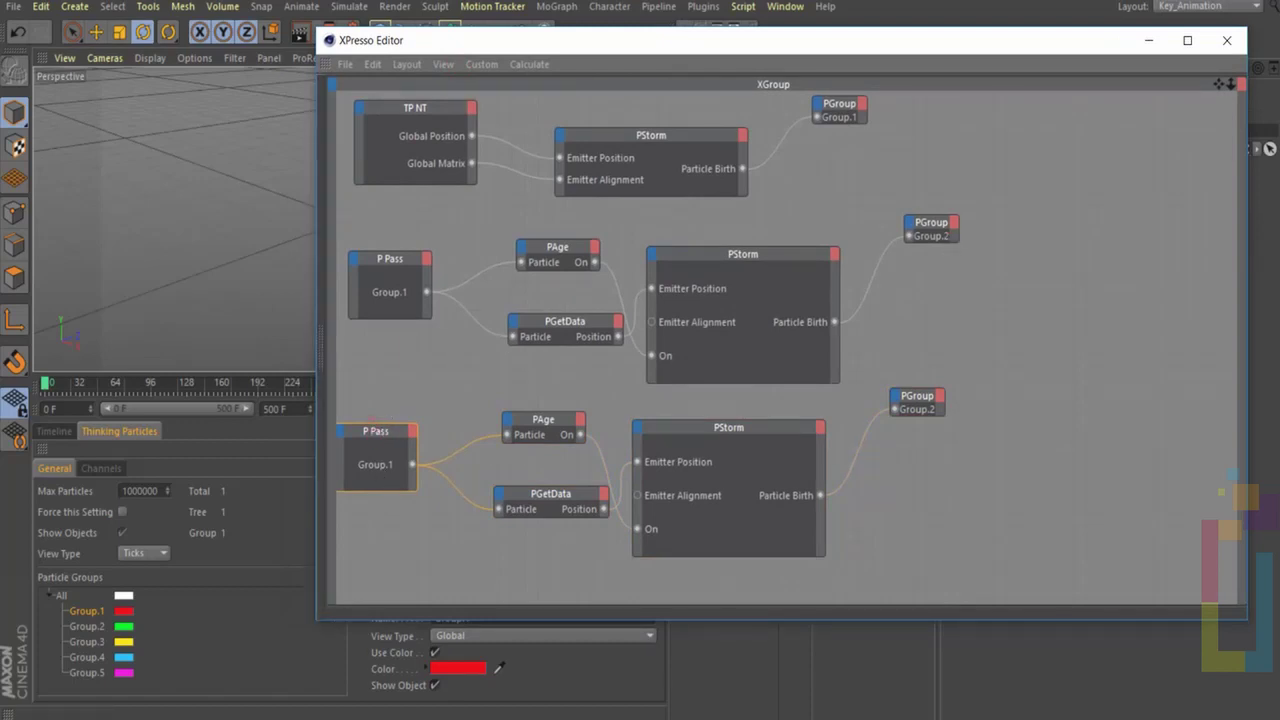
Set the copied P Pass to read Group.2 particles
drag(774, 55, 738, 333)
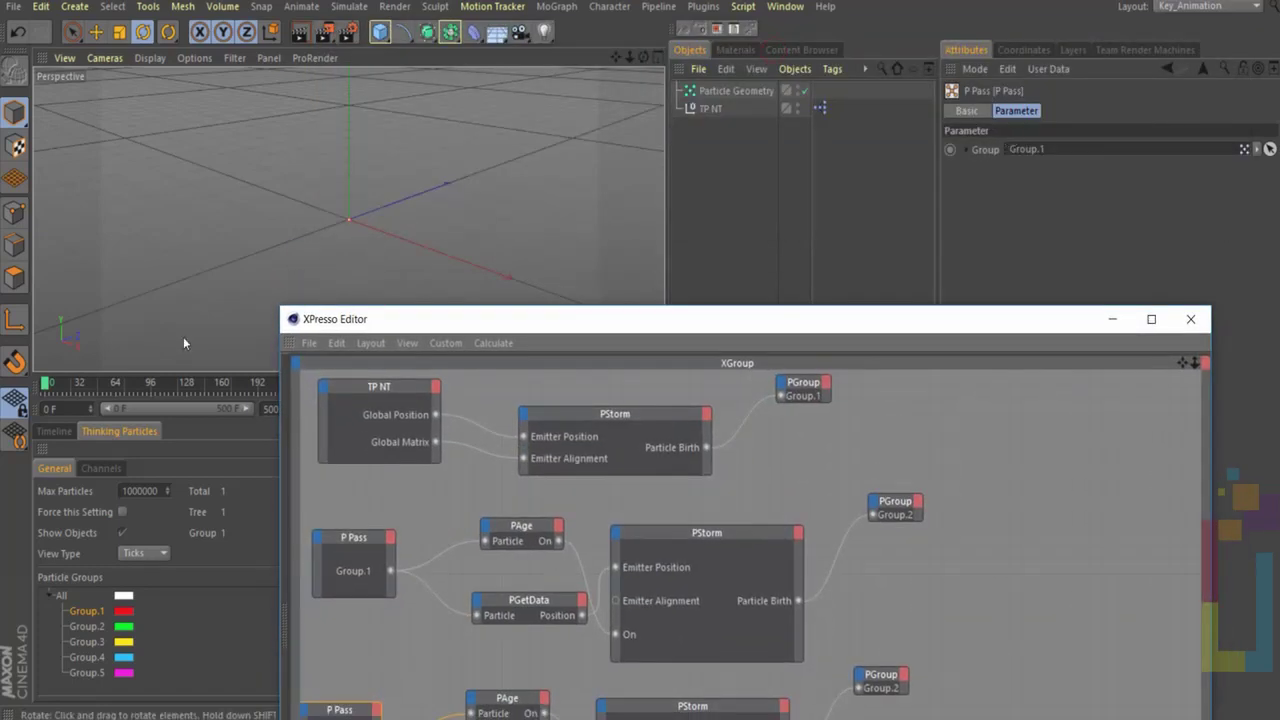
click(88, 627)
drag(88, 632, 1000, 258)
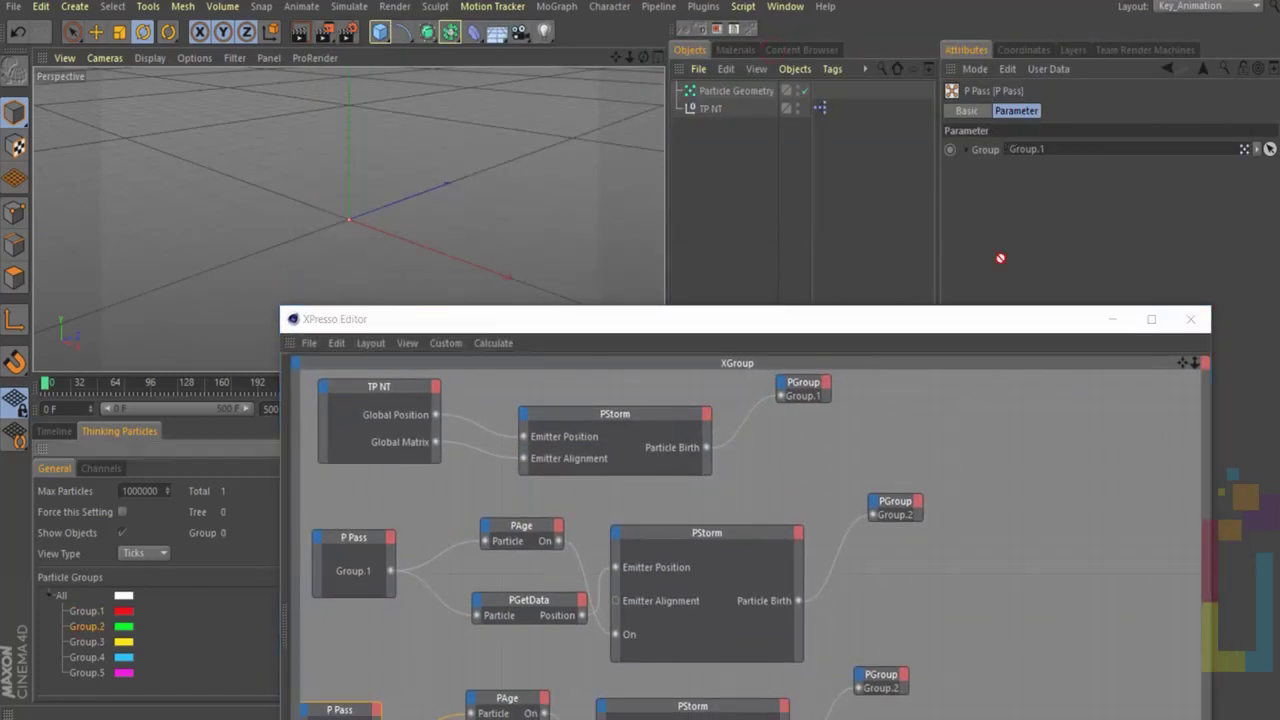
drag(1087, 161, 1082, 161)
drag(88, 627, 1049, 152)
Set the copied chain's PGroup node to send births to Group.3
drag(920, 322, 827, 90)
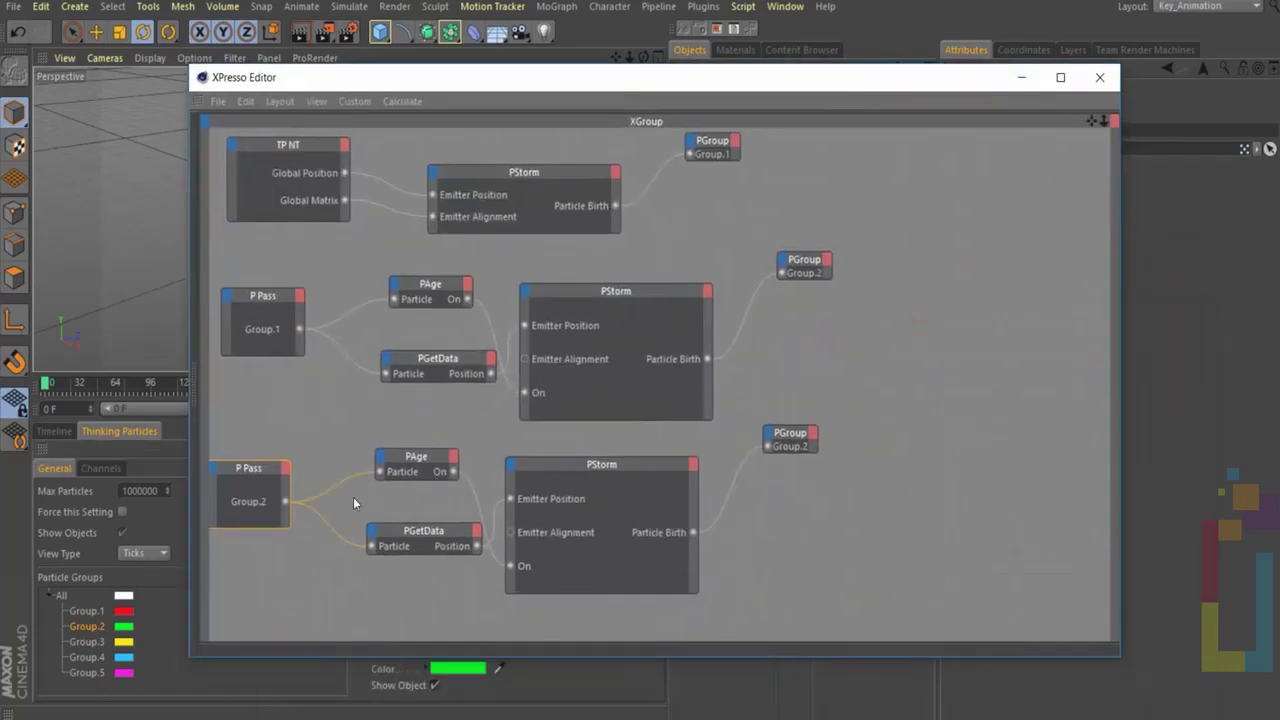
click(797, 441)
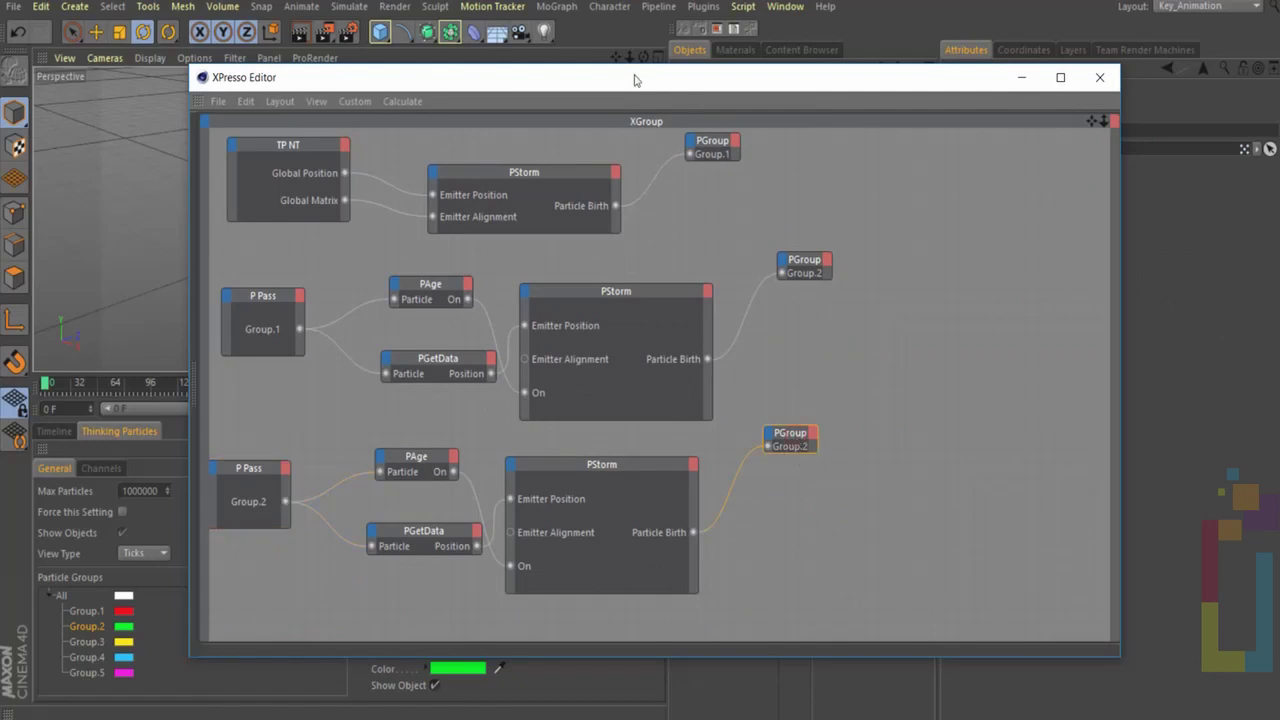
drag(611, 88, 724, 448)
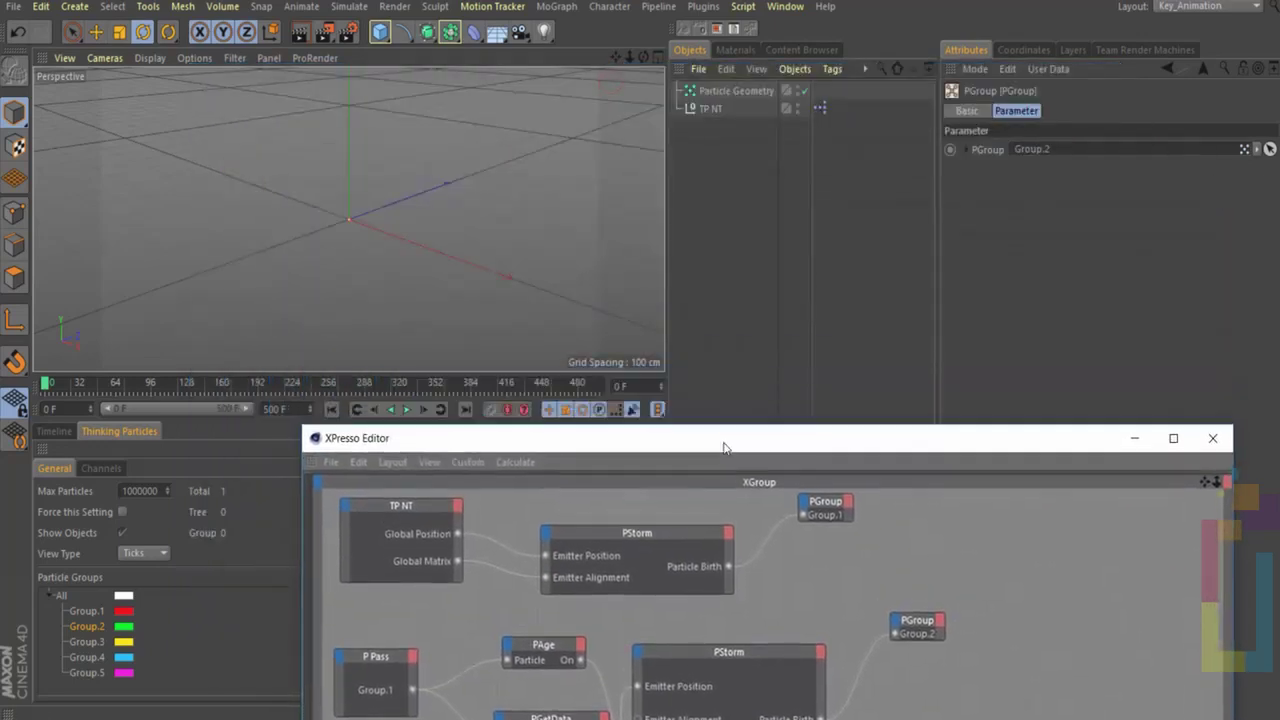
drag(88, 645, 1063, 155)
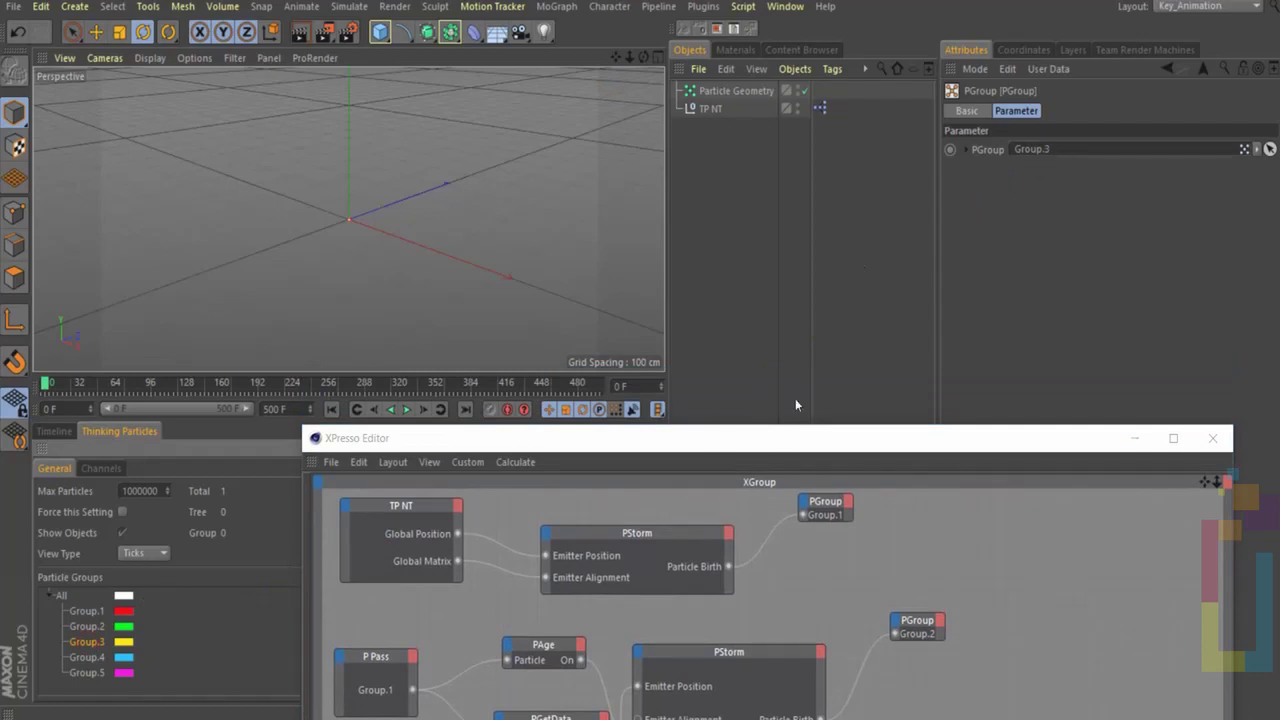
drag(797, 443, 502, 88)
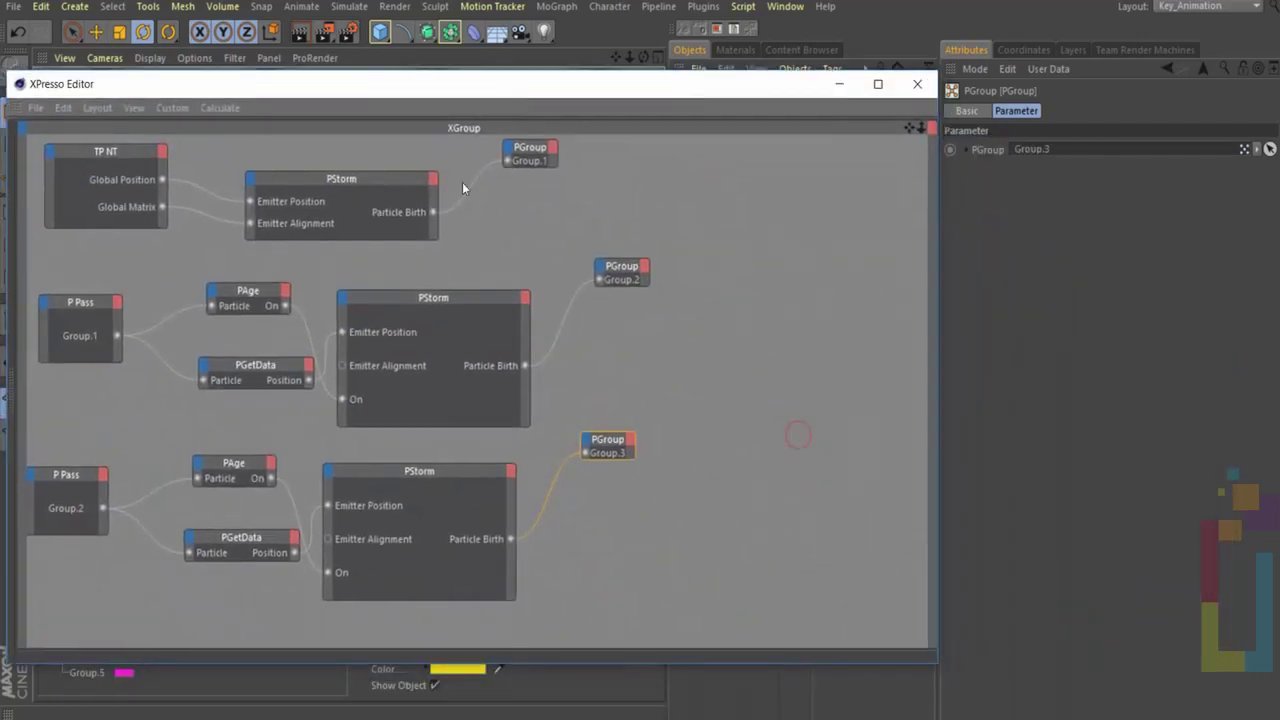
Give the lower PStorm a 135 F life, 0° X Fov and 360° Y Fov
click(418, 484)
click(1074, 278)
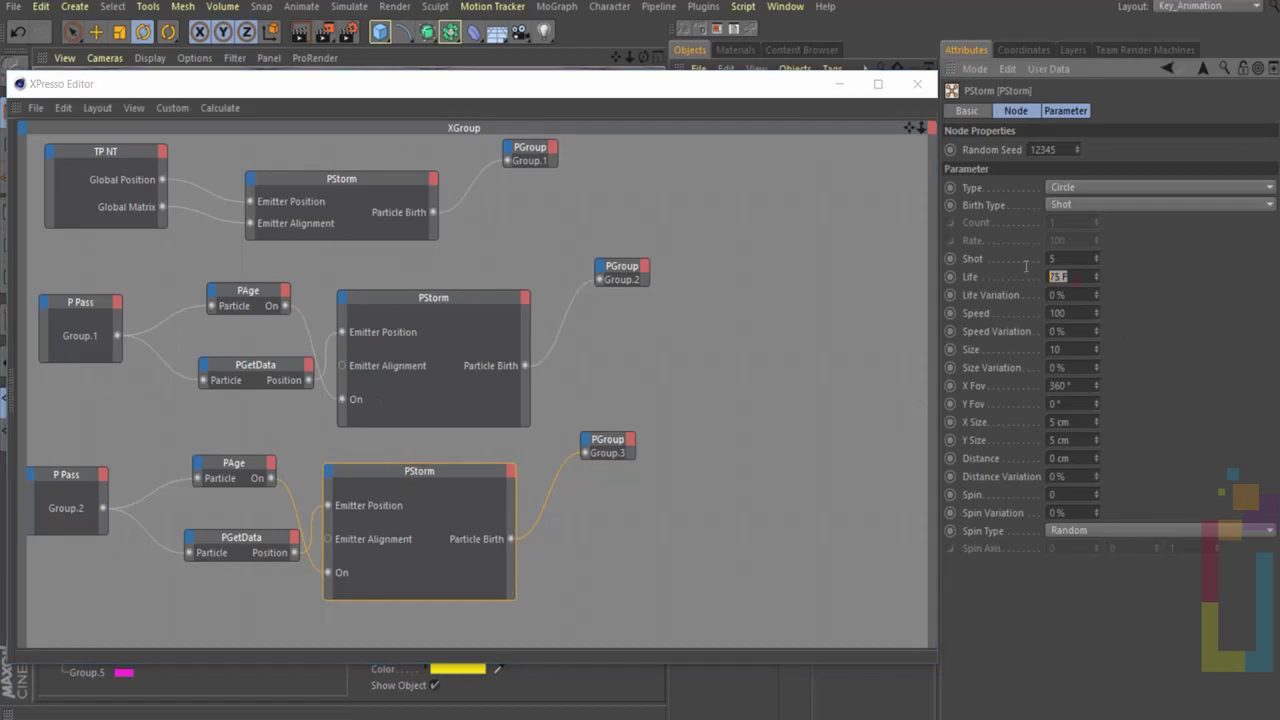
text(13)
click(1071, 385)
text(0)
key(Tab)
text(360)
key(Return)
drag(607, 90, 626, 521)
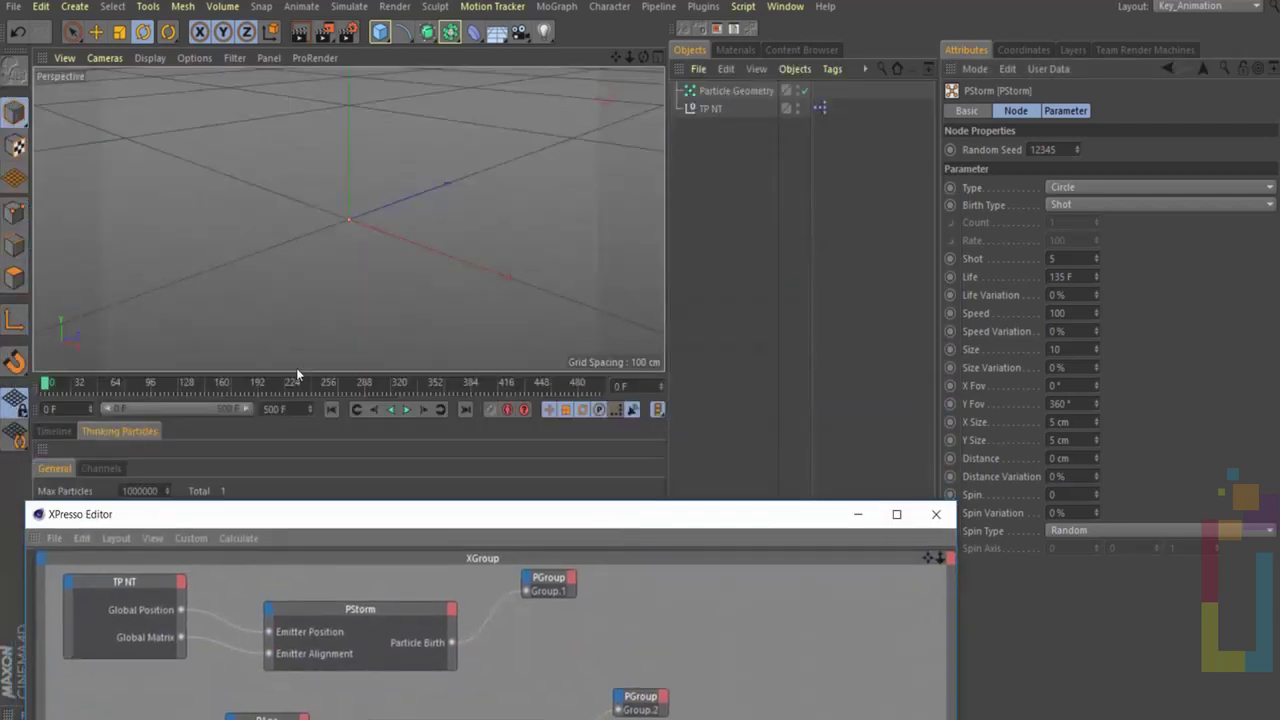
click(331, 406)
alt+drag(370, 189, 367, 181)
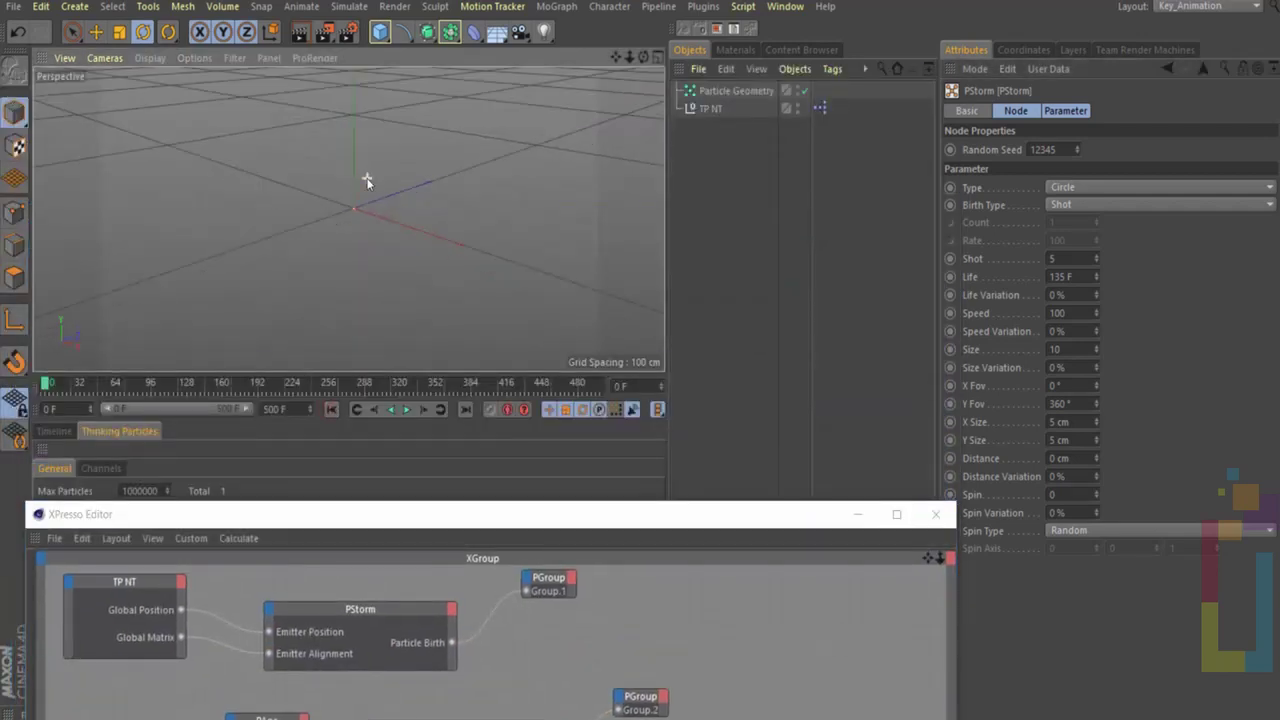
click(407, 410)
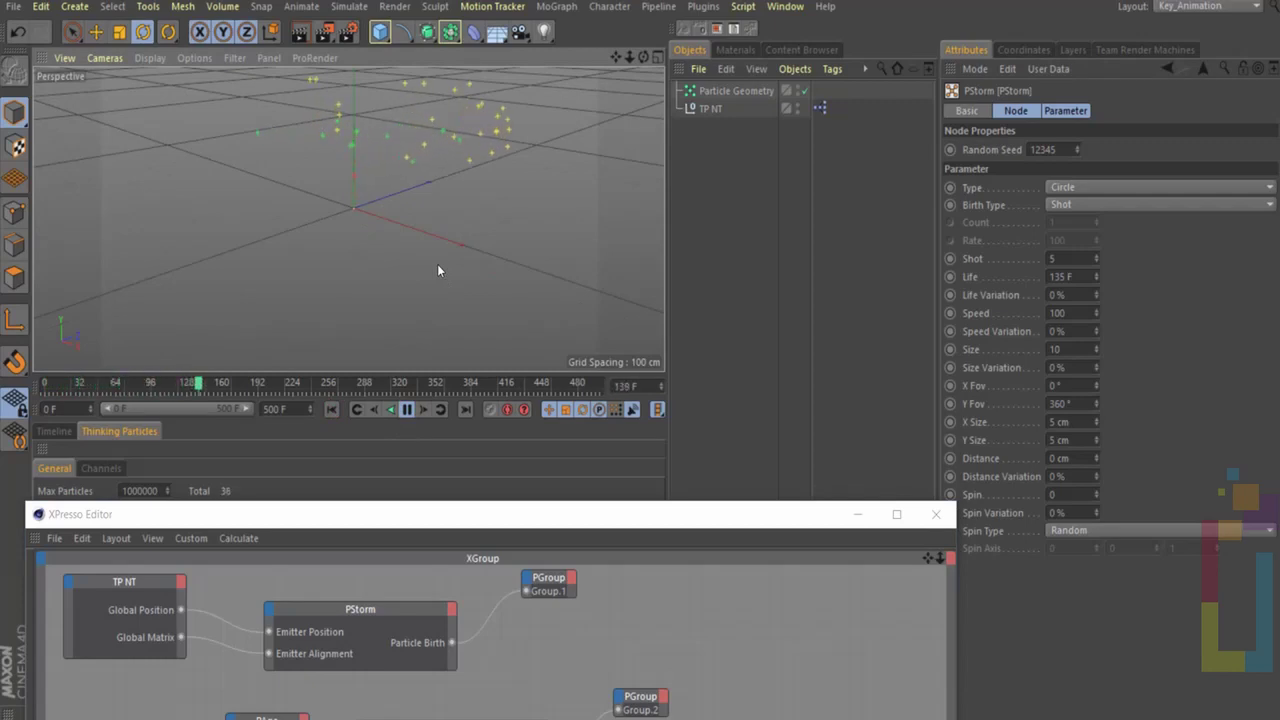
click(407, 410)
click(357, 410)
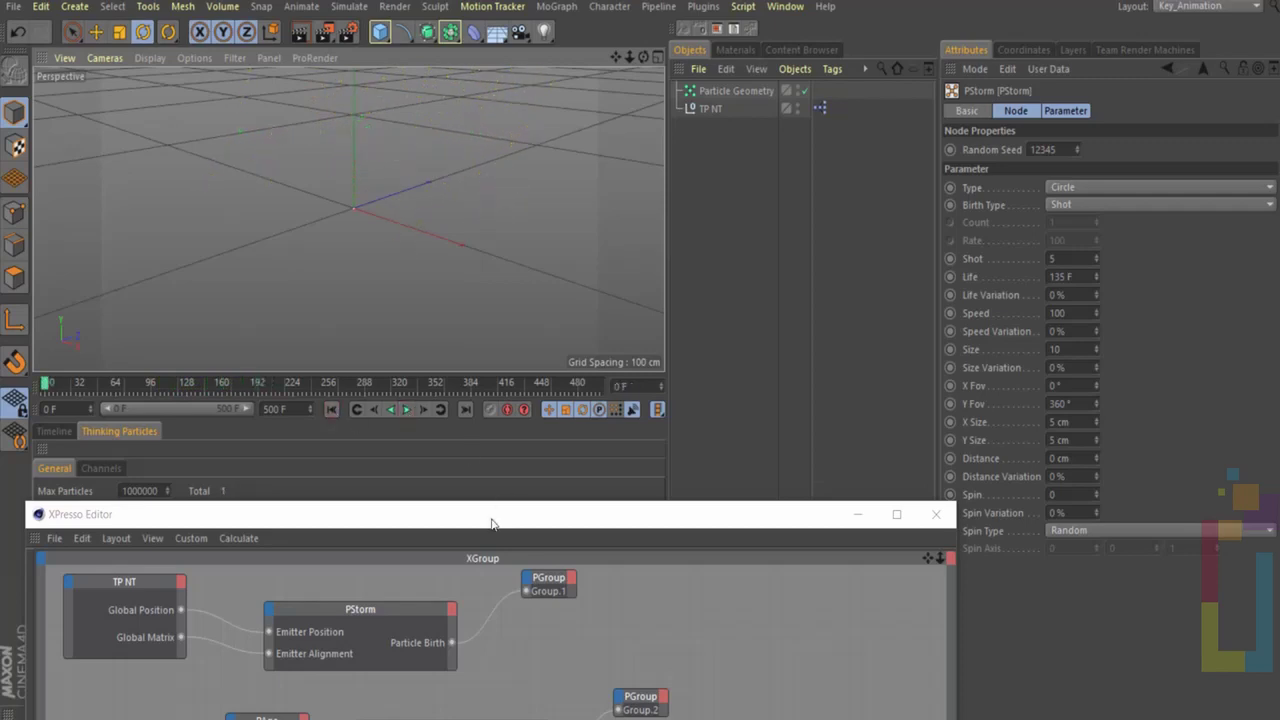
Marquee-select the Group.2 emitter chain and Ctrl-drag a copy below it
drag(491, 522, 589, 51)
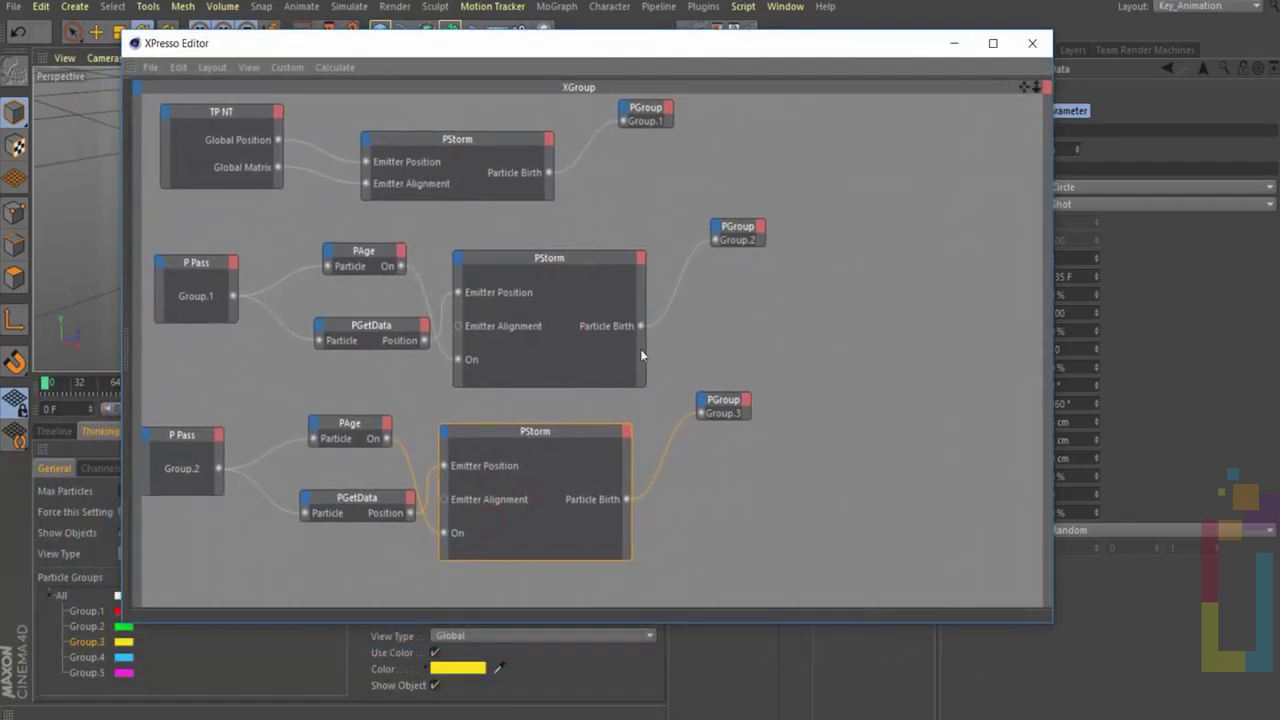
drag(1025, 87, 640, 349)
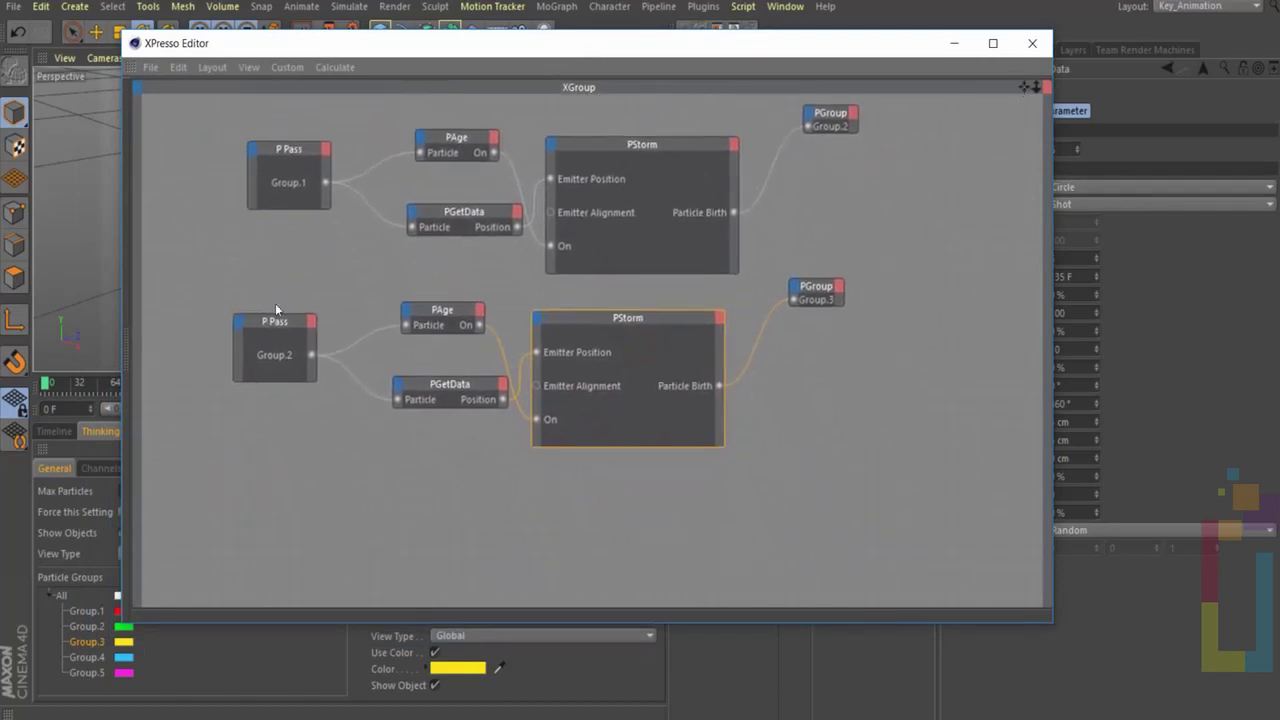
drag(232, 298, 870, 493)
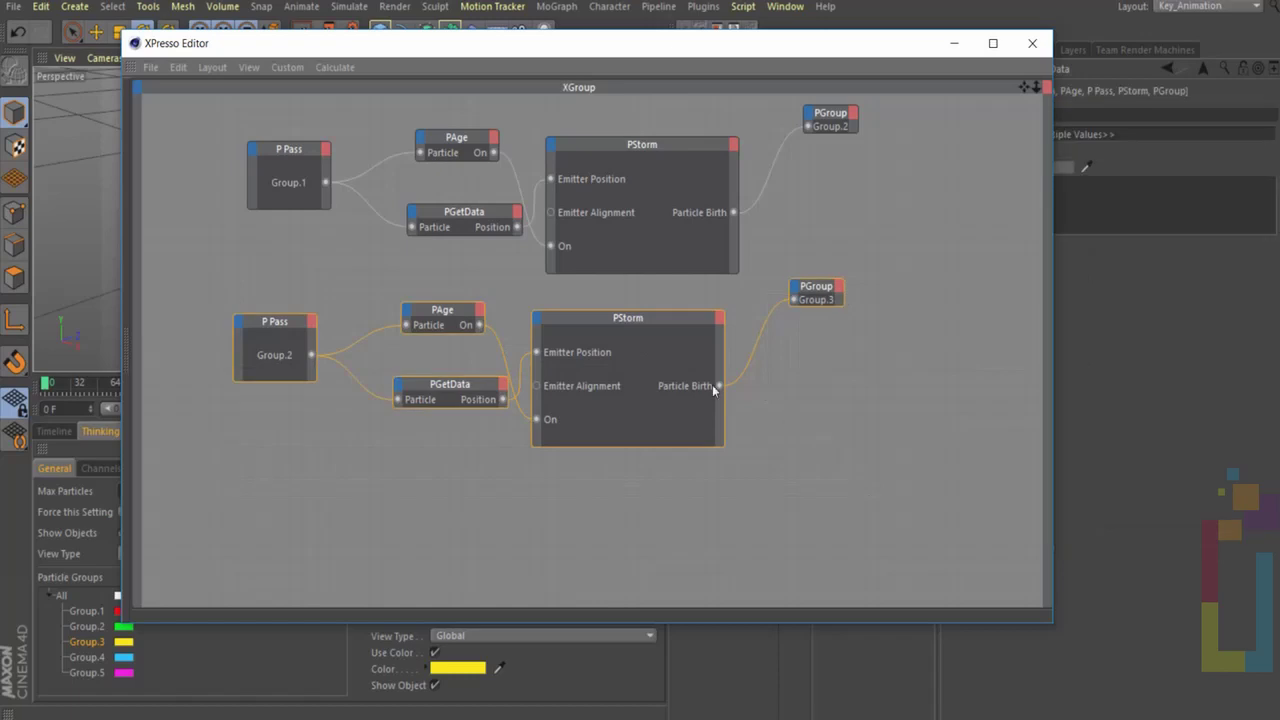
ctrl+drag(617, 316, 654, 450)
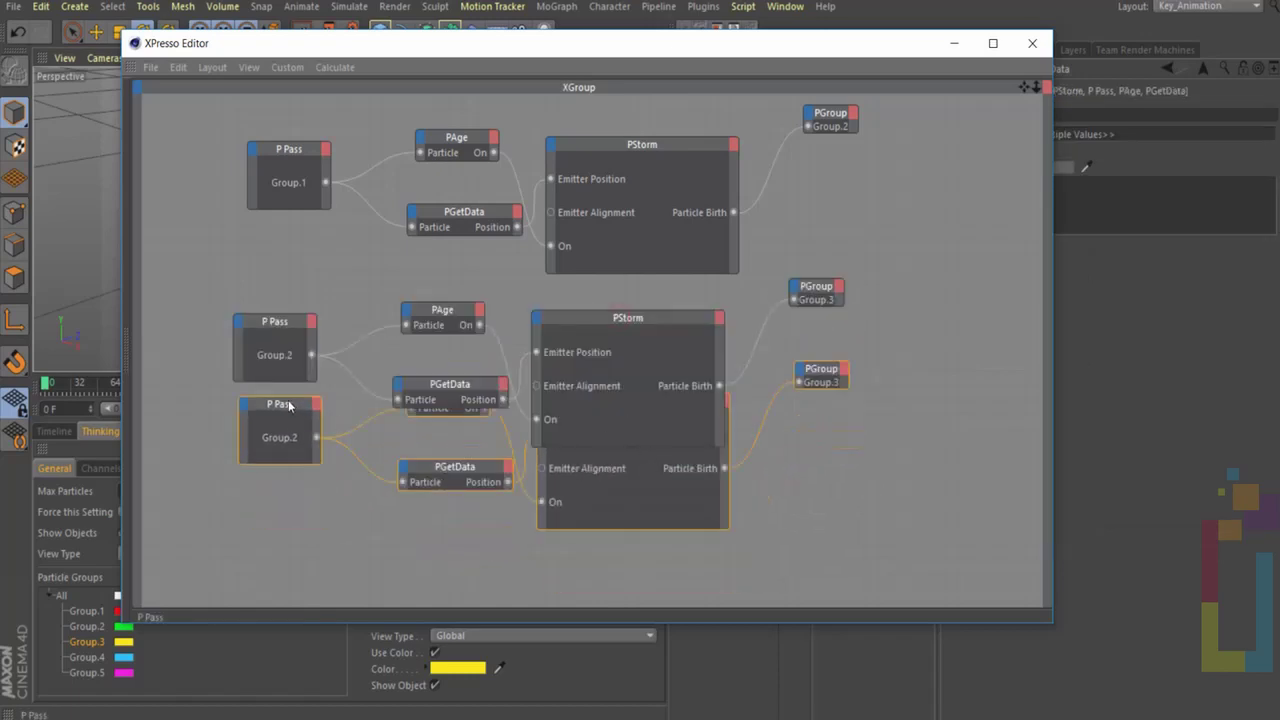
drag(289, 405, 280, 479)
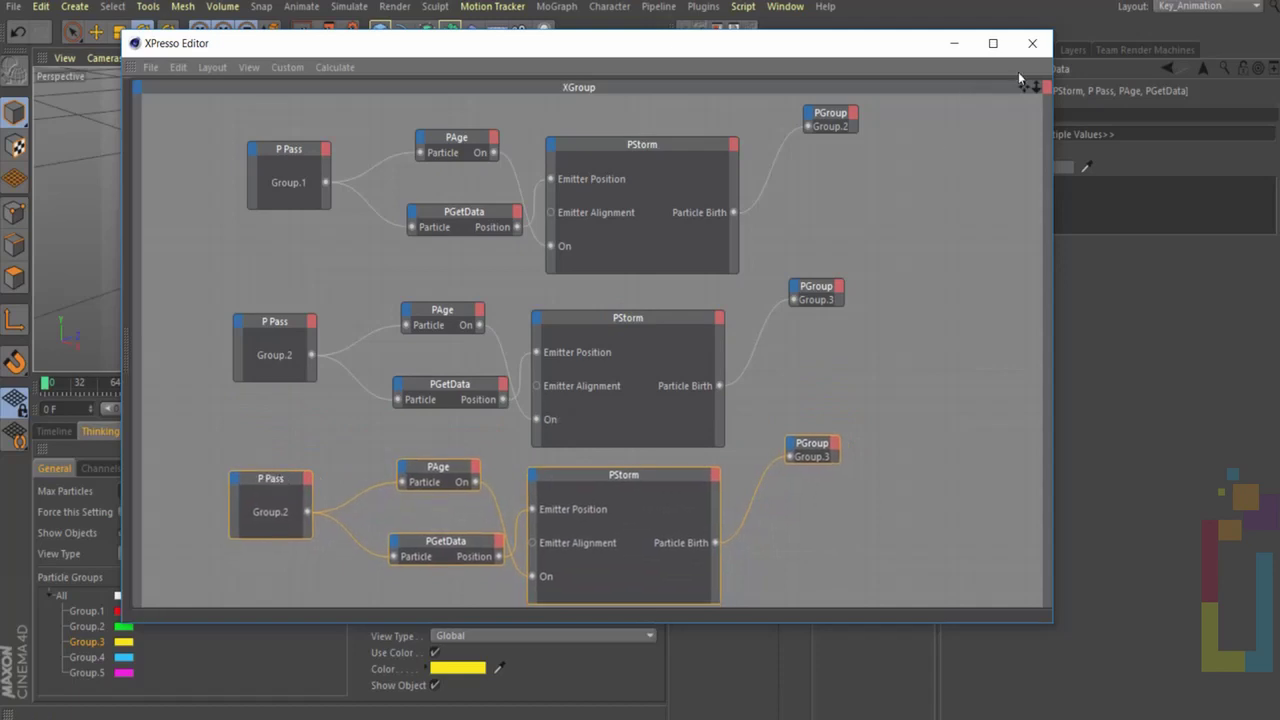
key(s)
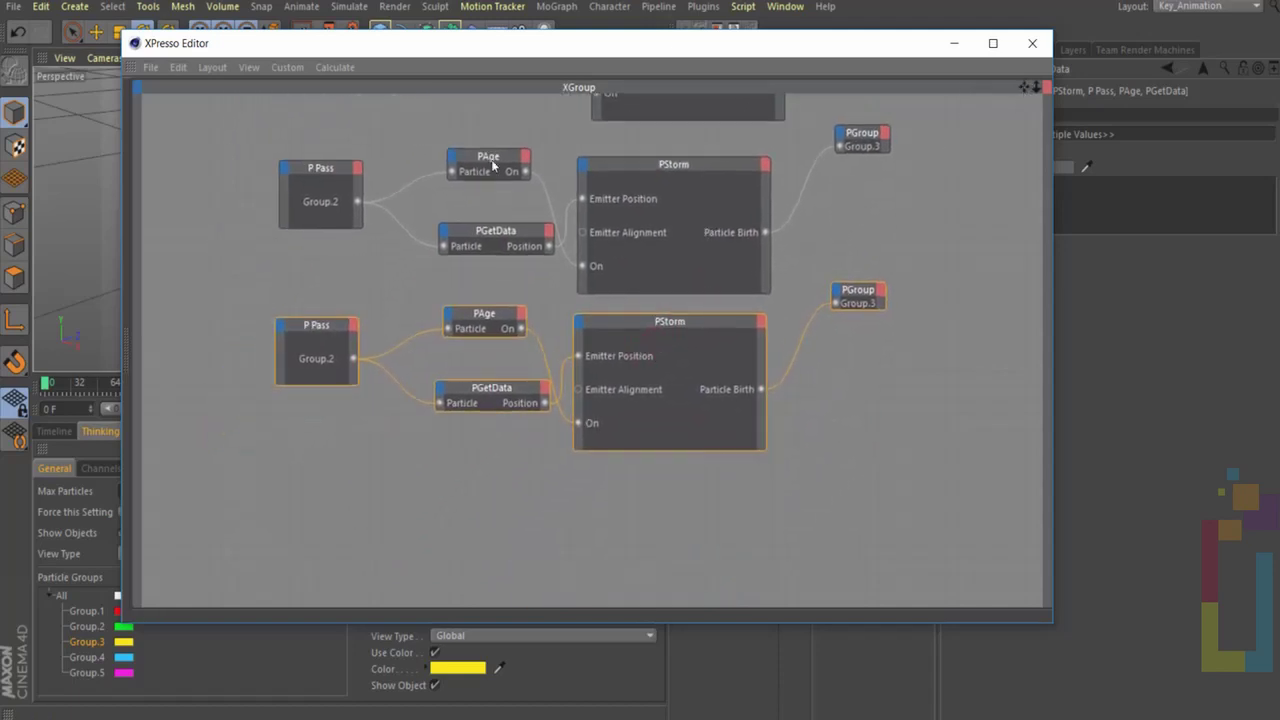
Select the new chain's P Pass node with the particle groups list in reach
click(330, 325)
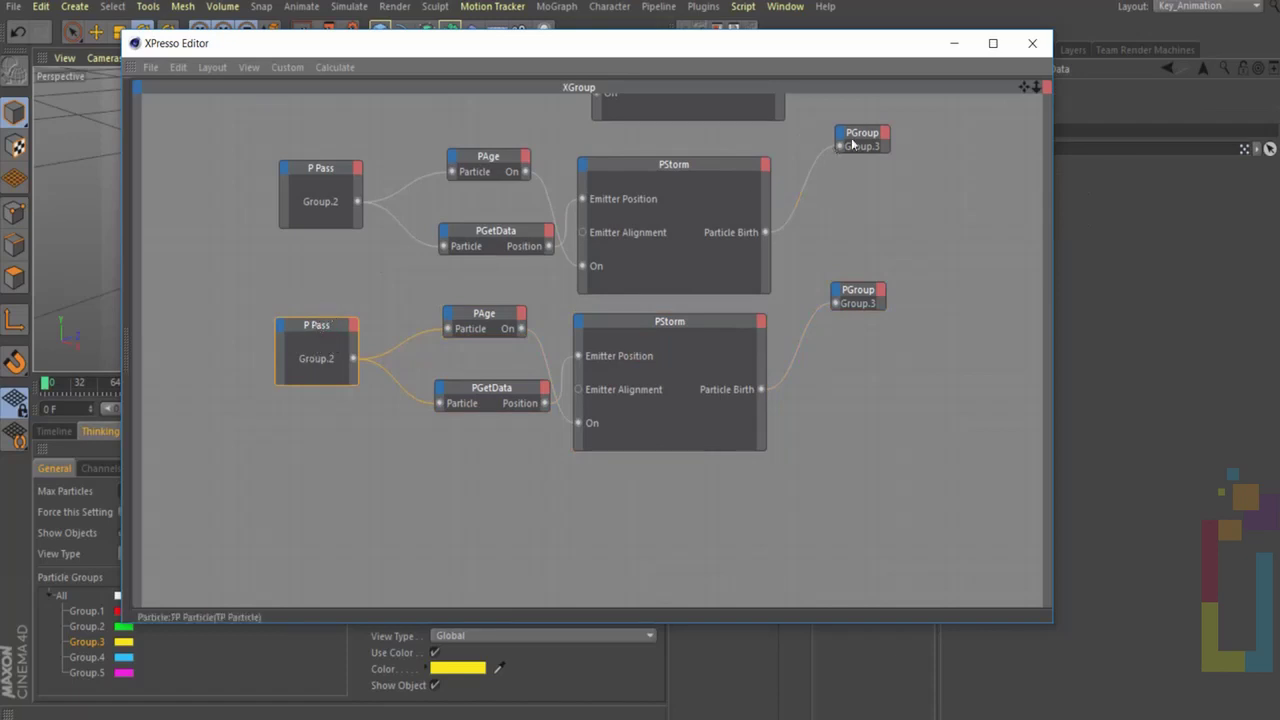
click(88, 643)
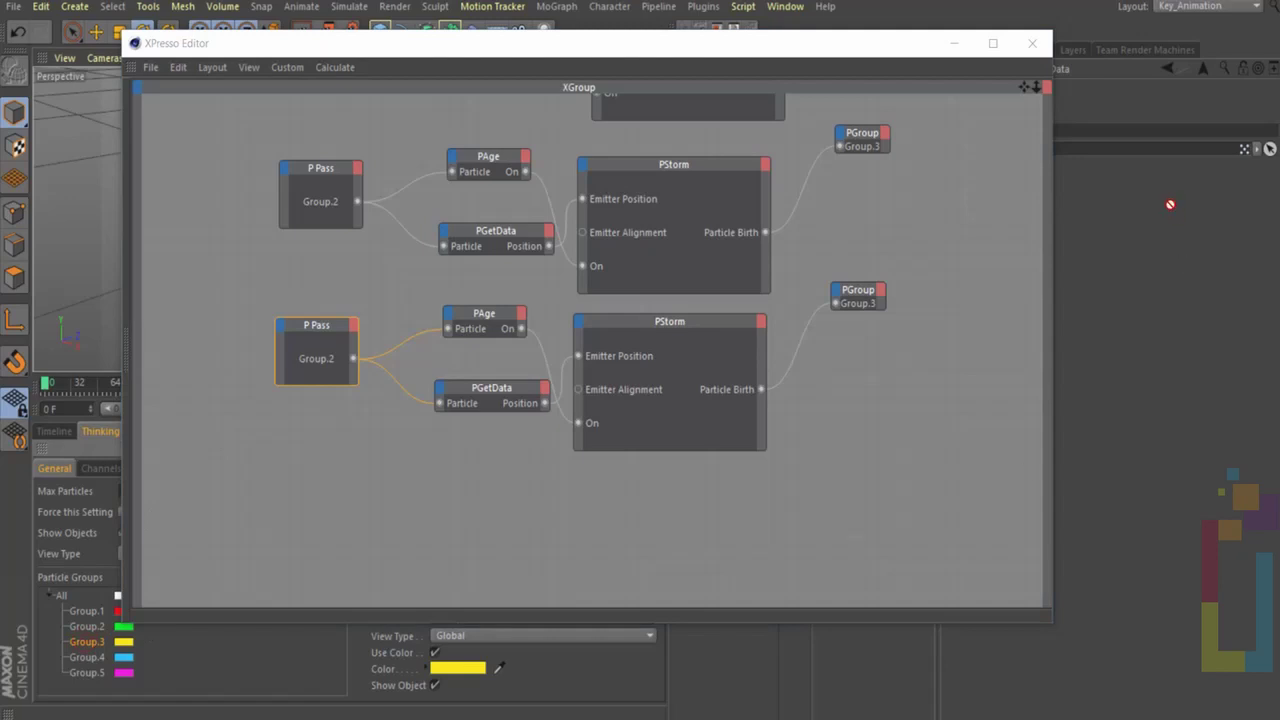
drag(776, 63, 946, 373)
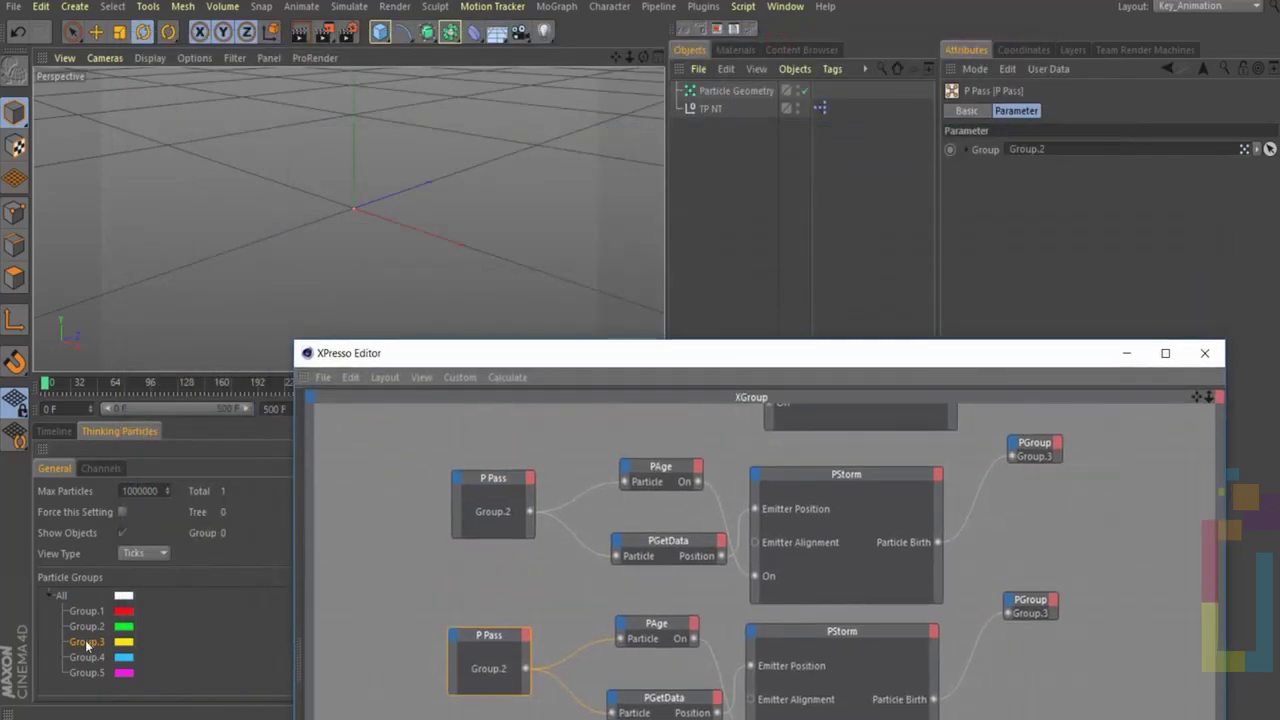
Set the new P Pass to read Group.3 and its PGroup to send births to Group.4
drag(87, 645, 1029, 140)
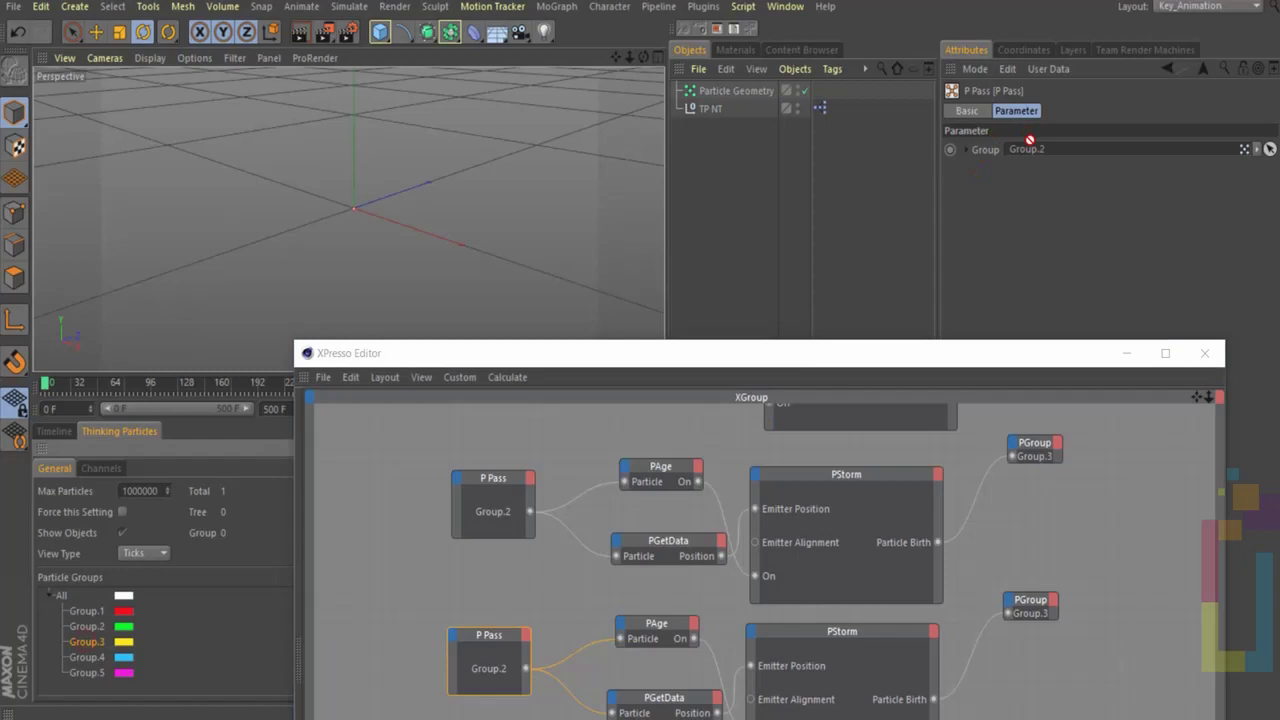
drag(853, 359, 695, 111)
click(858, 352)
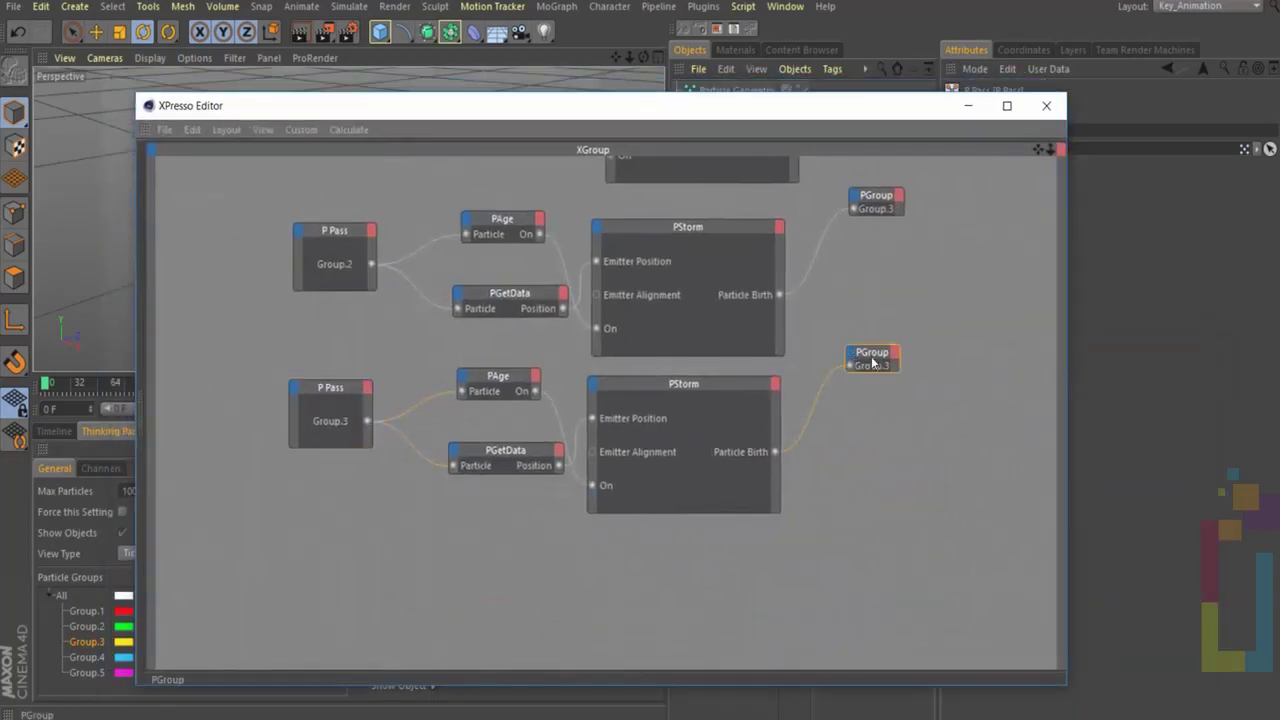
drag(773, 121, 915, 560)
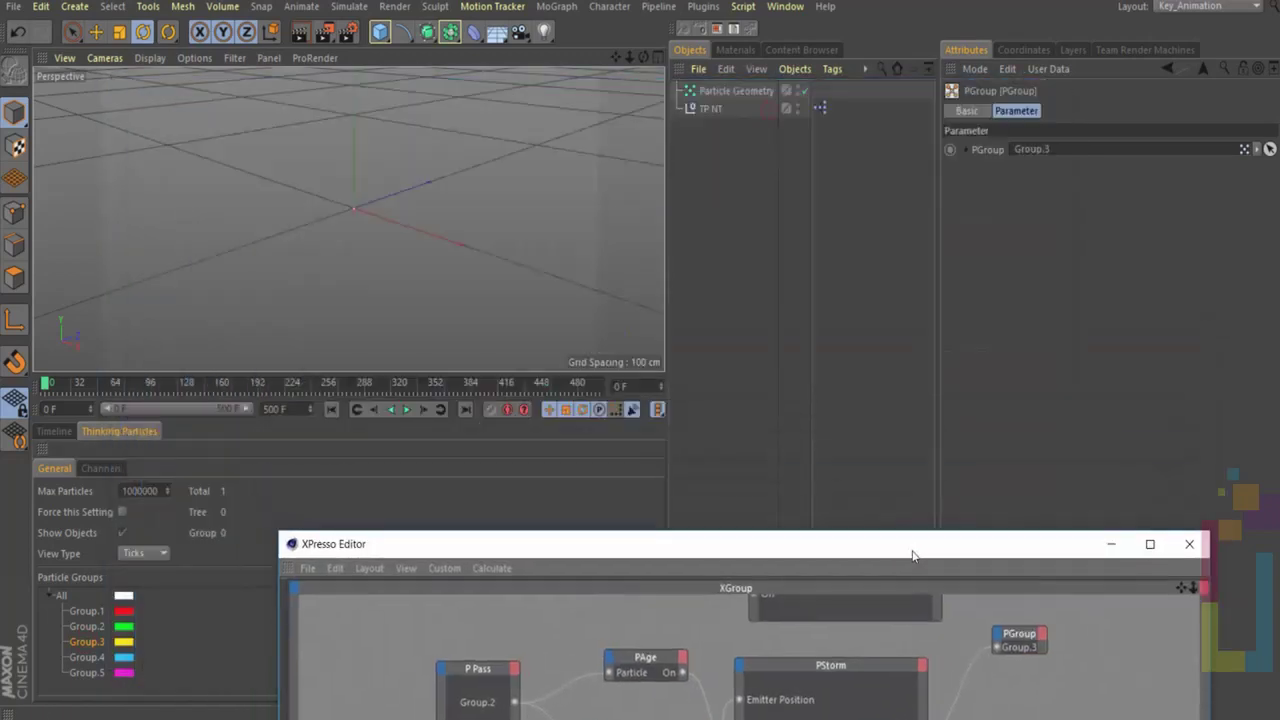
click(87, 658)
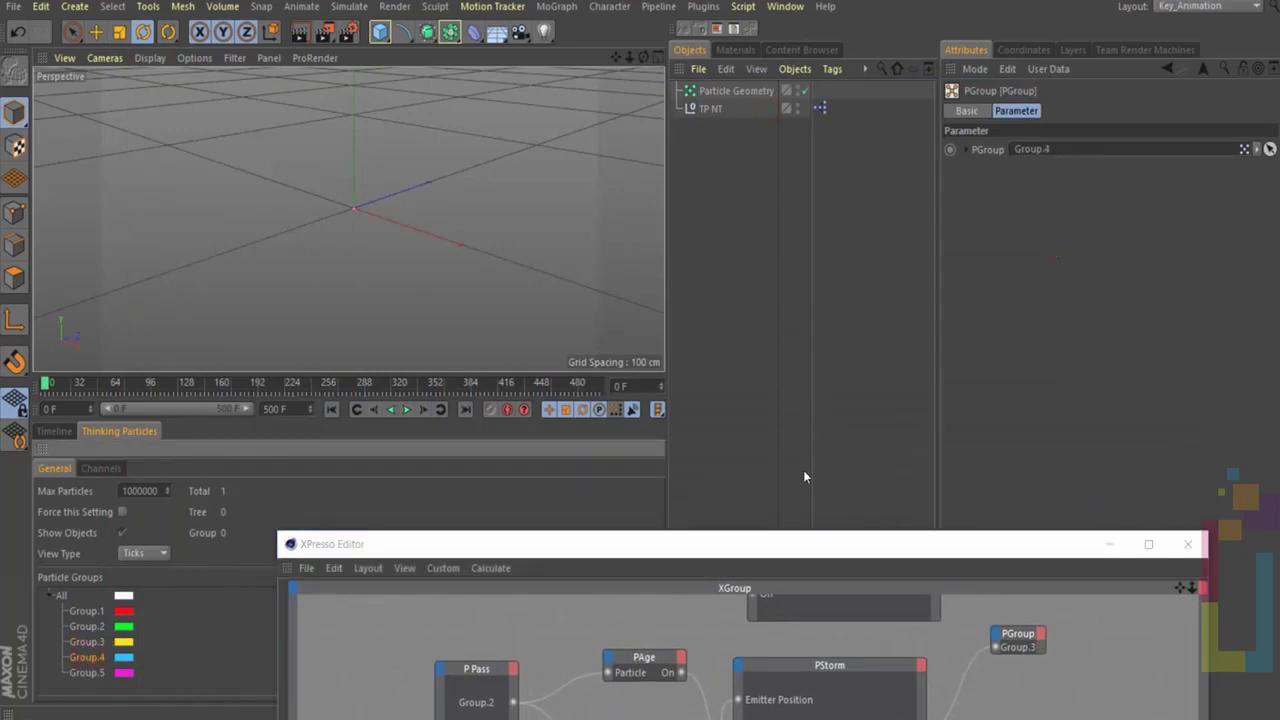
drag(773, 549, 727, 80)
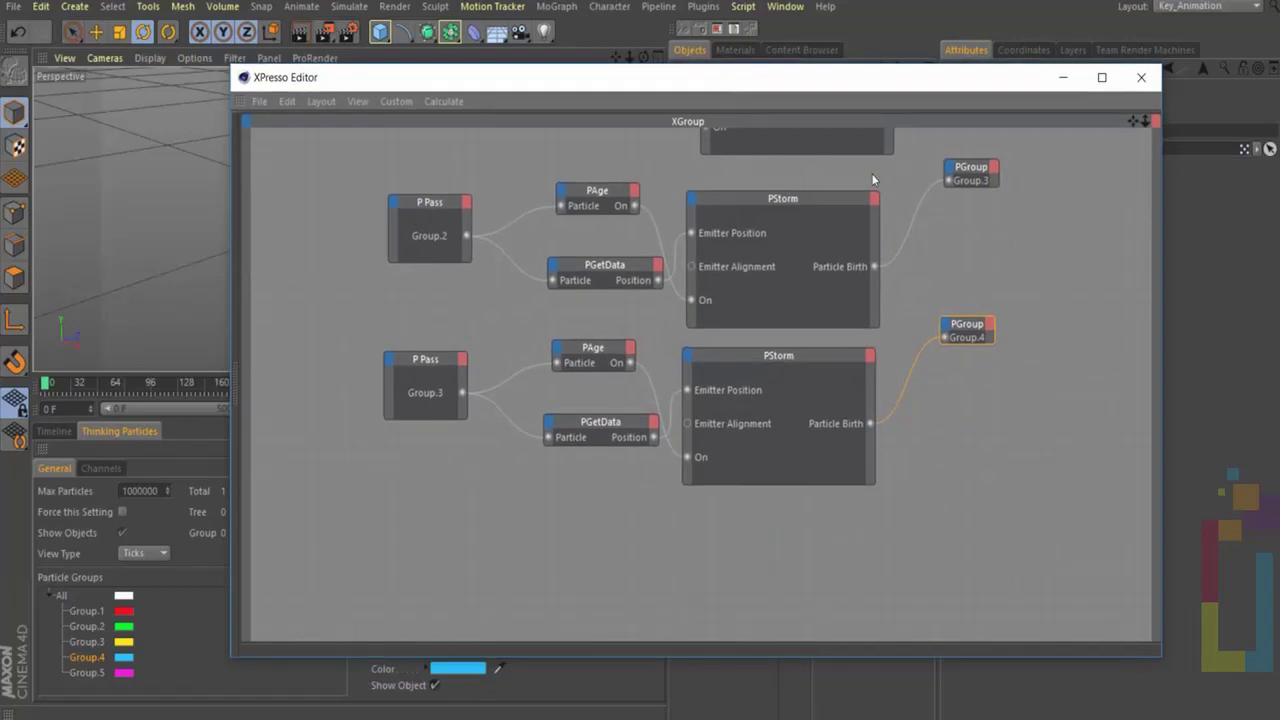
Enter 60 as the lower PStorm's Y Fov, then marquee-select the whole Group.3 emitter chain
click(794, 360)
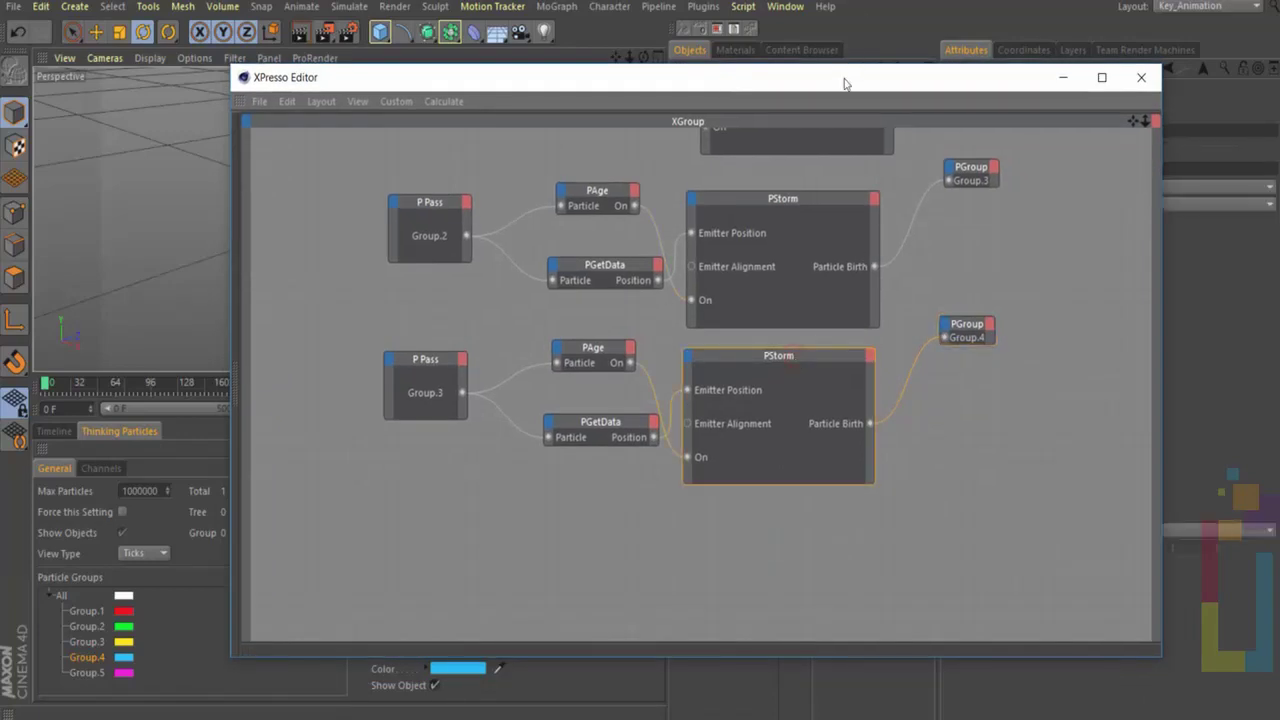
drag(843, 83, 586, 208)
click(1078, 404)
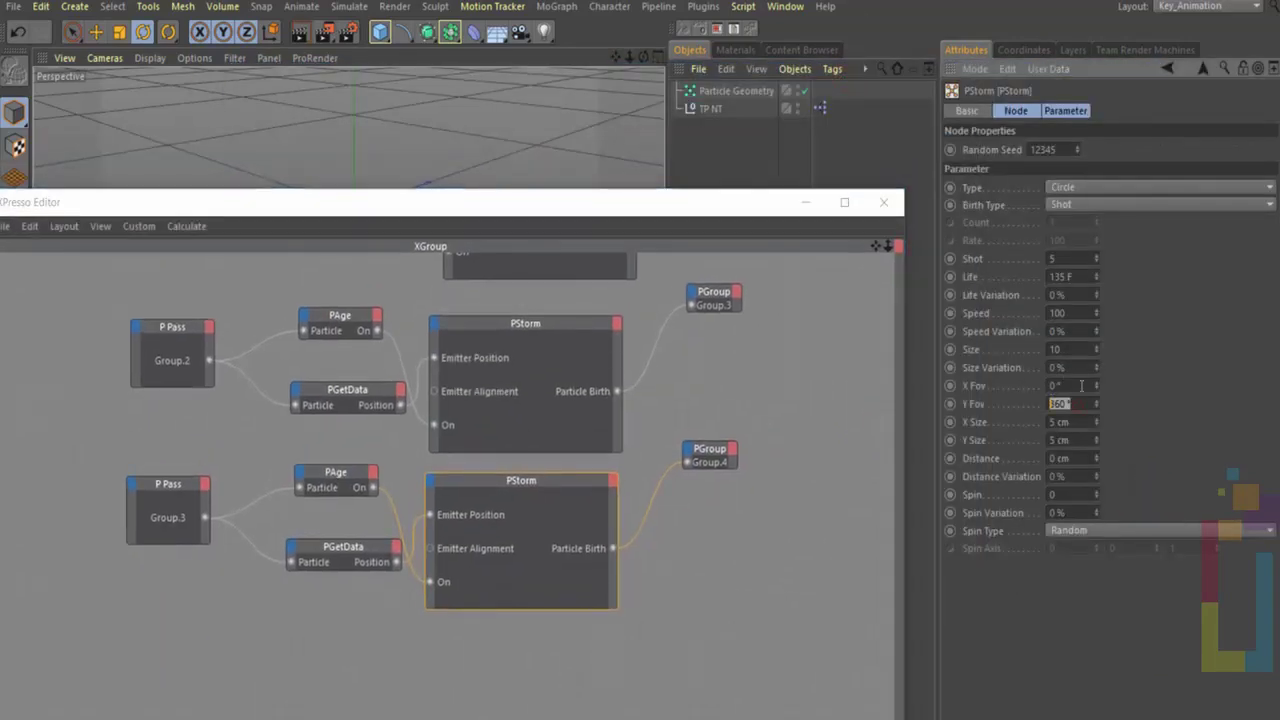
double_click(1060, 400)
text(60)
key(Return)
drag(604, 210, 812, 73)
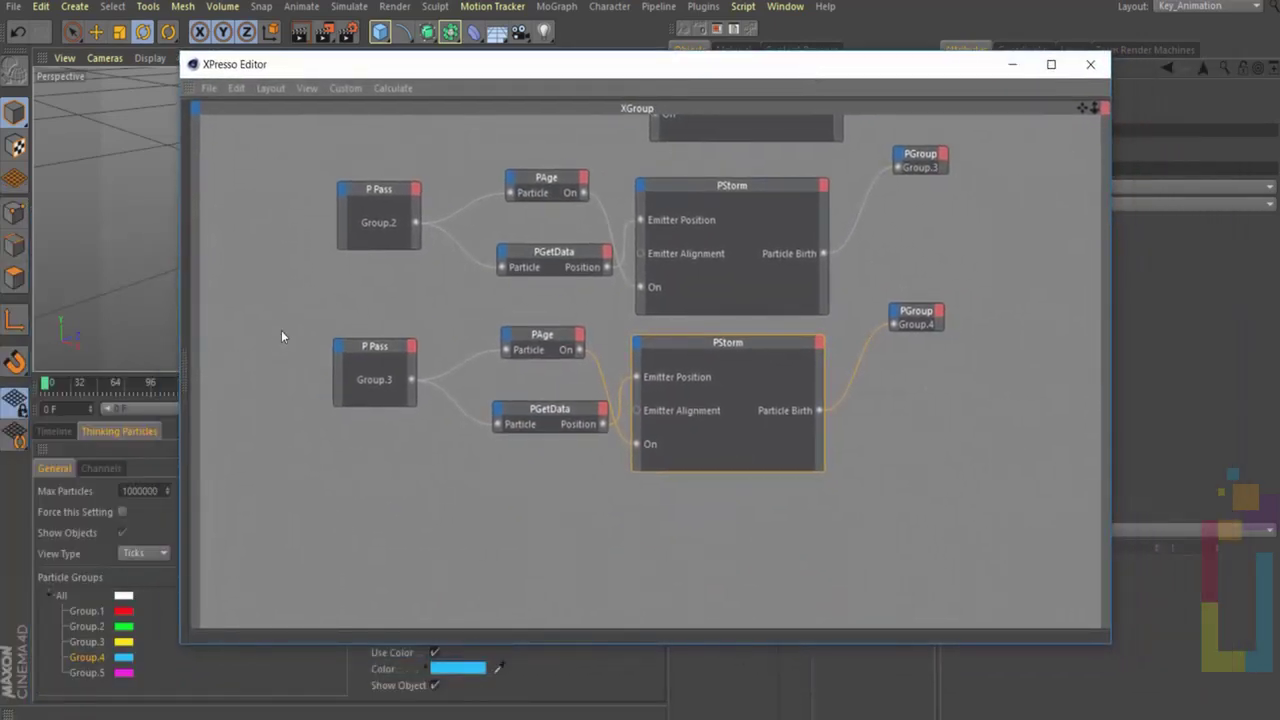
drag(281, 330, 1014, 506)
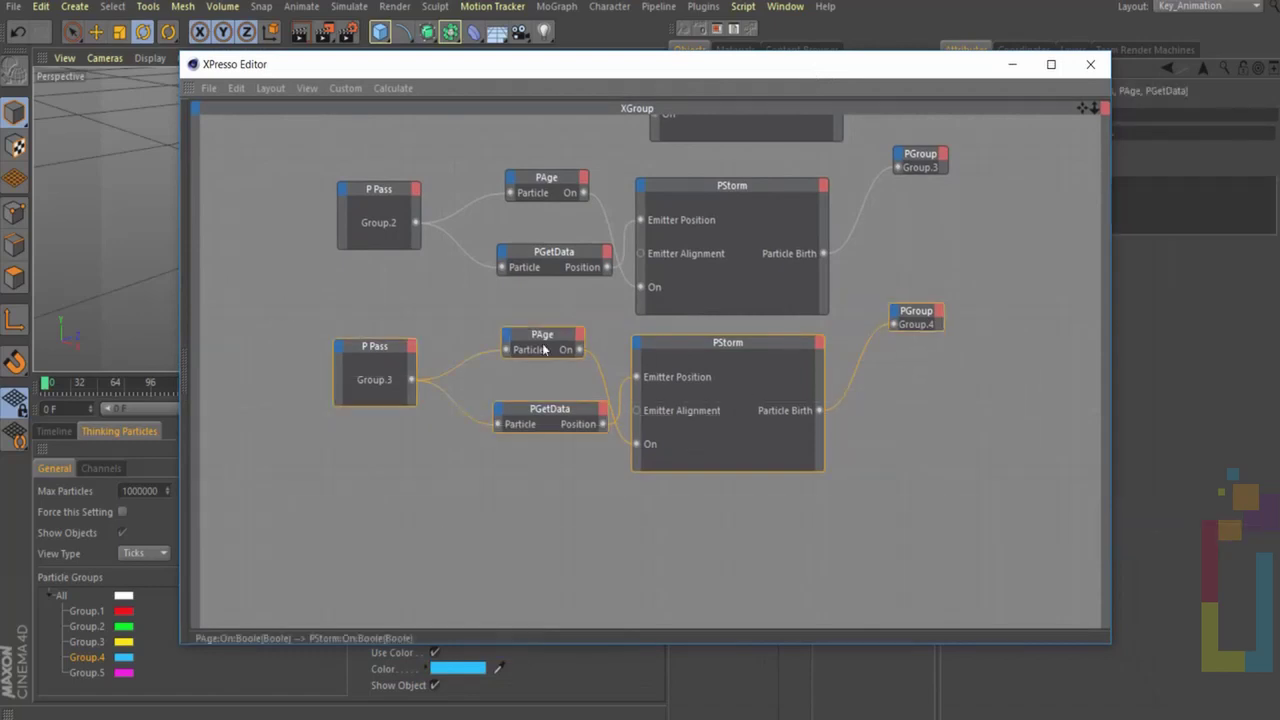
Duplicate the Group.3 chain below it and set the copied P Pass to read Group.4
ctrl+drag(740, 350, 757, 503)
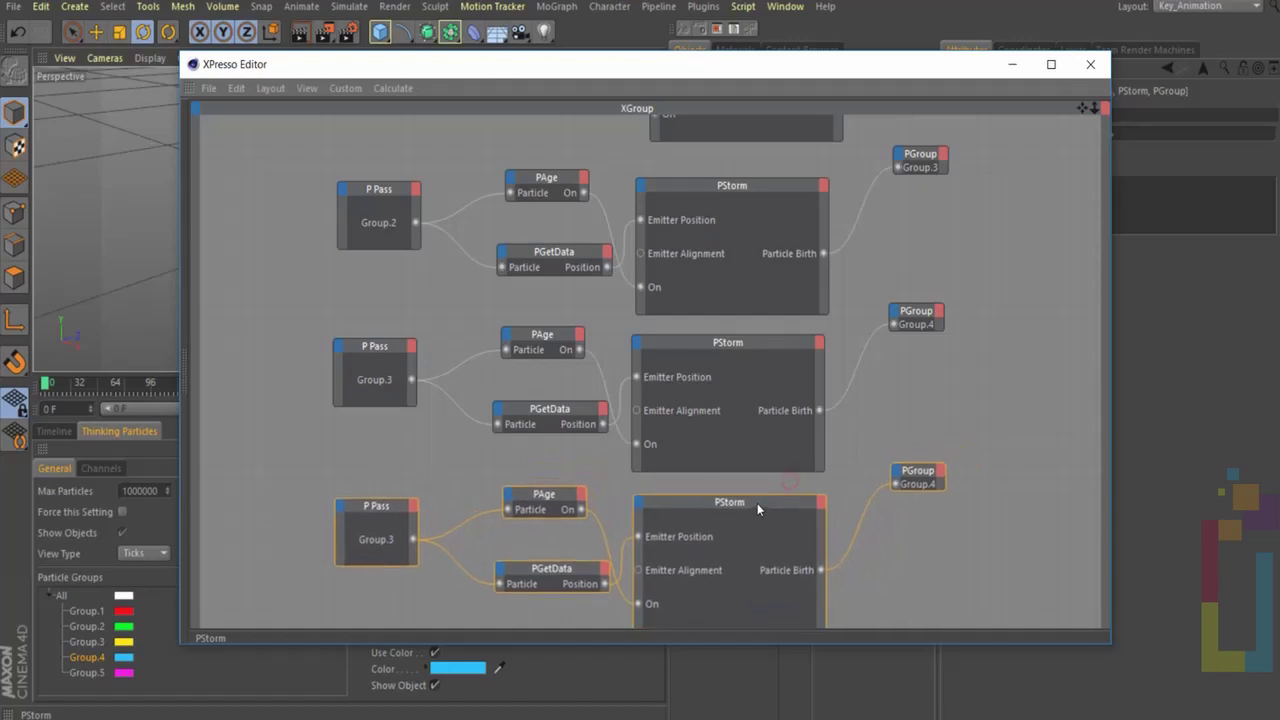
click(372, 513)
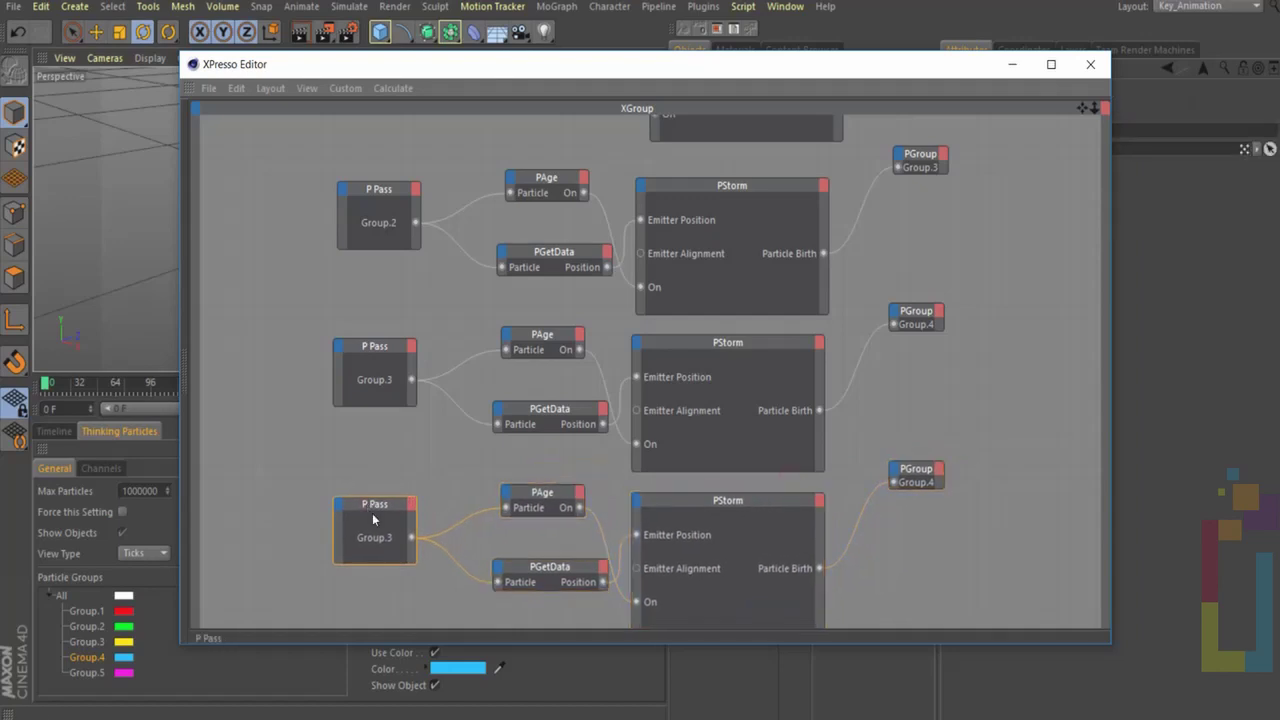
drag(864, 68, 1027, 457)
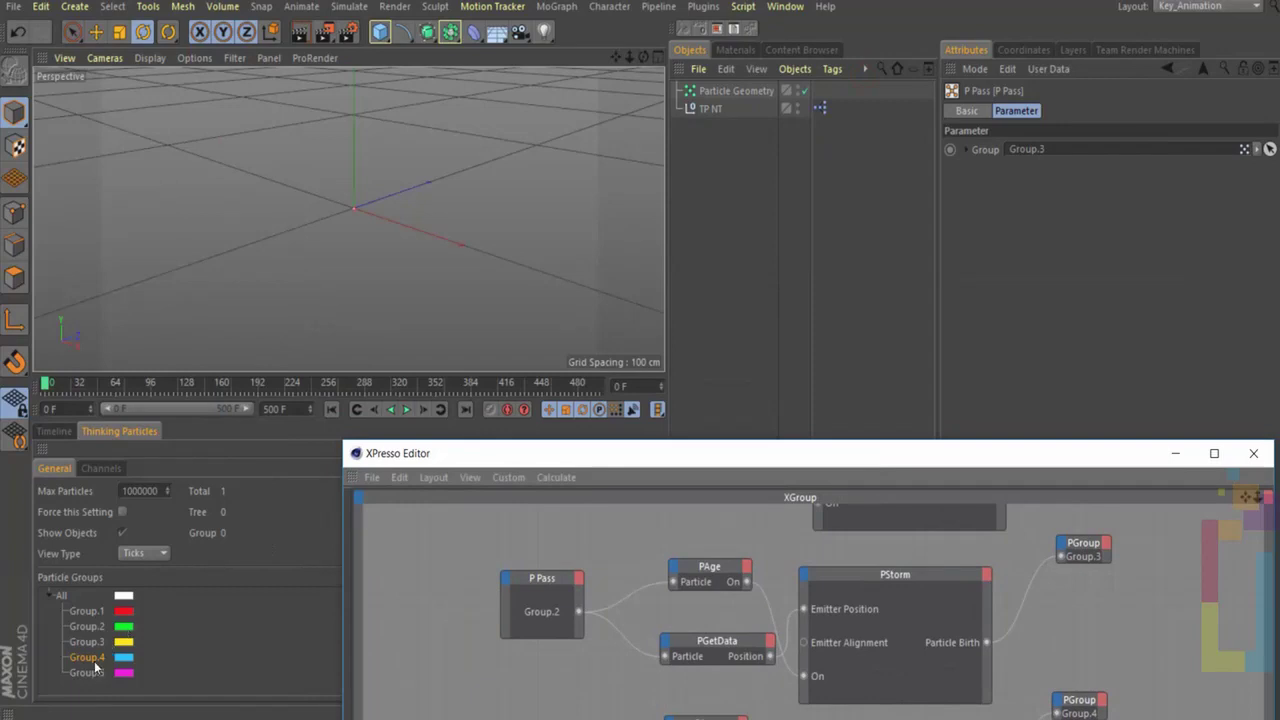
drag(95, 665, 1067, 173)
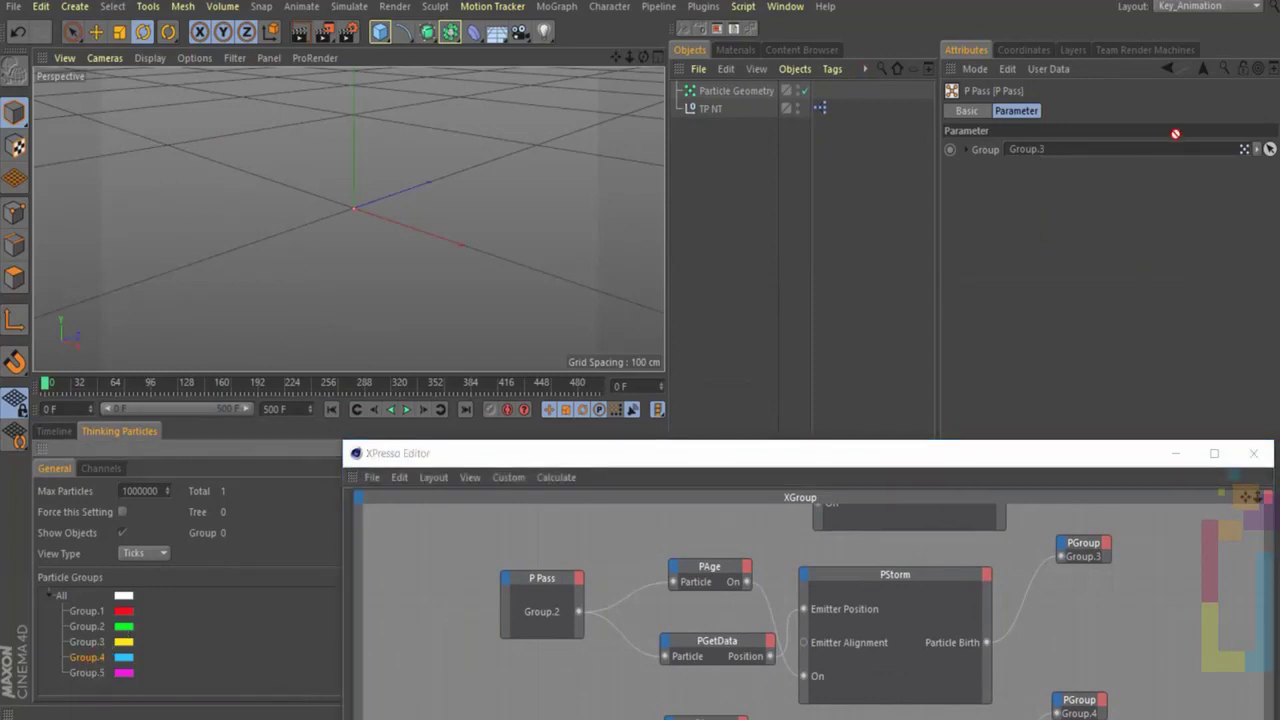
Set the copied chain's PGroup output to Group.5
drag(937, 455, 714, 30)
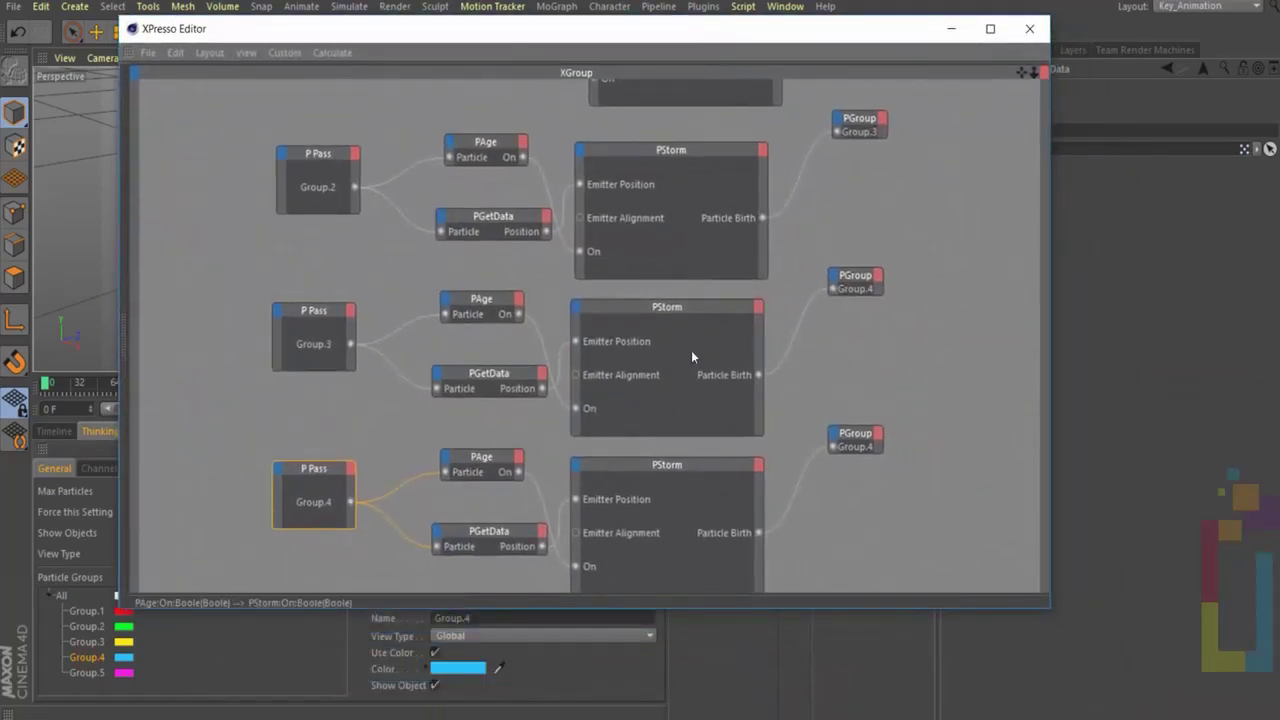
click(860, 436)
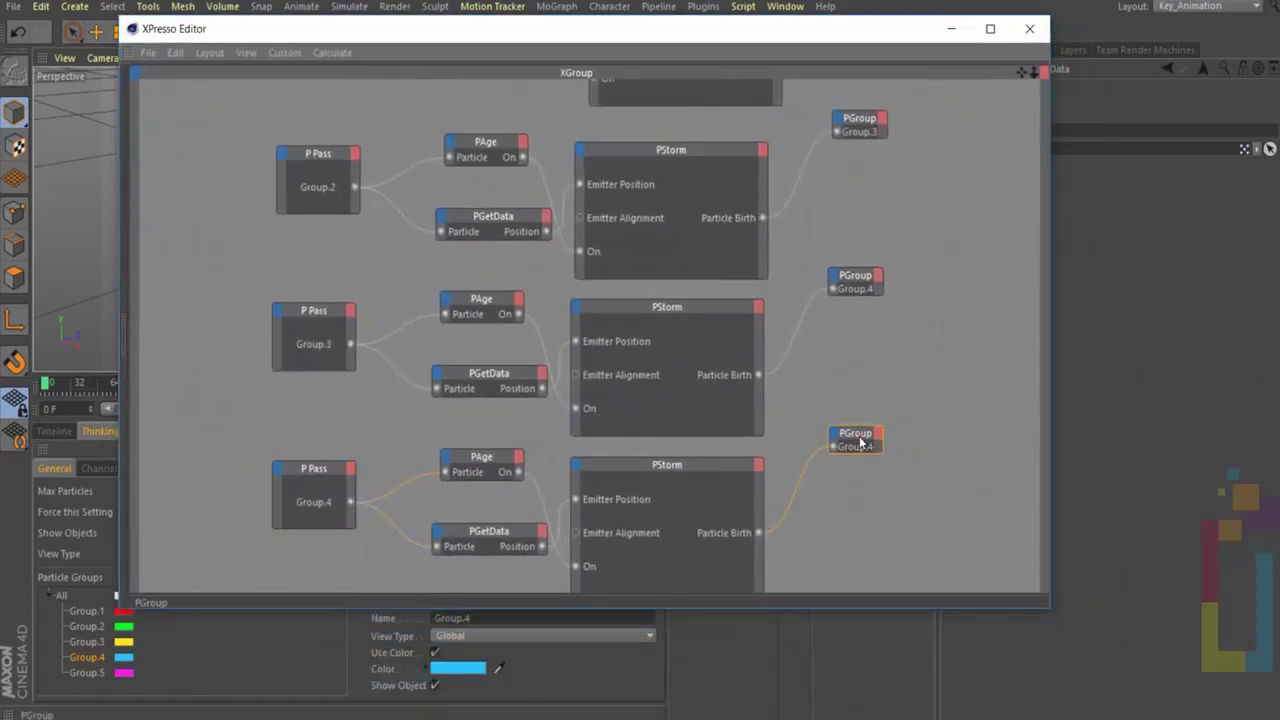
click(86, 678)
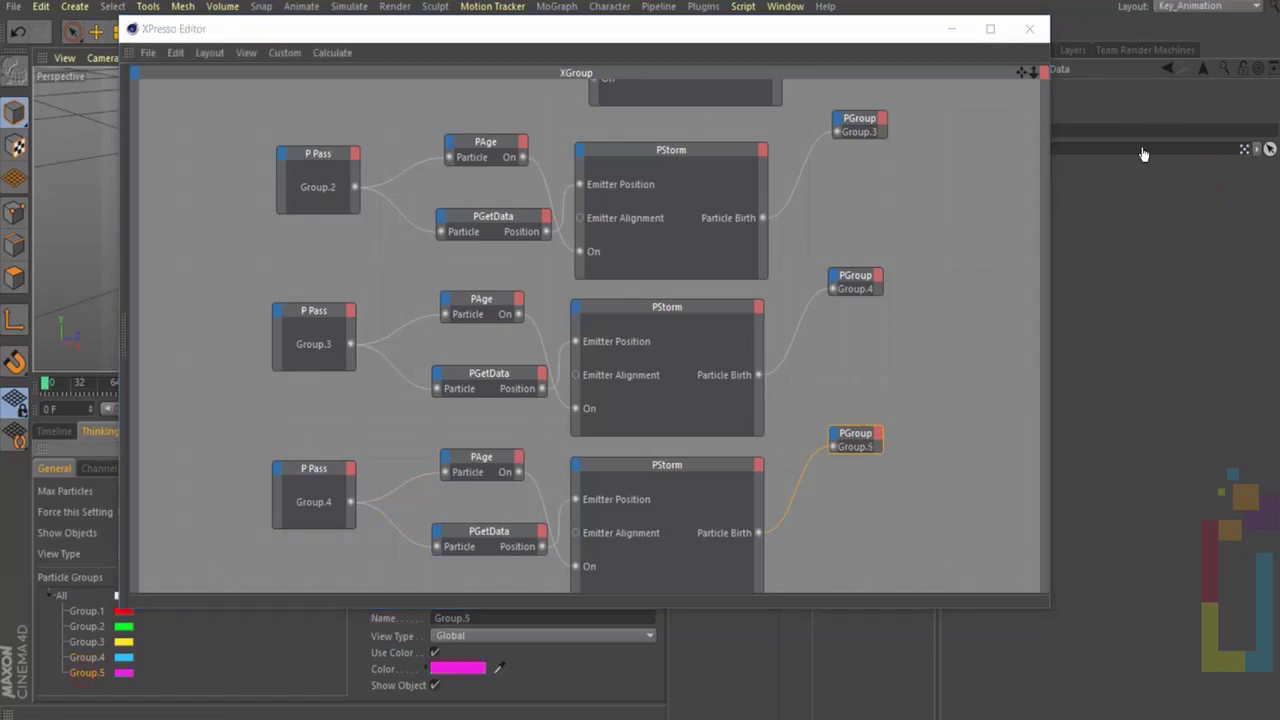
drag(840, 42, 673, 34)
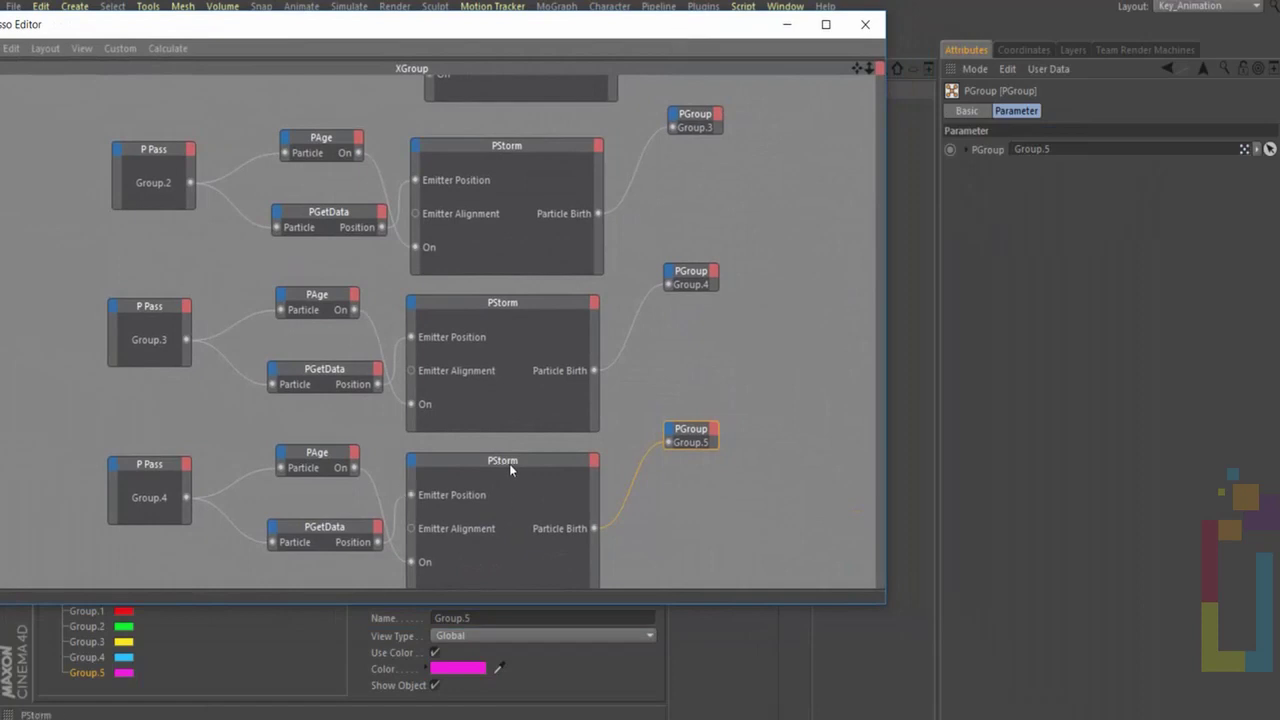
click(503, 302)
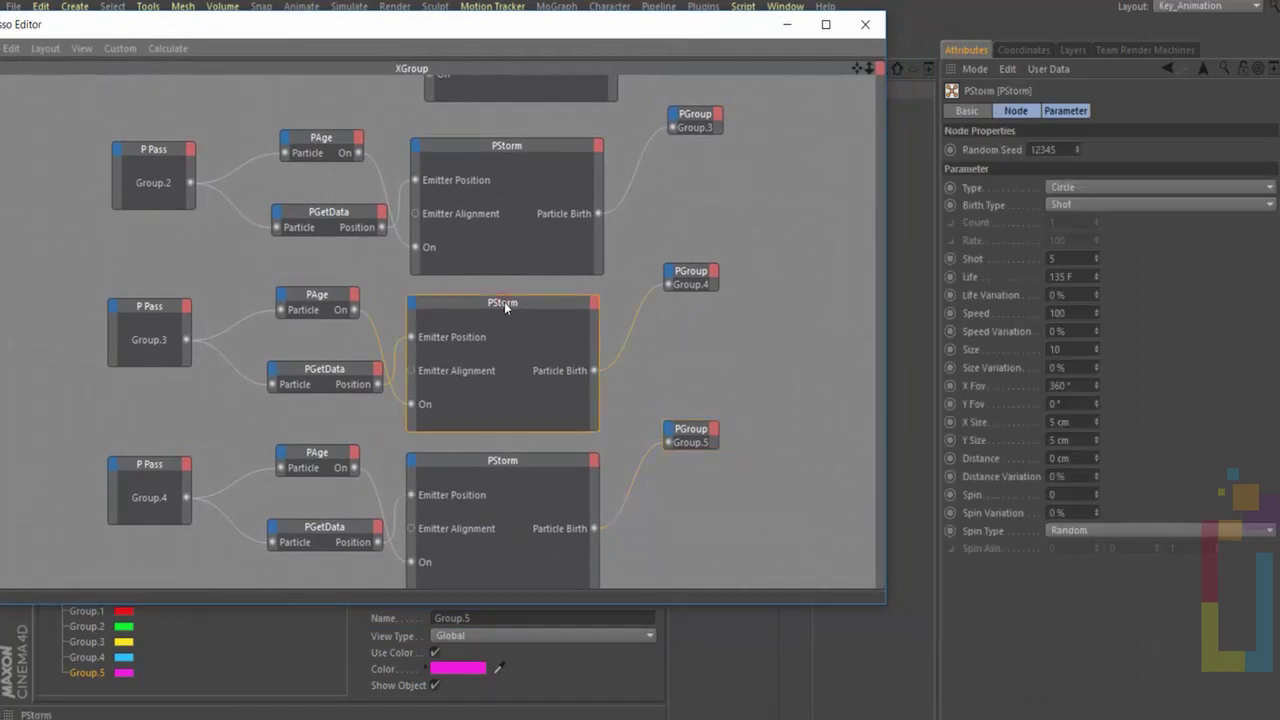
Set the middle PStorm's Life to 175 F, and the bottom PStorm's to 200 F, X Fov 0°, Y Fov 360°
click(1077, 277)
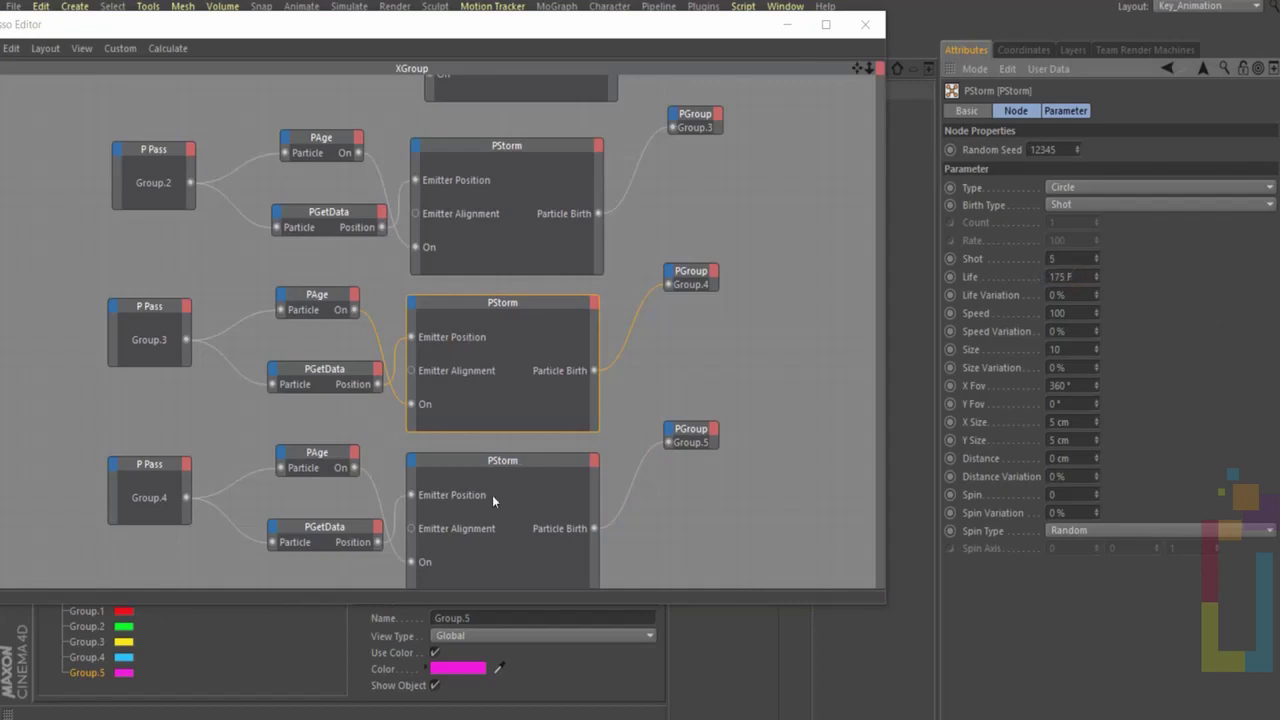
click(590, 454)
click(1082, 277)
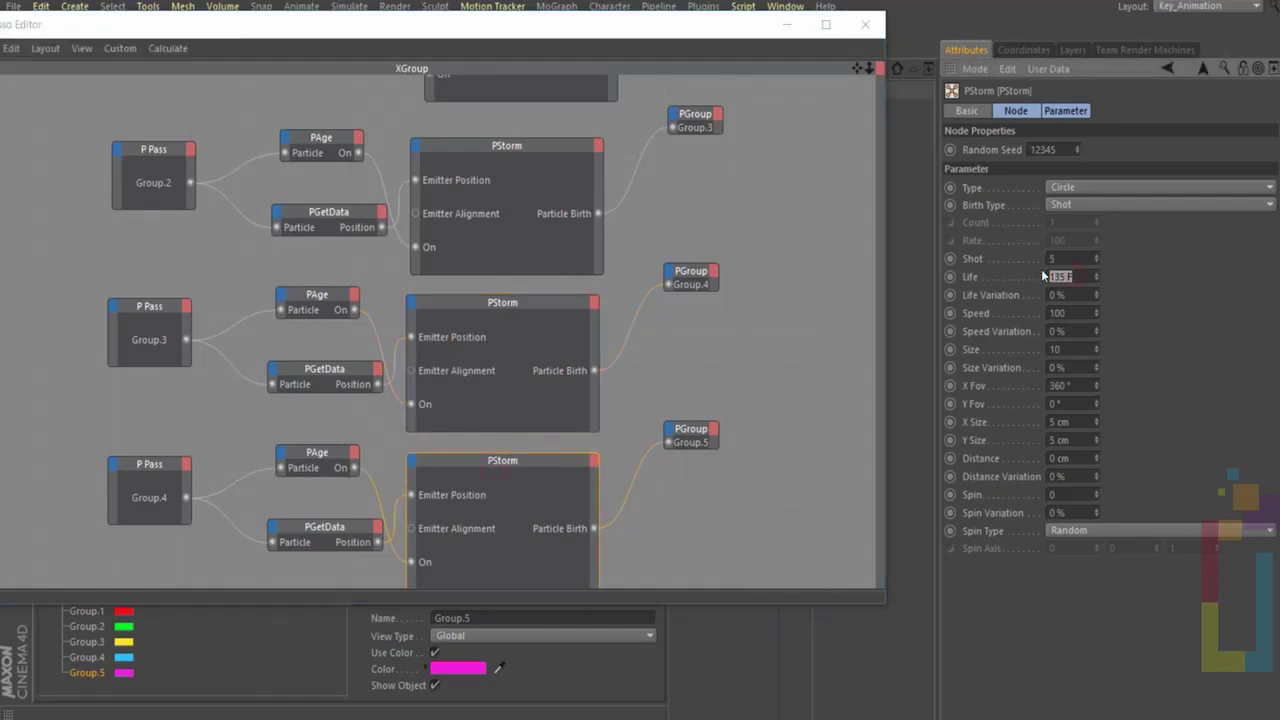
text(200)
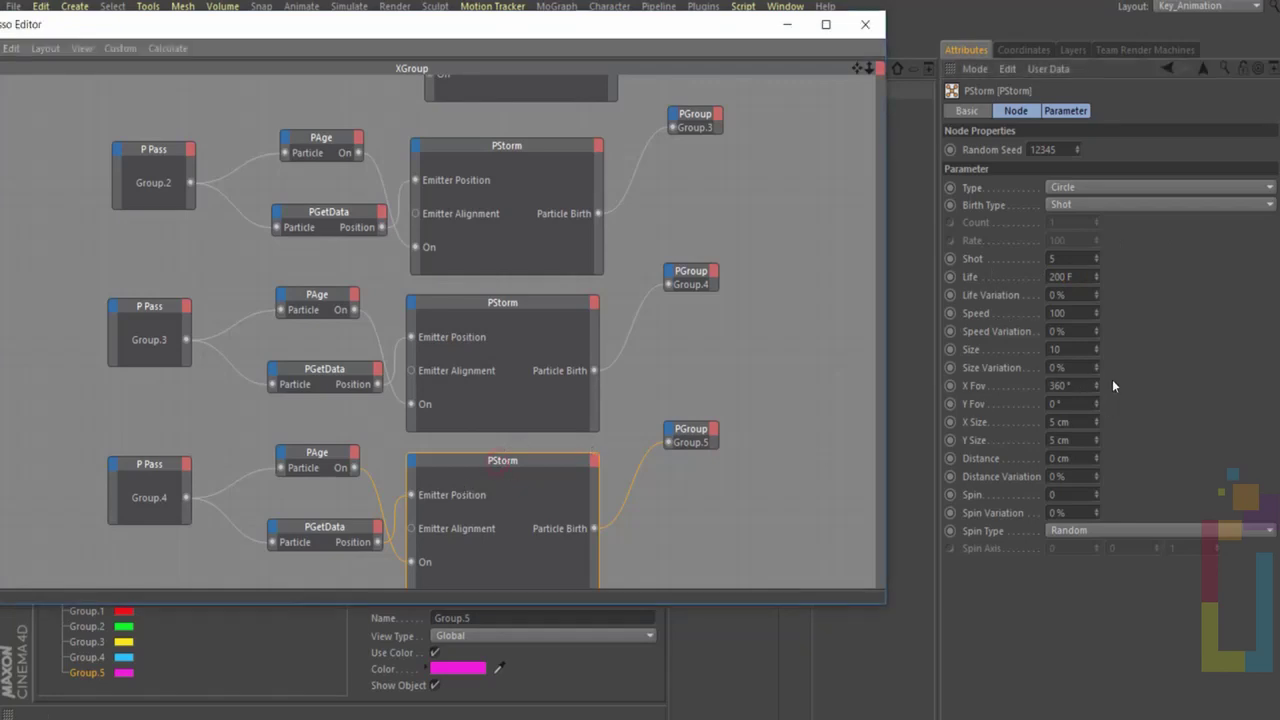
click(1048, 385)
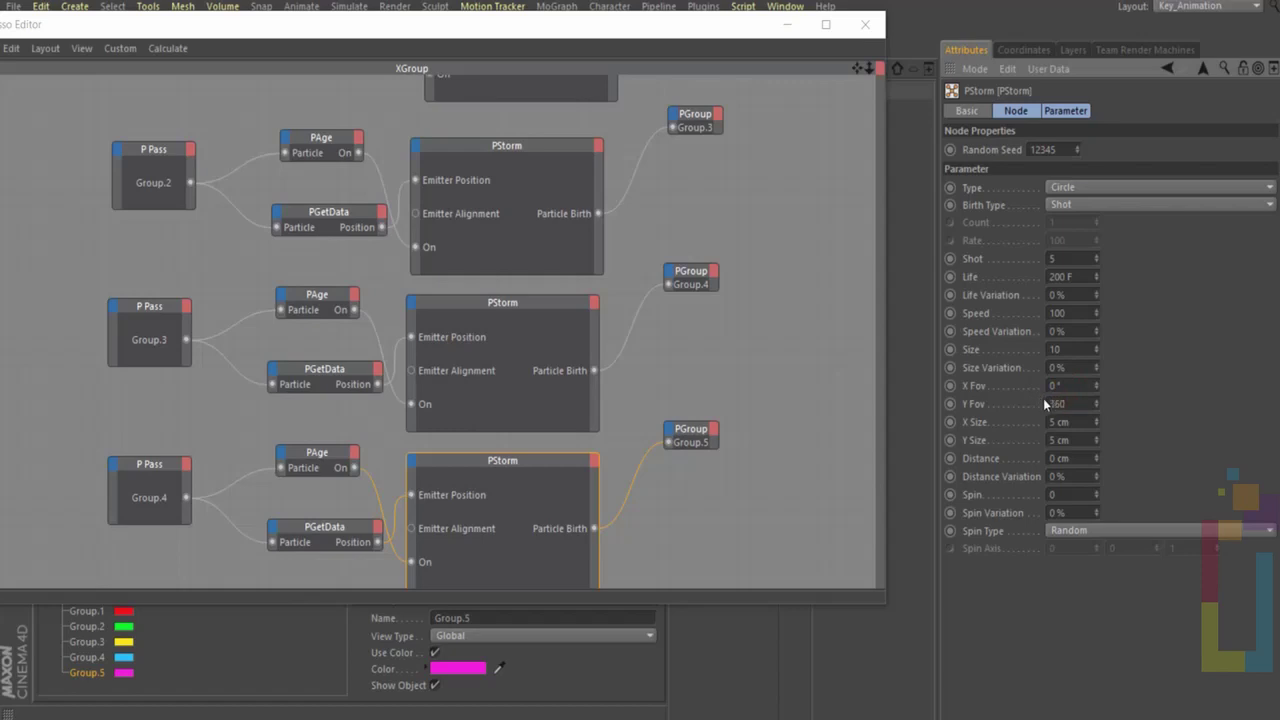
drag(630, 18, 795, 527)
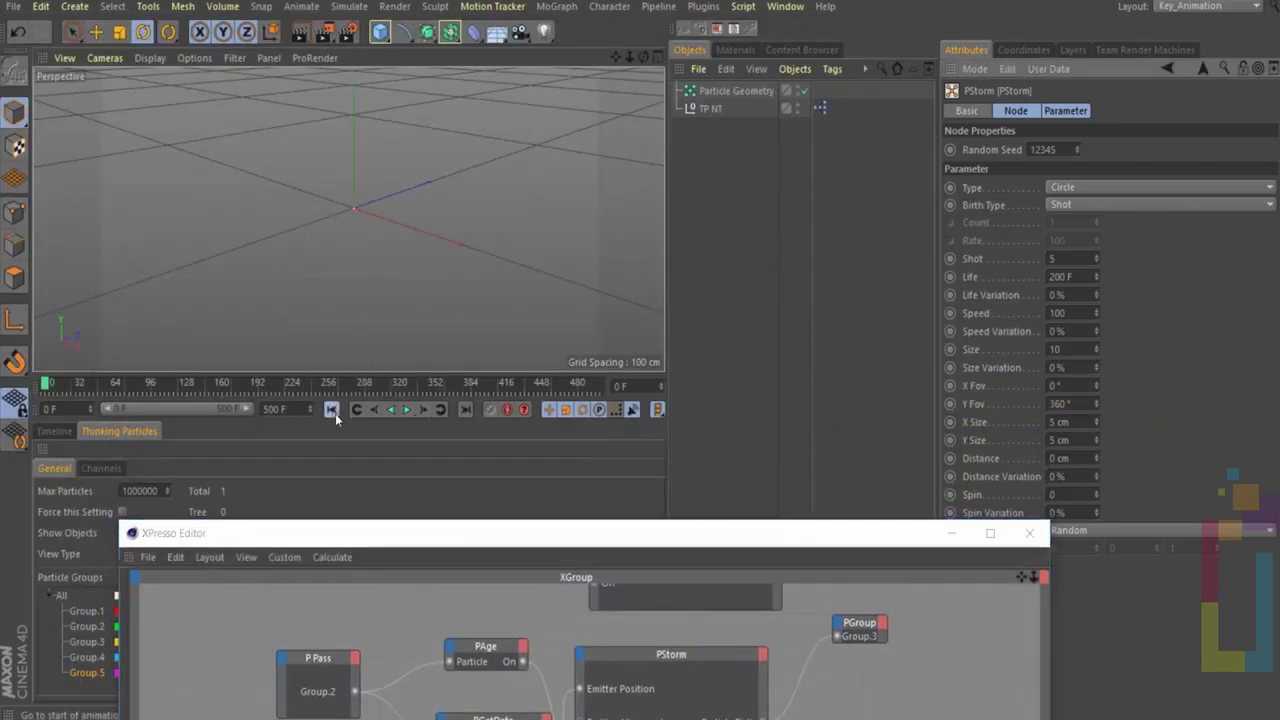
Play the coloured particle simulation, zooming out to watch it spread, then pause
click(406, 410)
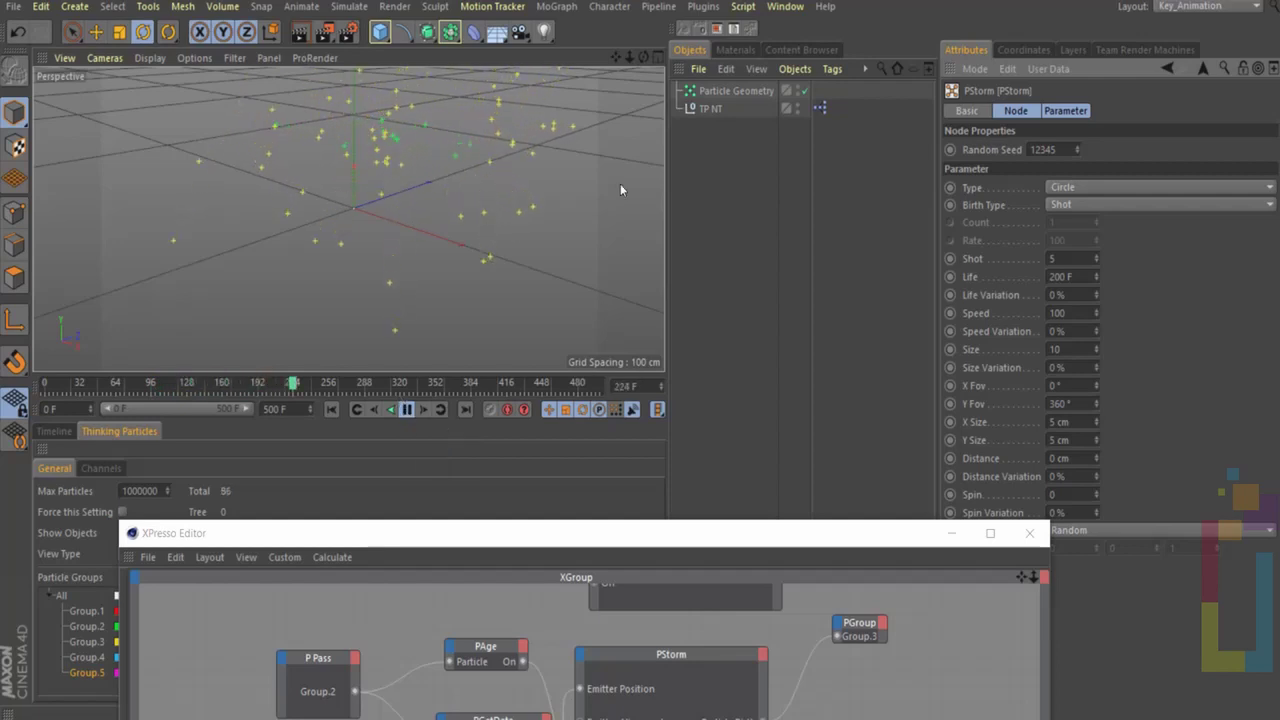
scroll(509, 184, down, 5)
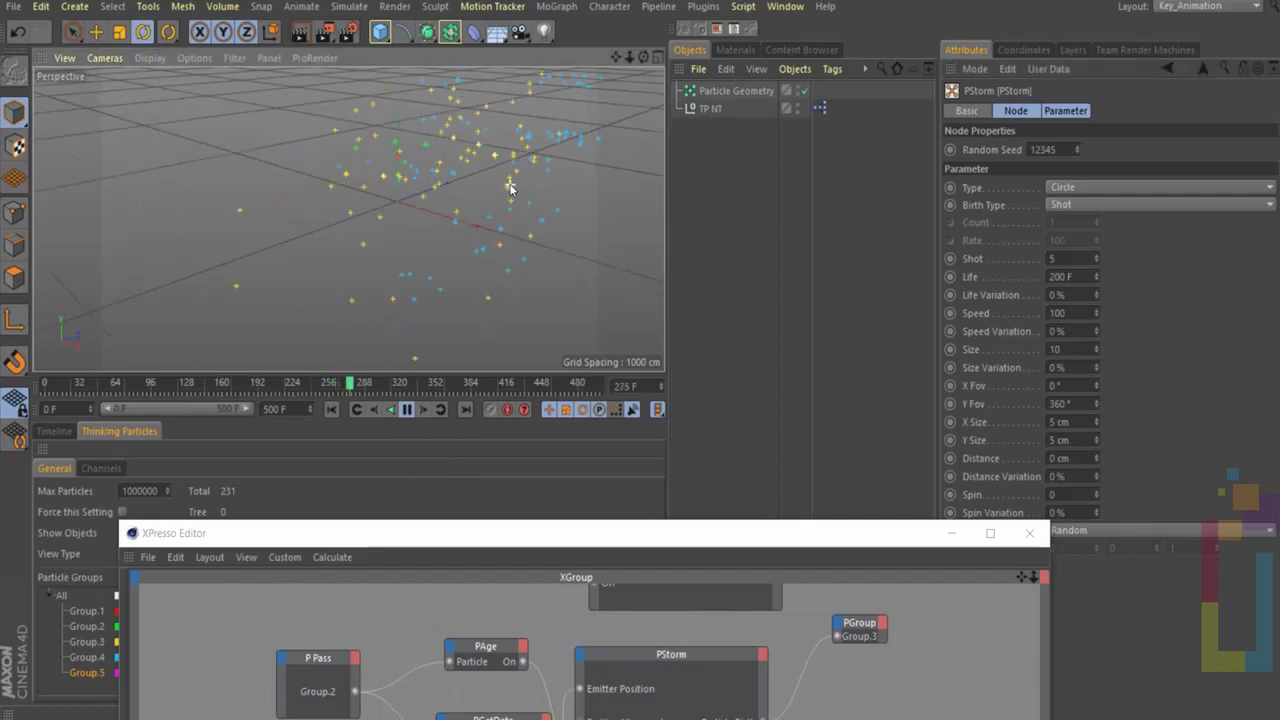
mouse_move(619, 56)
mouse_down()
mouse_move(636, 80)
mouse_move(617, 58)
mouse_up()
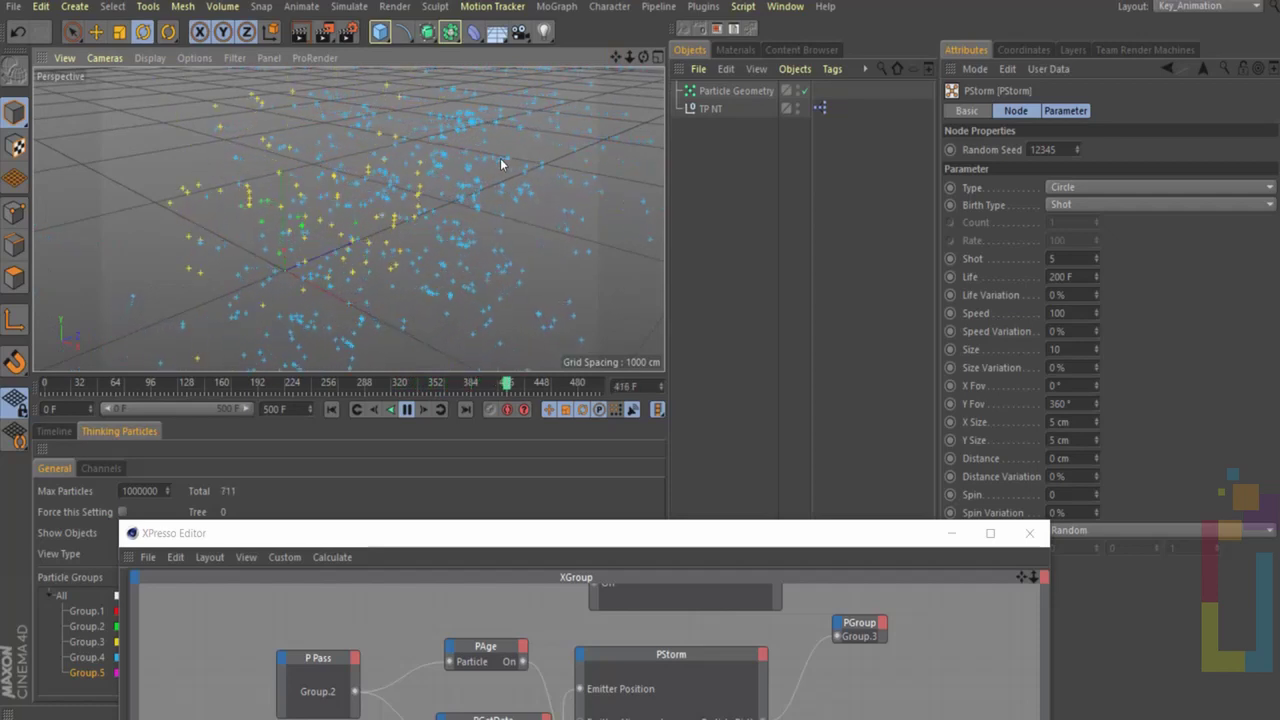
click(407, 409)
Set the animation end frame to 600 F and rewind to frame 0
click(274, 409)
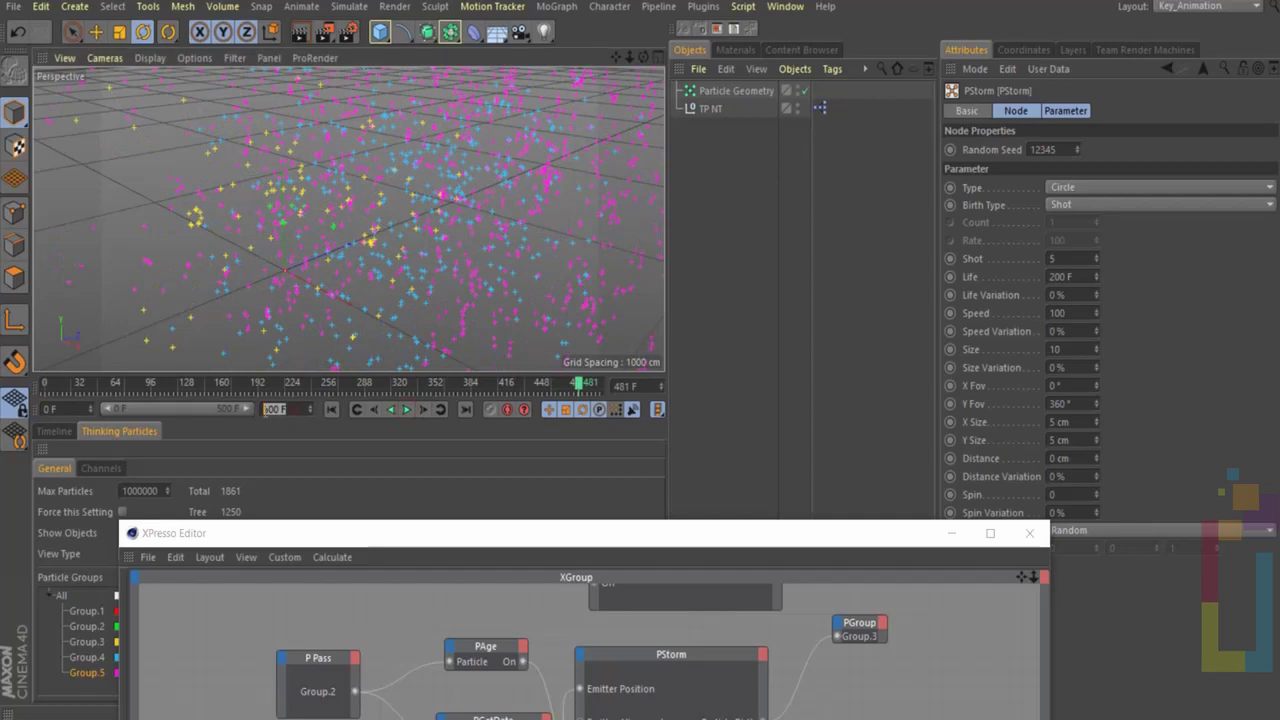
text(600)
key(Return)
click(331, 409)
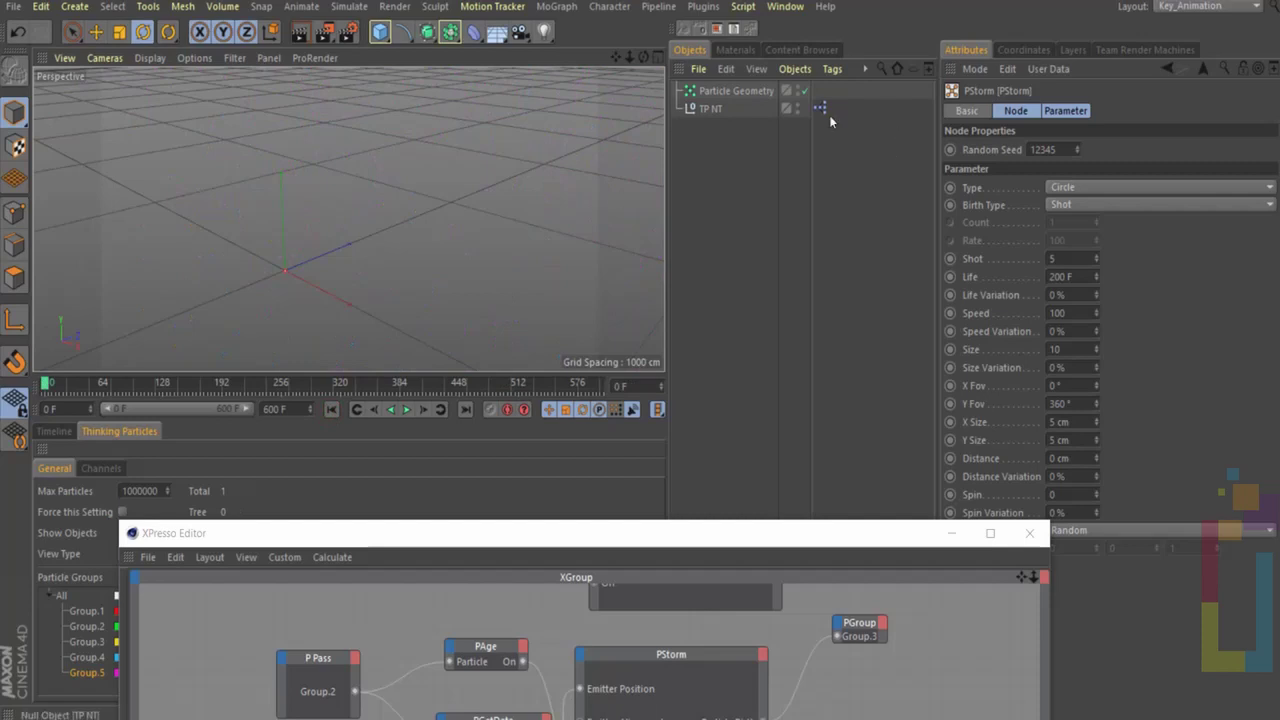
Add a MoGraph Tracer below TP NT and duplicate it into Tracer.1 through Tracer.4
click(556, 6)
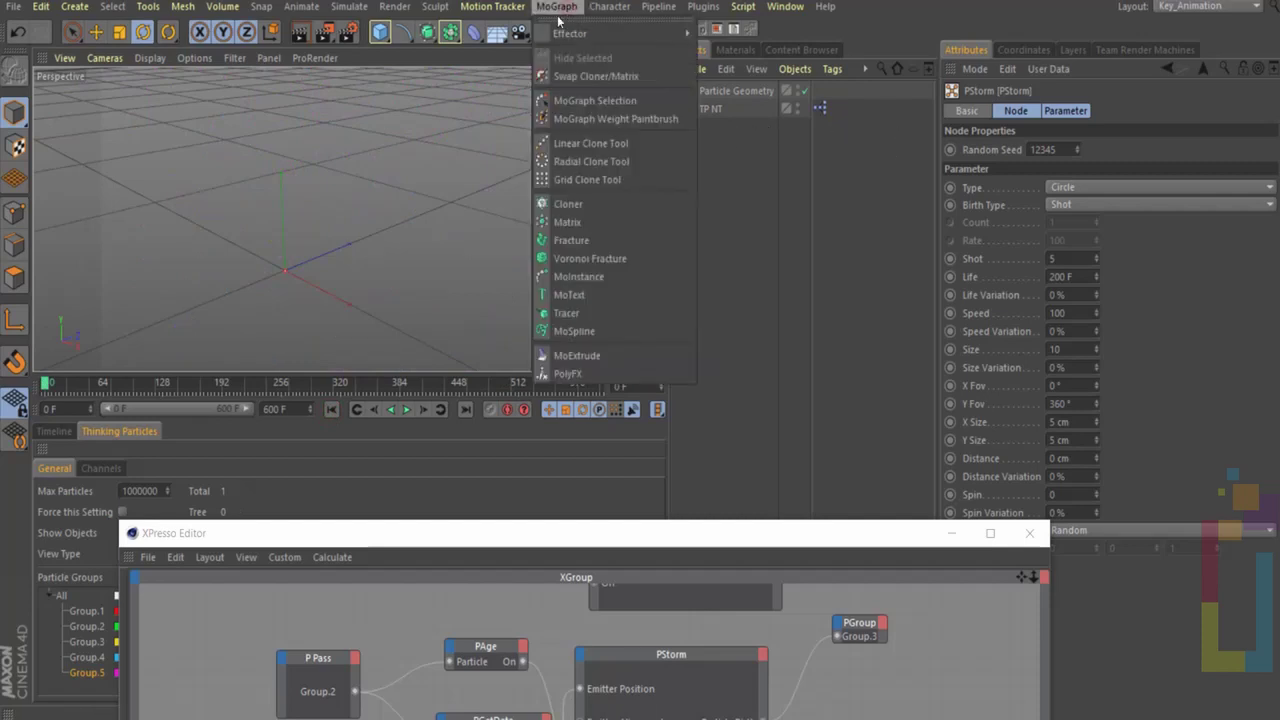
click(565, 313)
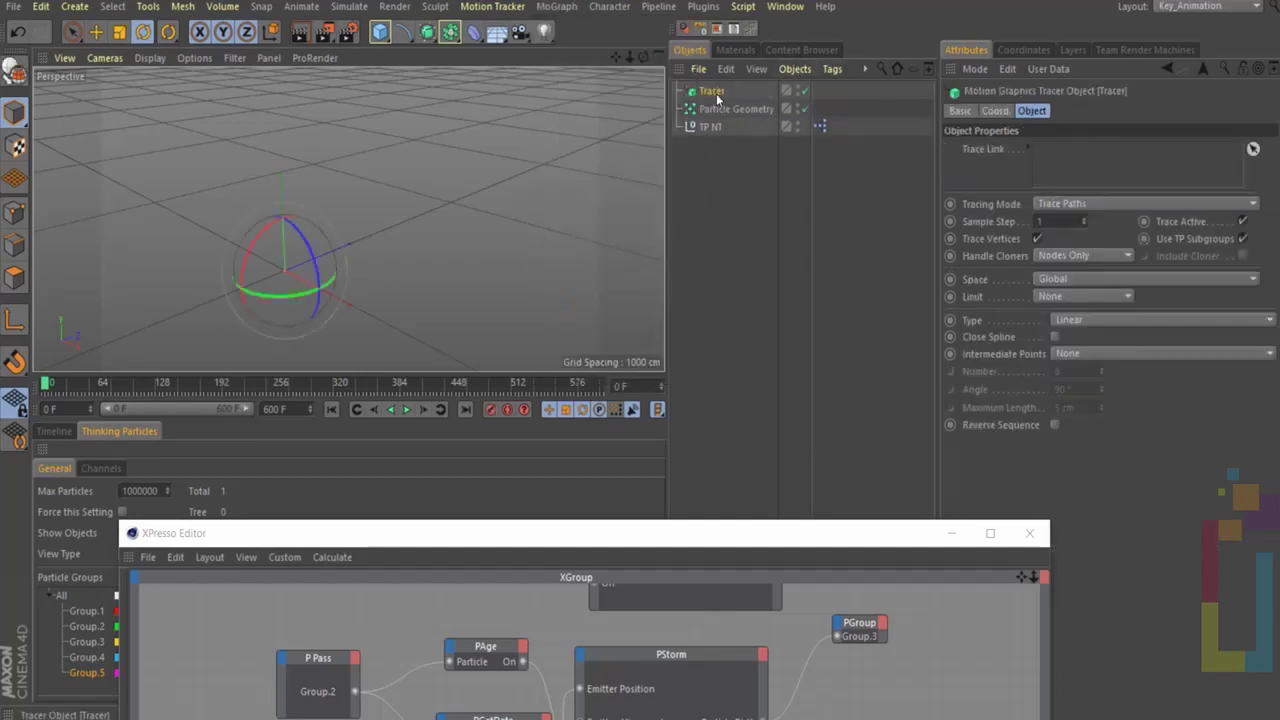
drag(717, 97, 726, 183)
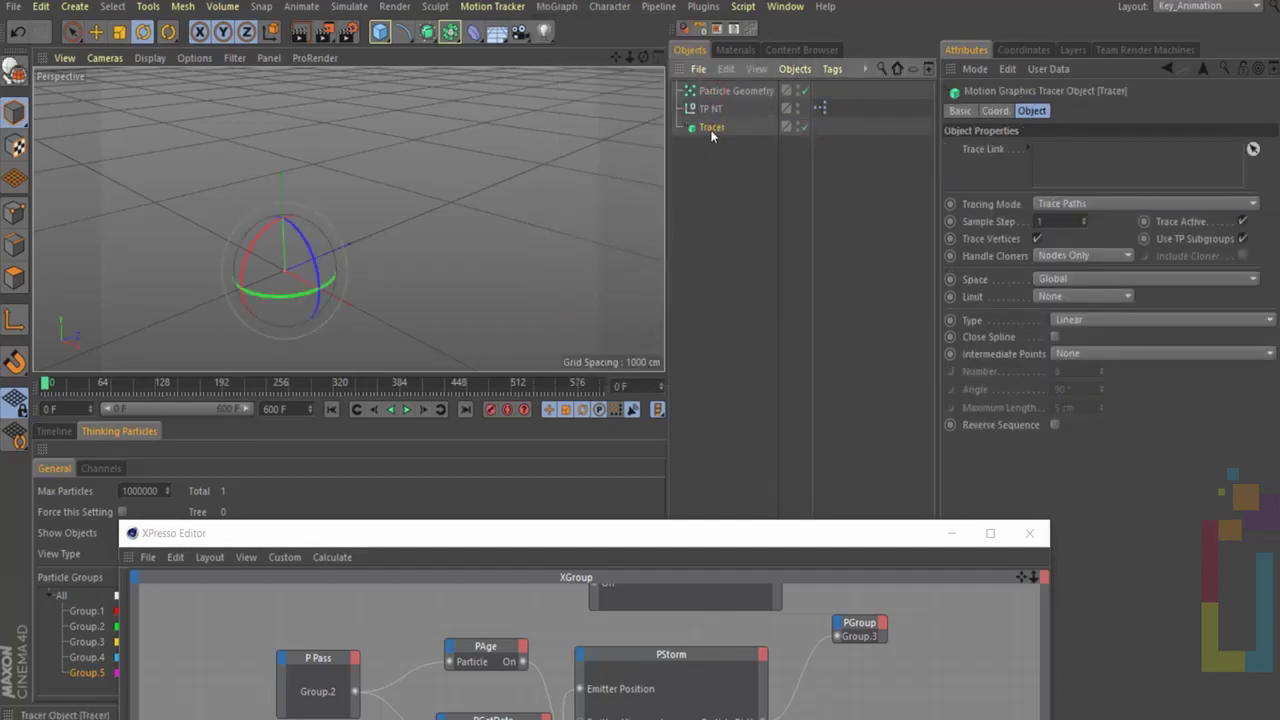
ctrl+drag(712, 140, 722, 197)
click(716, 183)
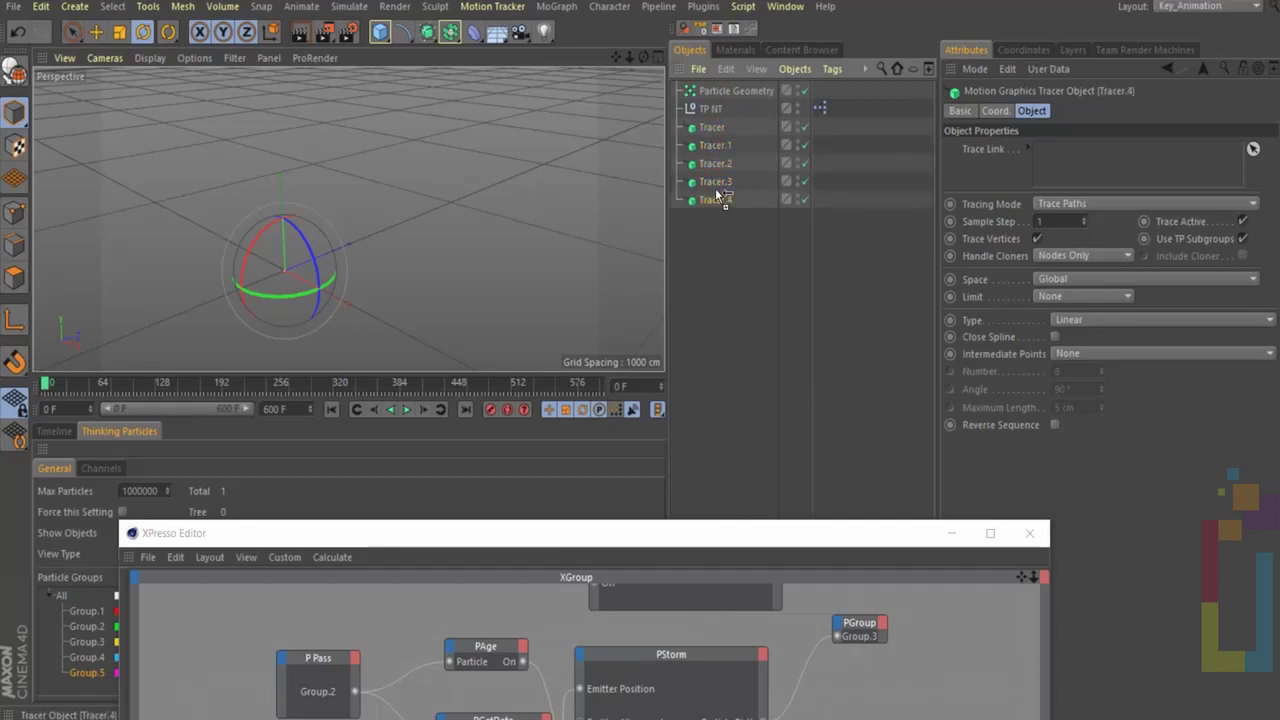
Link Group.1 to the first Tracer's Trace Link and Group.2 to Tracer.1's
click(1029, 533)
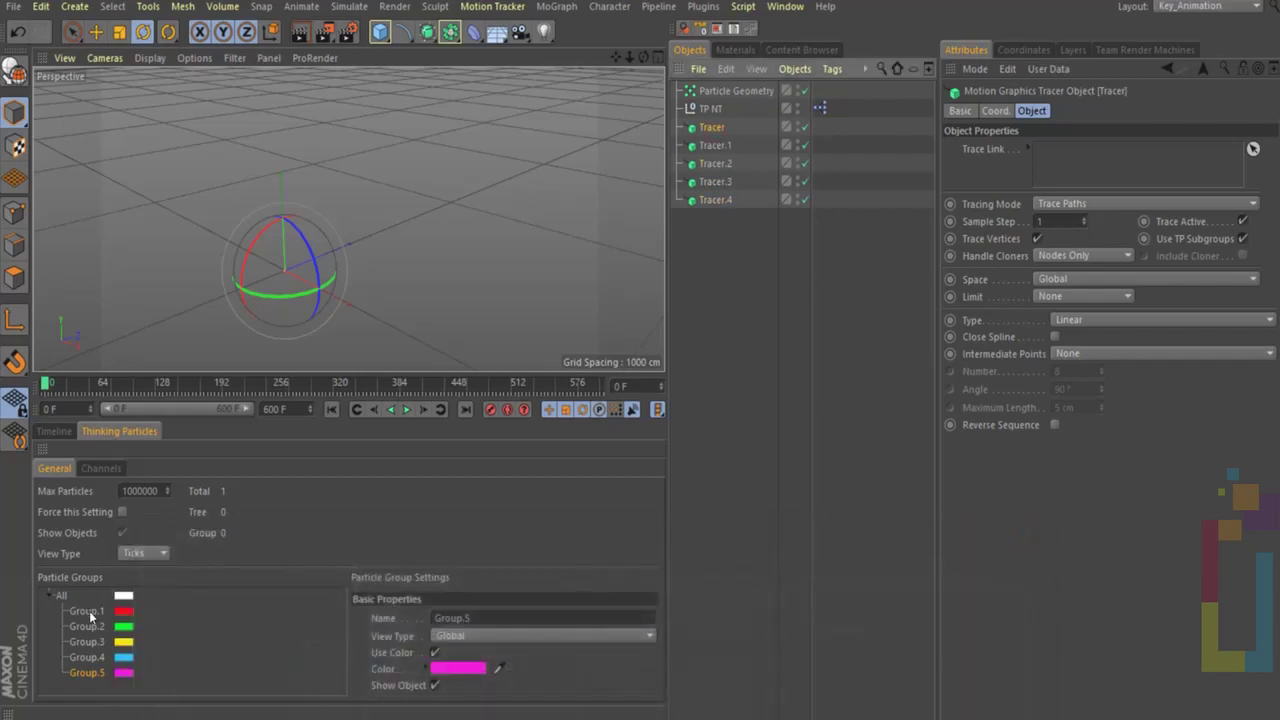
drag(1140, 162, 1103, 160)
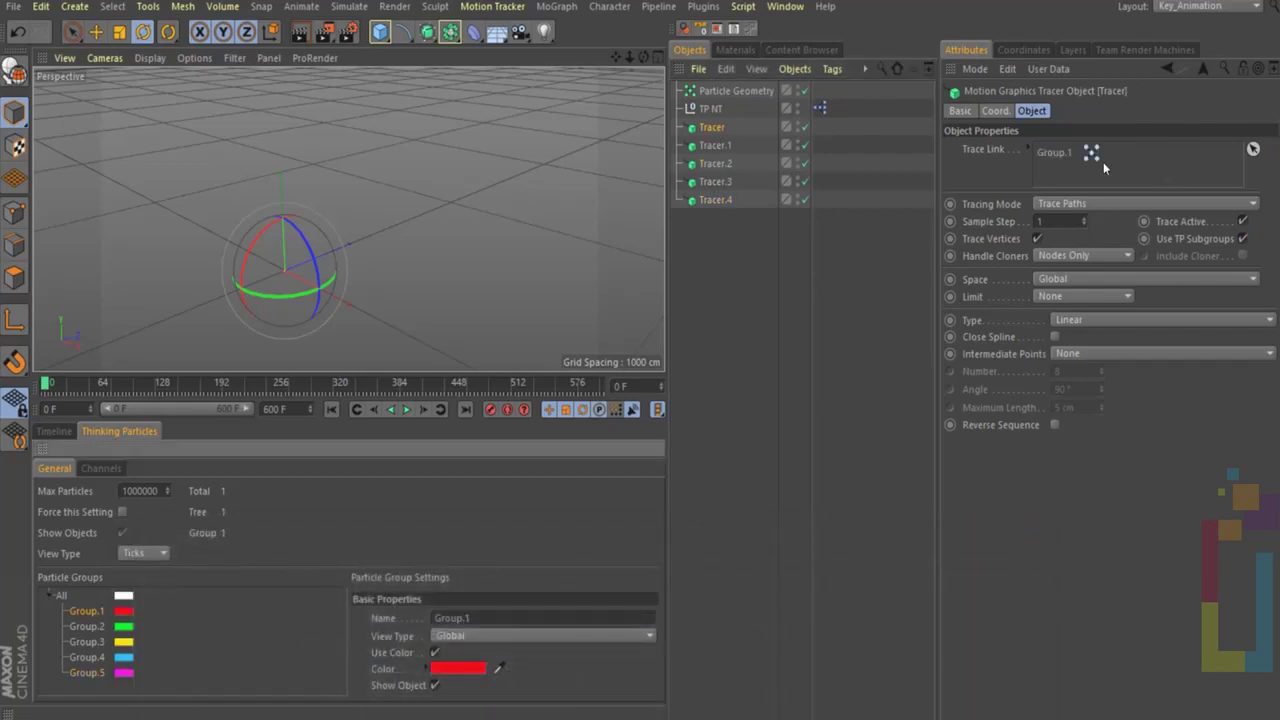
click(715, 145)
drag(88, 628, 1134, 283)
drag(1136, 162, 1136, 160)
Link Group.3 to Tracer.2 and Group.4 to Tracer.3 as their traced groups
click(715, 163)
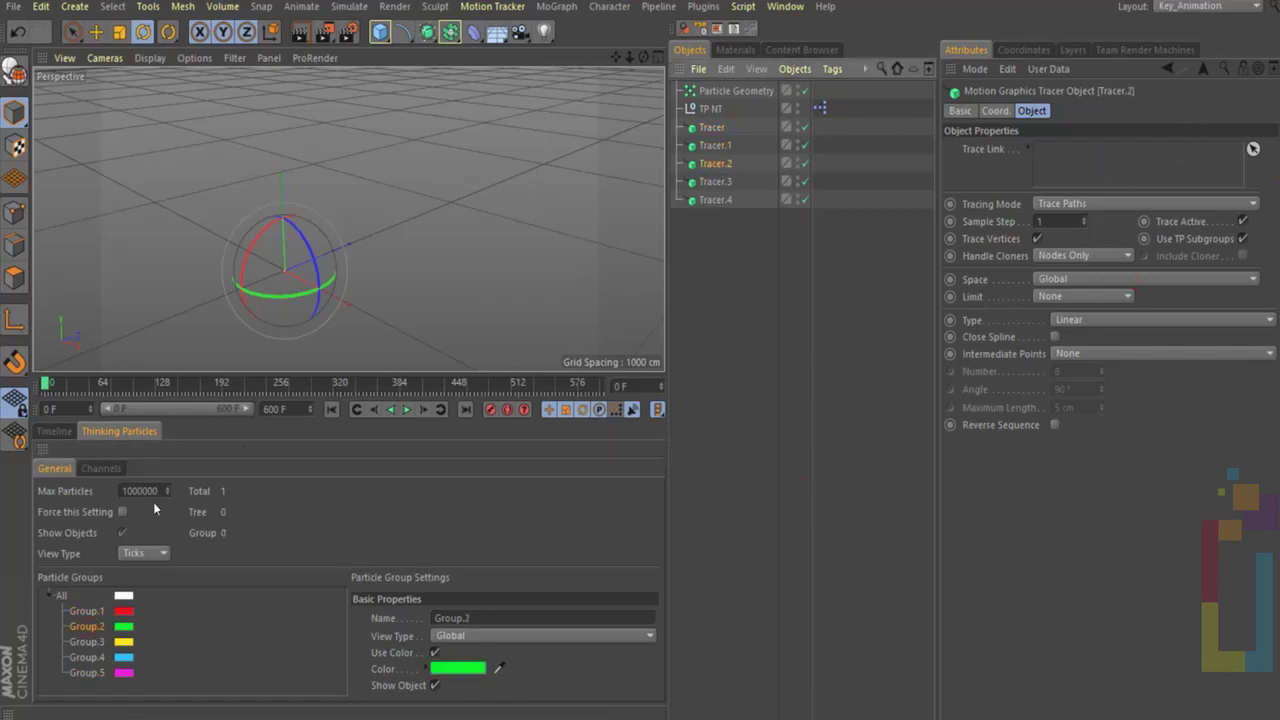
click(87, 641)
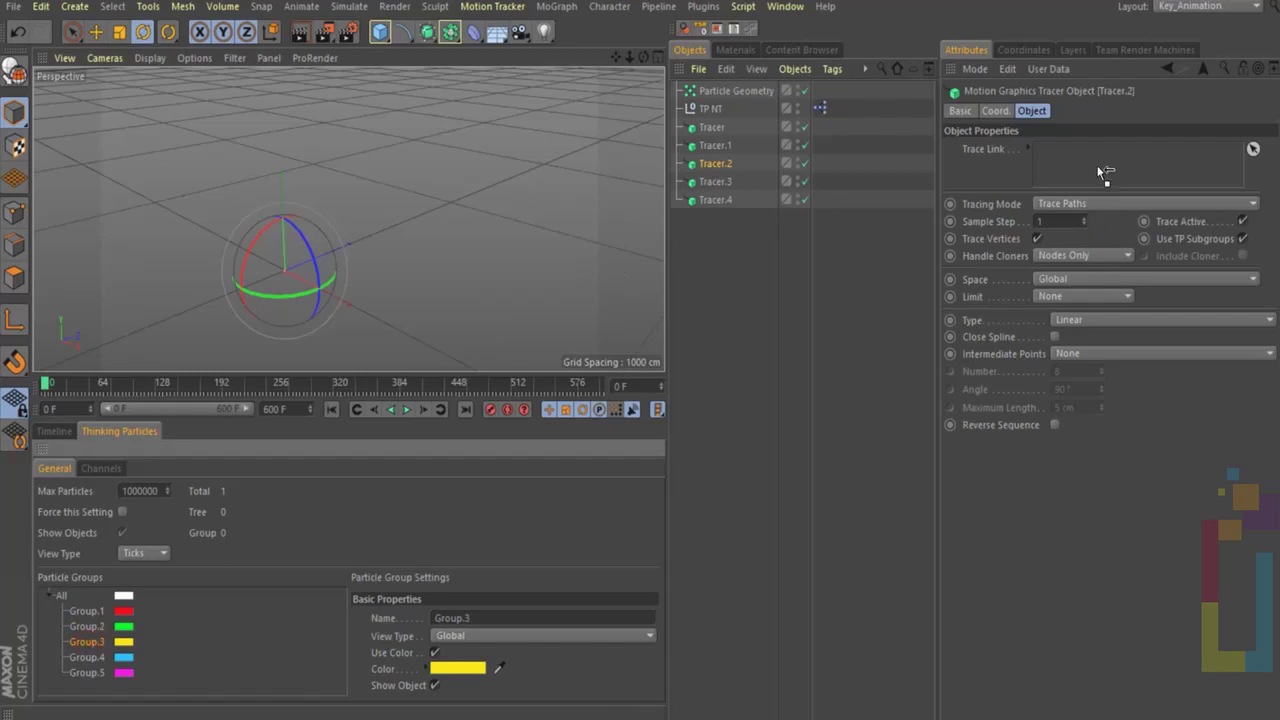
drag(1097, 165, 1097, 165)
click(715, 181)
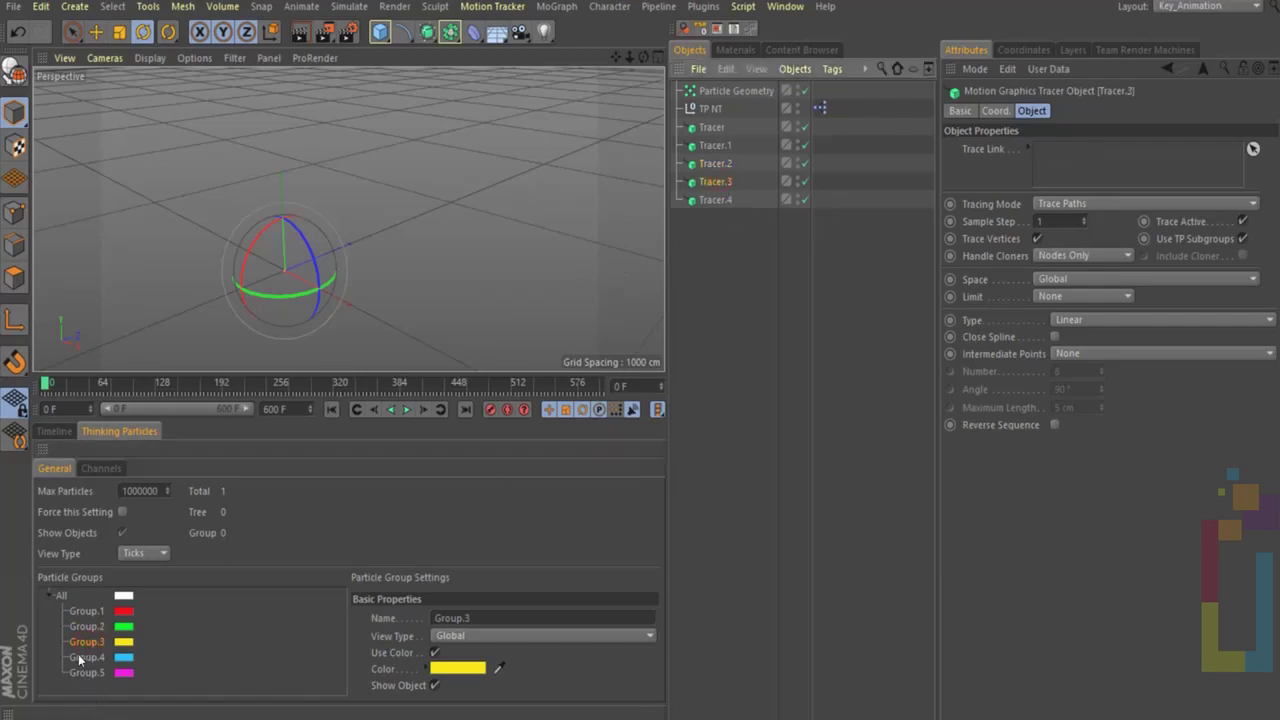
mouse_move(85, 657)
mouse_down()
mouse_move(1110, 138)
mouse_move(1110, 150)
mouse_up()
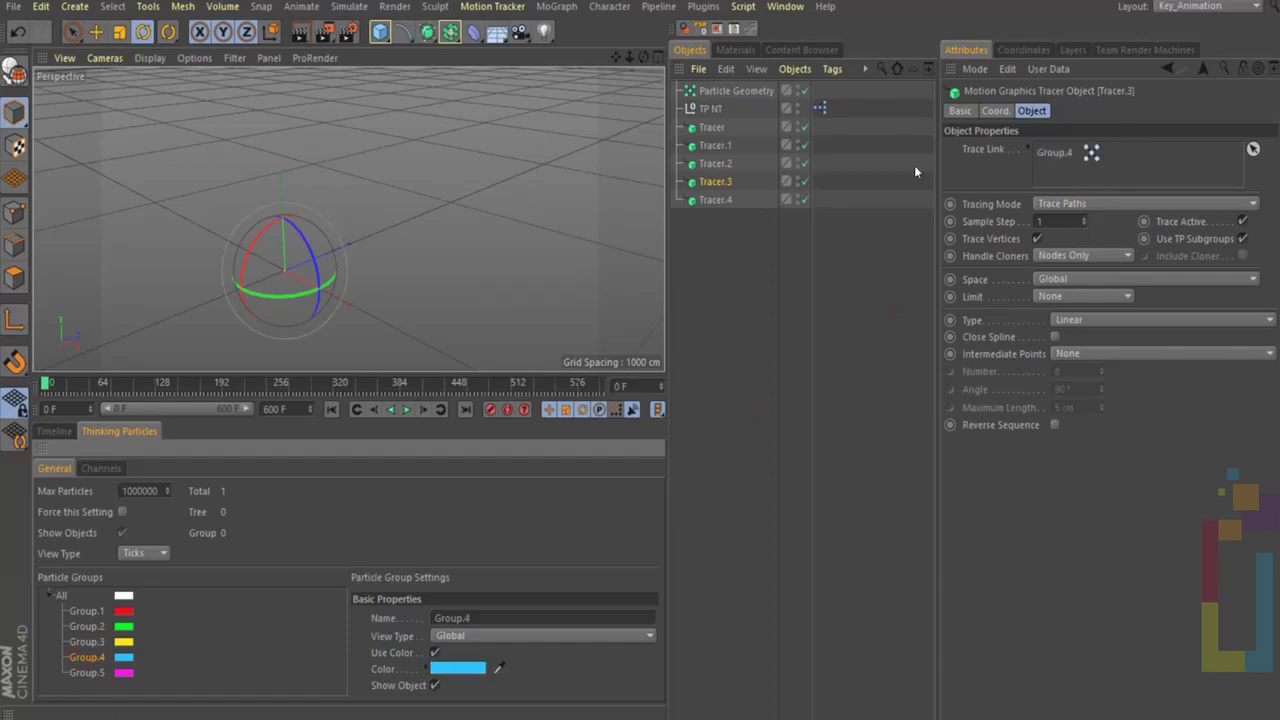
Link Group.5 to Tracer.4, then deselect and orbit the view lower and flatter
click(715, 199)
drag(990, 270, 1105, 156)
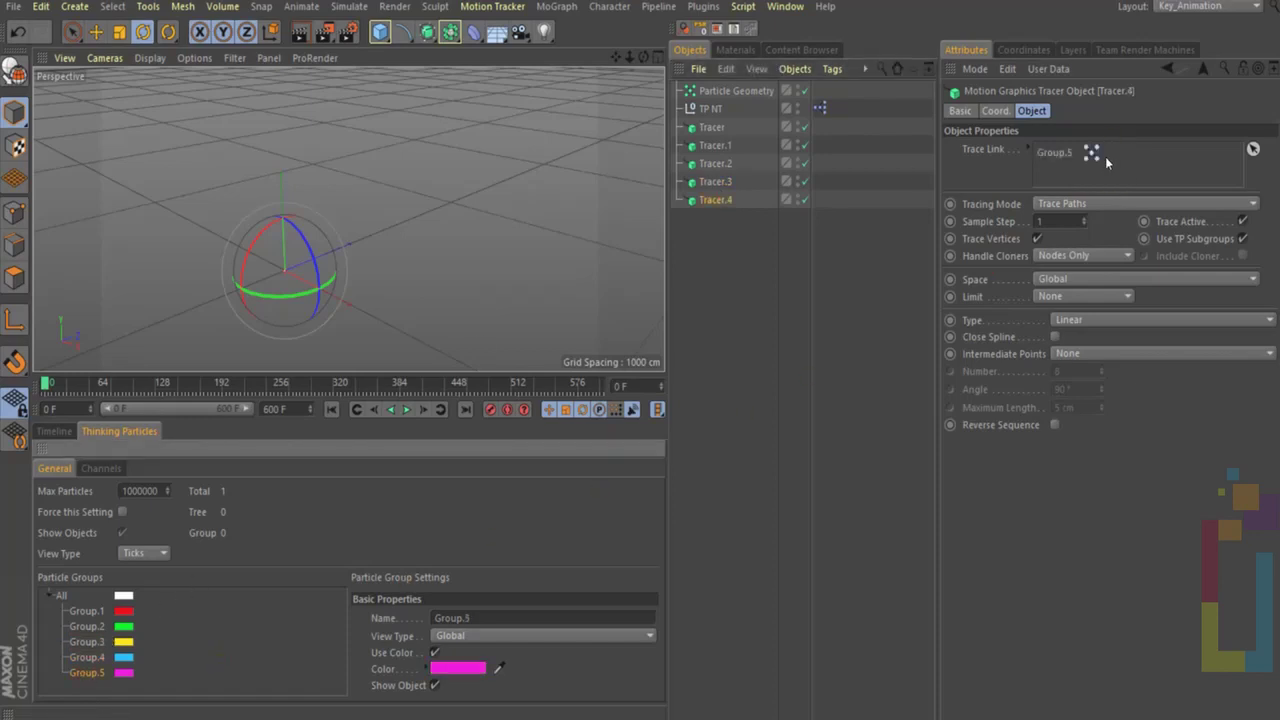
click(372, 207)
alt+drag(348, 219, 348, 219)
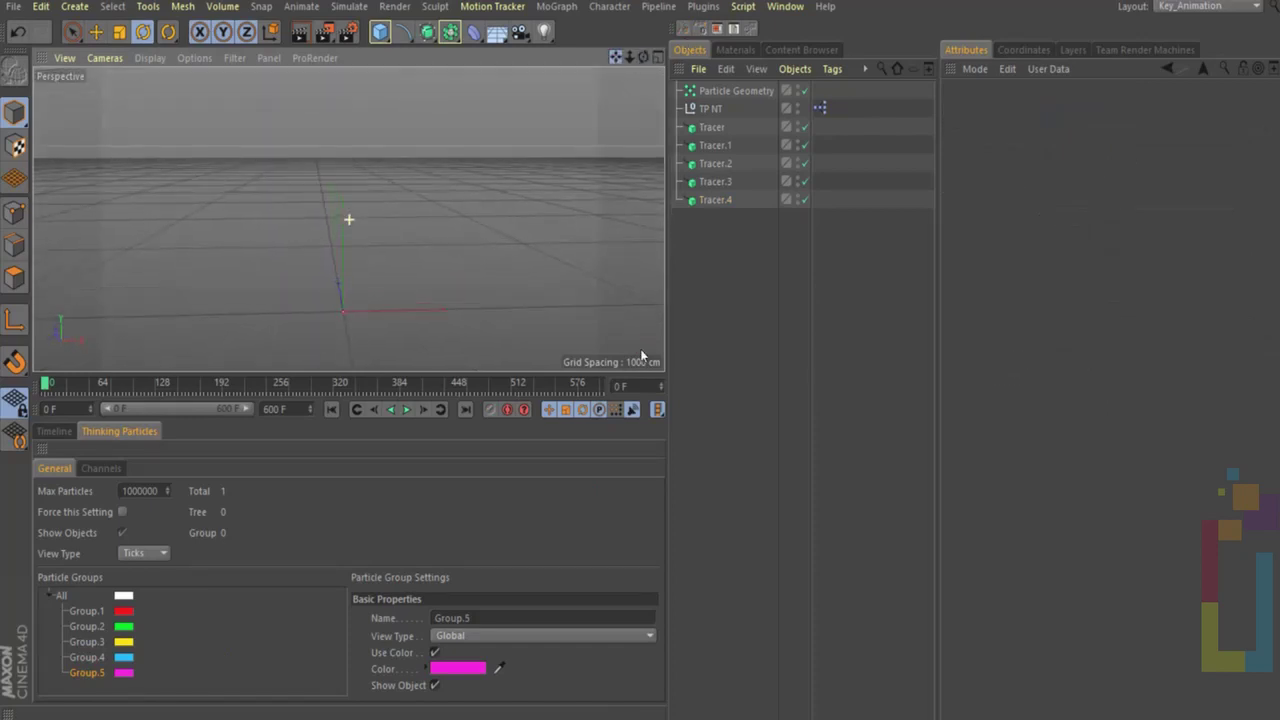
Play the simulation while orbiting the view, stopping at frame 528 with 2486 particles
click(408, 410)
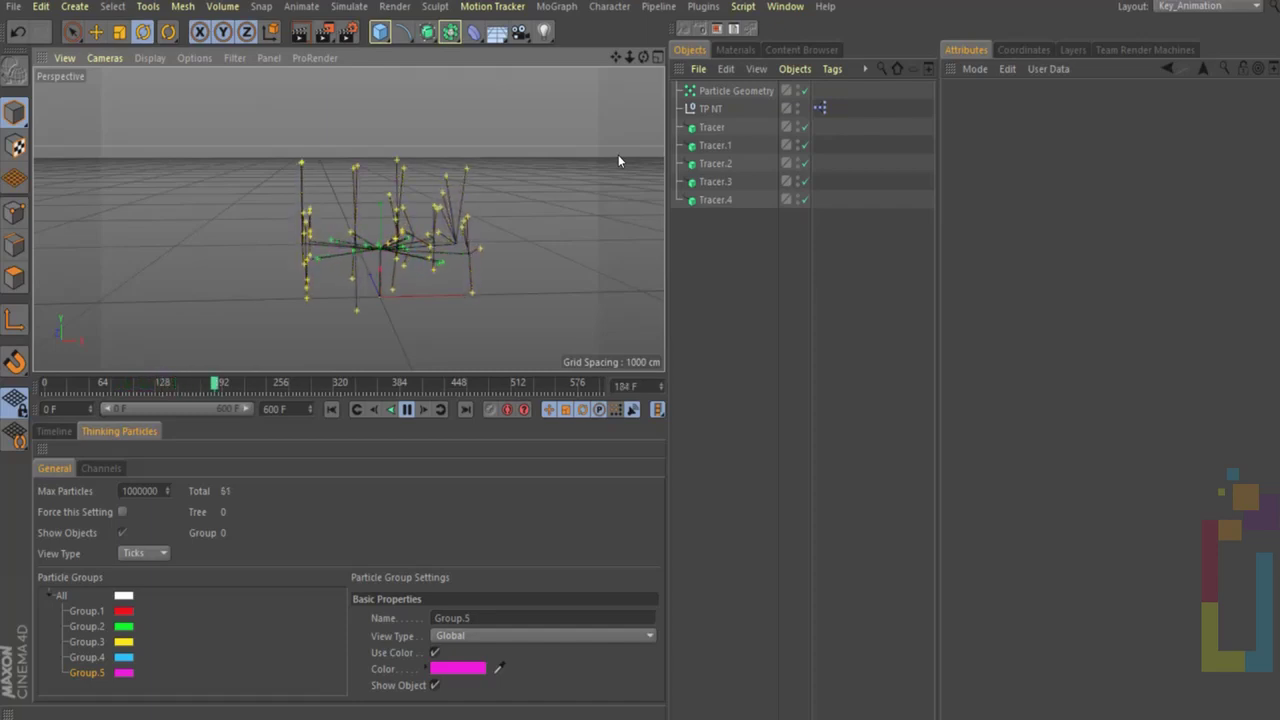
drag(643, 58, 641, 355)
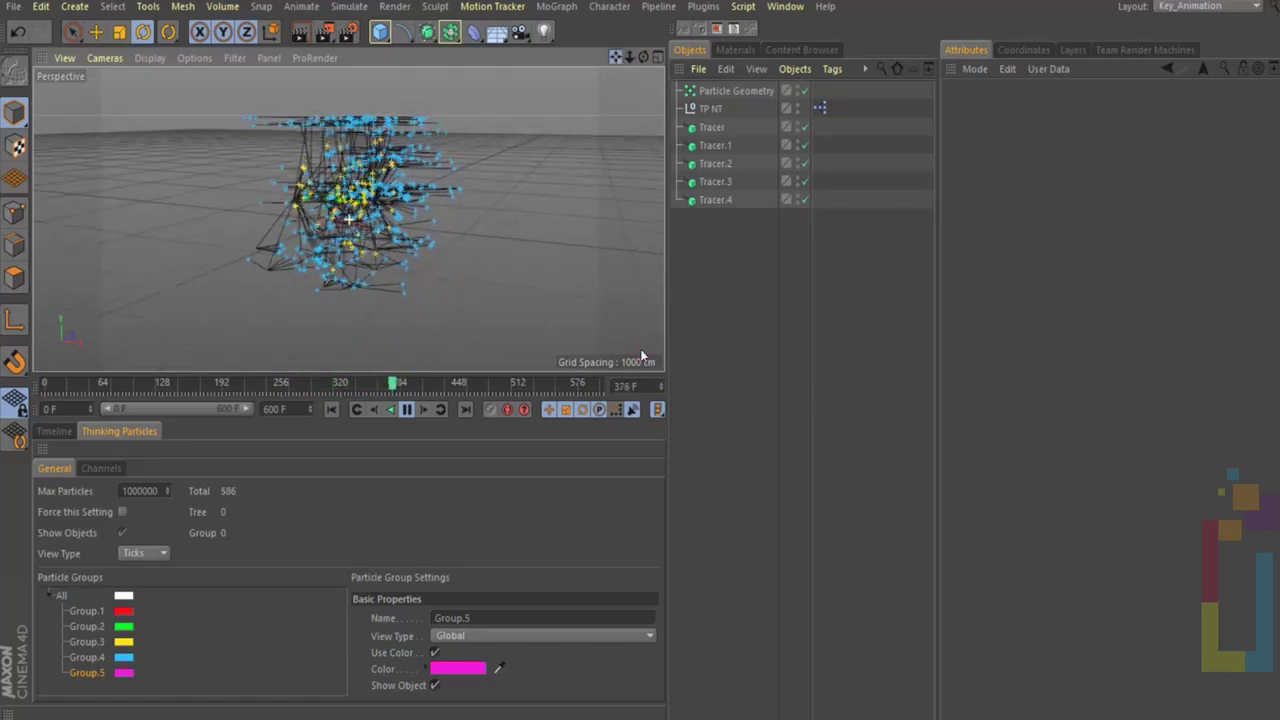
drag(639, 66, 640, 349)
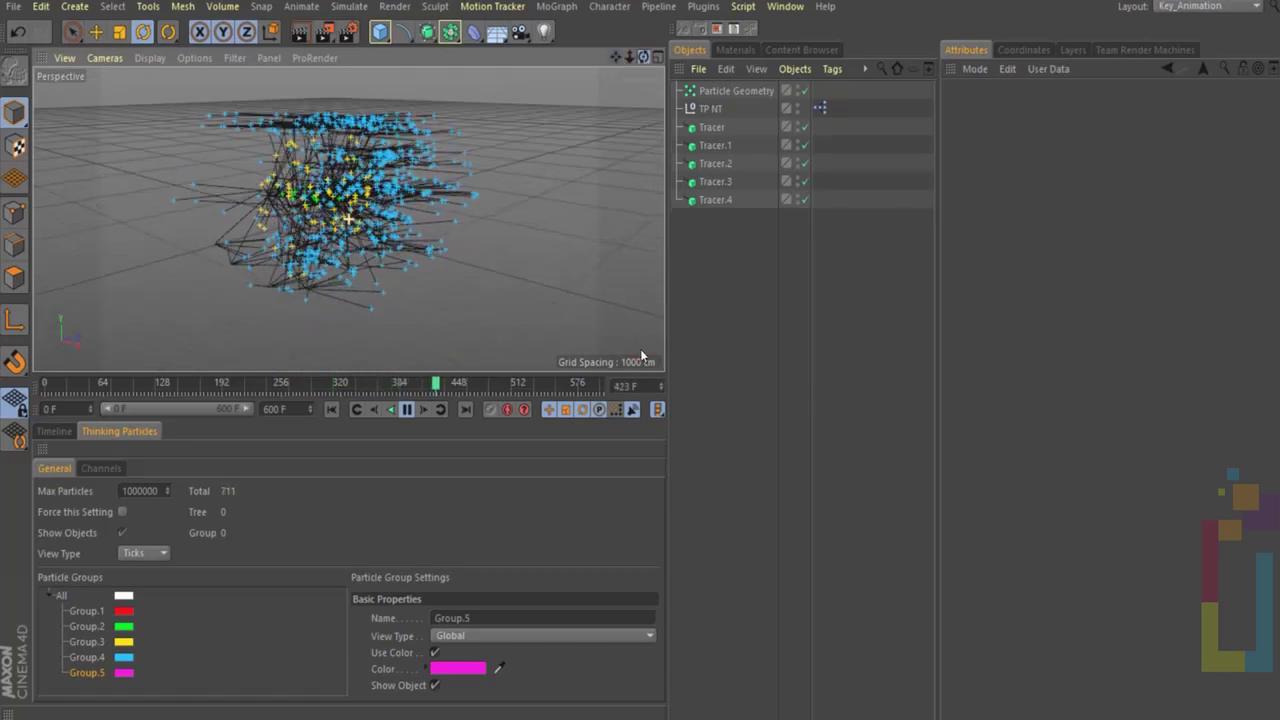
click(406, 409)
drag(643, 57, 640, 348)
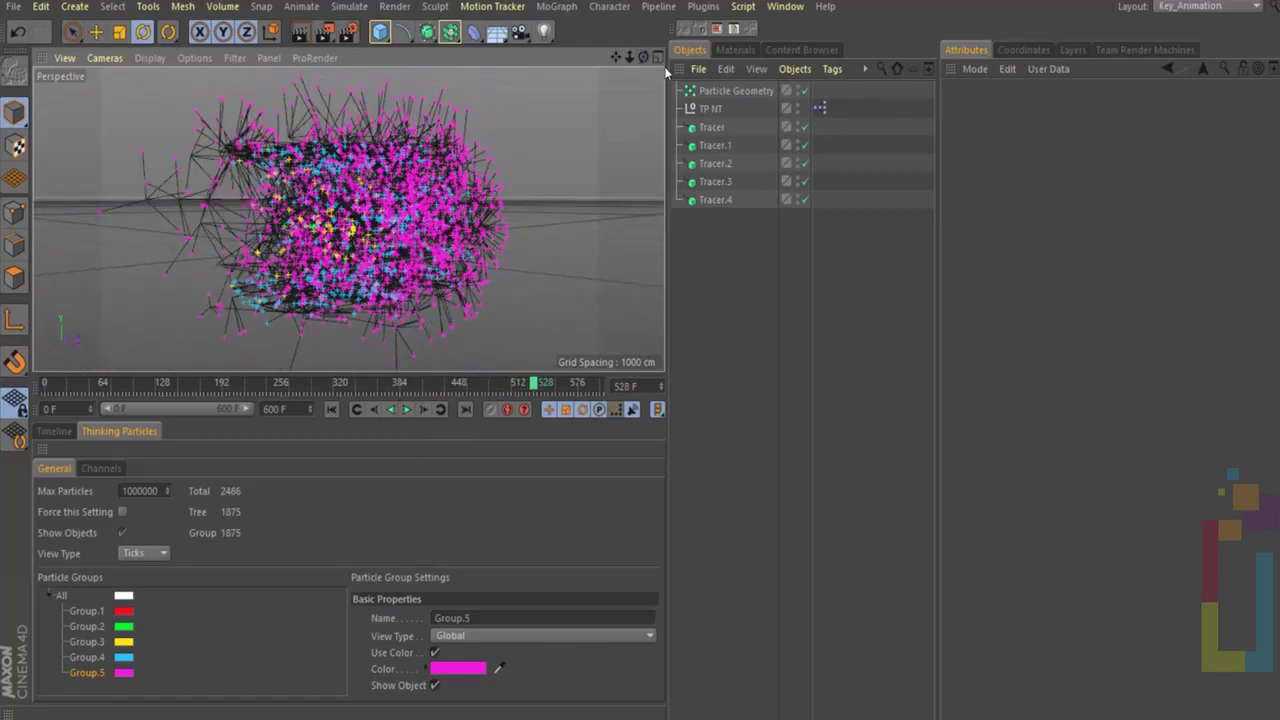
Create a Hair Material in the Material Manager and duplicate it into five copies
click(736, 49)
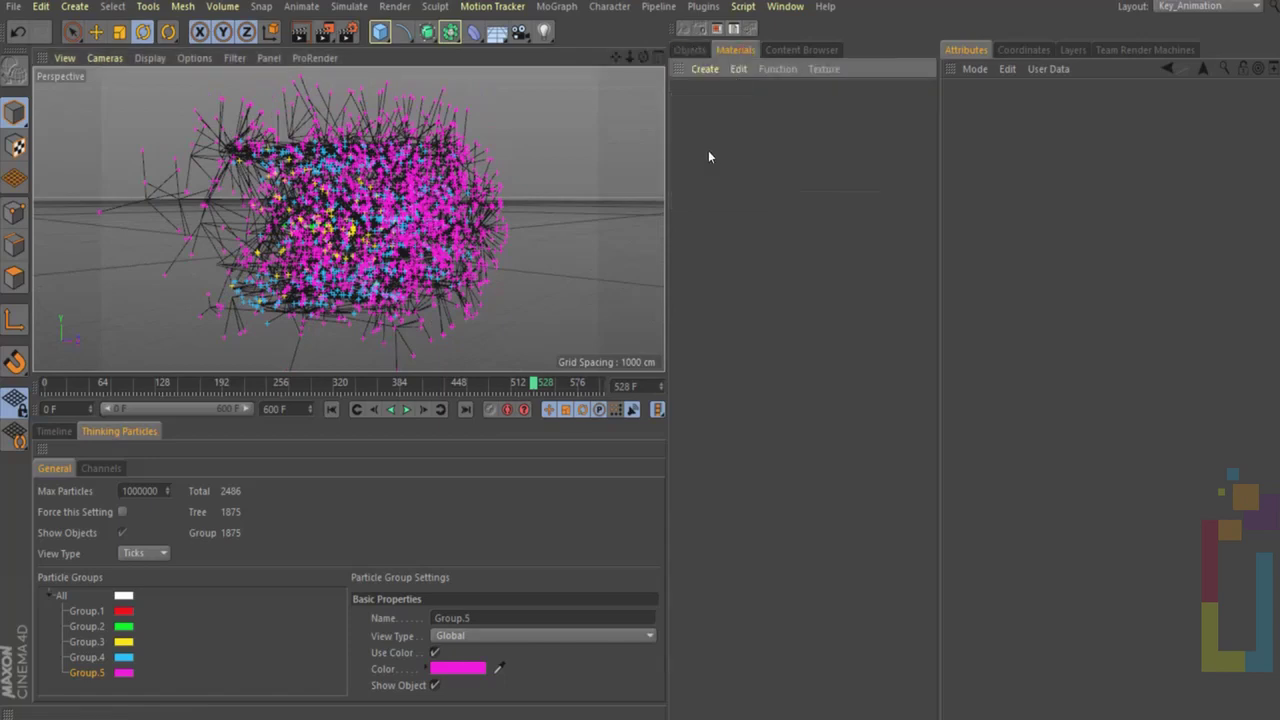
click(703, 69)
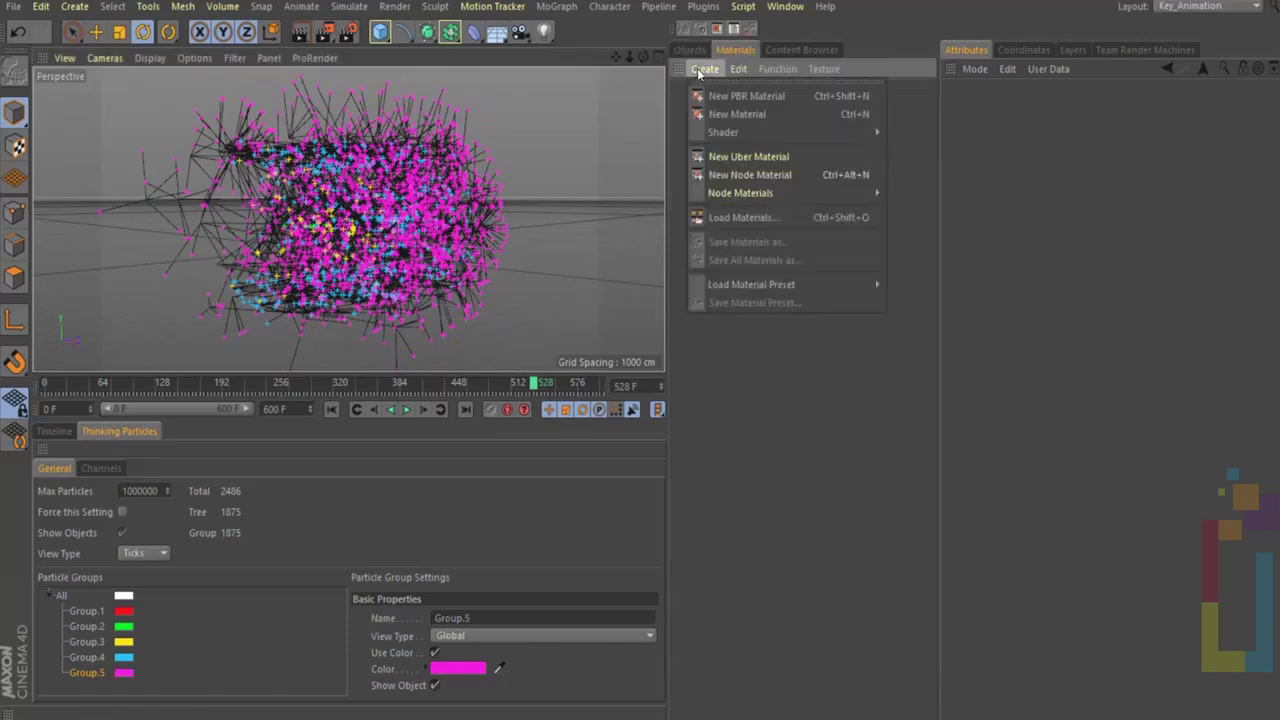
mouse_move(749, 131)
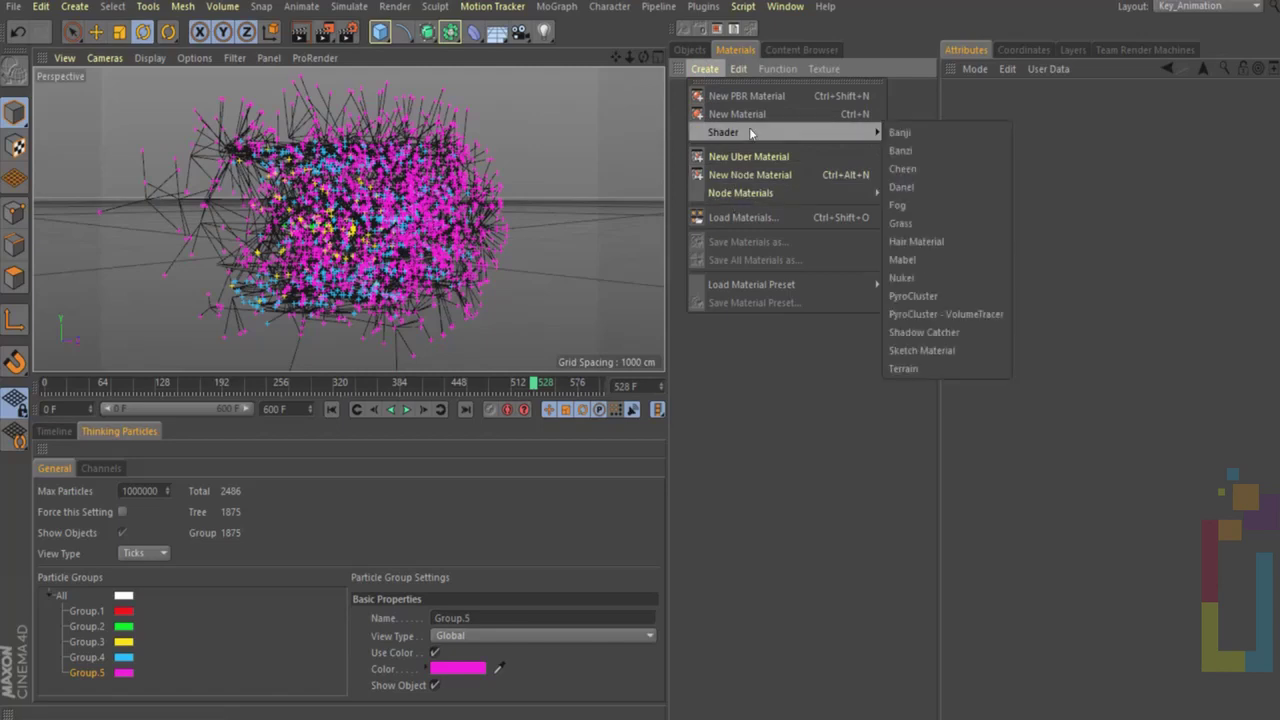
click(940, 243)
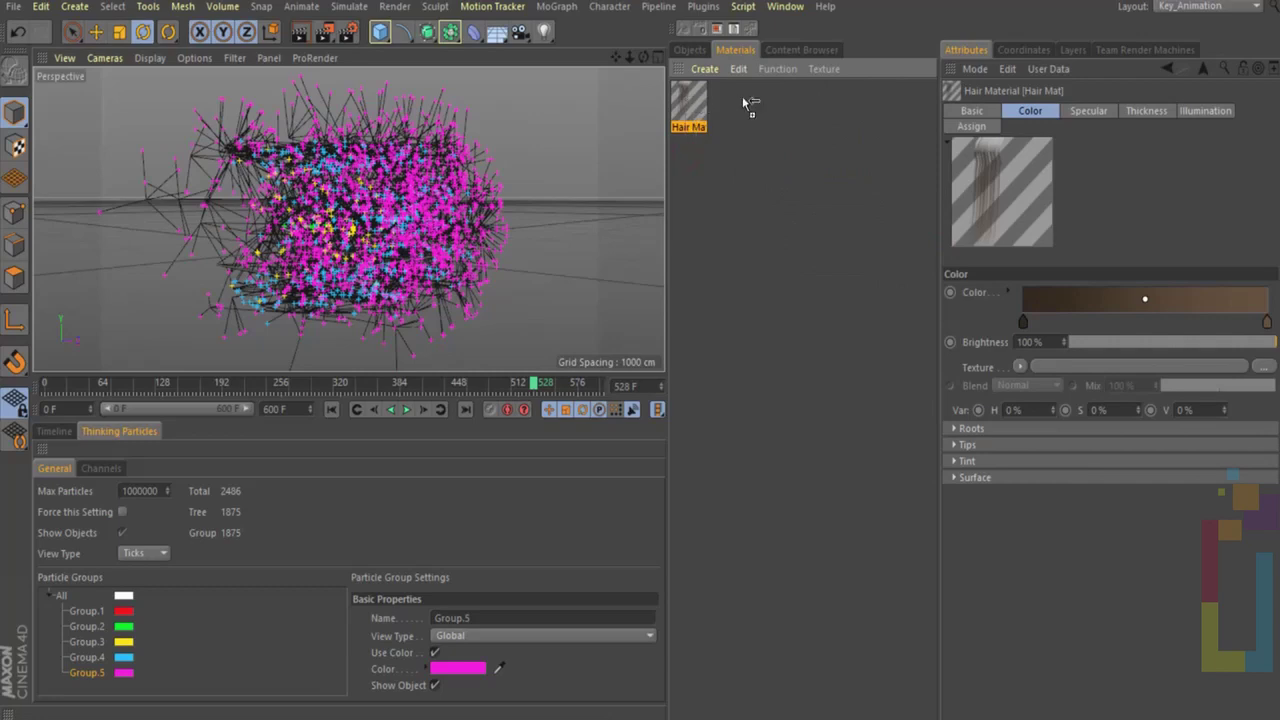
ctrl+drag(747, 103, 748, 114)
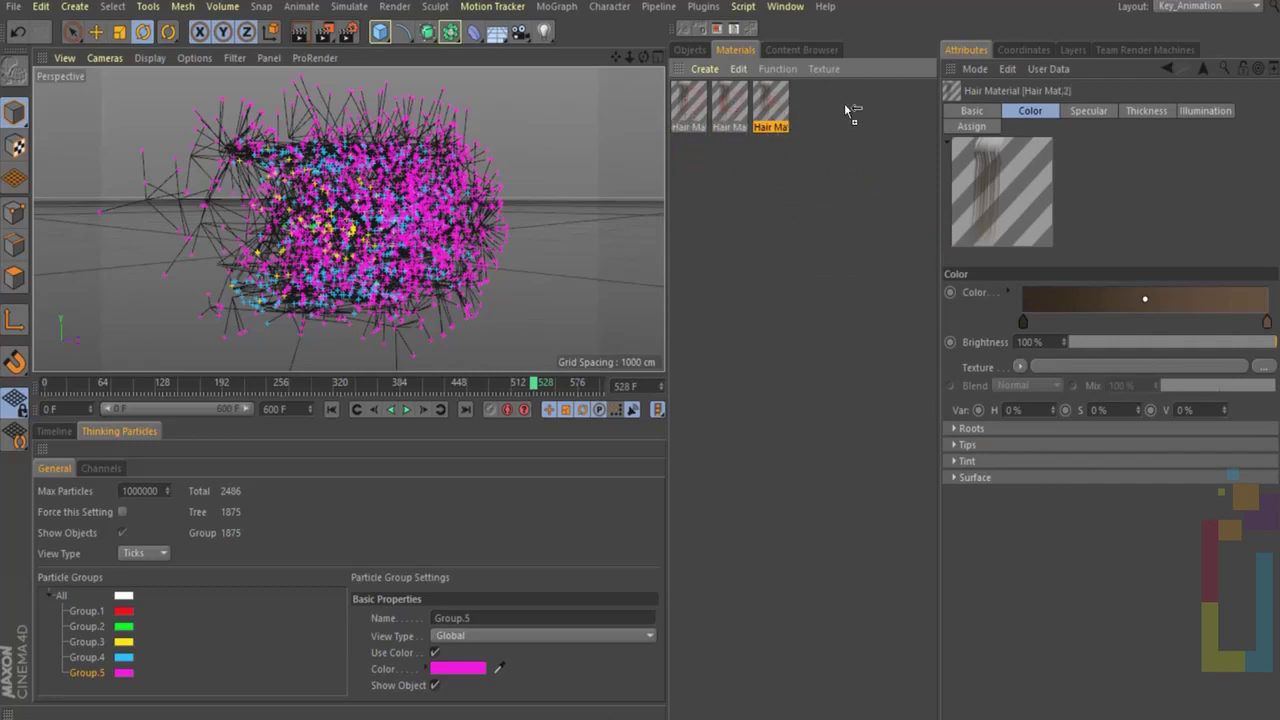
ctrl+drag(845, 104, 852, 105)
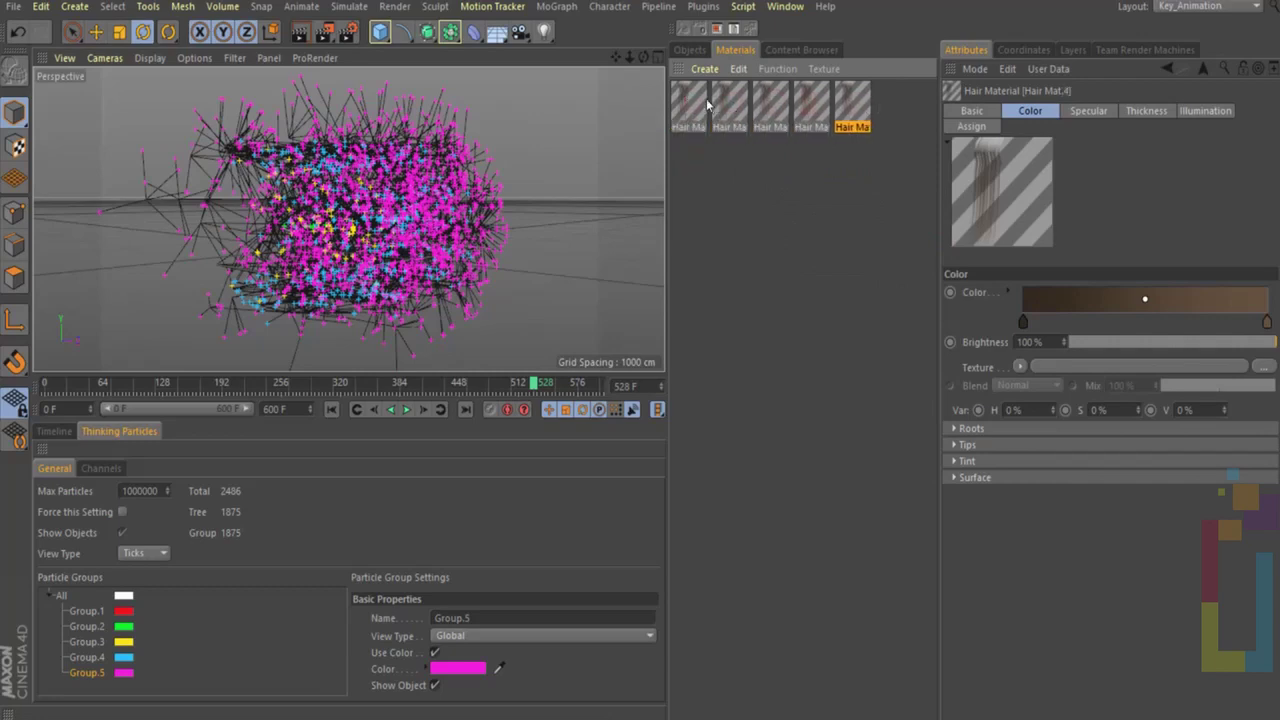
Set the first Hair Mat's left gradient knot to bright green
click(688, 103)
click(1022, 321)
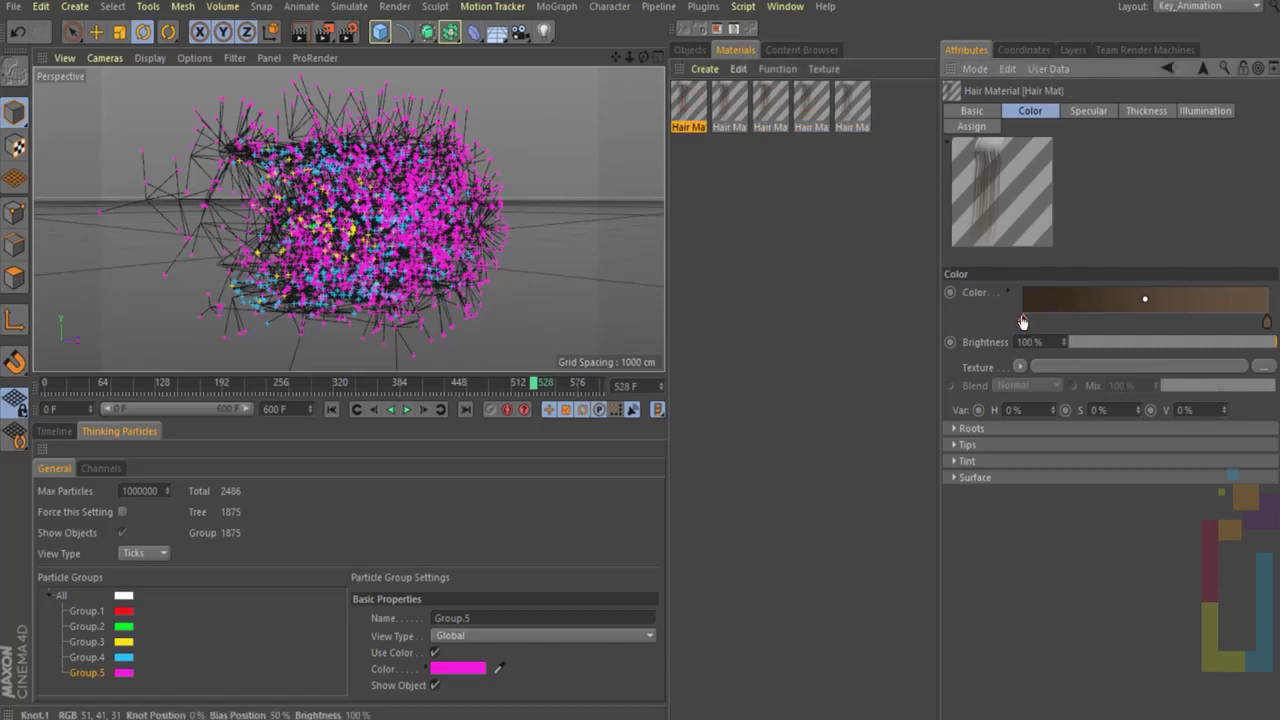
double_click(1022, 321)
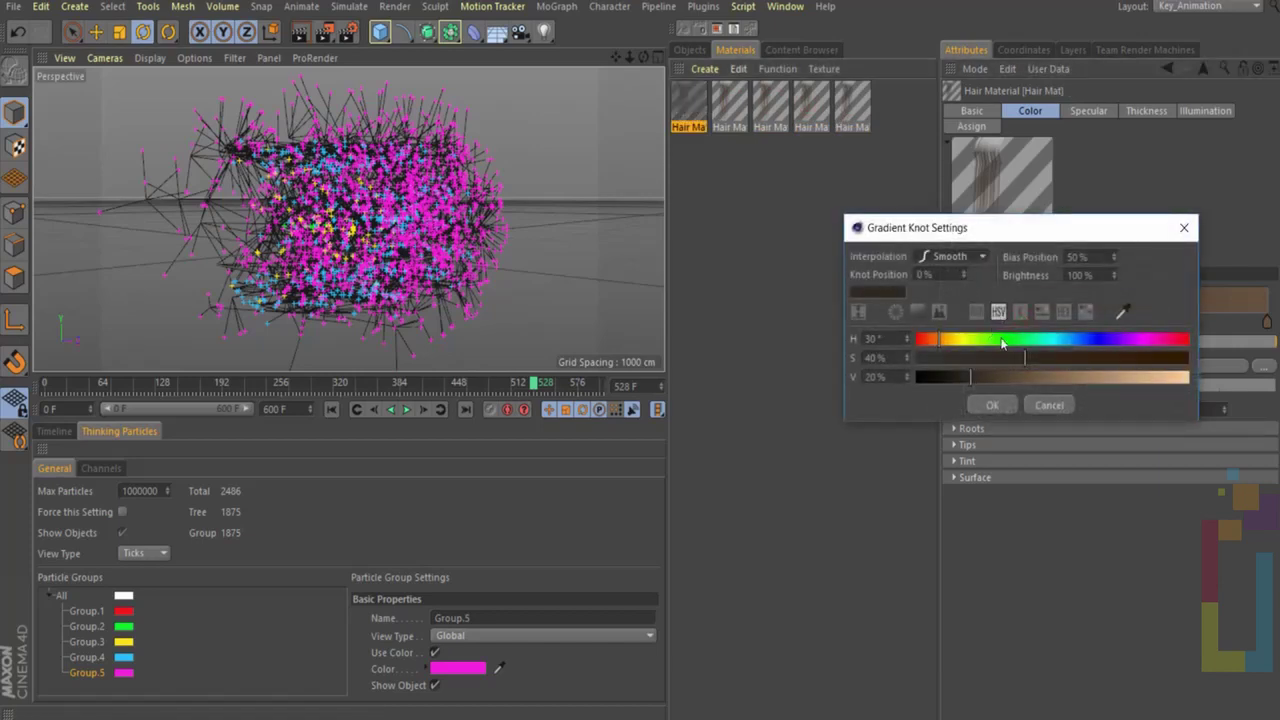
click(1003, 341)
click(1078, 377)
click(992, 405)
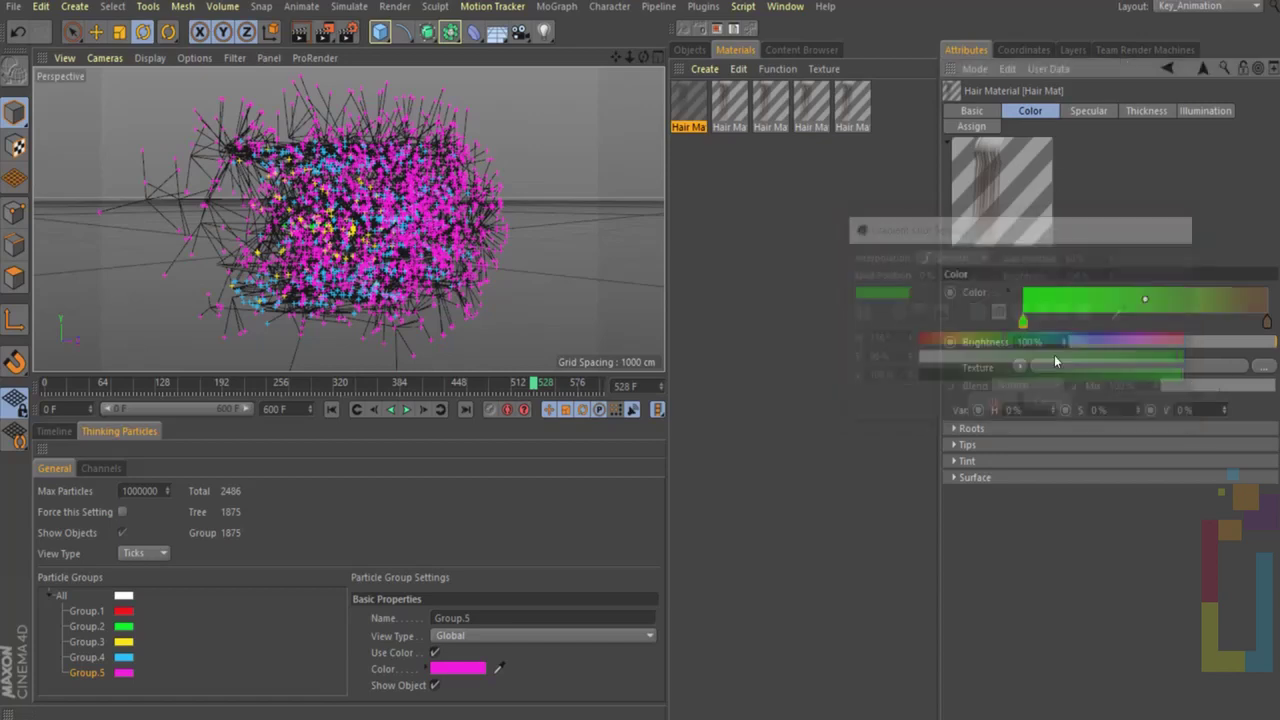
Make Hair Mat.1's gradient pink and remove its brown right-hand knot
click(730, 102)
double_click(1023, 321)
click(1160, 340)
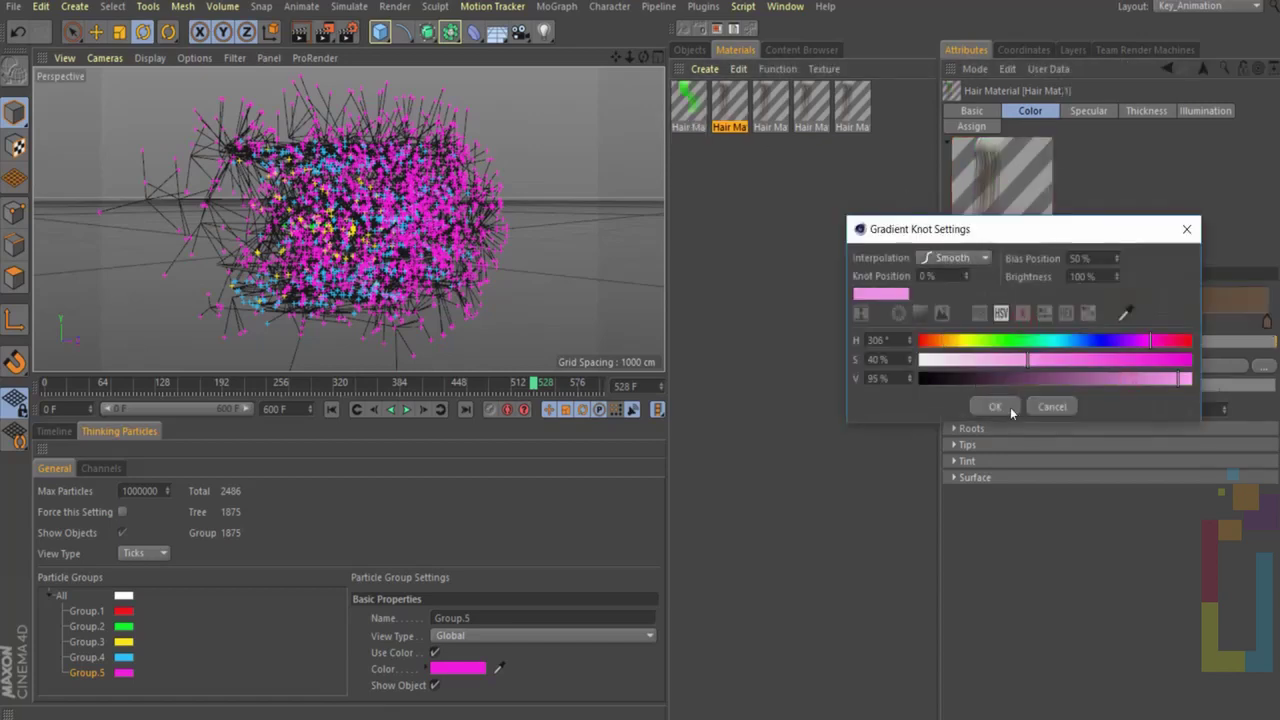
click(992, 405)
drag(1267, 321, 1210, 400)
Set Hair Mat.2's gradient knot colour to cyan
click(770, 102)
double_click(1023, 321)
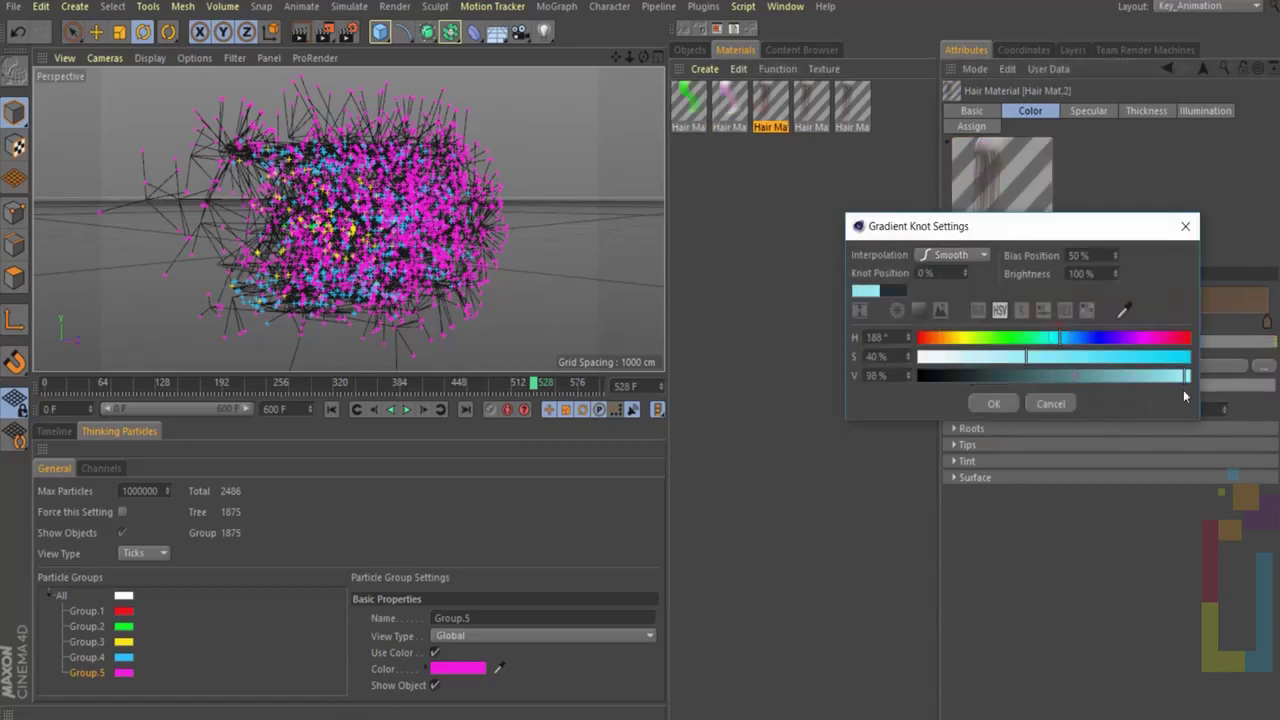
click(1060, 343)
click(992, 405)
Set Hair Mat.3's left gradient knot colour to yellow
double_click(811, 102)
click(717, 94)
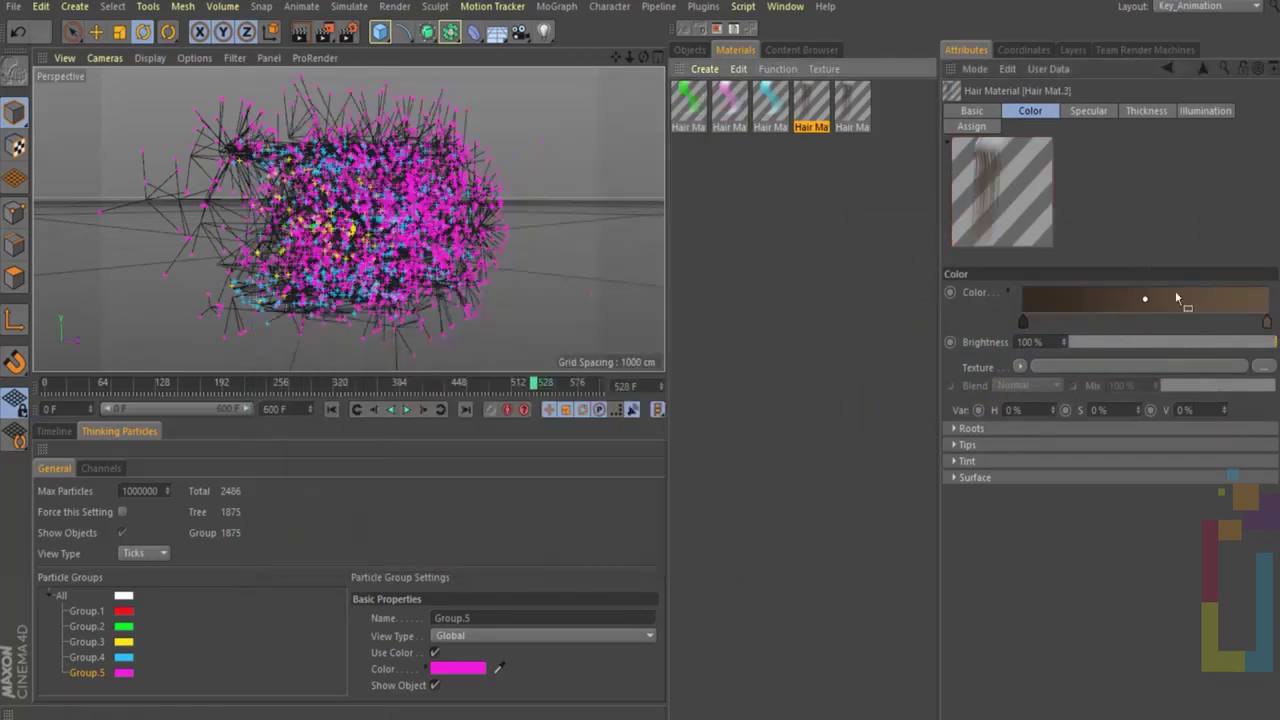
click(1023, 322)
double_click(1023, 321)
click(961, 343)
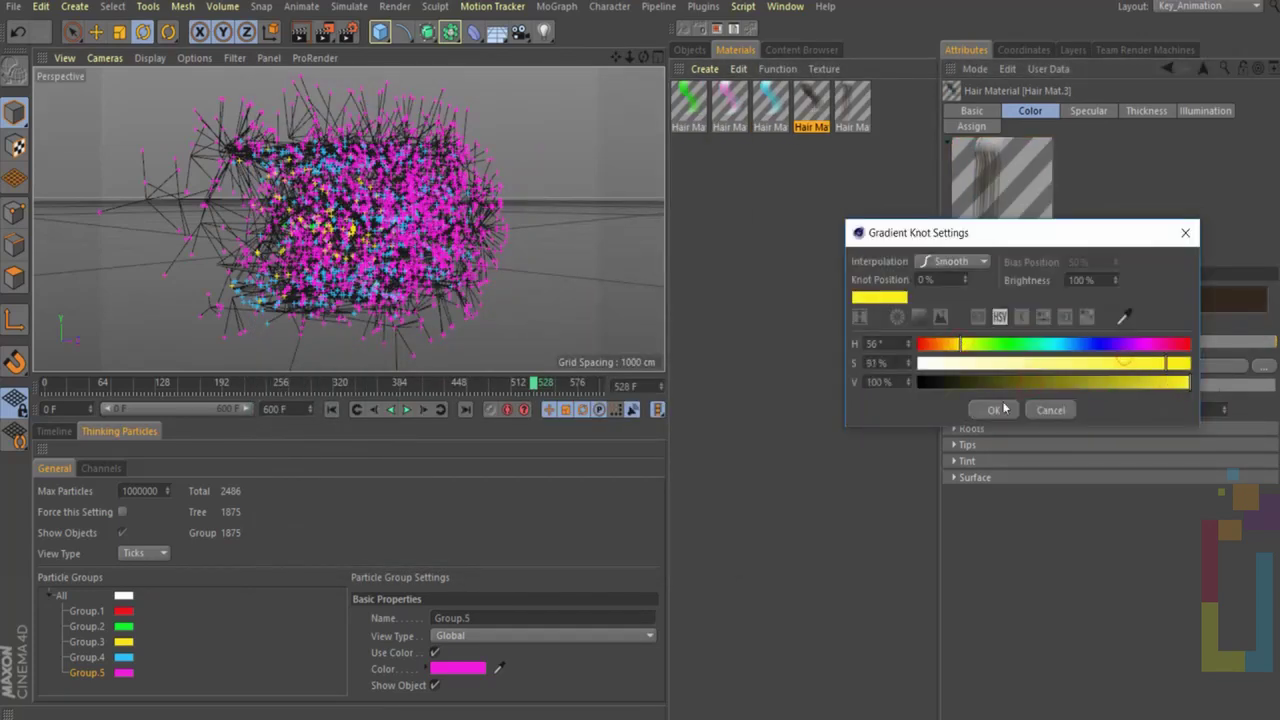
click(992, 405)
Make both gradient knots of Hair Mat.4 red, then select all five materials
click(852, 102)
double_click(1270, 322)
click(922, 343)
click(992, 405)
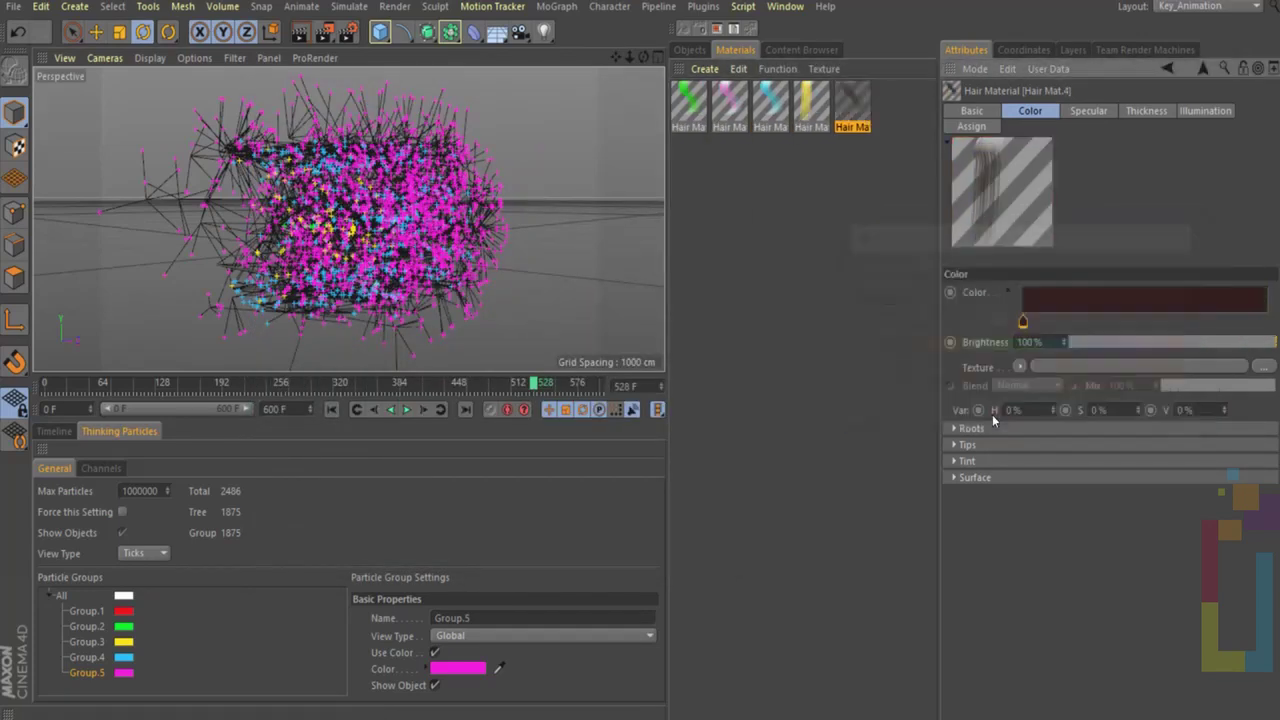
double_click(1023, 321)
click(922, 343)
click(996, 410)
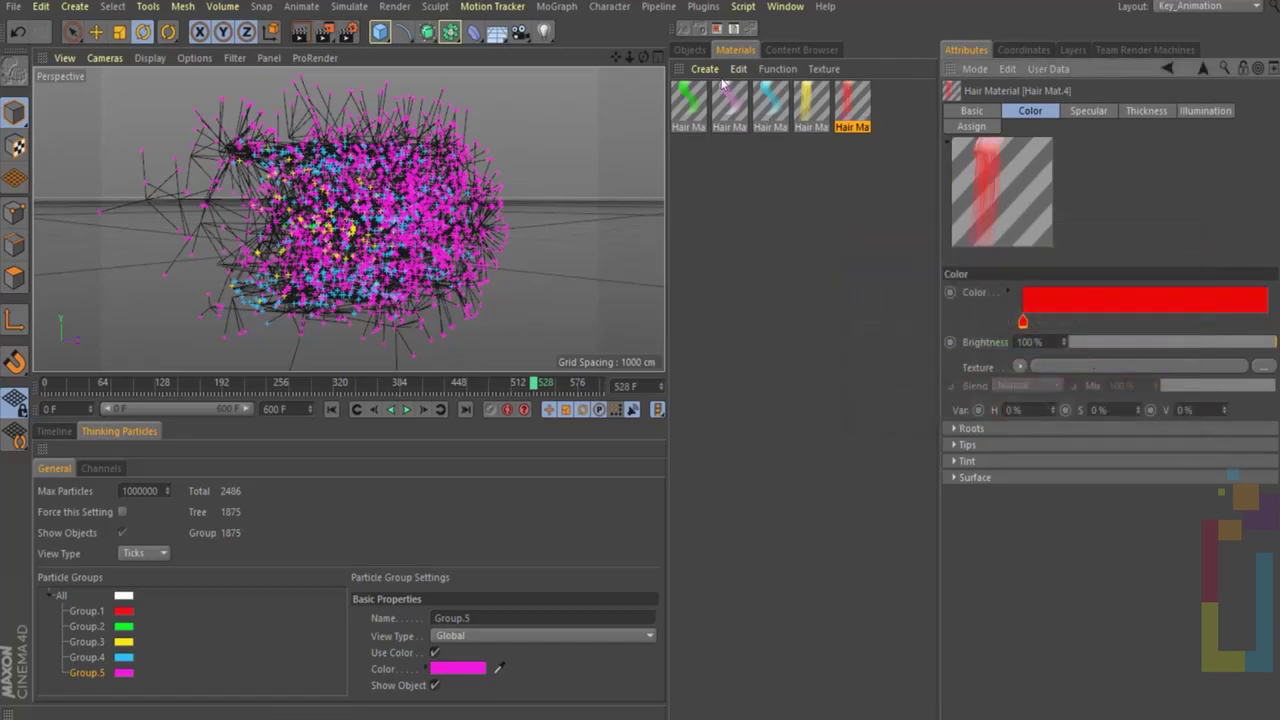
shift+click(686, 98)
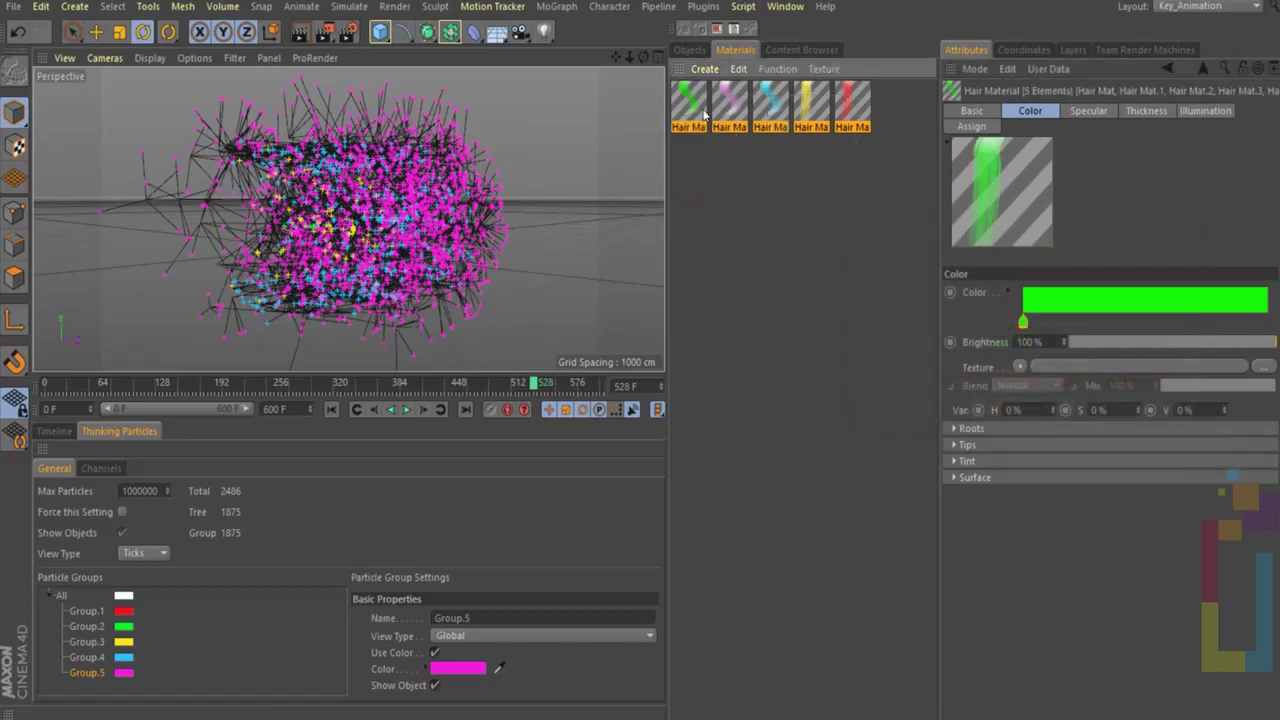
Apply all five hair materials to Tracer, then move individual material tags onto the other Tracers
click(690, 50)
drag(718, 133, 720, 128)
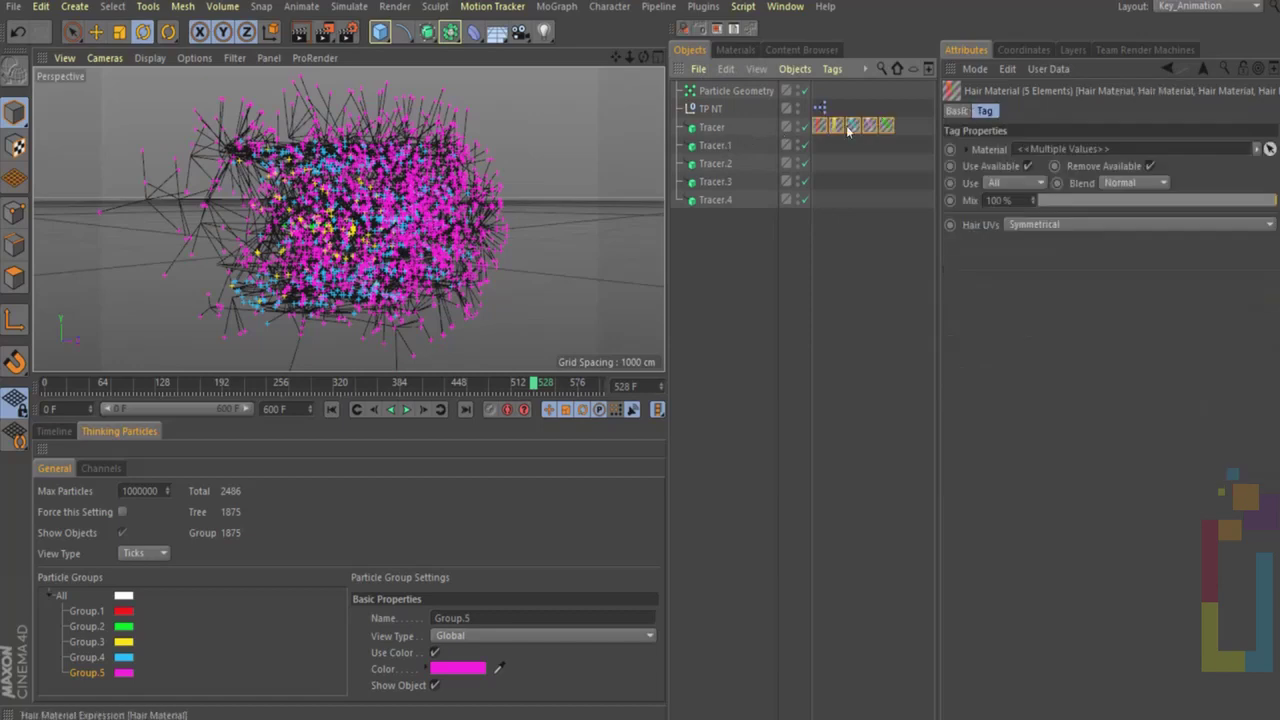
click(833, 126)
drag(829, 131, 818, 165)
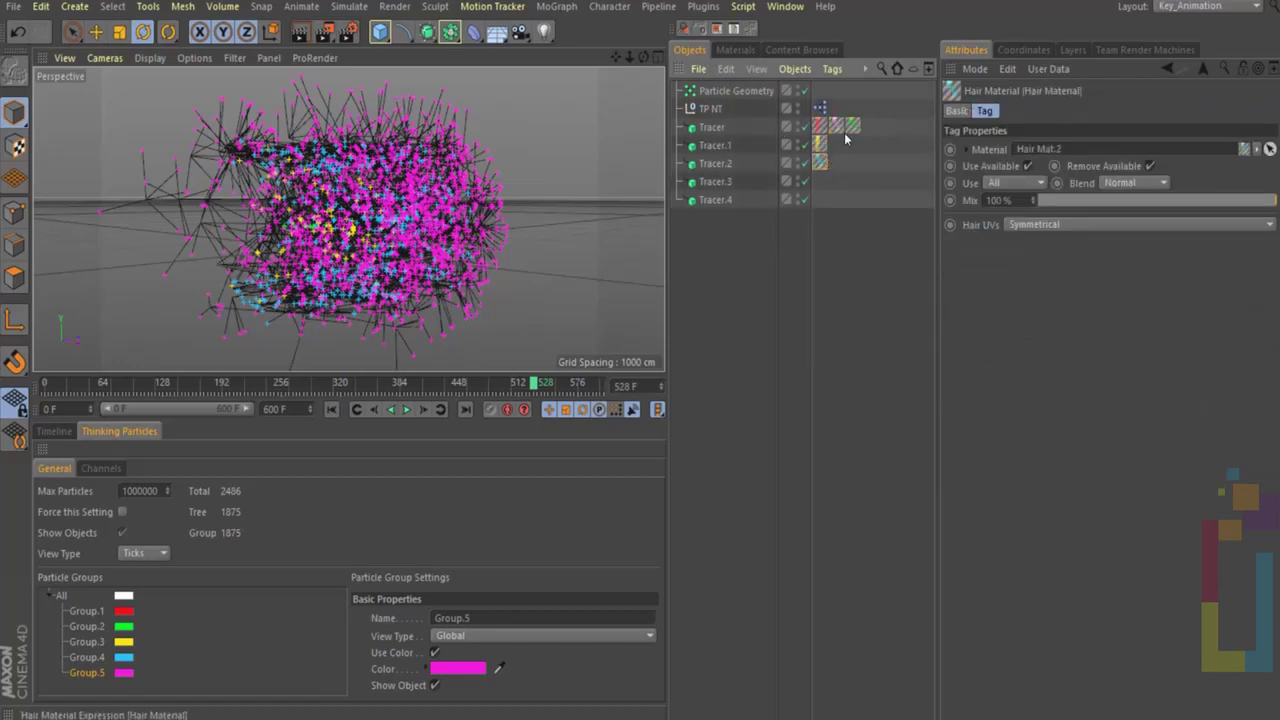
double_click(837, 129)
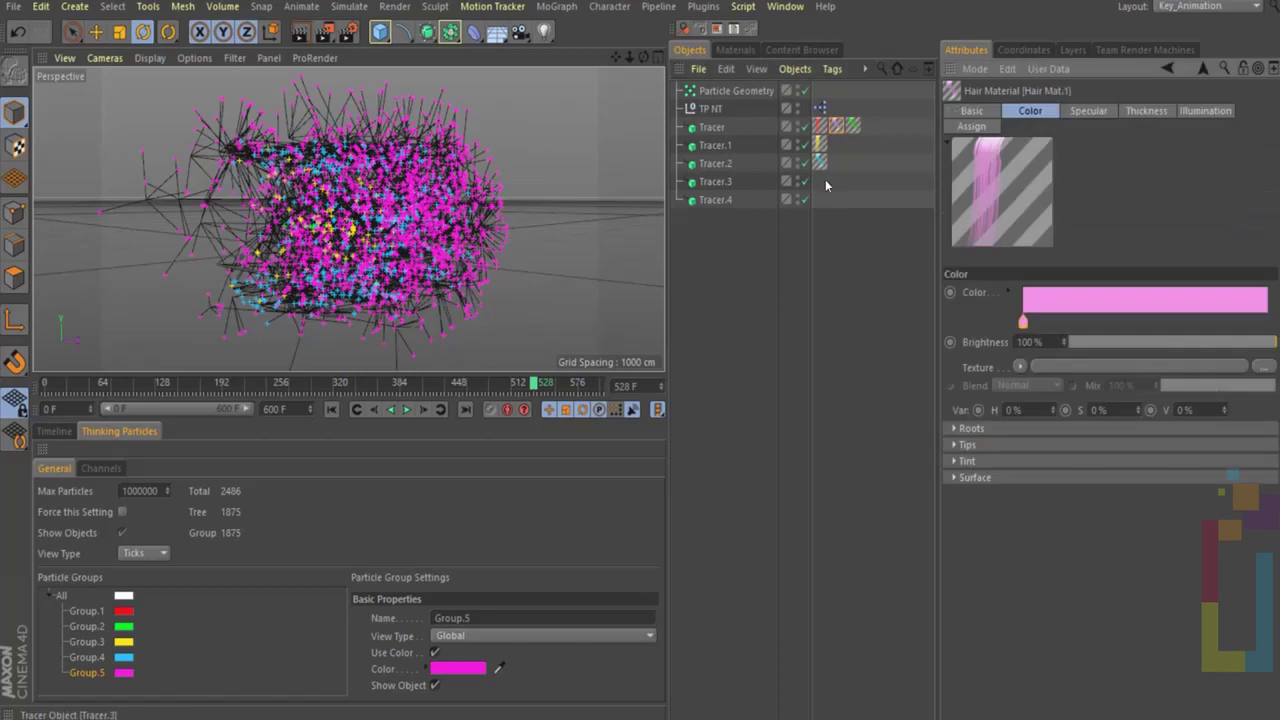
drag(836, 127, 819, 201)
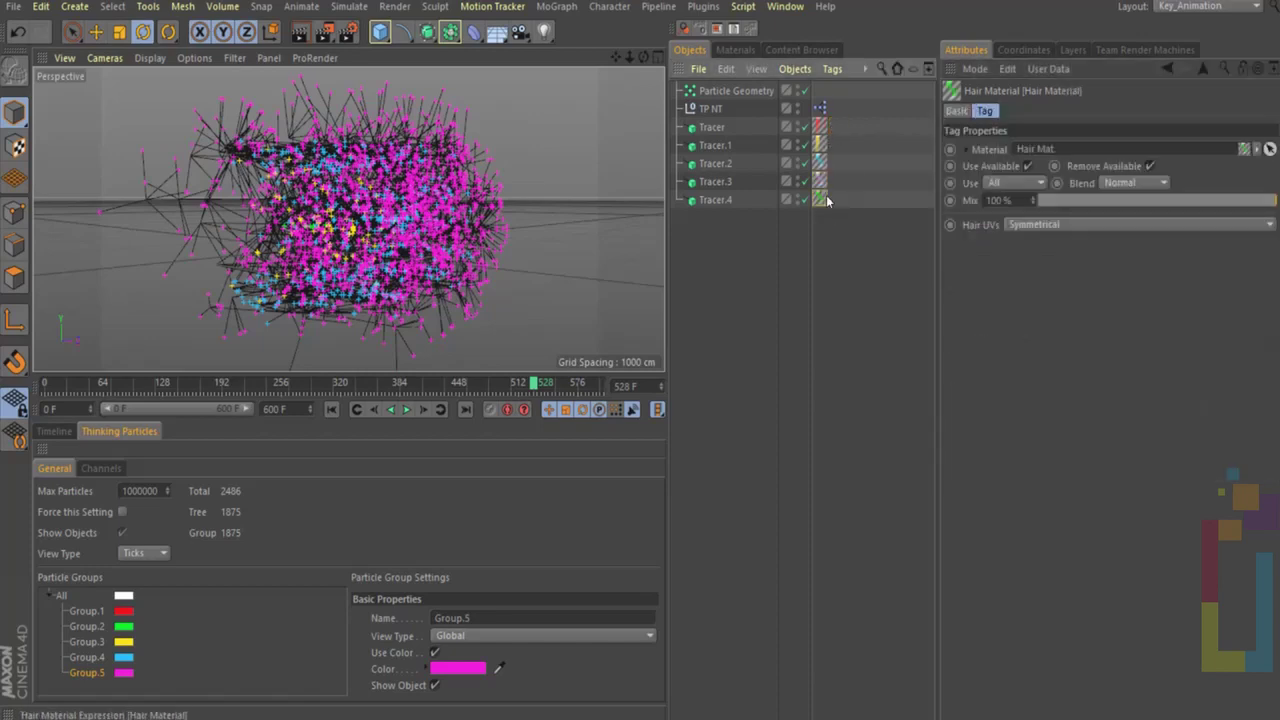
Render frame 528 at 1280x720 to preview the green, pink, cyan and yellow strands
click(326, 35)
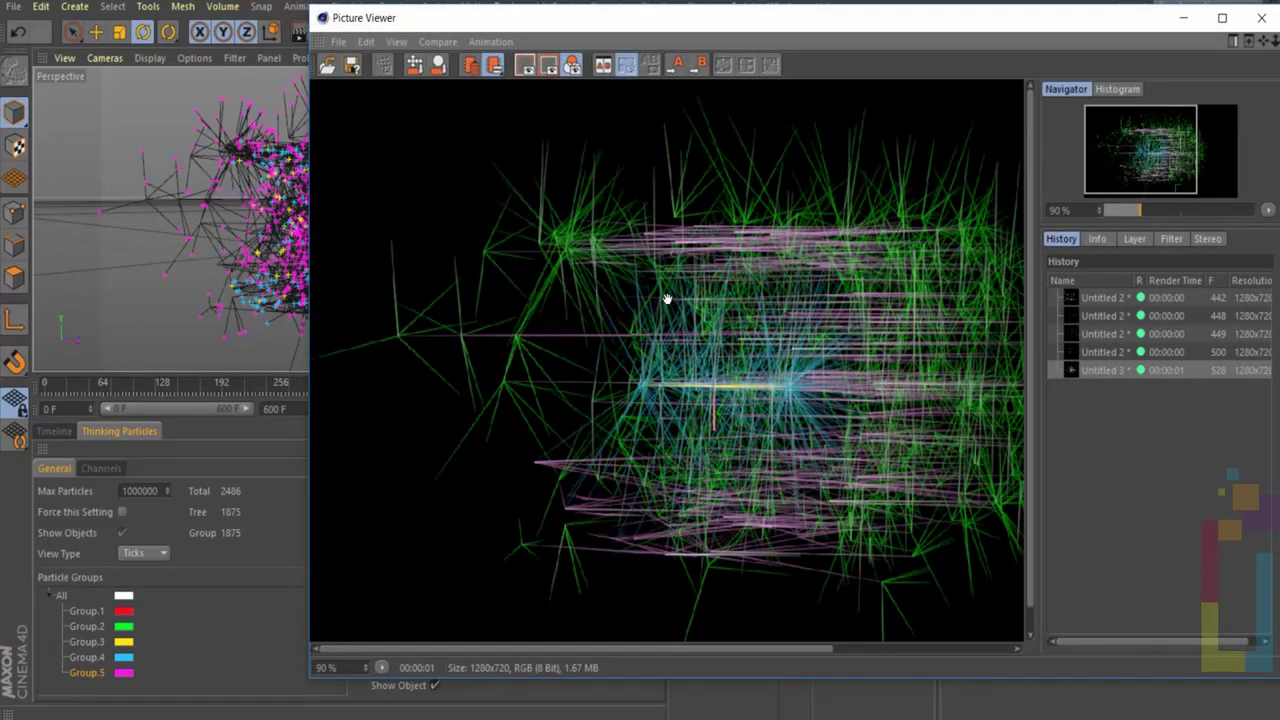
scroll(667, 298, down, 1)
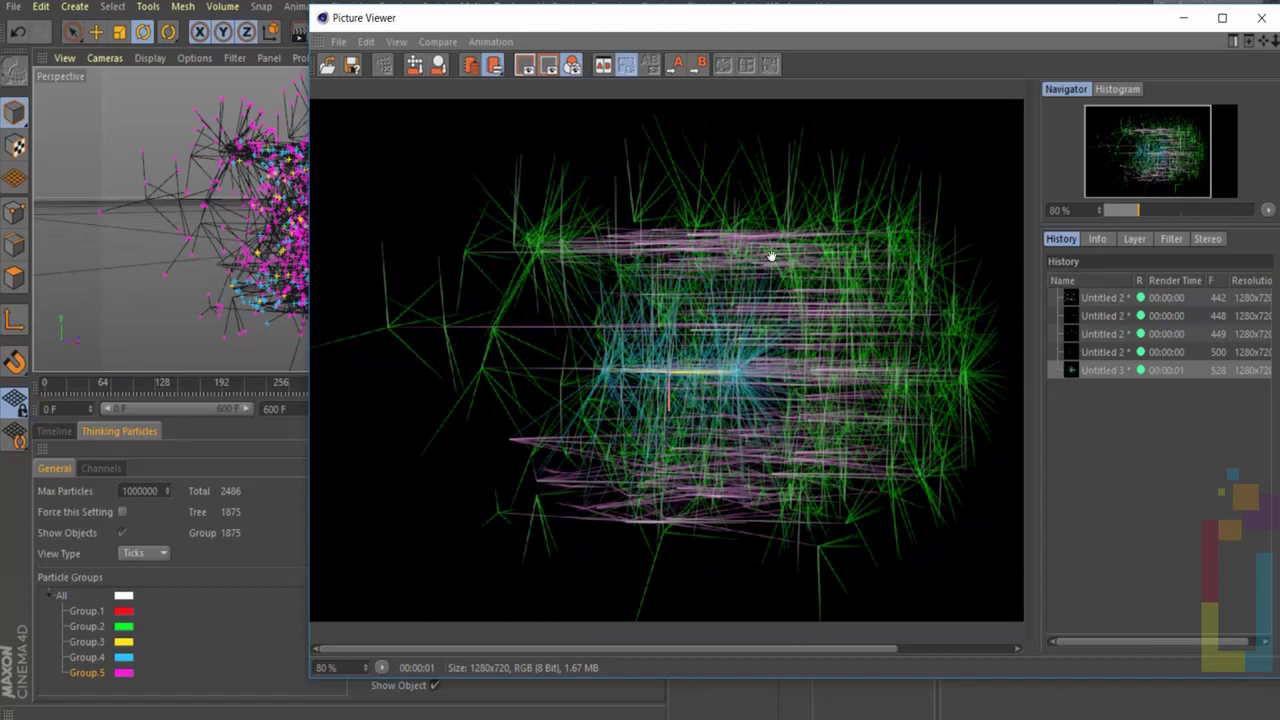
click(1261, 17)
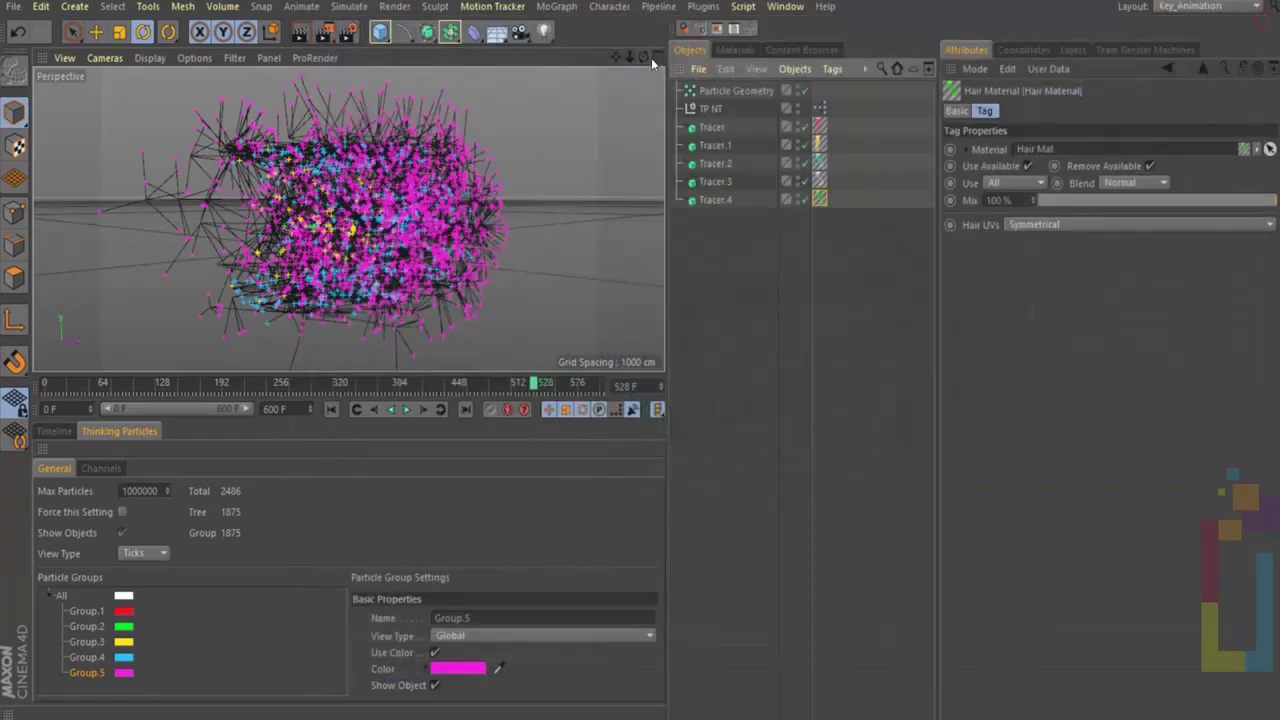
Move the view into the hair cloud, render it again to check, then orbit the cluster
drag(644, 58, 641, 368)
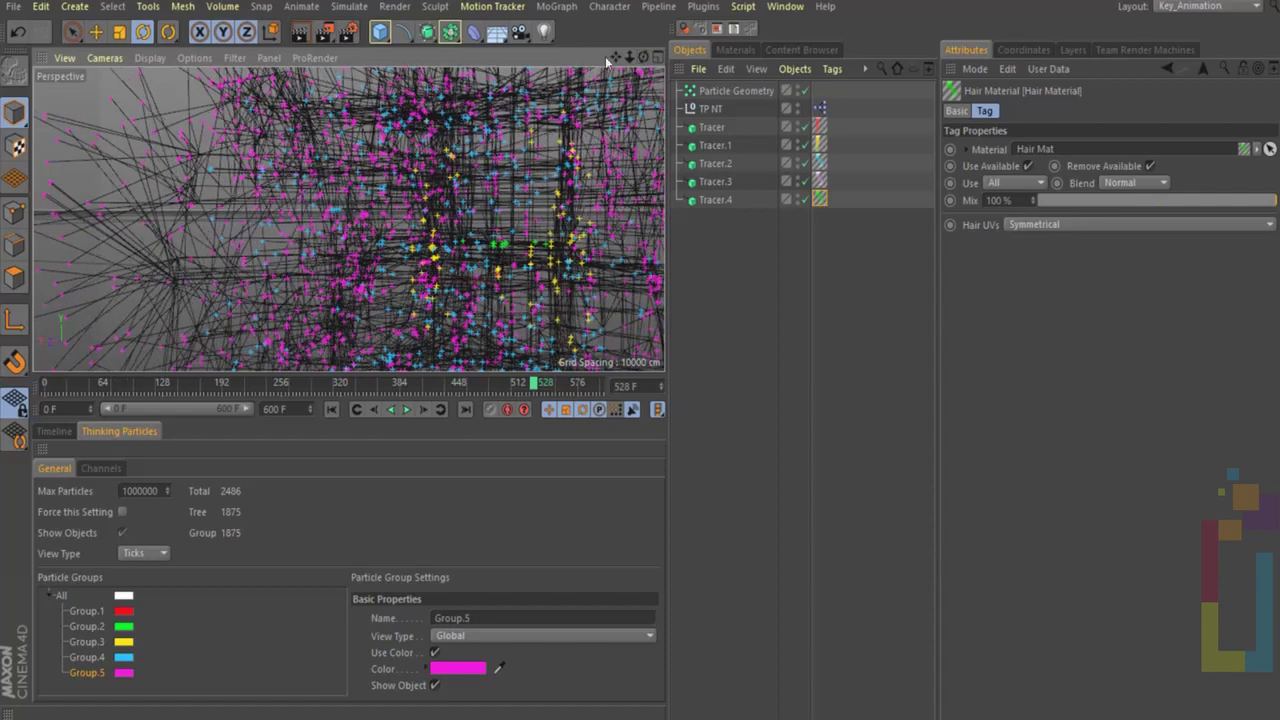
click(324, 31)
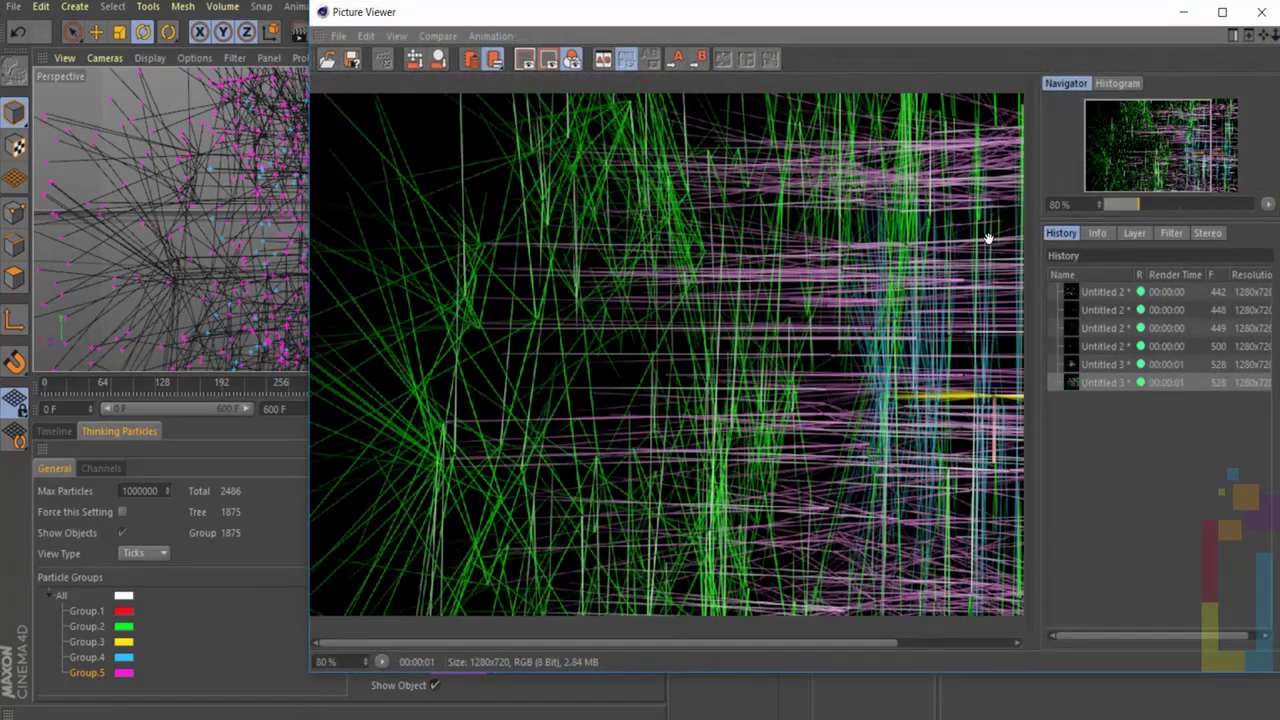
scroll(746, 324, up, 2)
scroll(746, 324, down, 1)
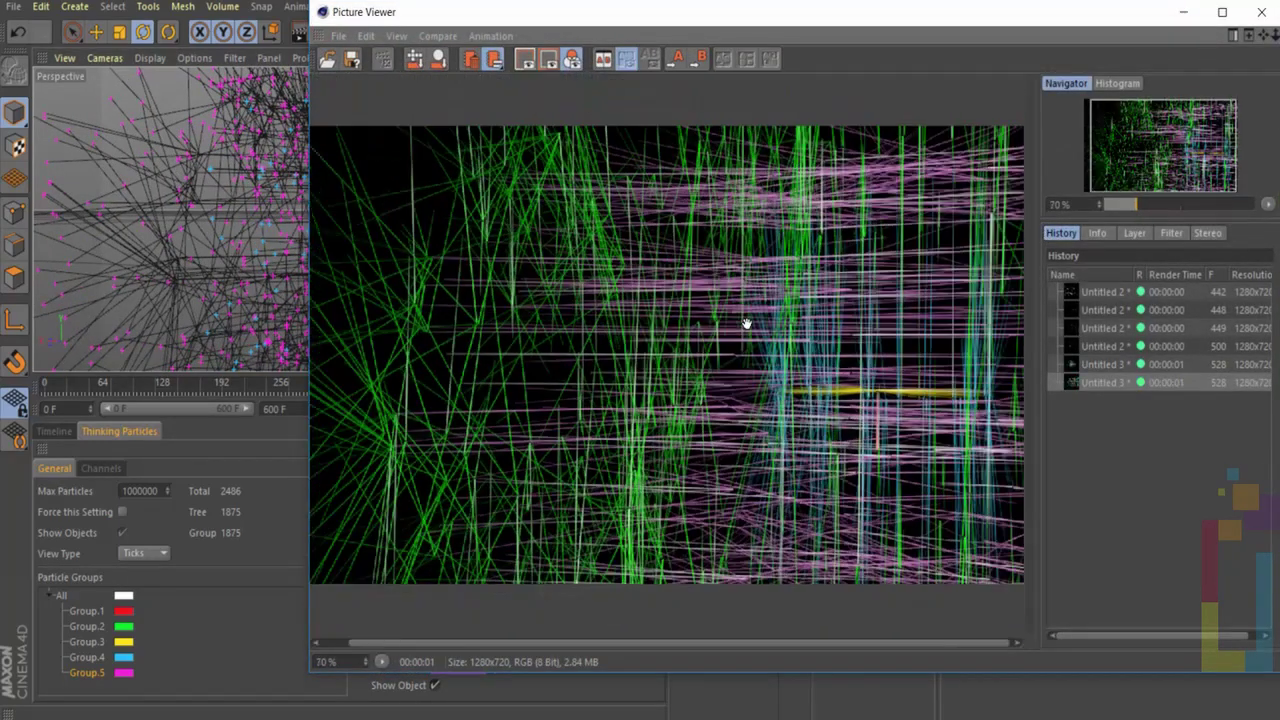
click(1262, 13)
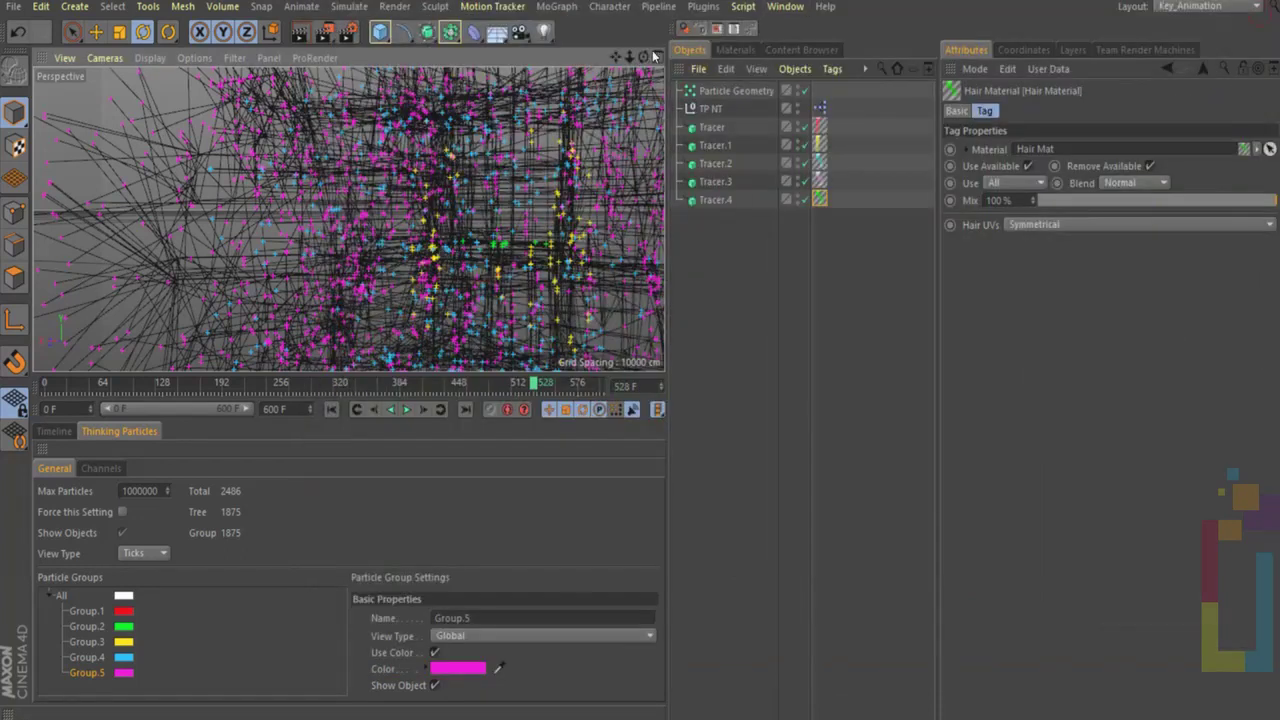
scroll(642, 356, down, 5)
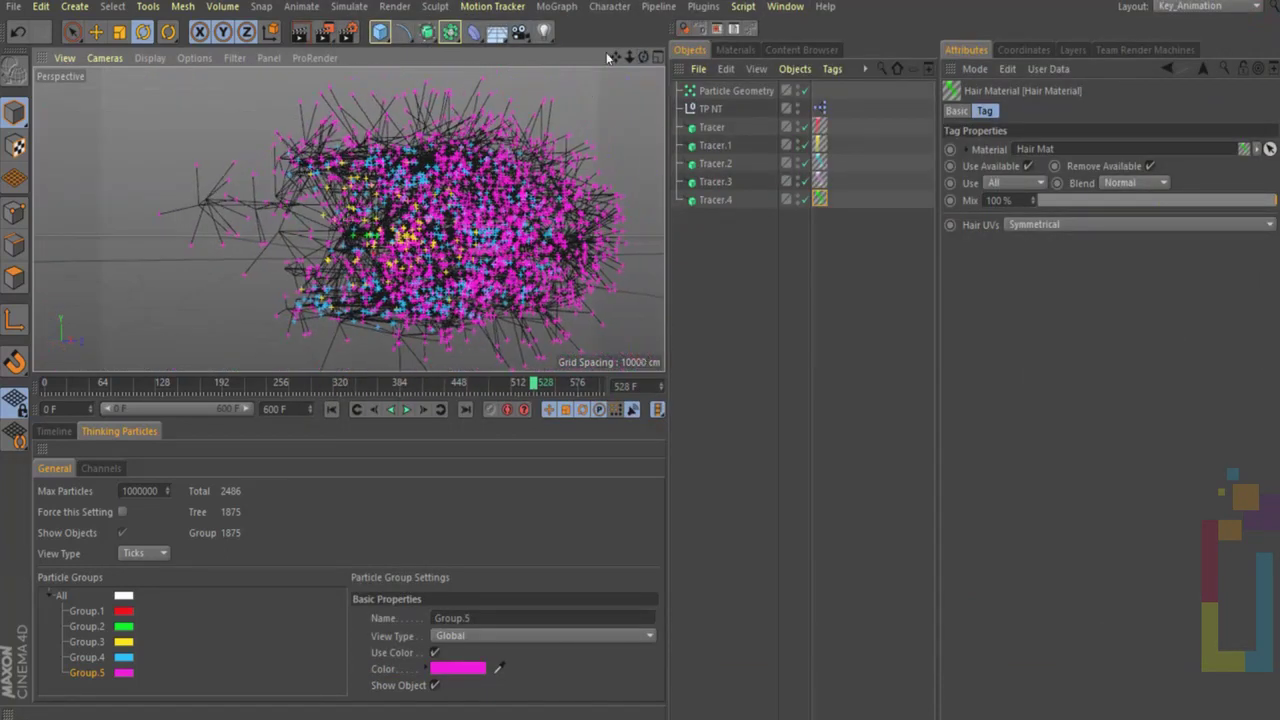
drag(643, 57, 641, 357)
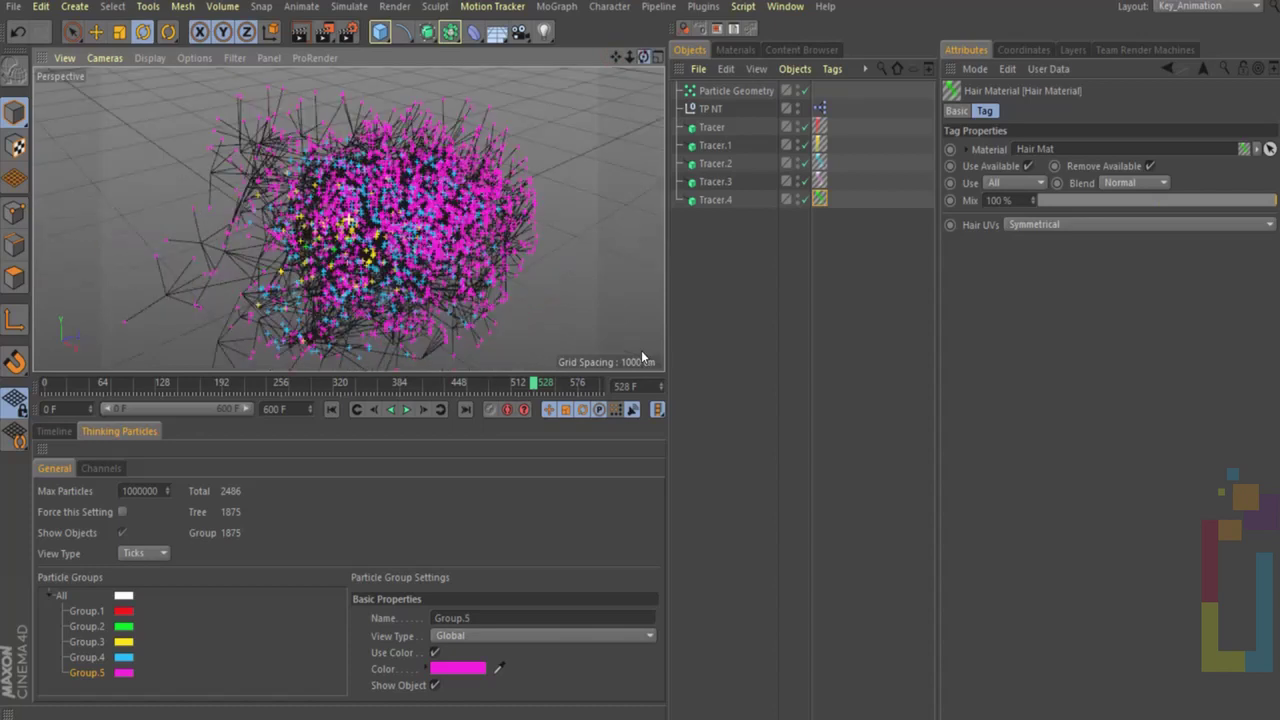
Rewind to frame 0 and add a Sphere object at the top of the object list
click(332, 410)
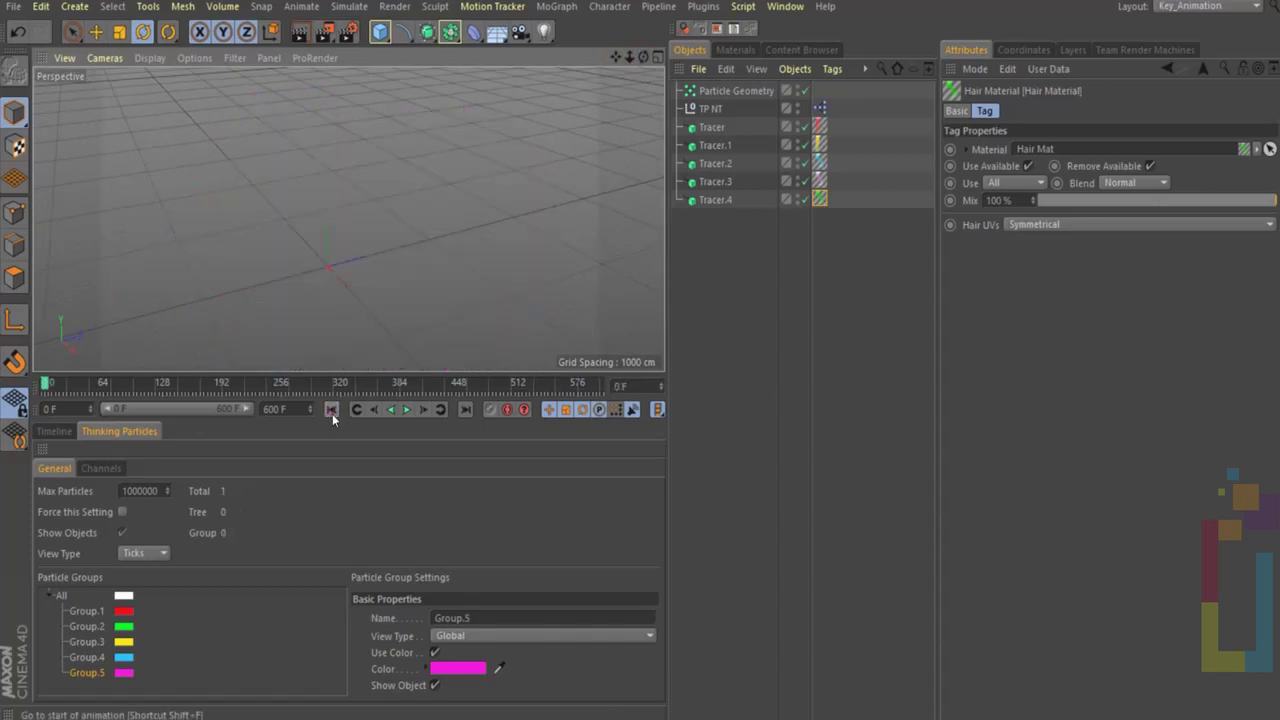
click(733, 91)
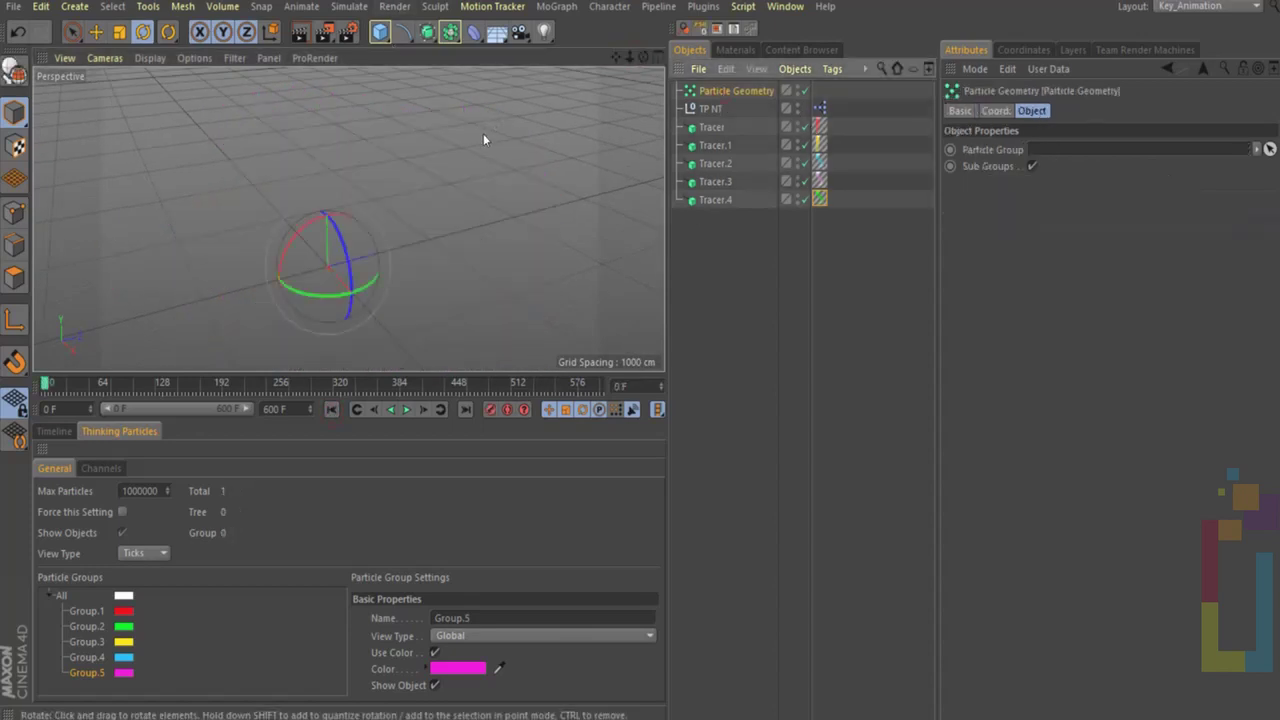
click(381, 32)
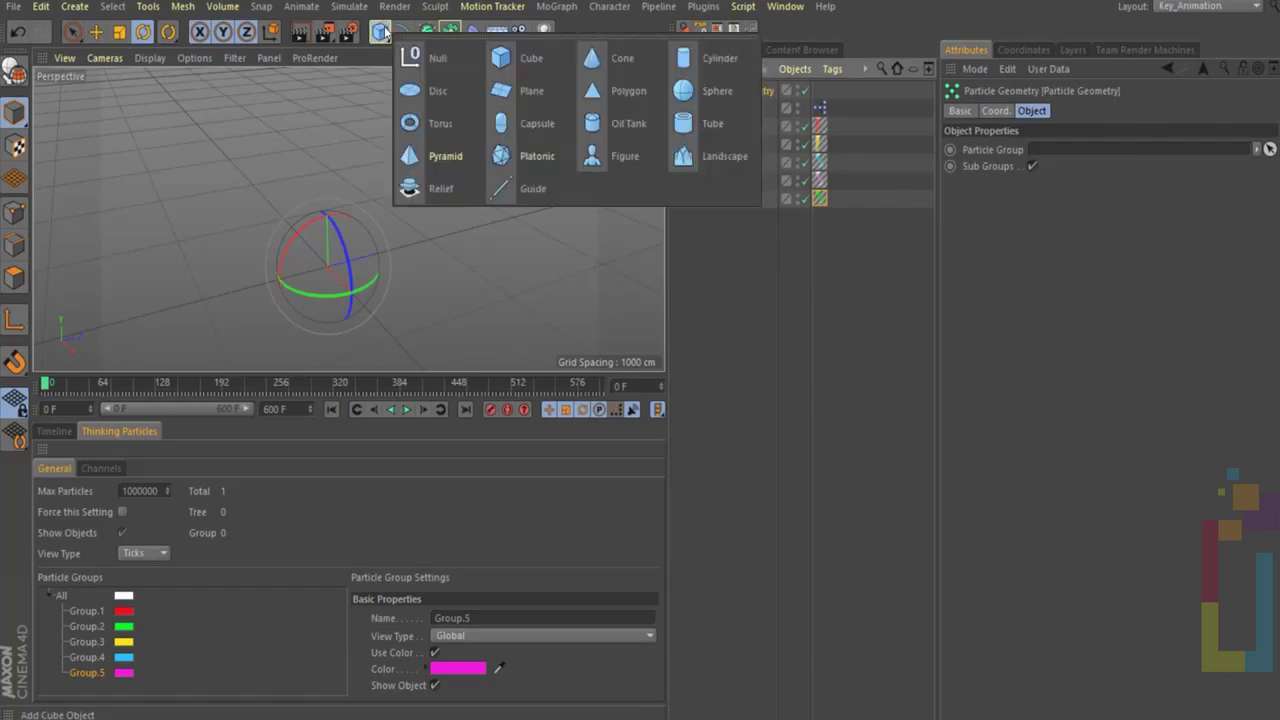
click(710, 91)
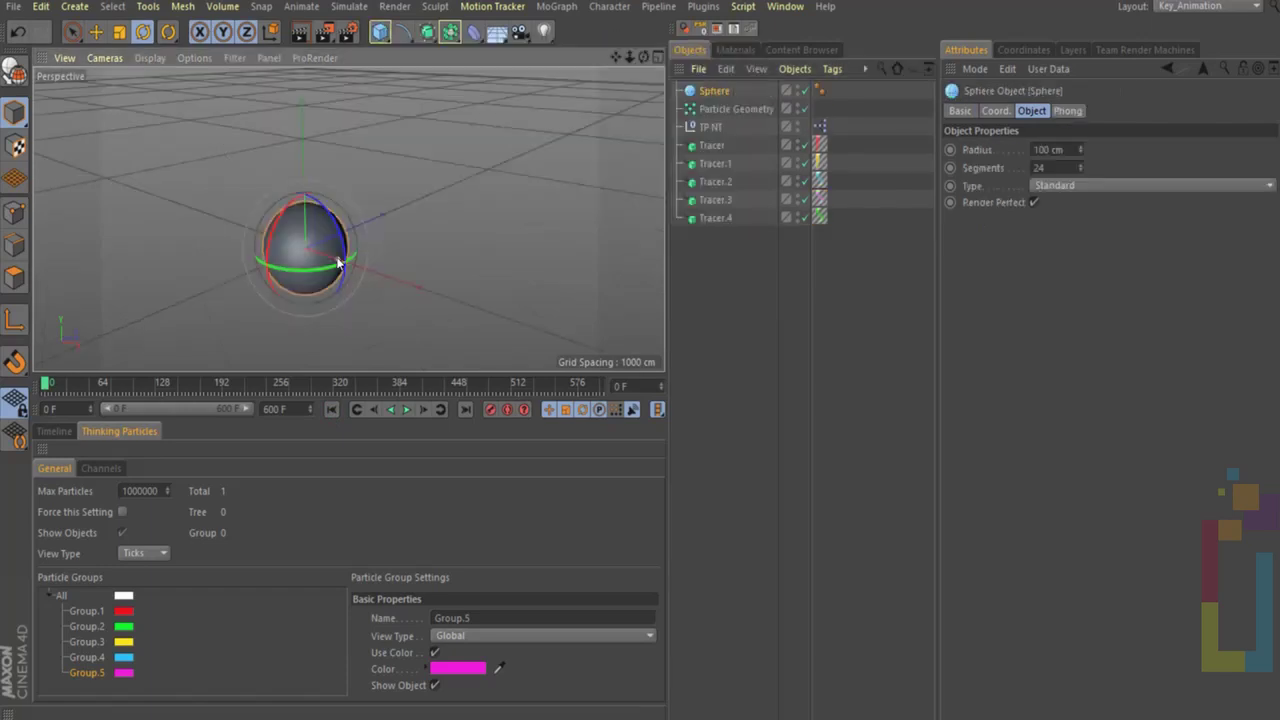
Shrink the sphere's radius to 36.854 cm, shift it along Z, and hide it from viewport and render
drag(338, 262, 318, 253)
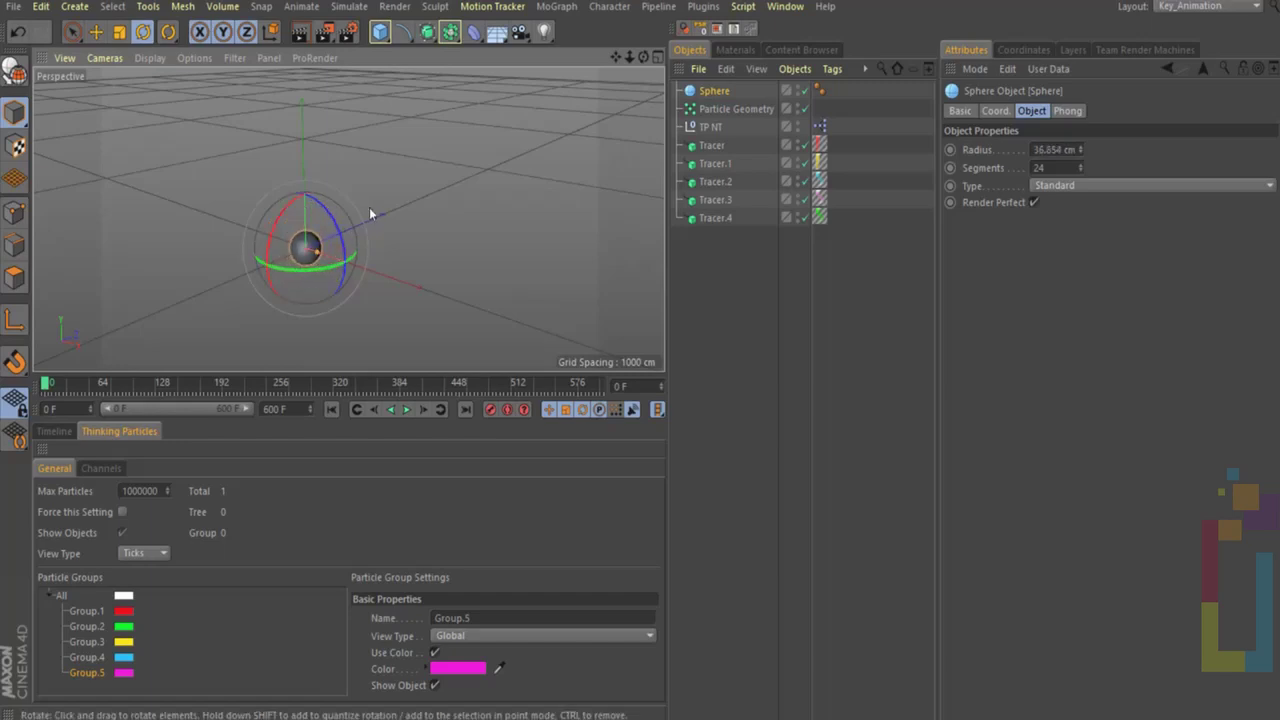
click(72, 32)
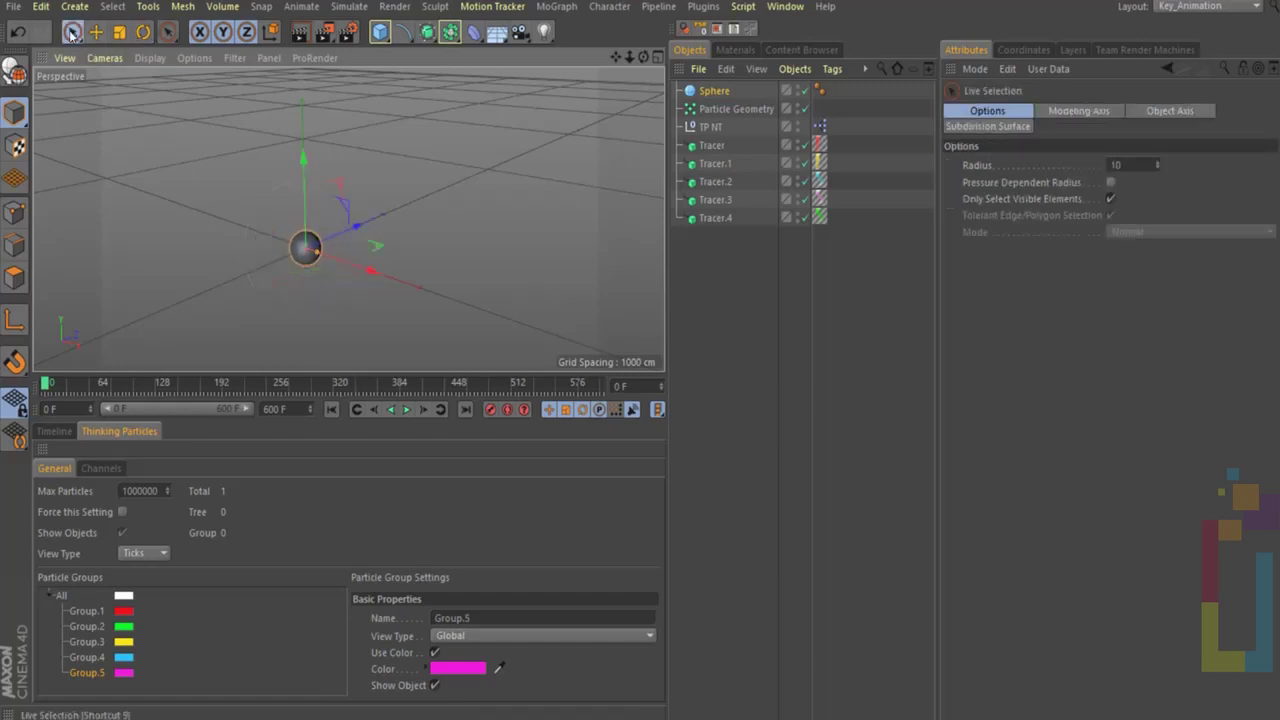
drag(357, 222, 72, 366)
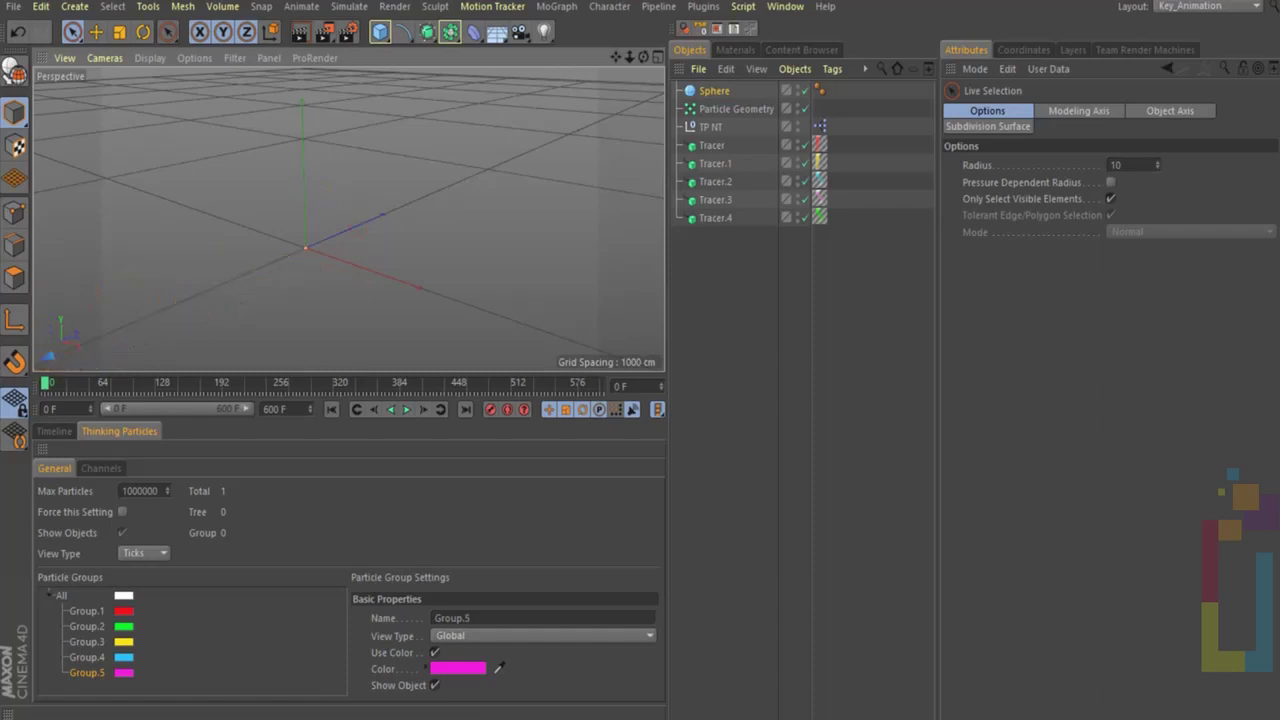
click(798, 92)
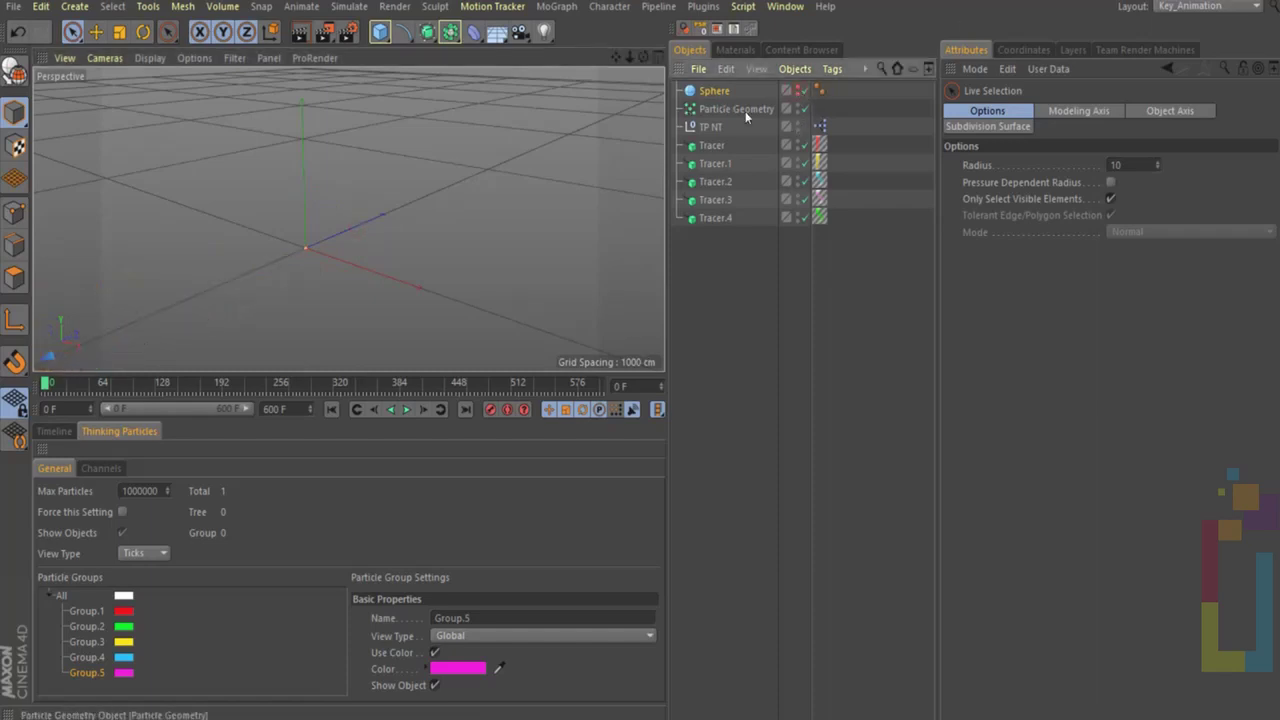
Add a Thinking Particles P Pass (All) node to the XPresso graph
double_click(820, 127)
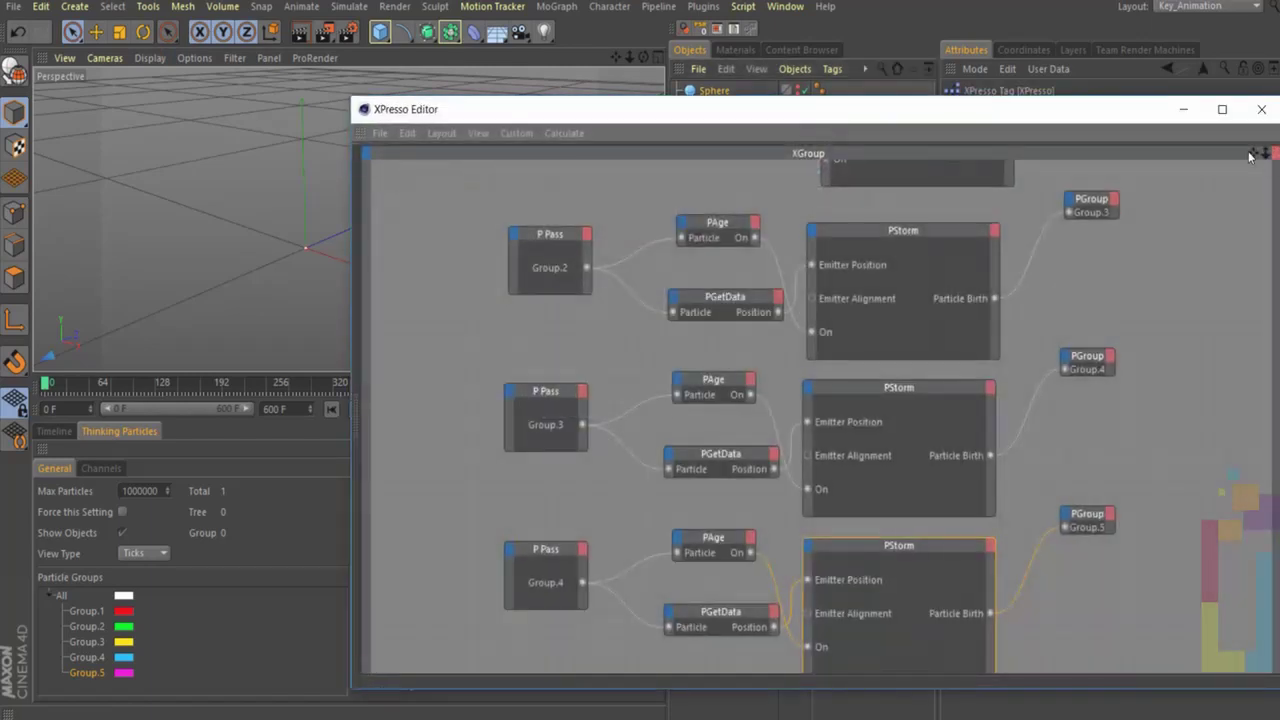
scroll(637, 358, up, 5)
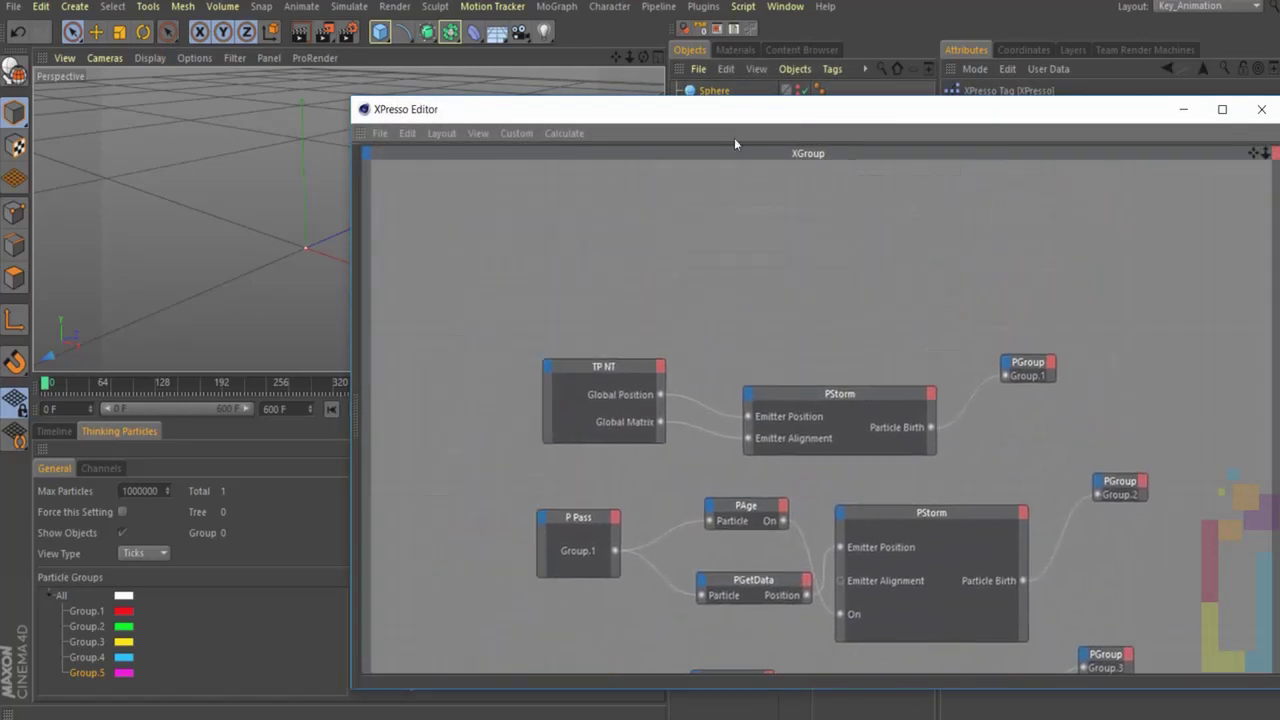
right_click(567, 263)
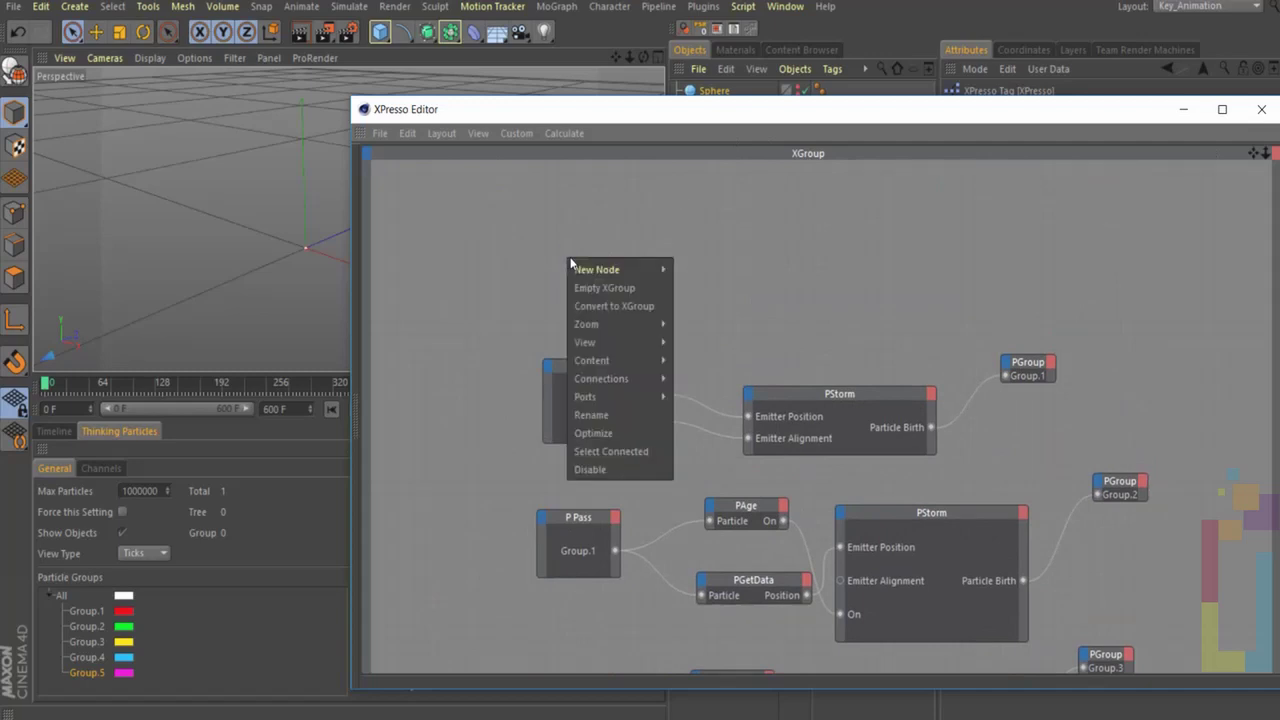
mouse_move(596, 270)
mouse_move(735, 345)
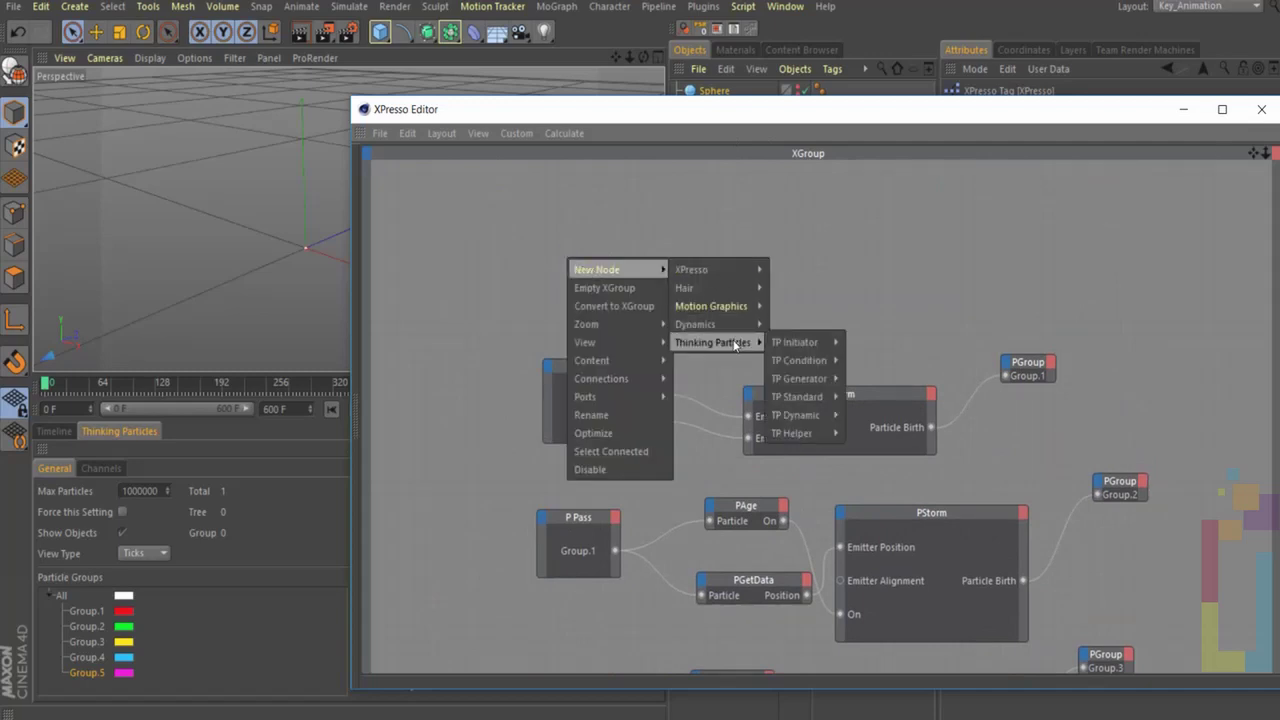
mouse_move(797, 342)
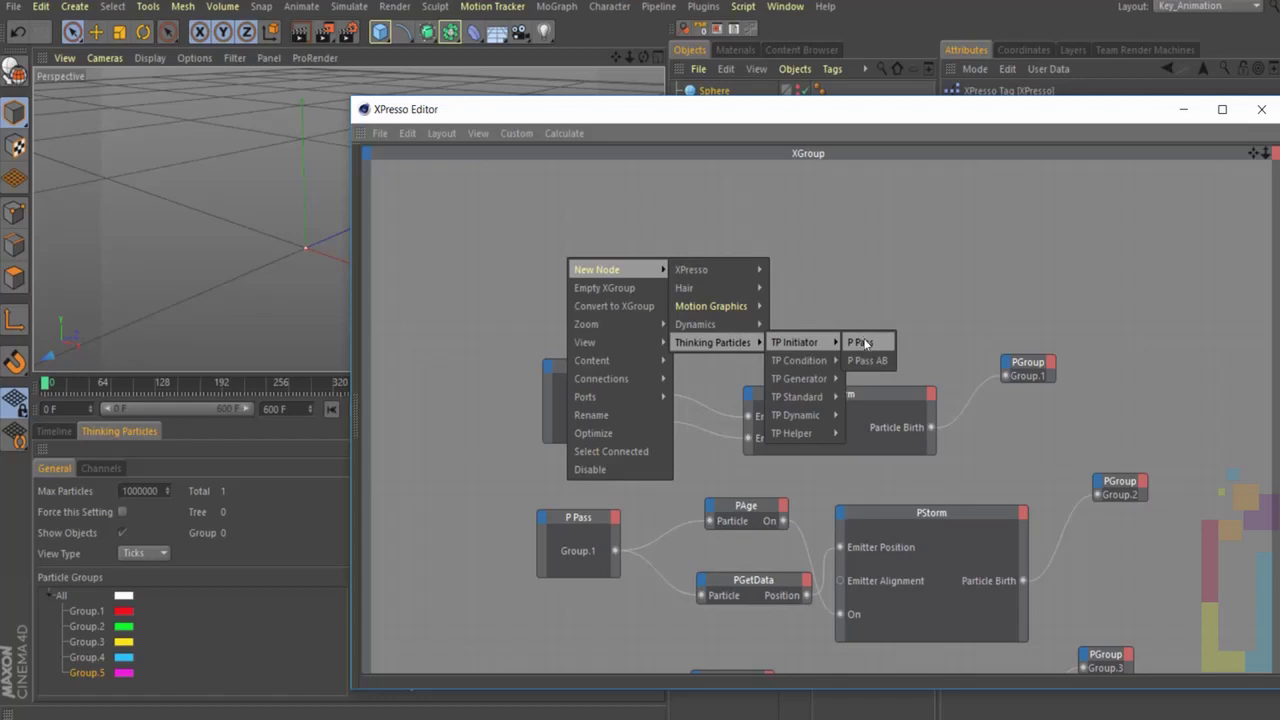
click(862, 343)
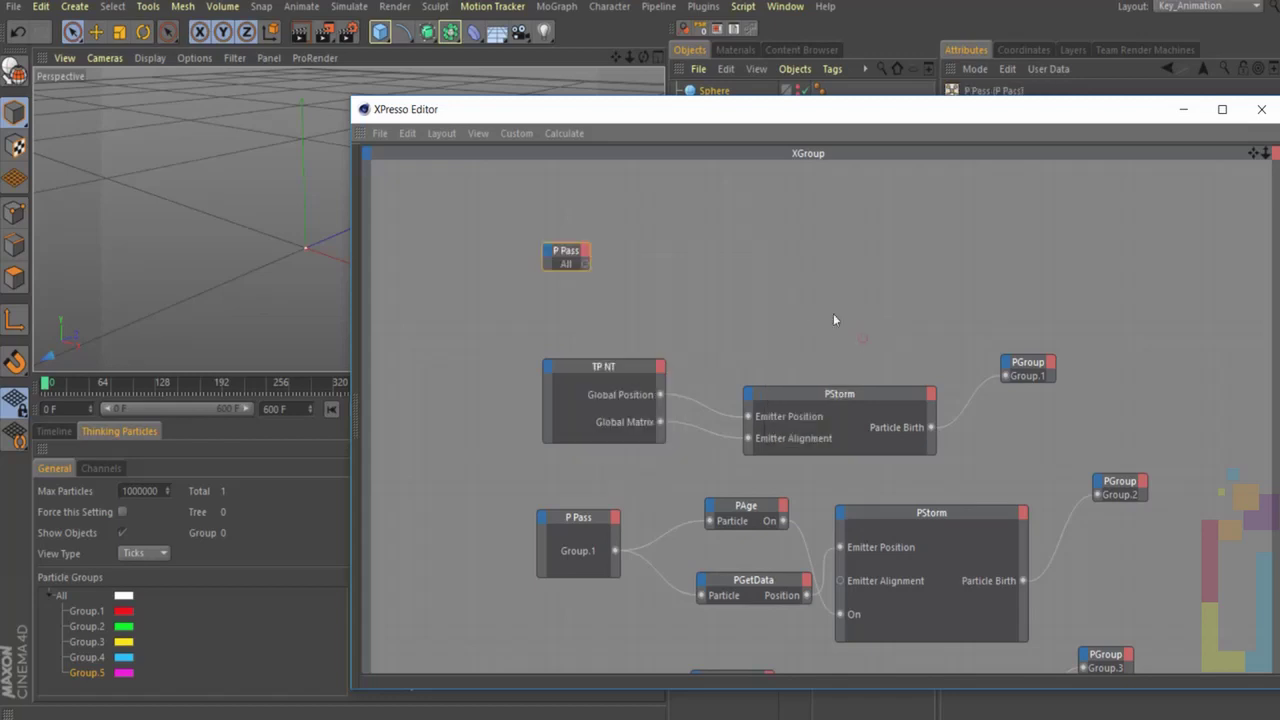
Add PShape and PSize nodes, lining PSize up under PShape
right_click(648, 243)
mouse_move(692, 252)
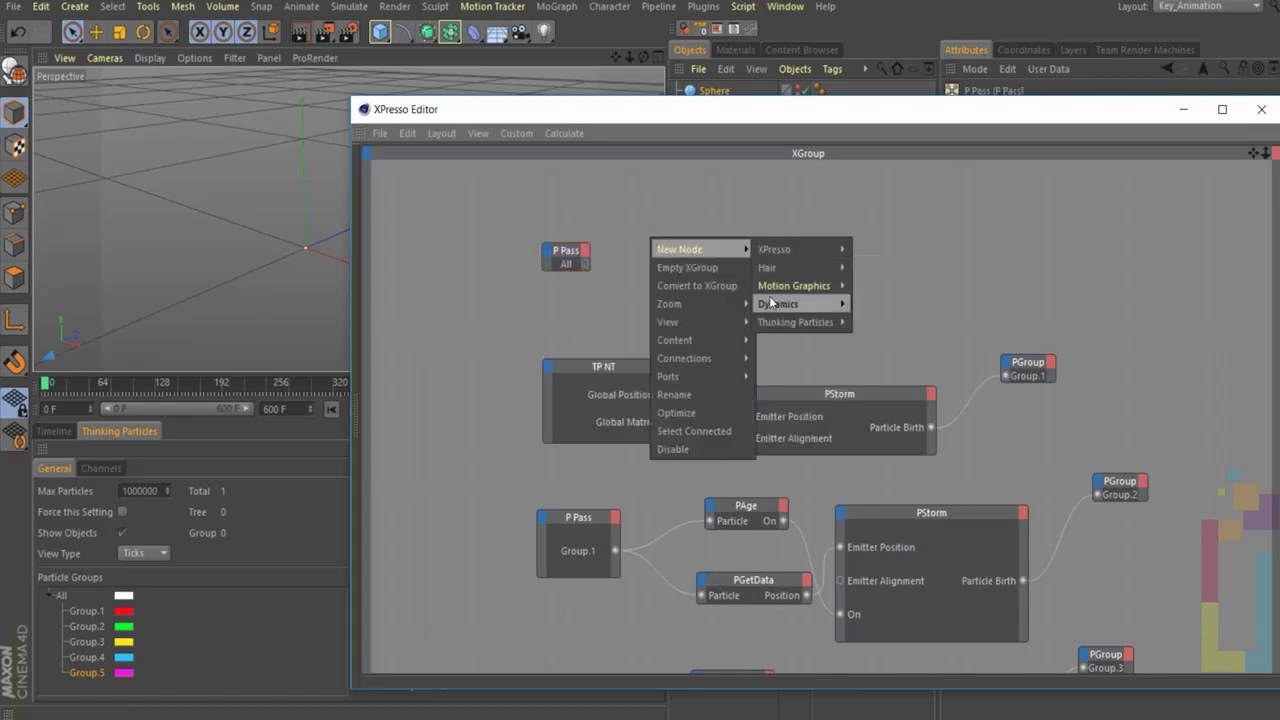
mouse_move(773, 318)
mouse_move(913, 382)
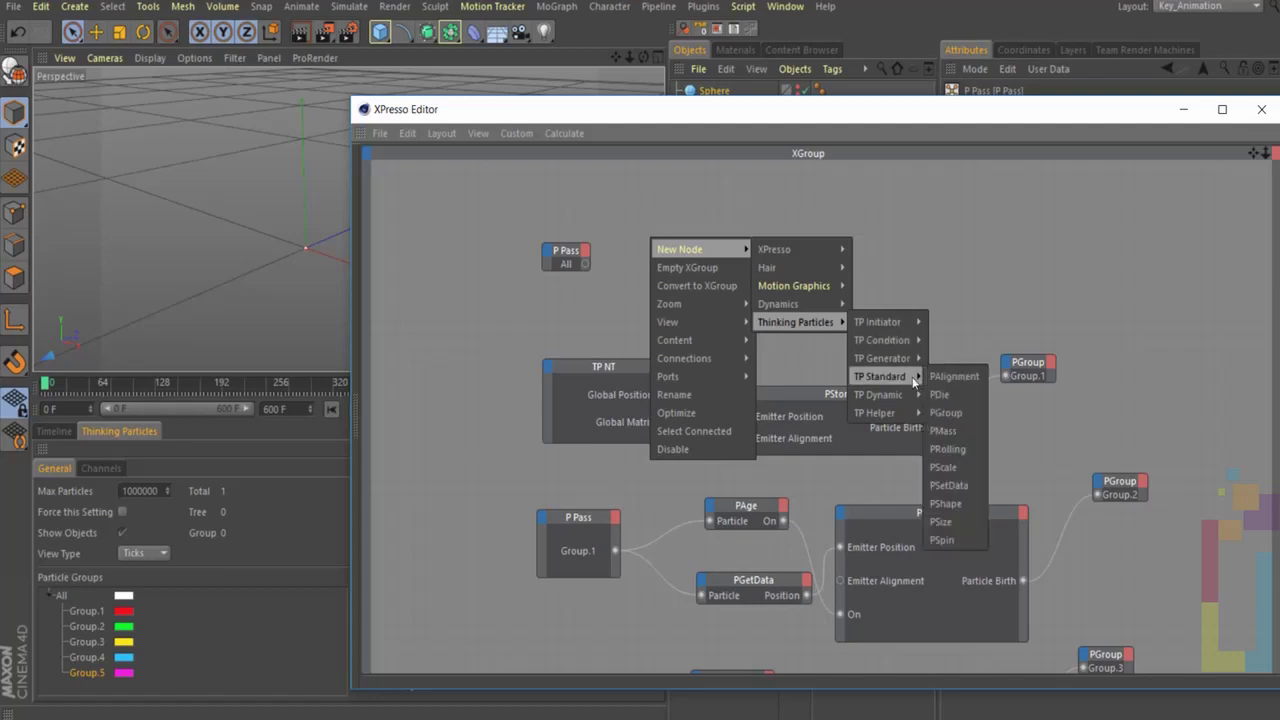
click(950, 504)
right_click(641, 283)
mouse_move(680, 291)
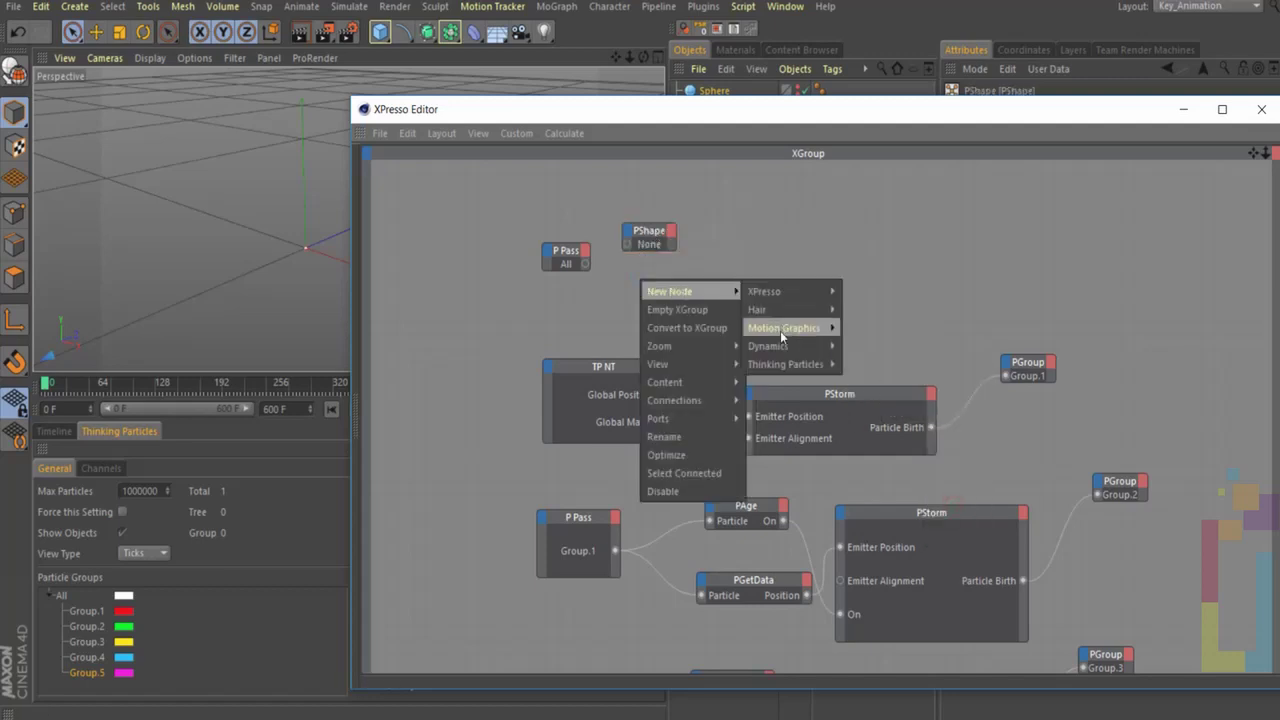
mouse_move(802, 366)
mouse_move(880, 419)
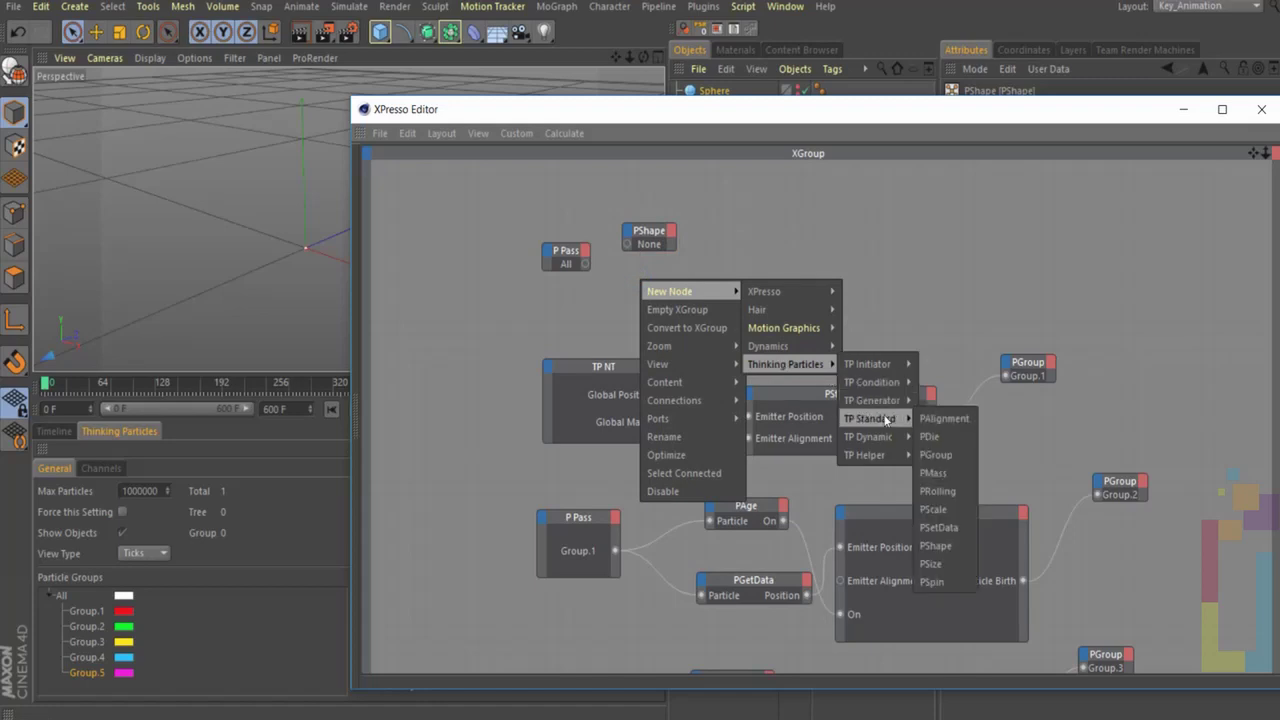
click(935, 564)
drag(641, 272, 645, 273)
Set the PSize node's size to 100 and wire P Pass All into PSize and PShape
drag(876, 125, 491, 111)
click(1043, 149)
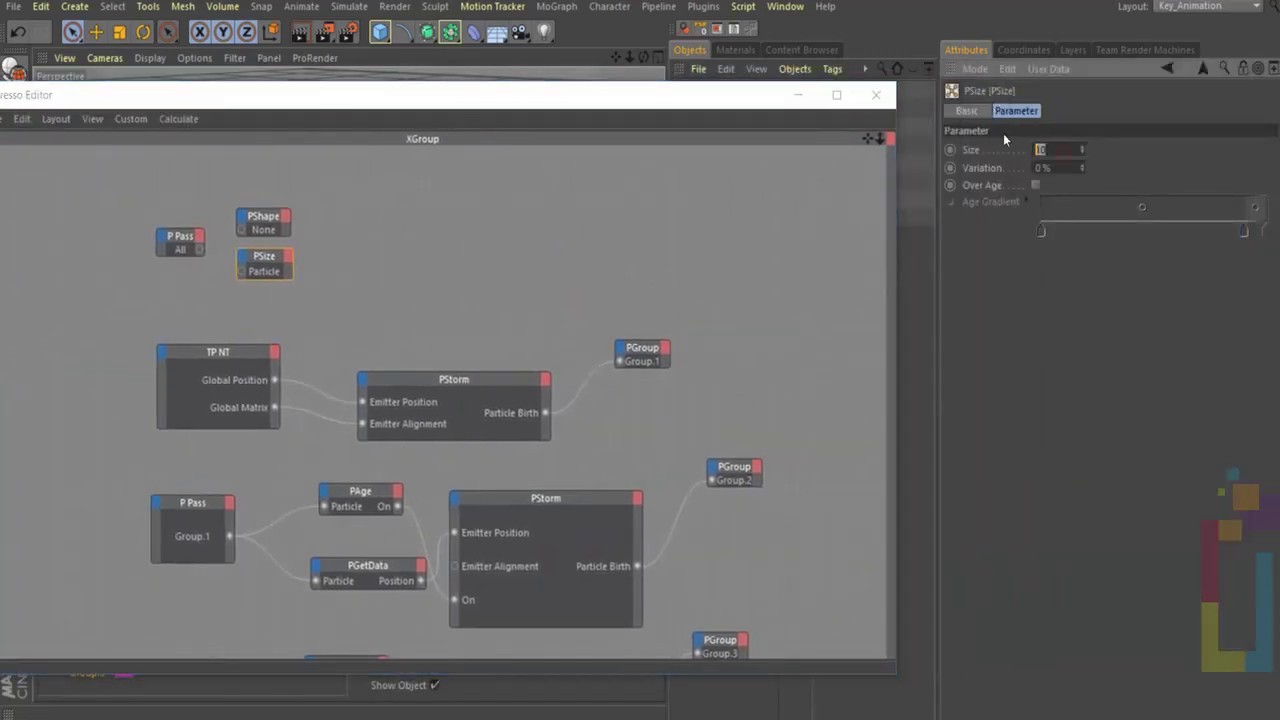
text(100)
key(Return)
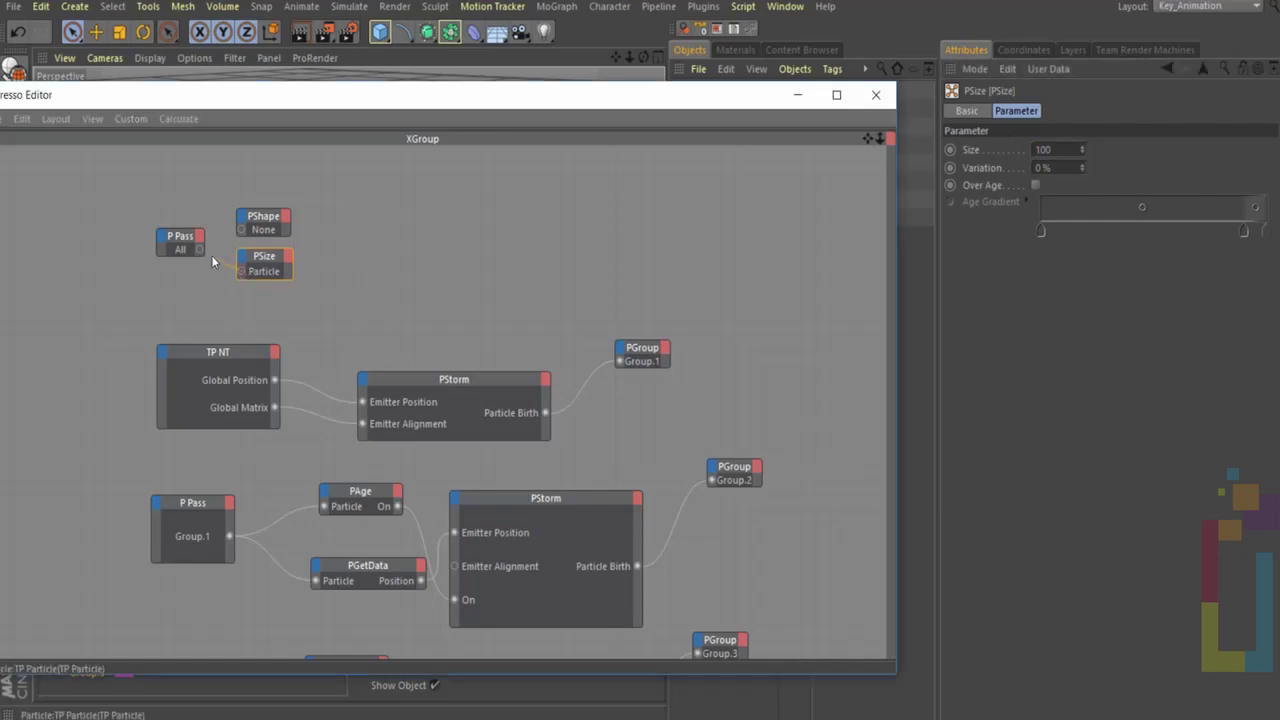
drag(199, 249, 241, 271)
click(255, 232)
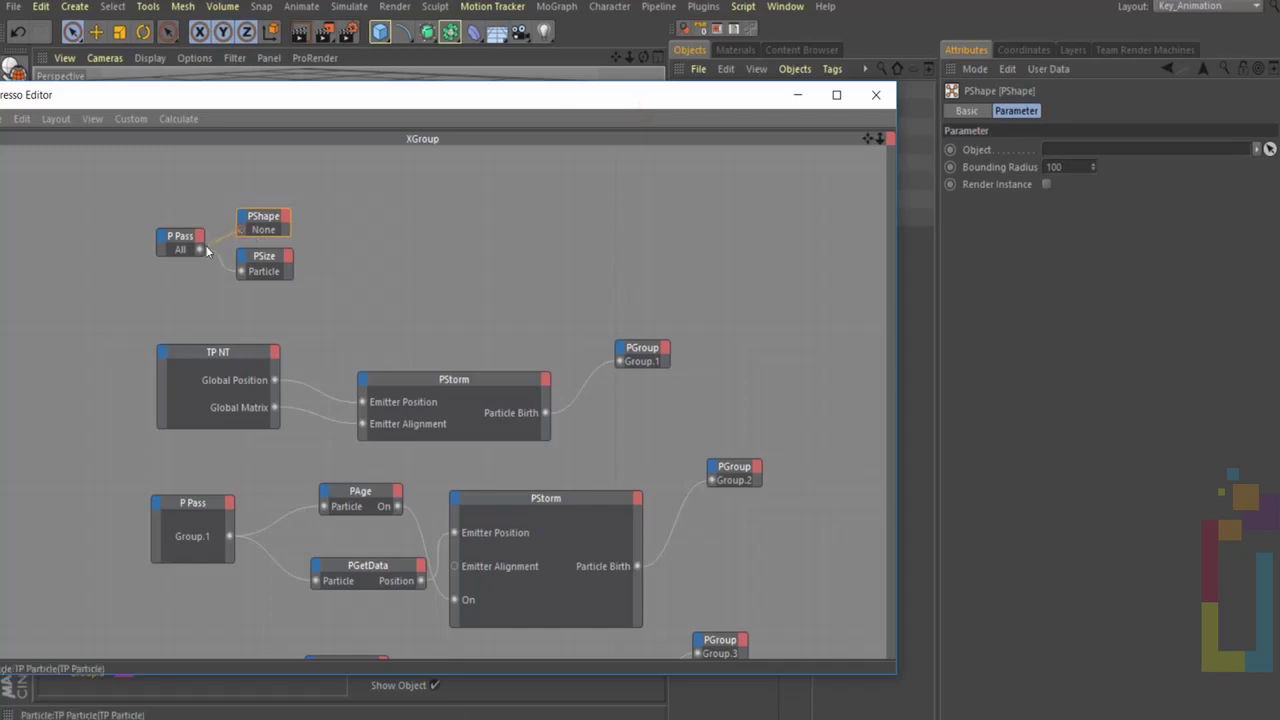
drag(594, 94, 540, 227)
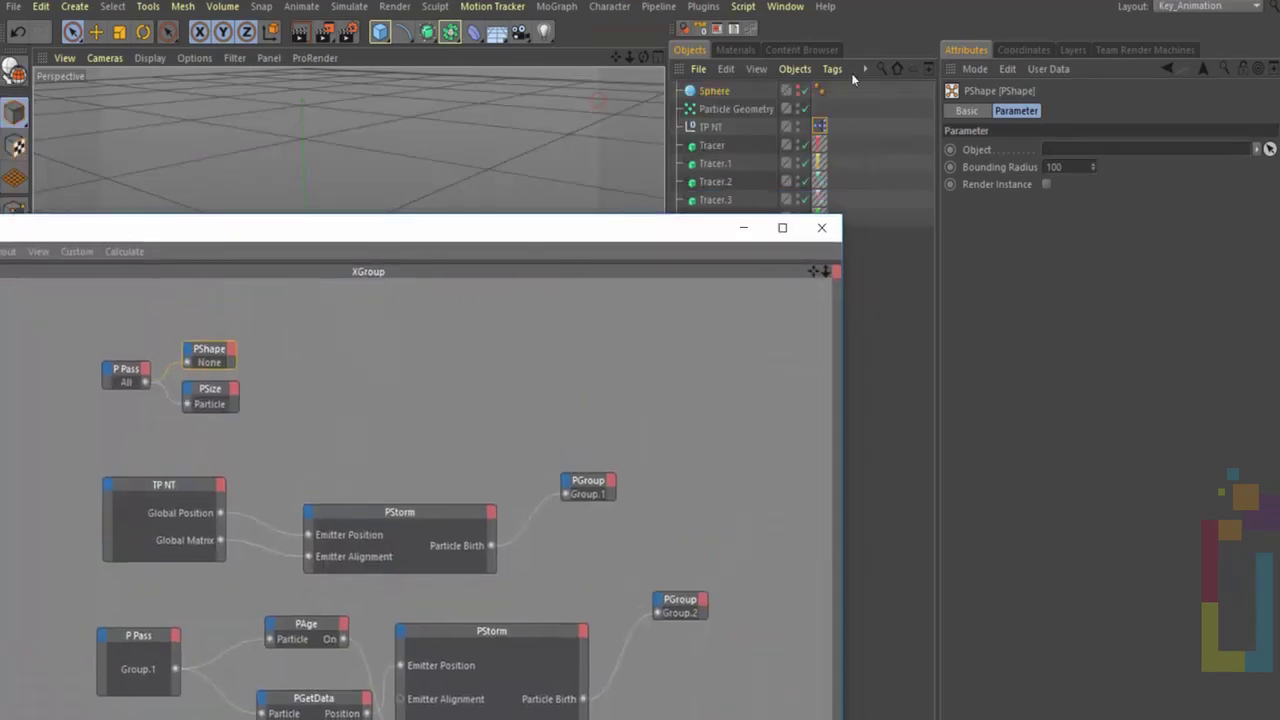
Assign the sphere as the PShape object and disable the Particle Geometry object
drag(712, 89, 1038, 93)
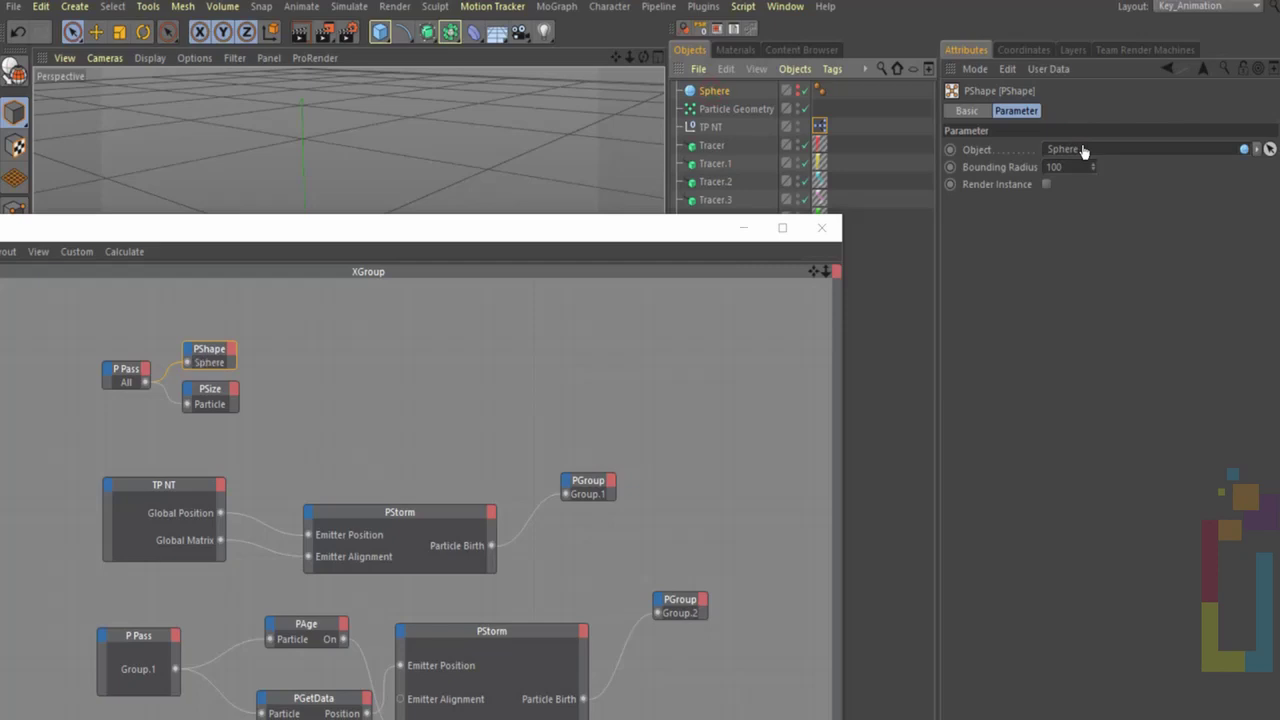
click(818, 229)
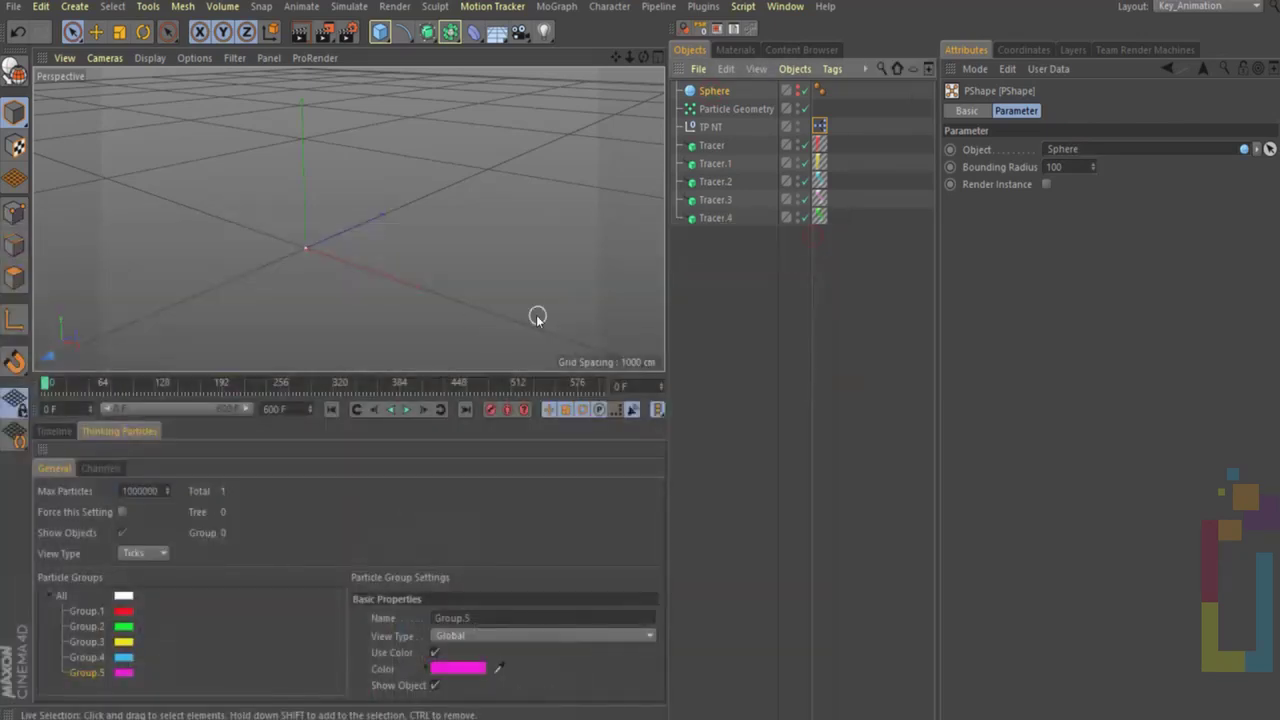
click(804, 108)
Play the simulation, pause at frame 506, and test-render it in the Picture Viewer
click(406, 409)
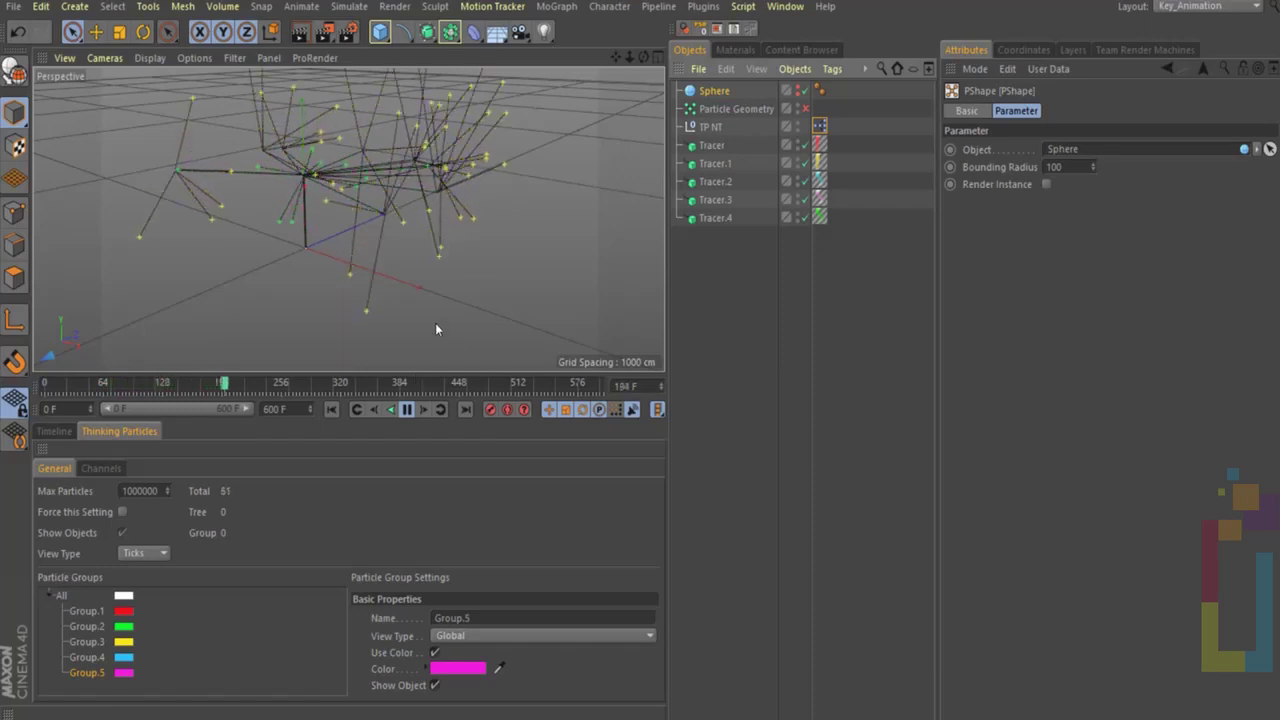
alt+drag(443, 290, 577, 107)
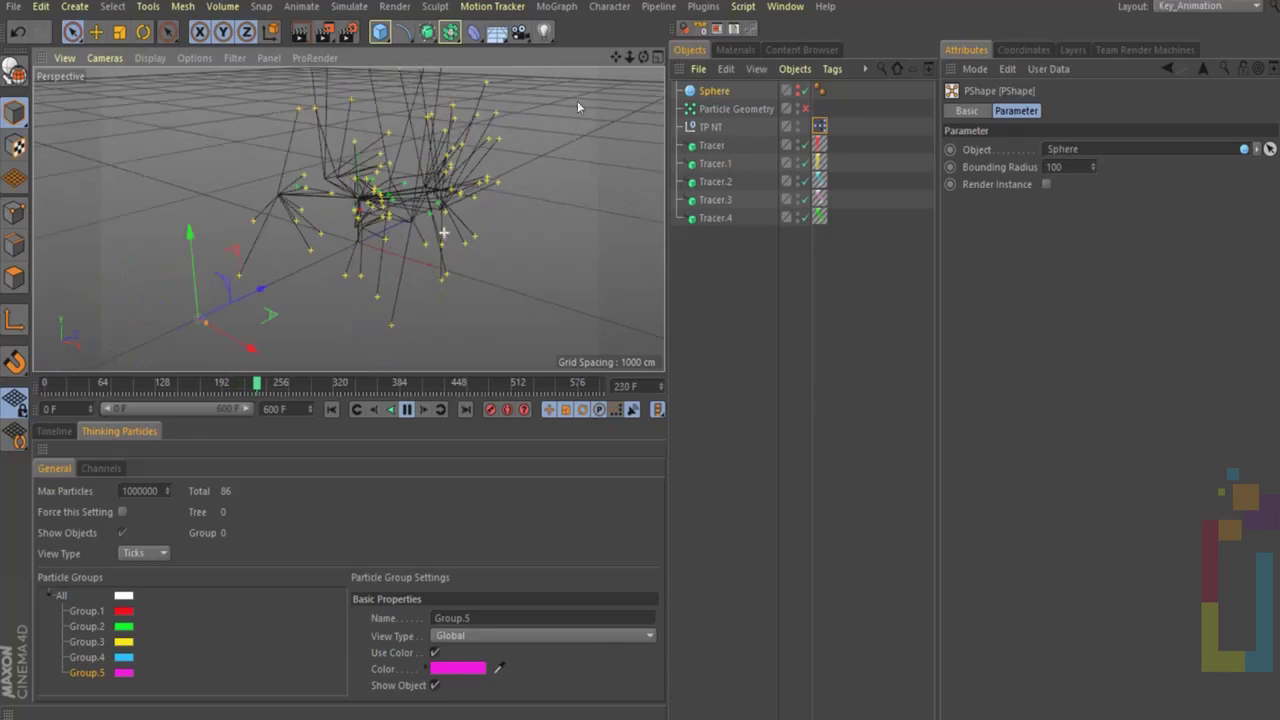
drag(628, 57, 642, 356)
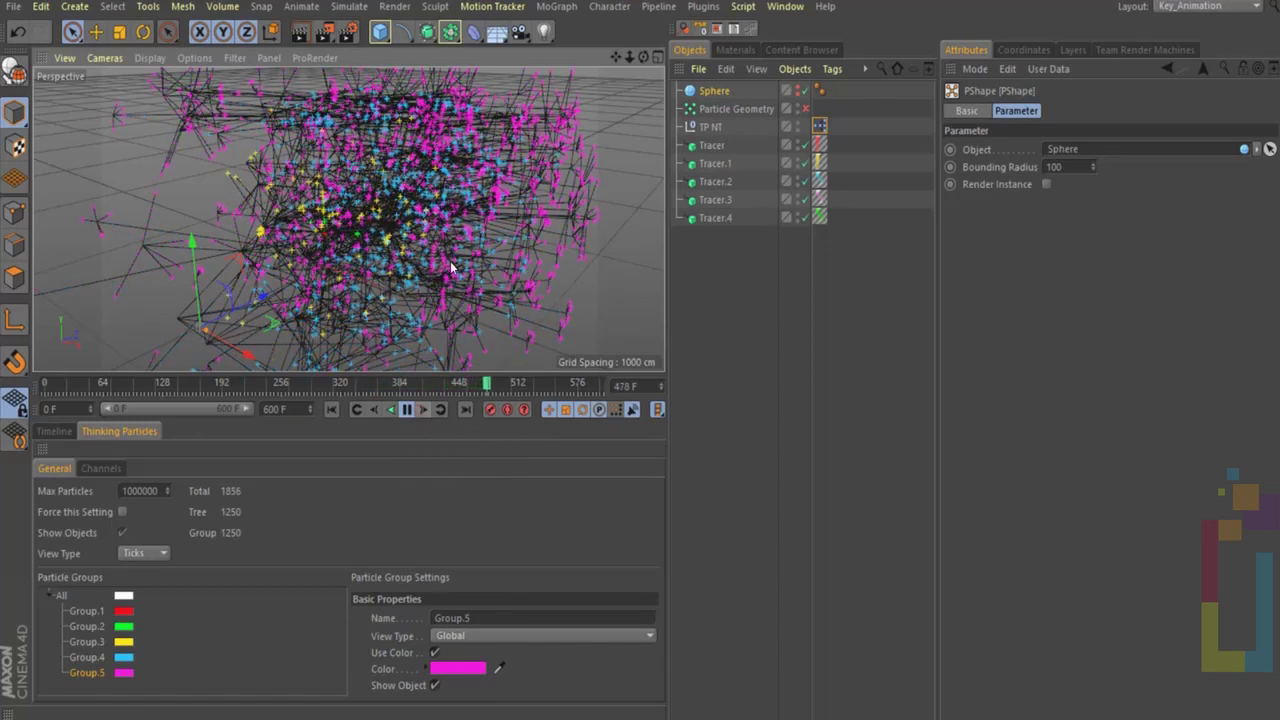
key(F8)
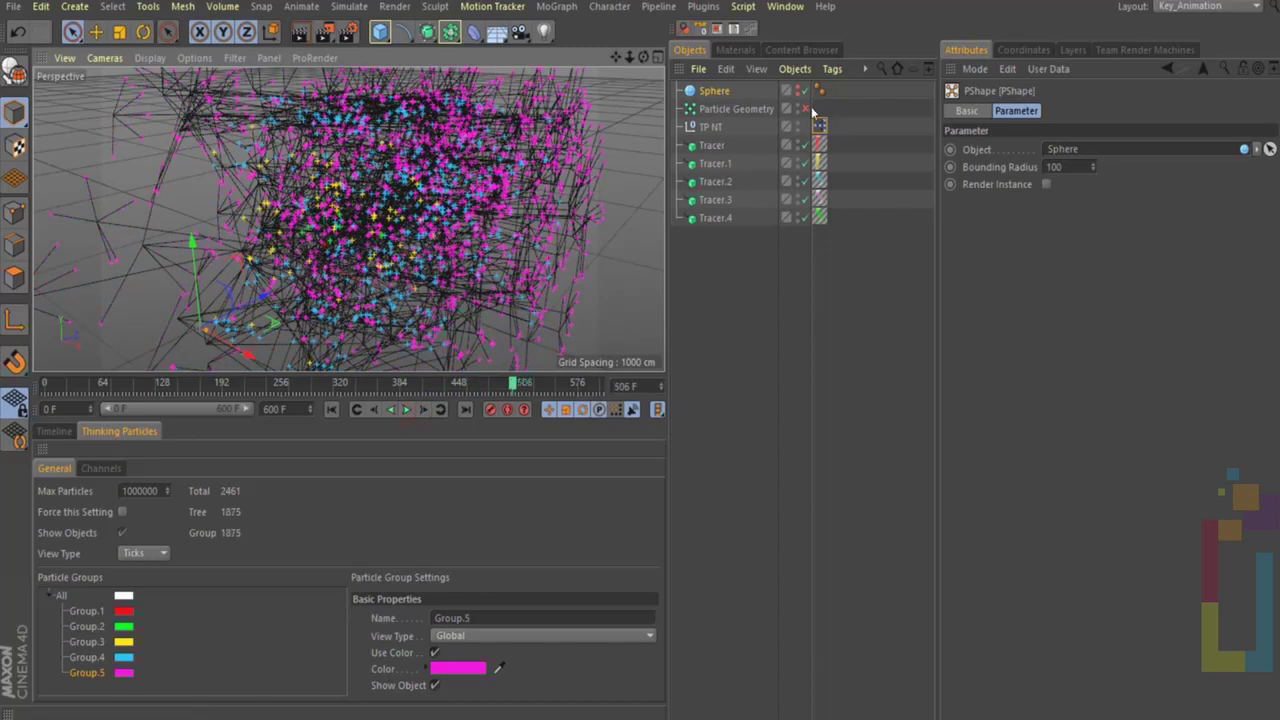
click(323, 31)
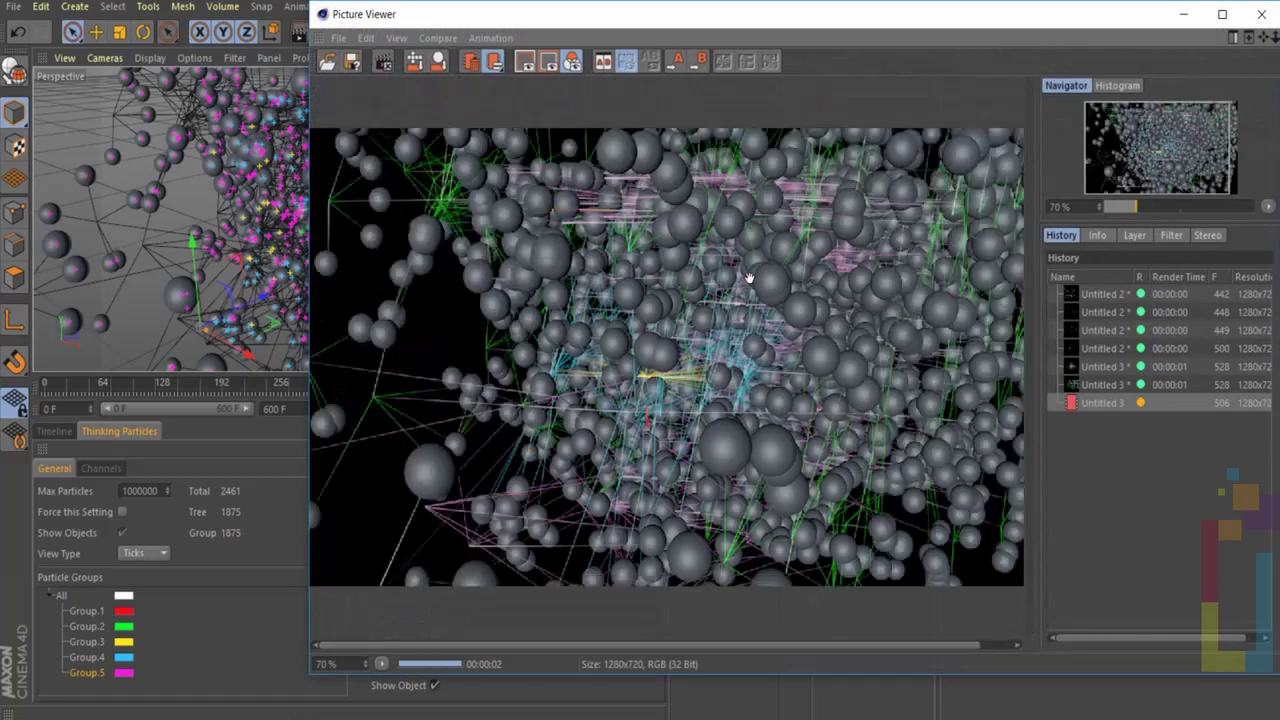
scroll(740, 290, down, 2)
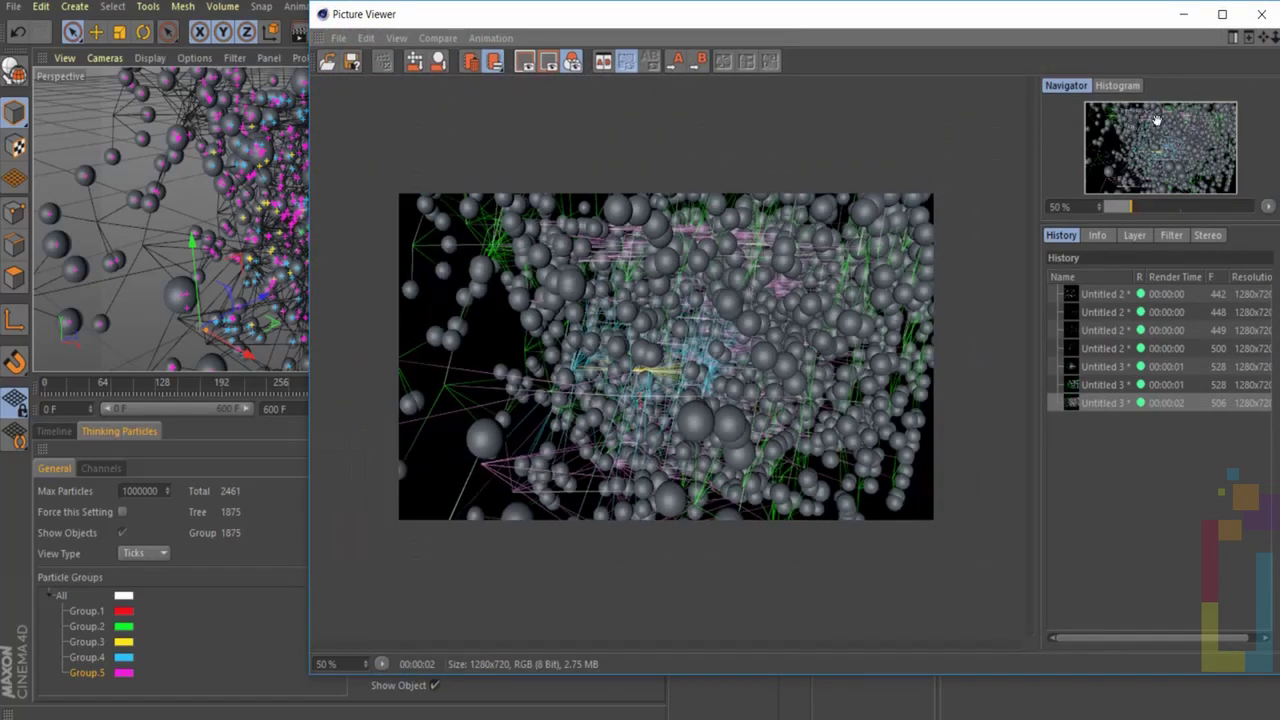
click(1261, 14)
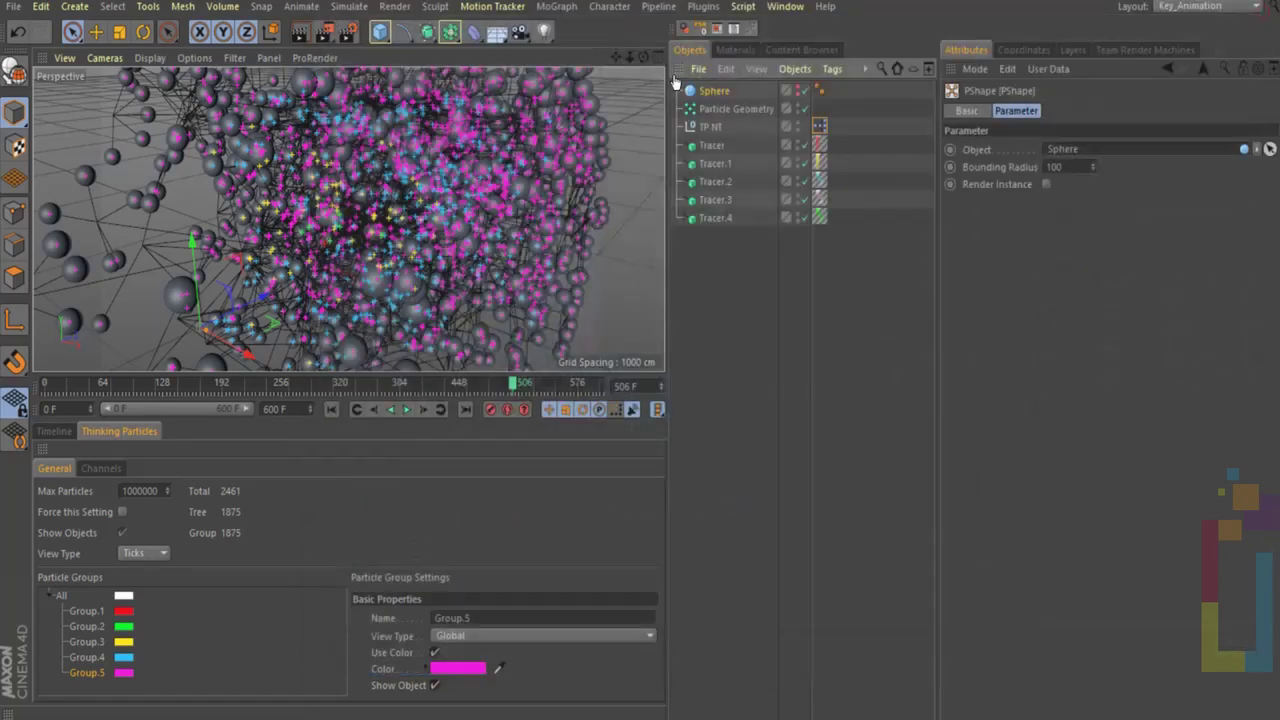
click(820, 127)
Set the PSize node's Size to 50 and rewind the simulation to frame 0
double_click(820, 127)
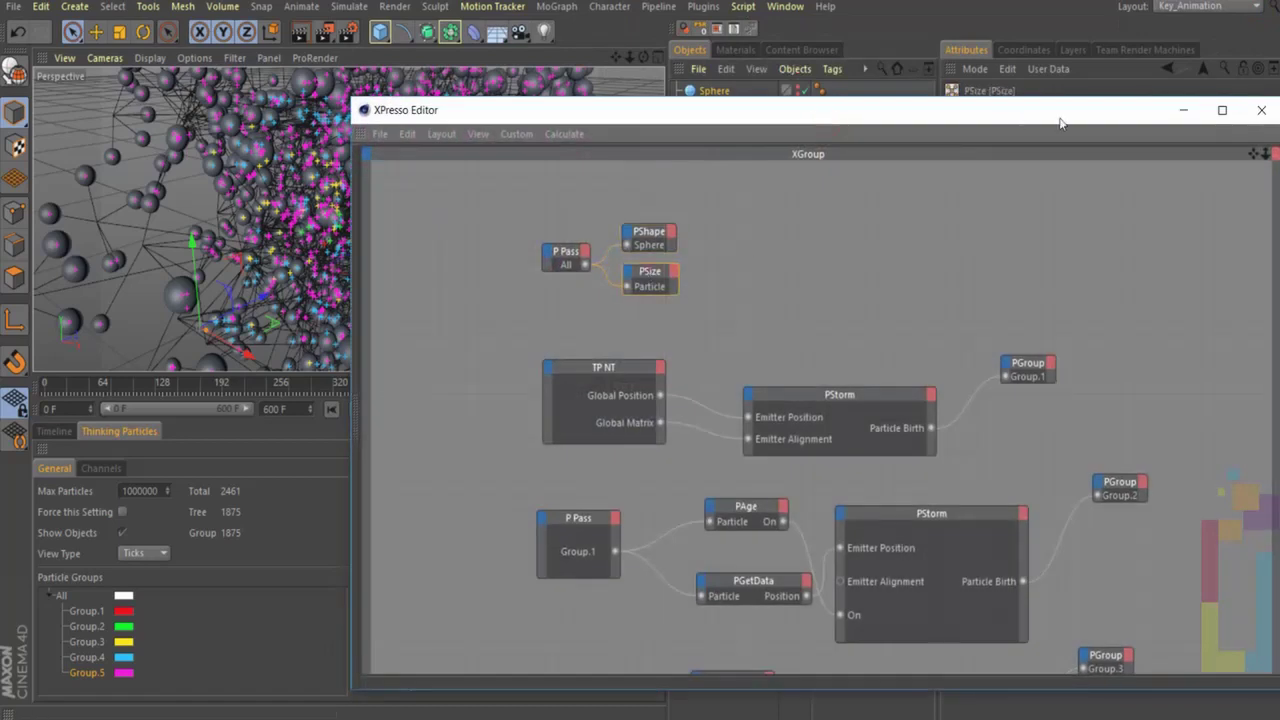
click(1261, 110)
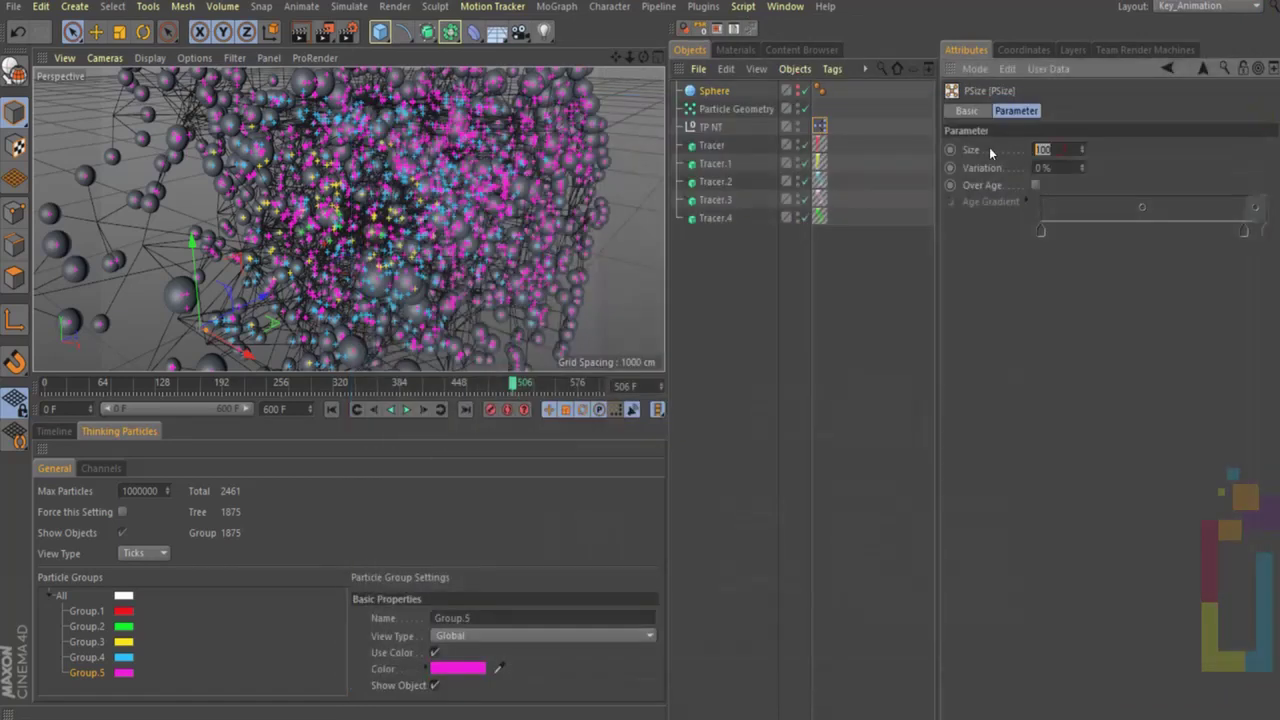
text(50)
key(Return)
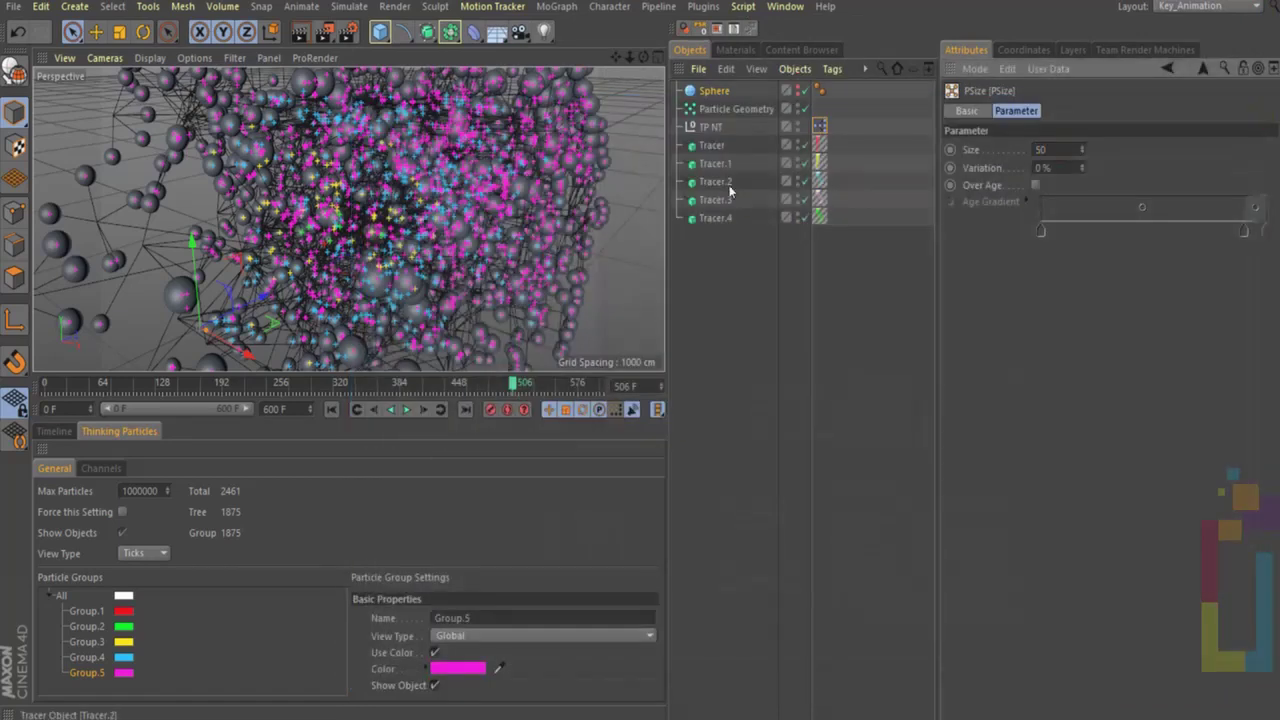
click(338, 408)
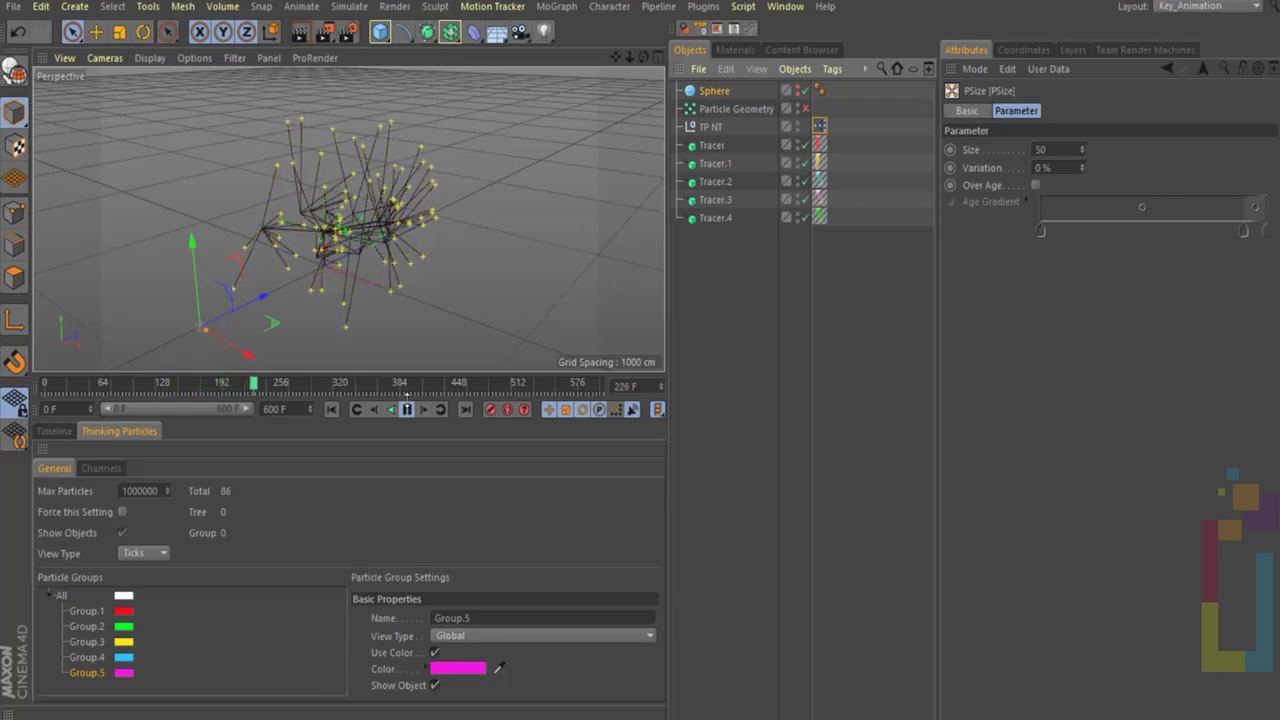
Pause the simulation at frame 265 and test-render it in the Picture Viewer
click(406, 411)
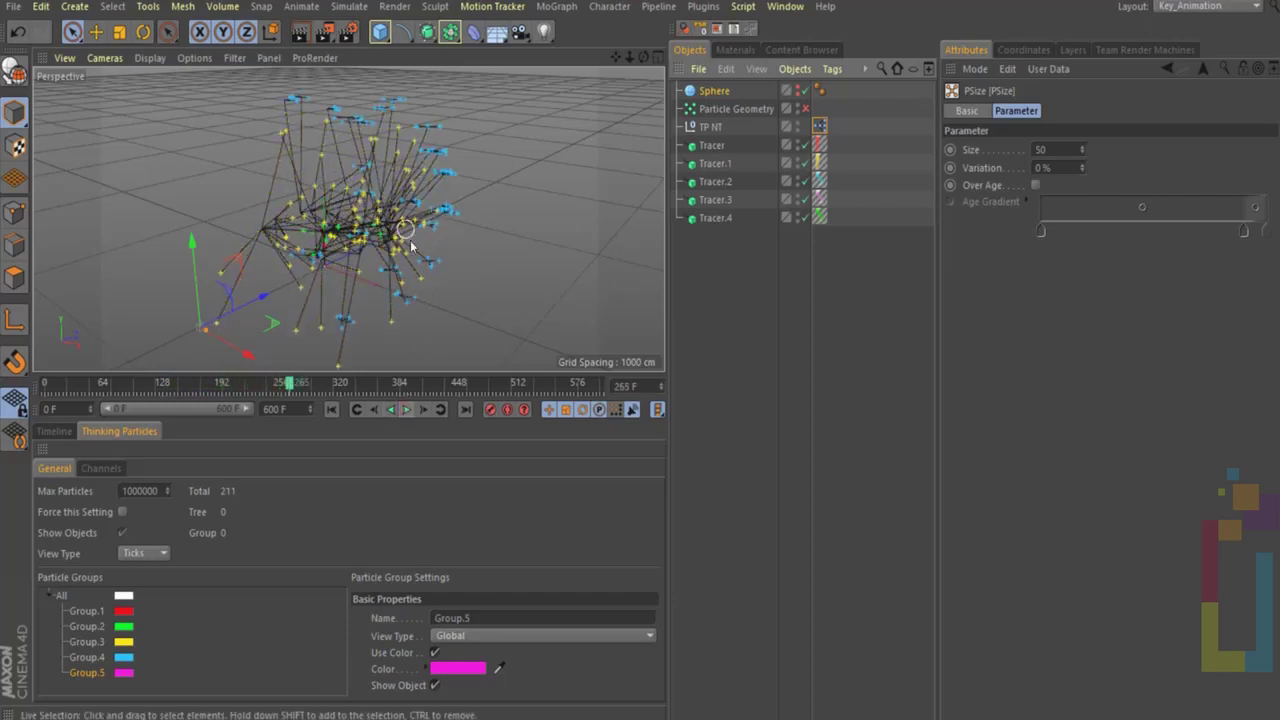
click(325, 33)
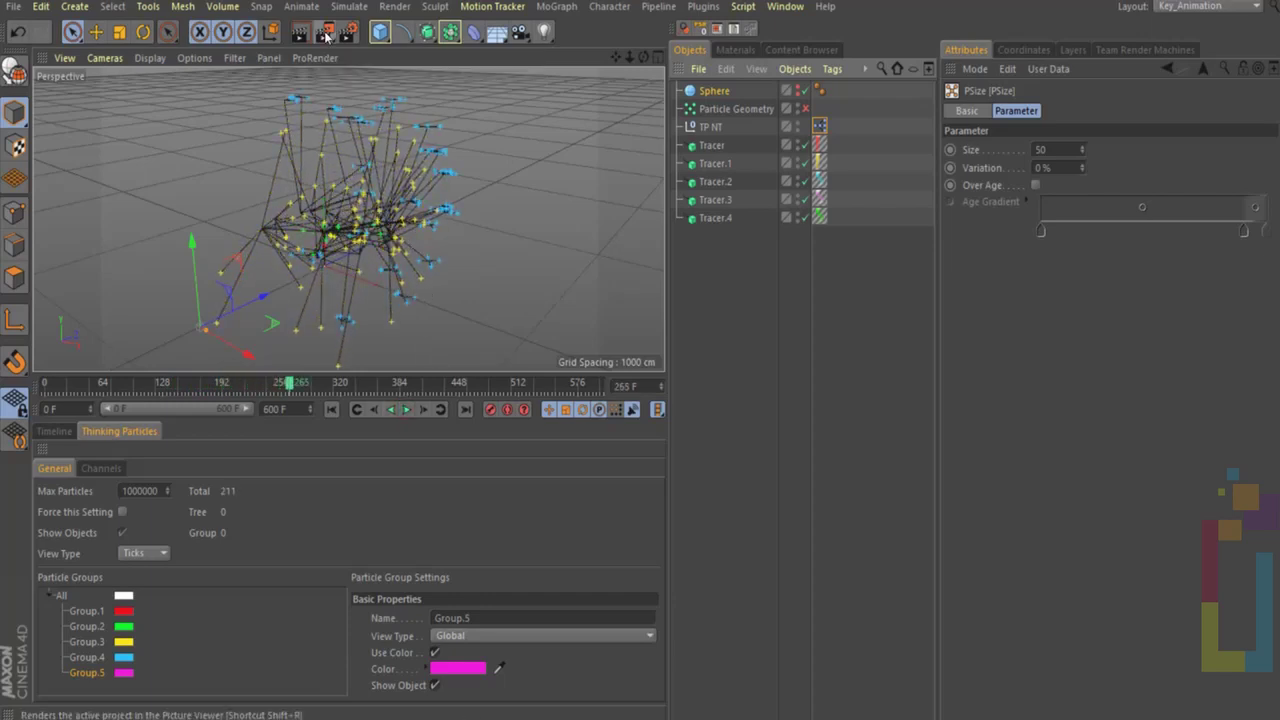
scroll(720, 286, up, 2)
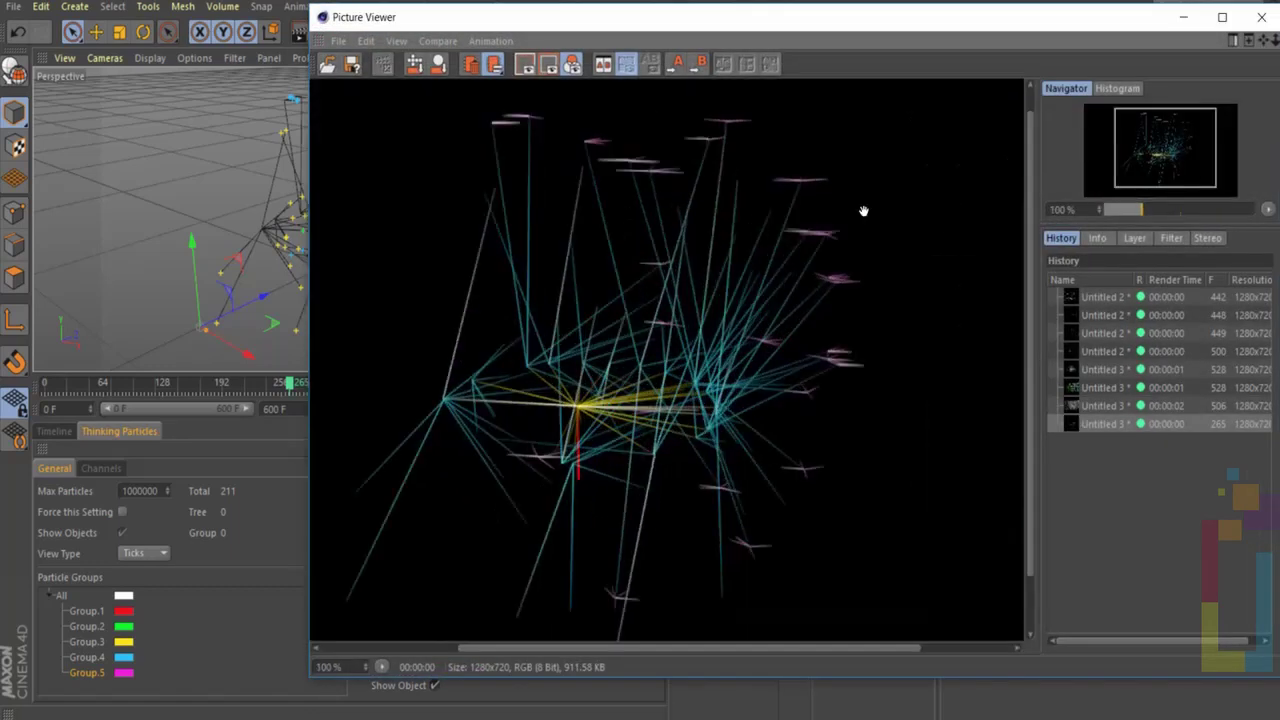
click(1262, 18)
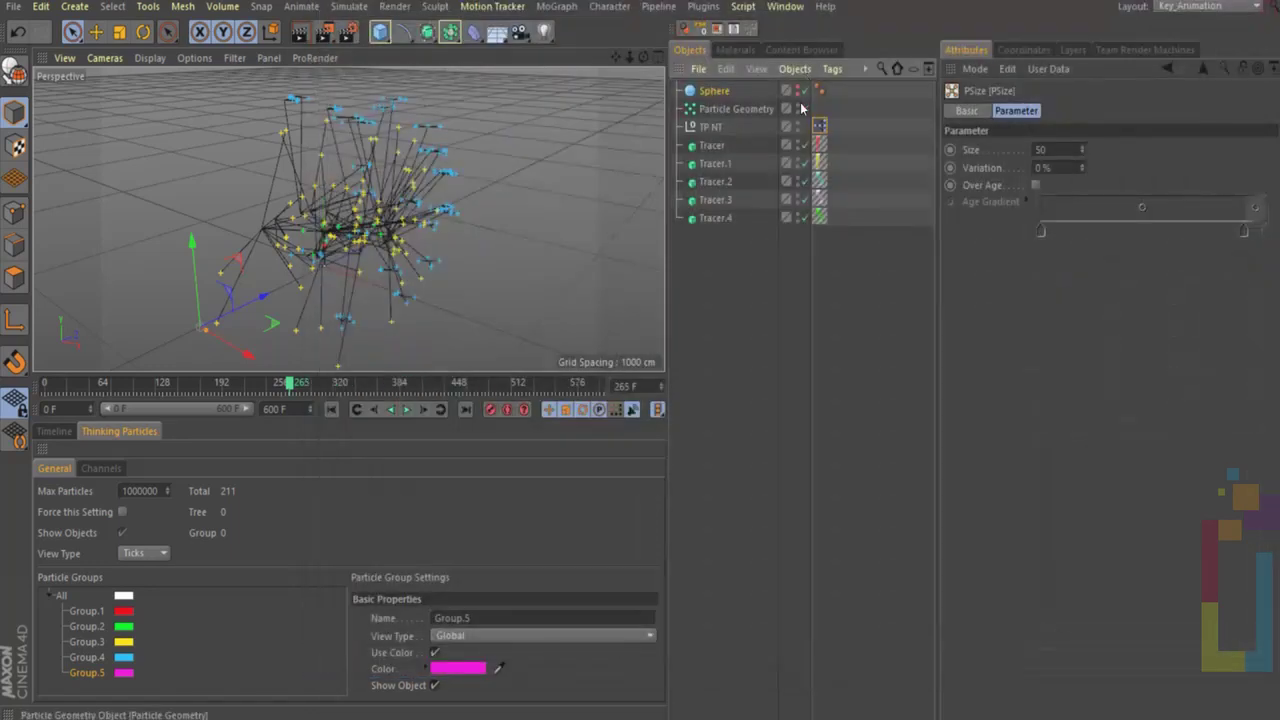
Render frame 265 again to check the smaller grey spheres along the strands
click(330, 36)
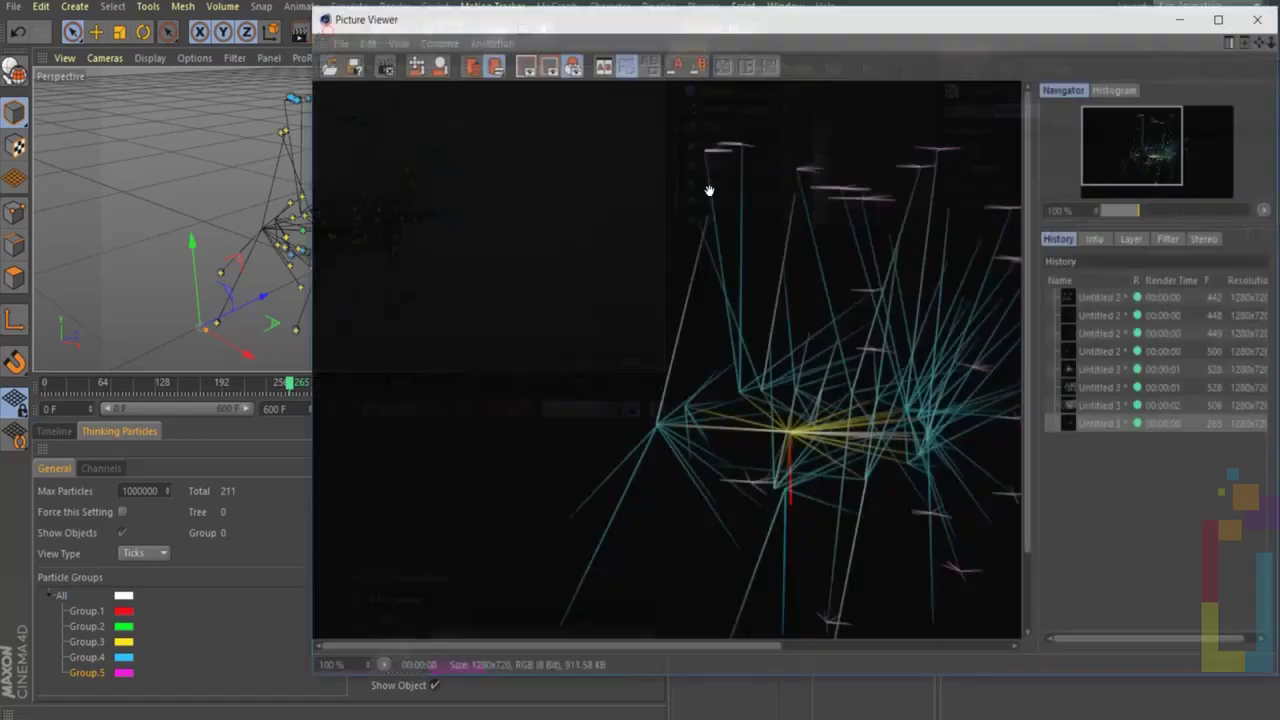
scroll(850, 290, down, 3)
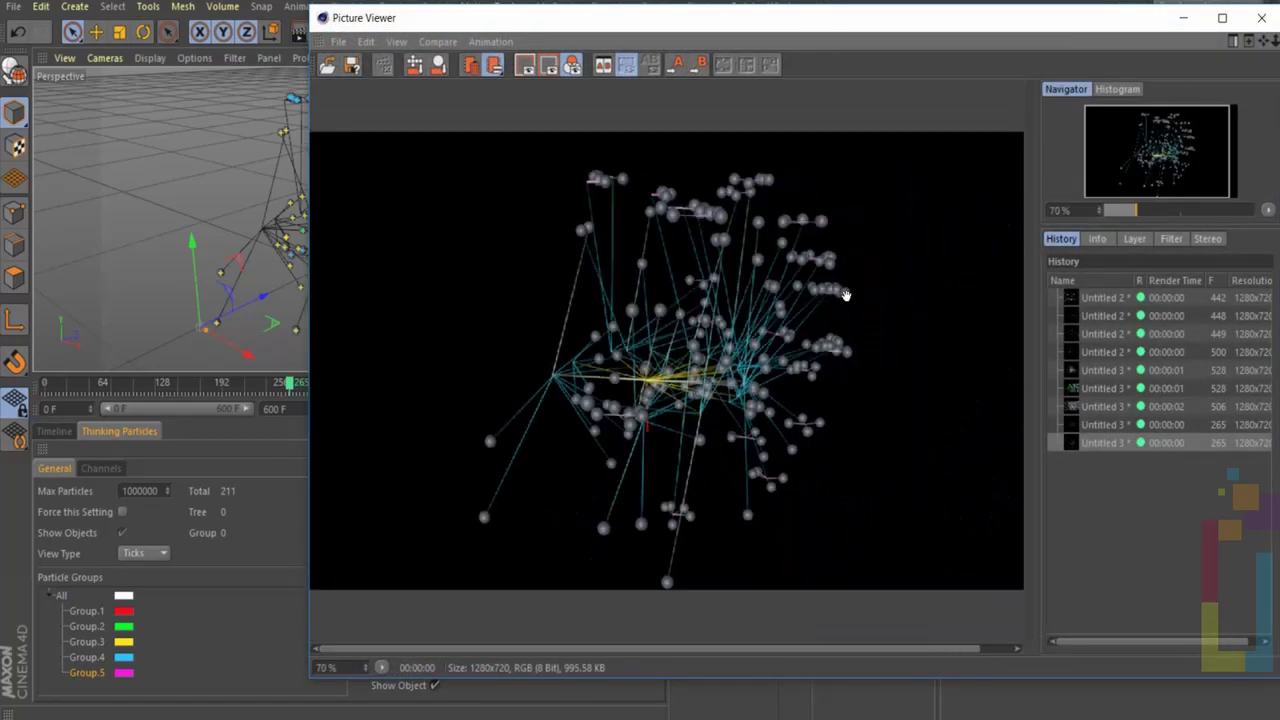
scroll(845, 295, up, 2)
click(1261, 18)
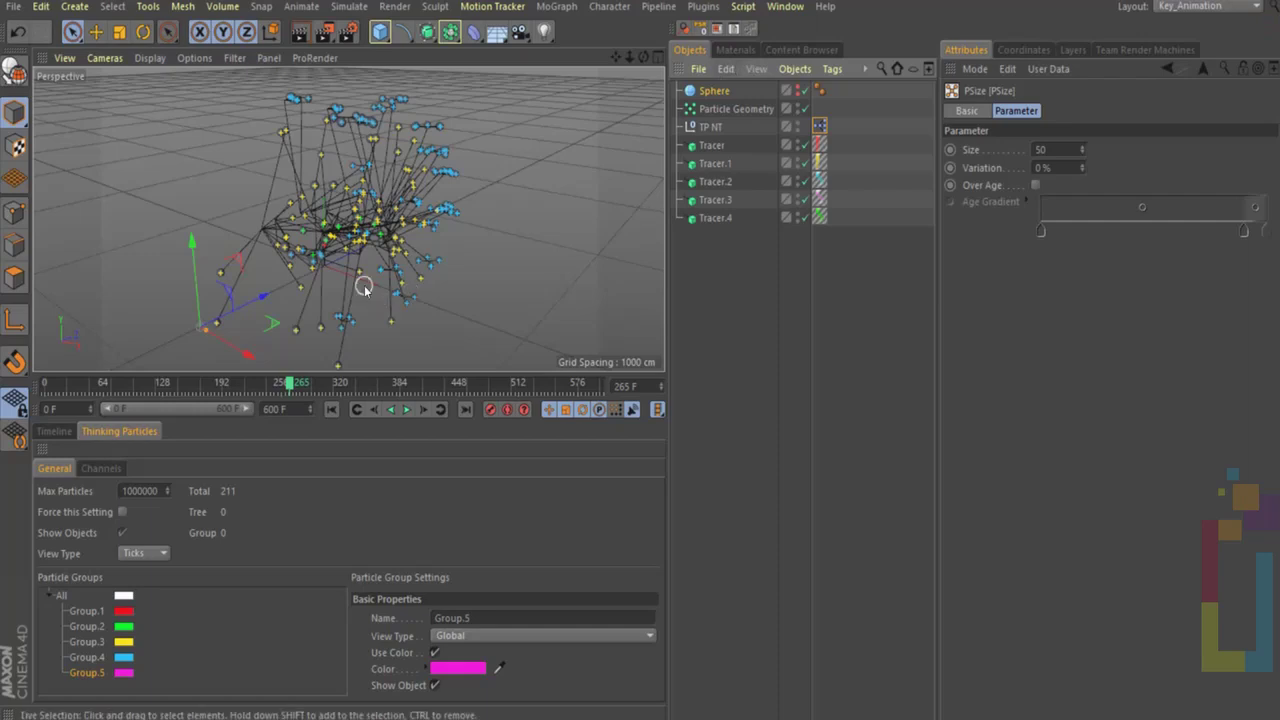
Add a PWind node from Thinking Particles > TP Dynamic to the XPresso graph
double_click(820, 129)
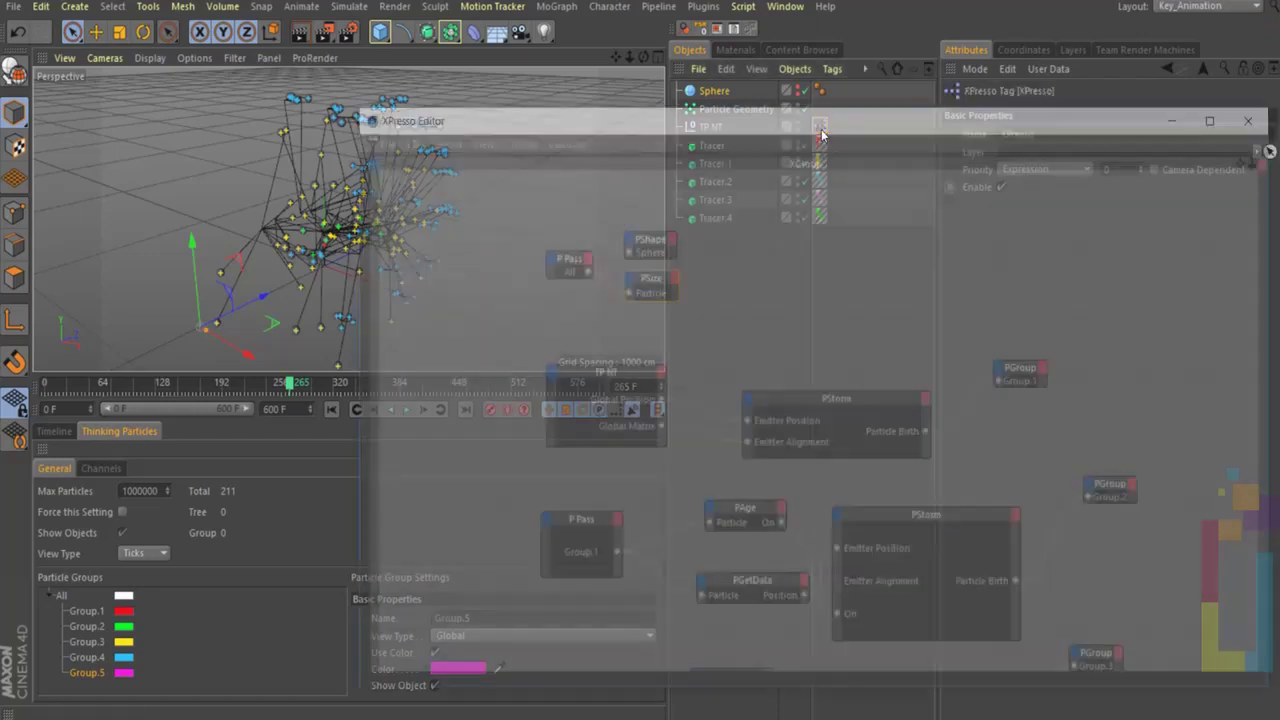
right_click(706, 262)
mouse_move(740, 274)
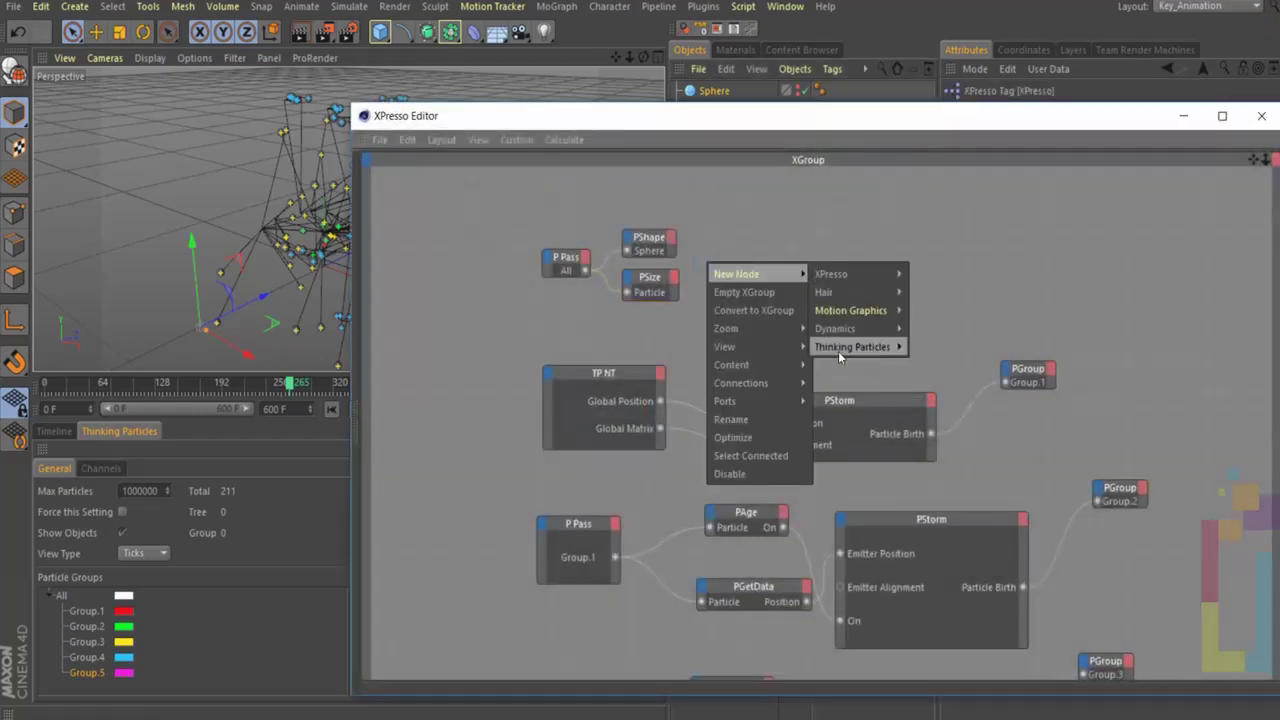
mouse_move(838, 346)
mouse_move(951, 418)
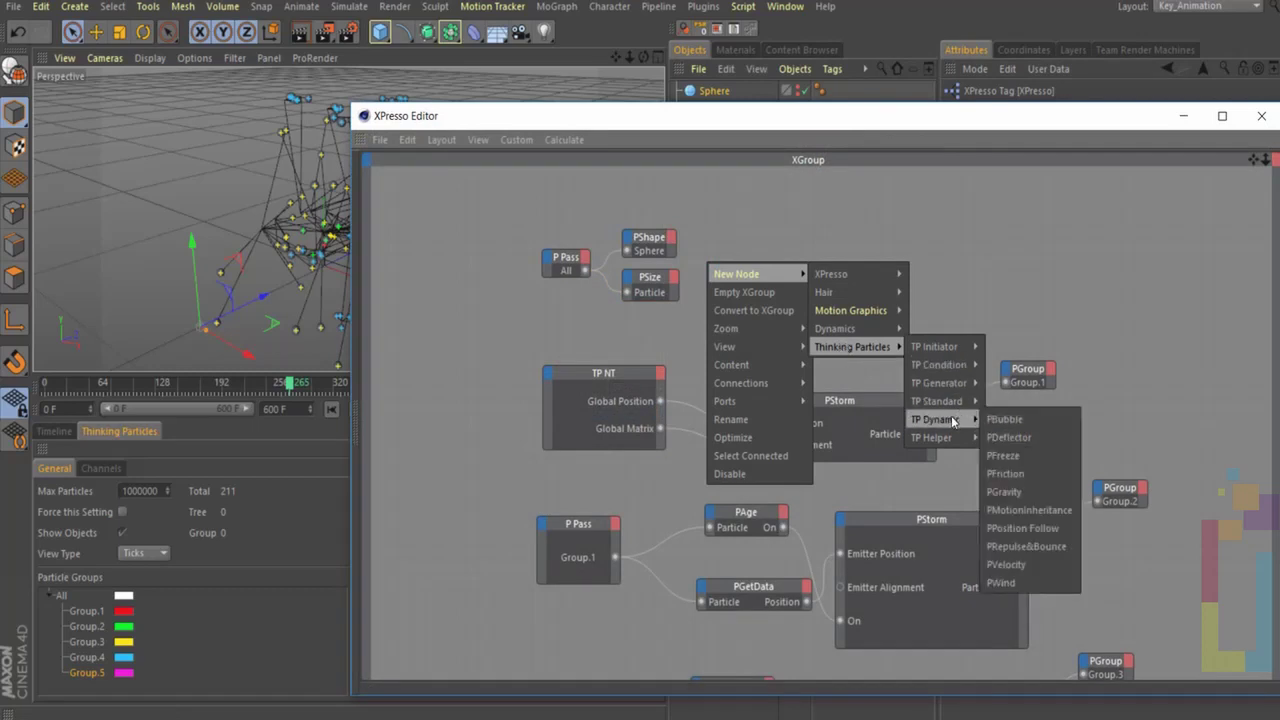
click(1022, 582)
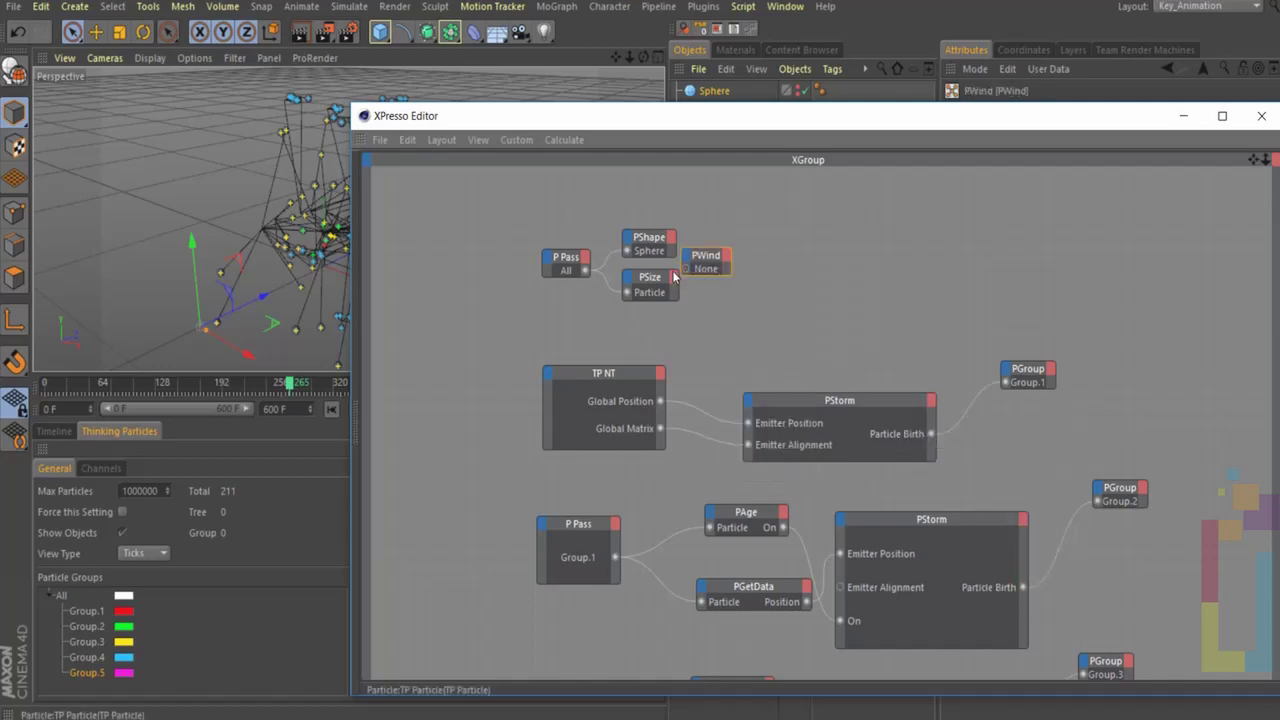
Connect P Pass's All output into PWind and place the node beside PSize
drag(685, 269, 591, 277)
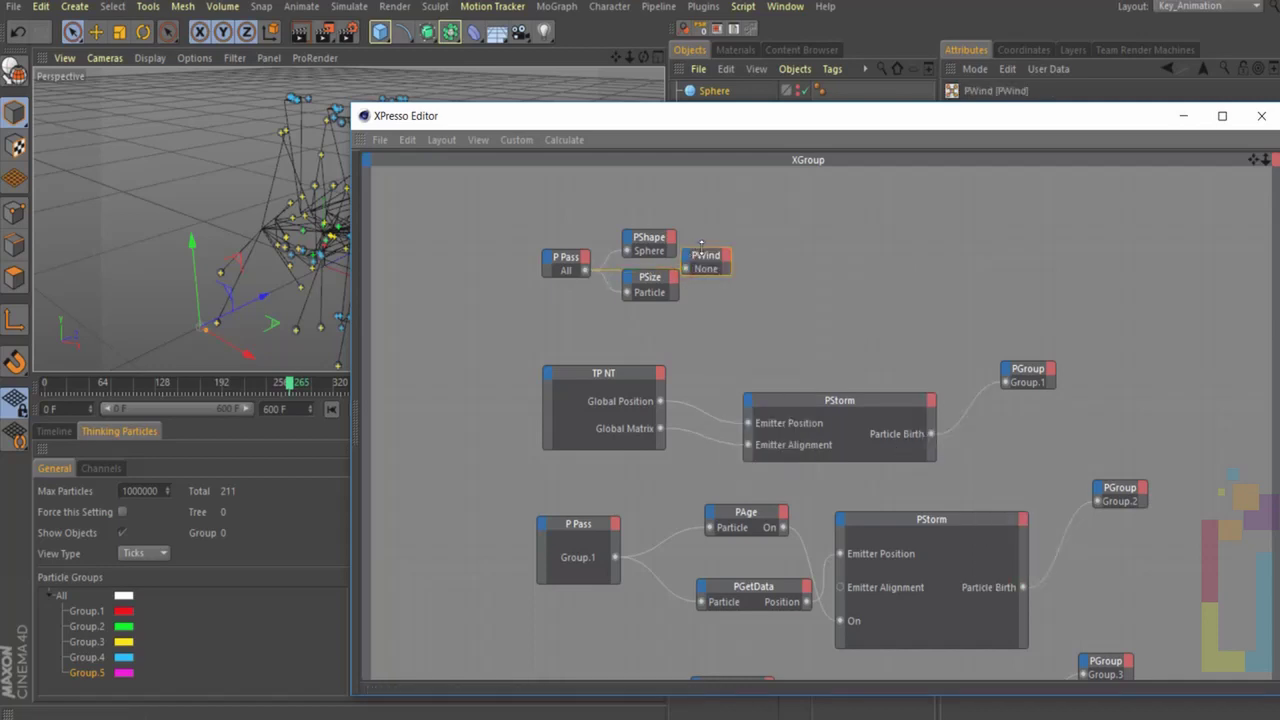
drag(705, 256, 782, 246)
drag(855, 130, 432, 306)
click(707, 131)
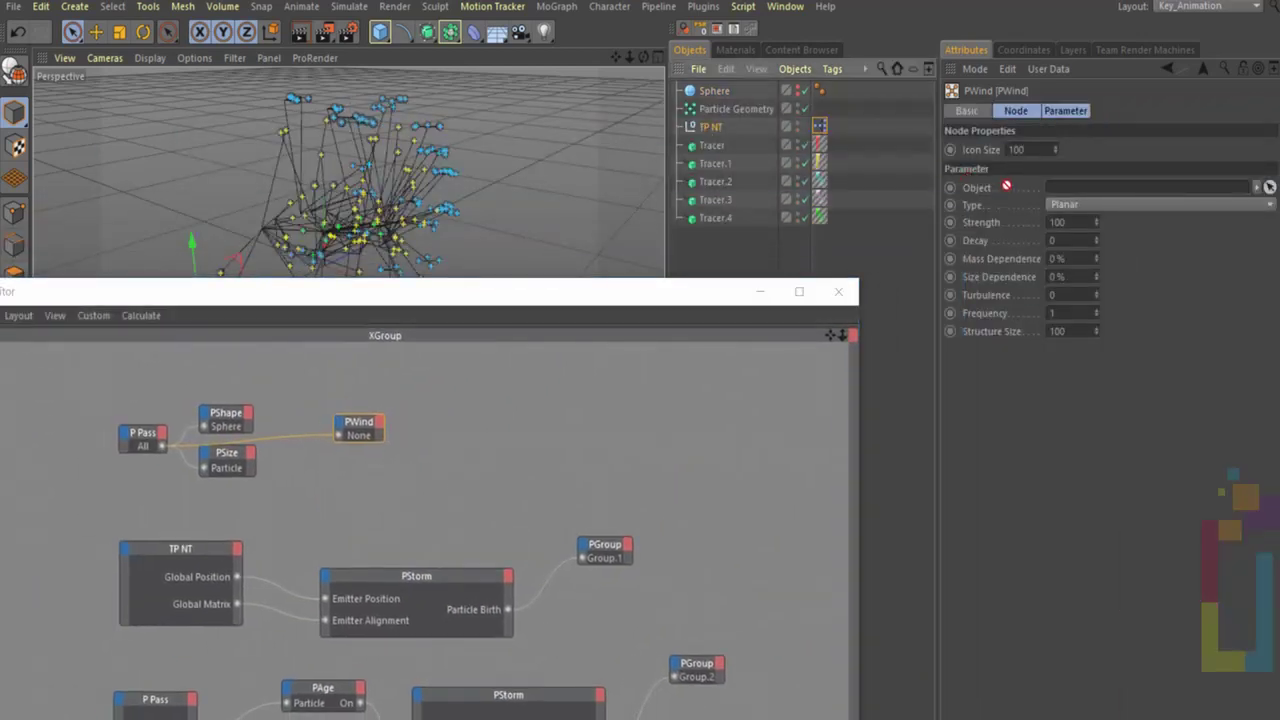
Link PWind to TP NT as Spherical wind: strength 25, turbulence 50, frequency 100; rewind
drag(1006, 186, 1064, 189)
click(1099, 208)
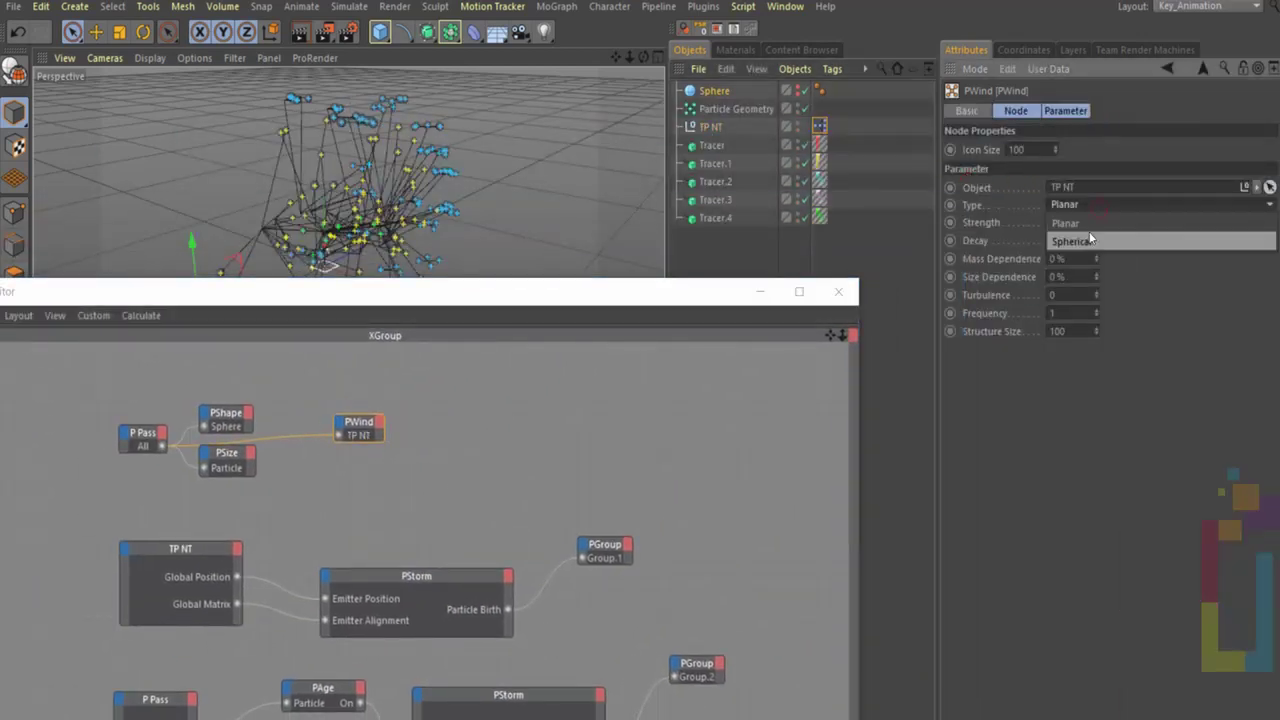
click(1085, 239)
double_click(1070, 222)
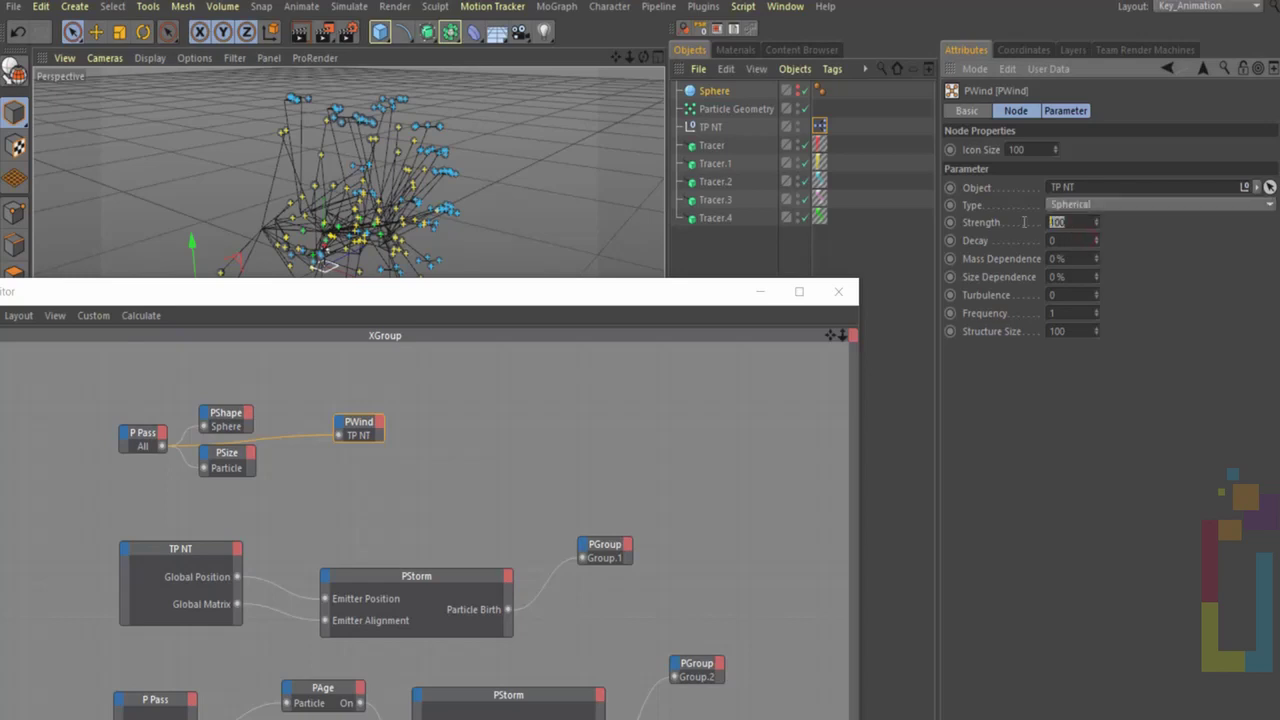
text(5)
text(50)
click(846, 292)
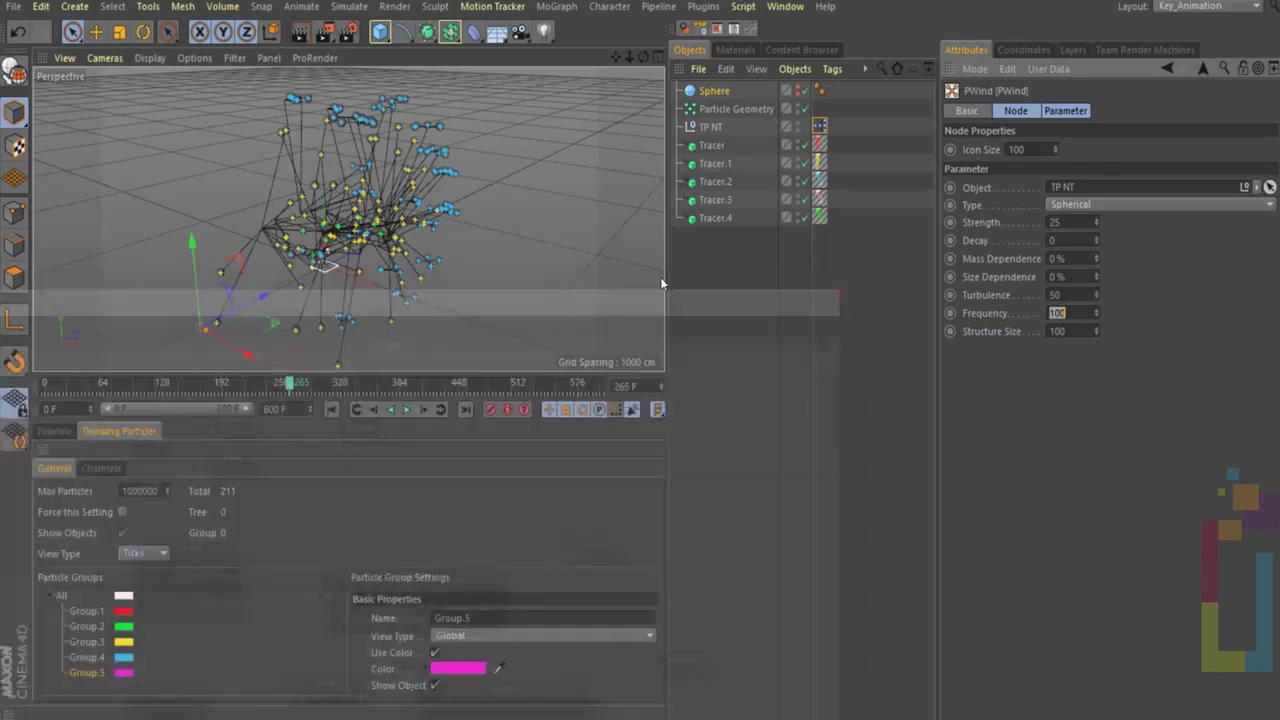
click(331, 409)
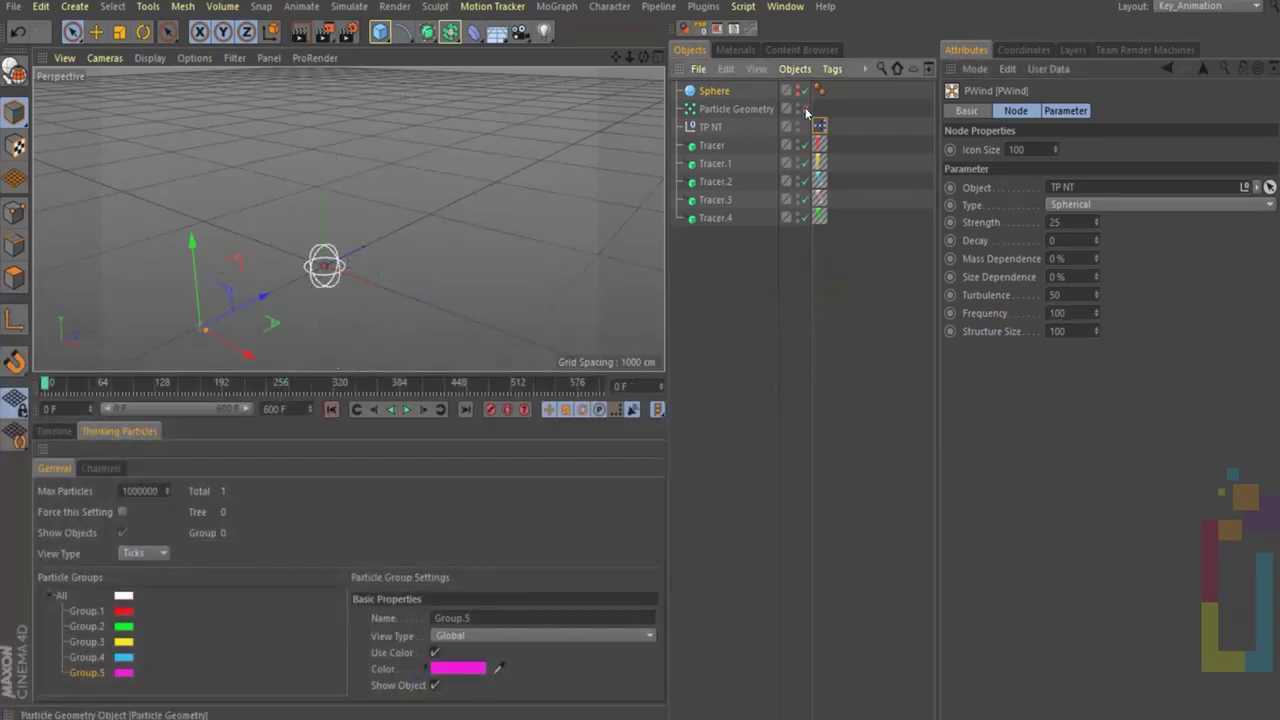
Play the wind simulation to frame 480, frame the whole particle cloud, and render it
click(406, 409)
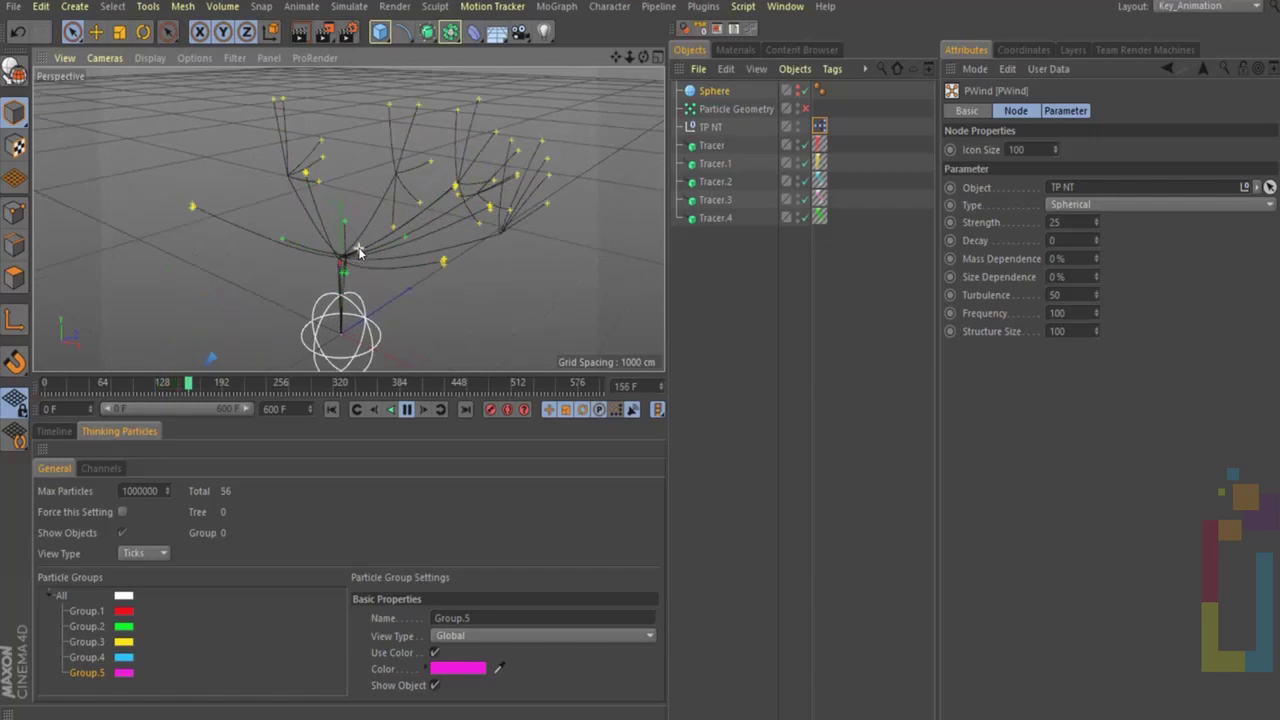
scroll(360, 255, down, 5)
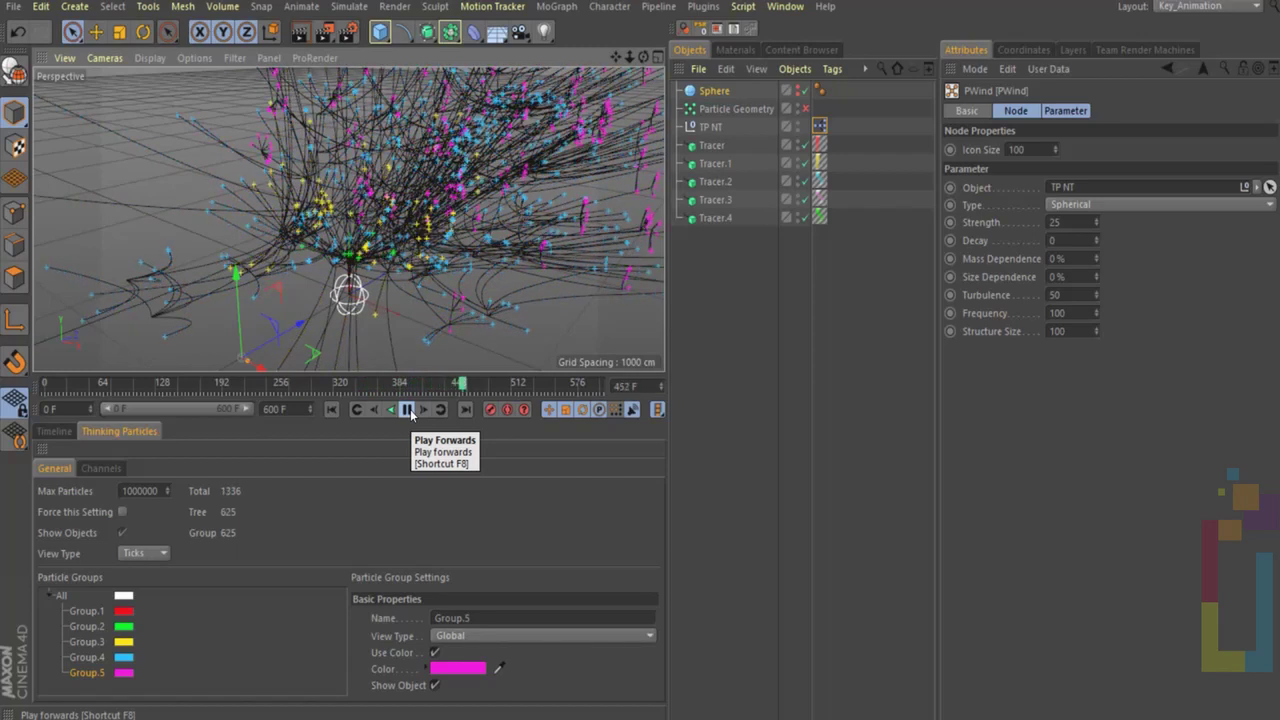
click(407, 409)
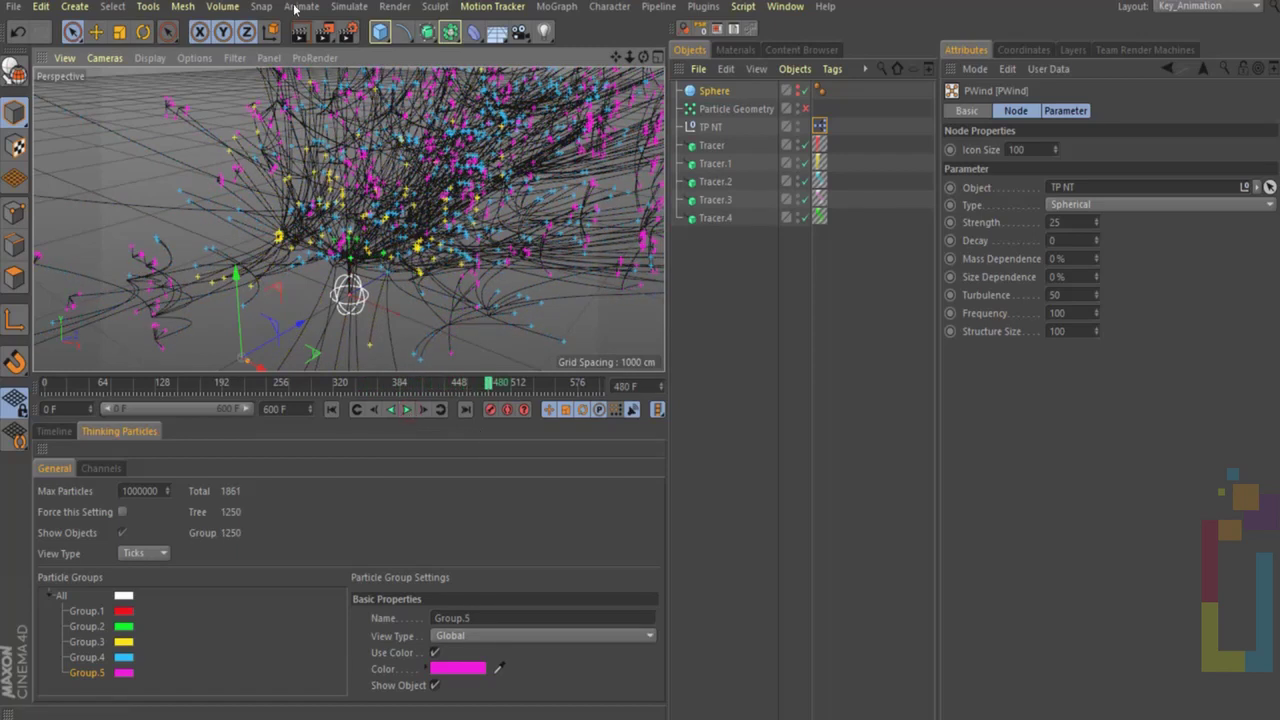
drag(643, 57, 621, 57)
drag(643, 357, 630, 57)
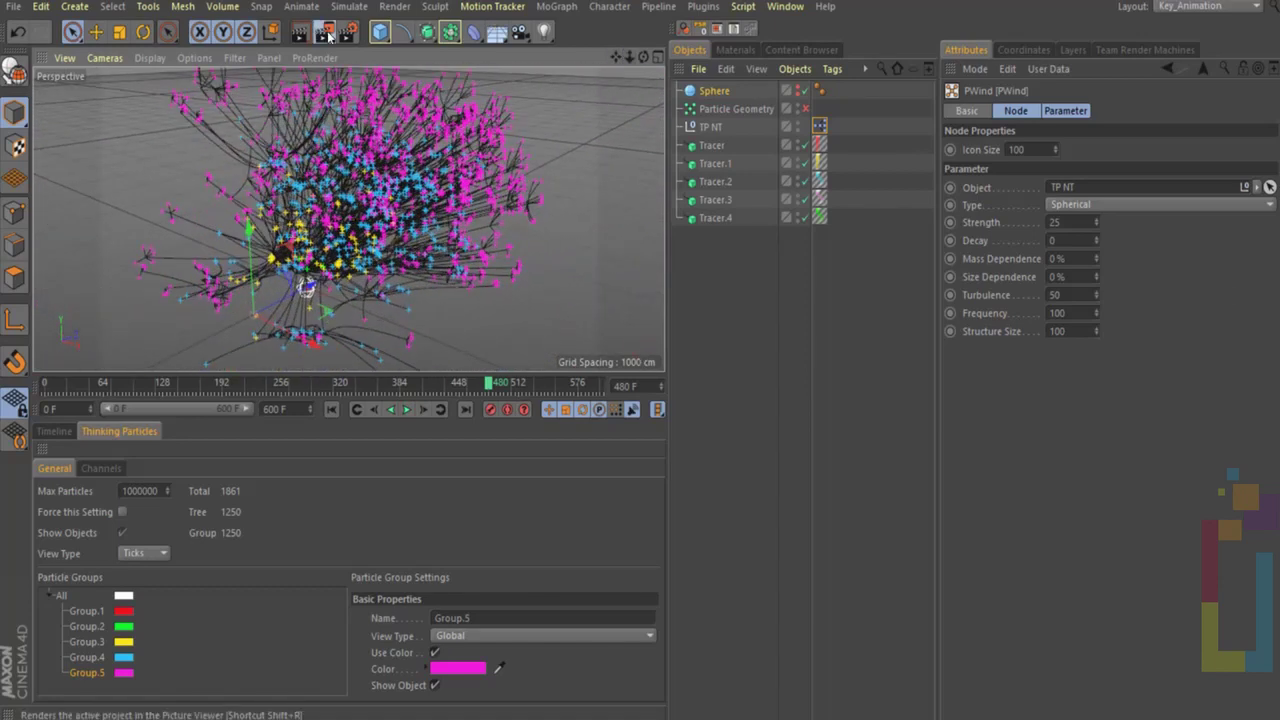
click(329, 34)
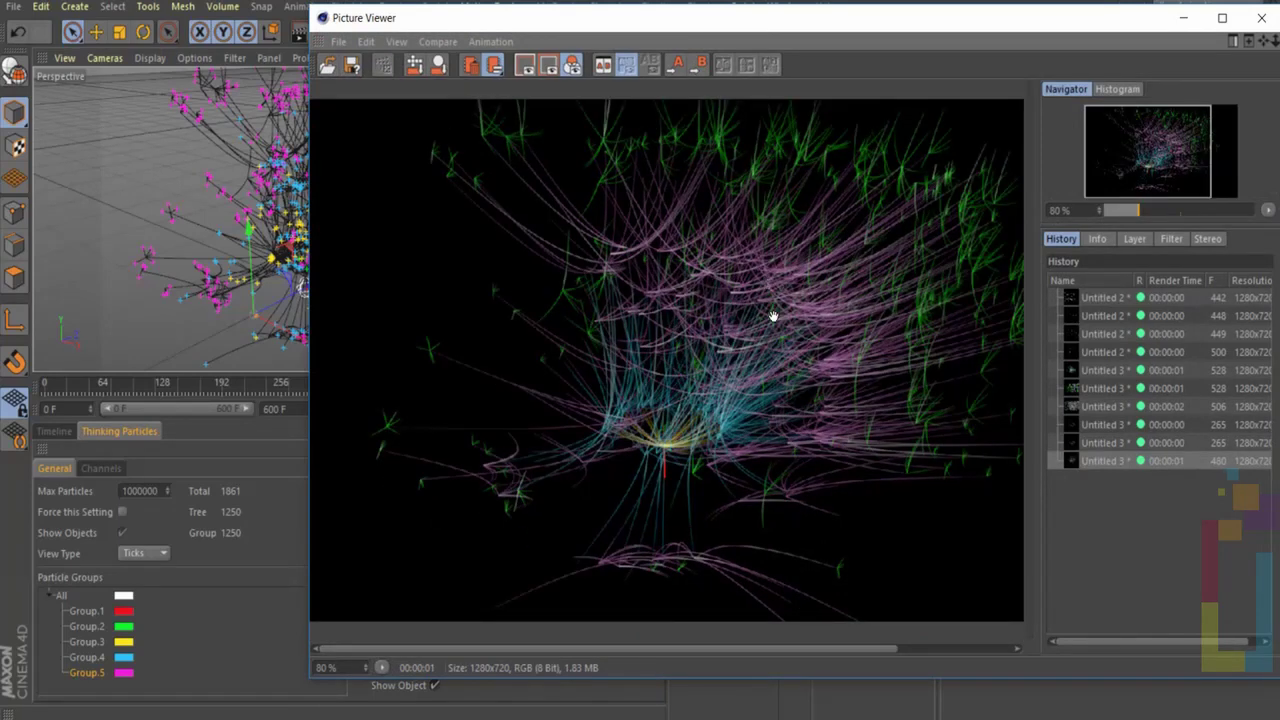
Zoom through the frame 480 render of wind-bent strands, then close the Picture Viewer
scroll(773, 316, up, 2)
scroll(775, 330, down, 3)
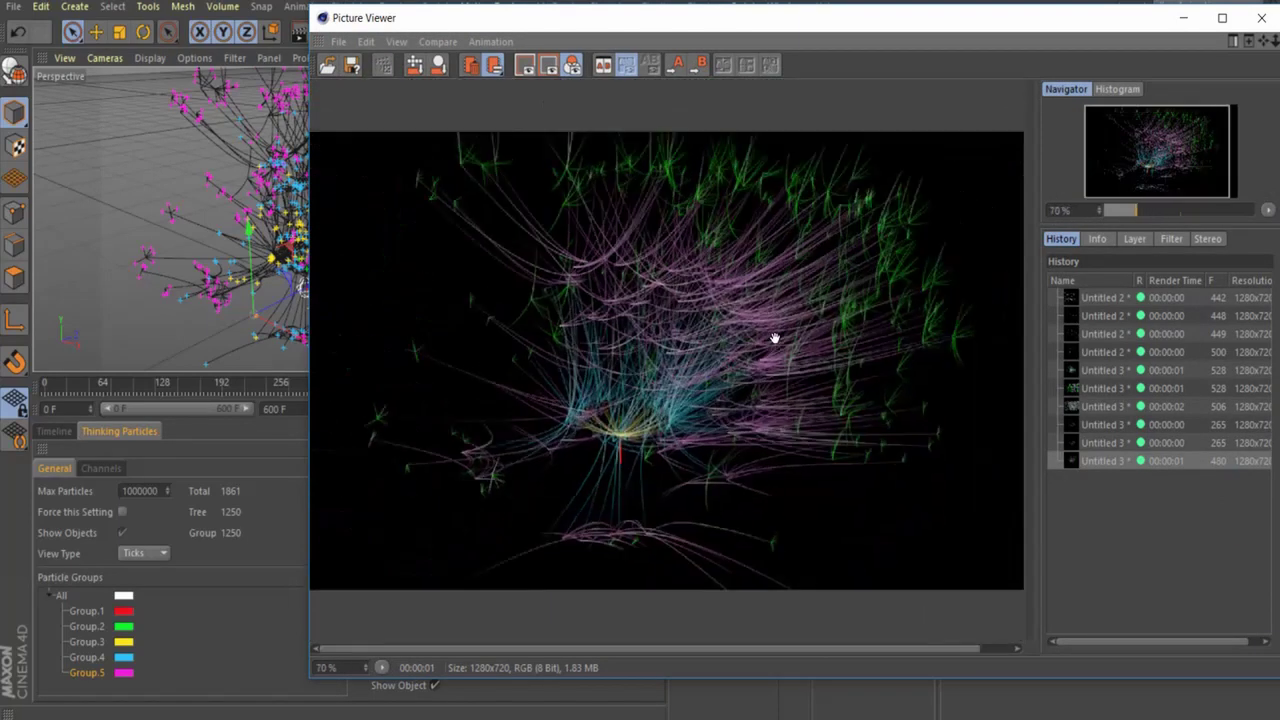
click(1260, 18)
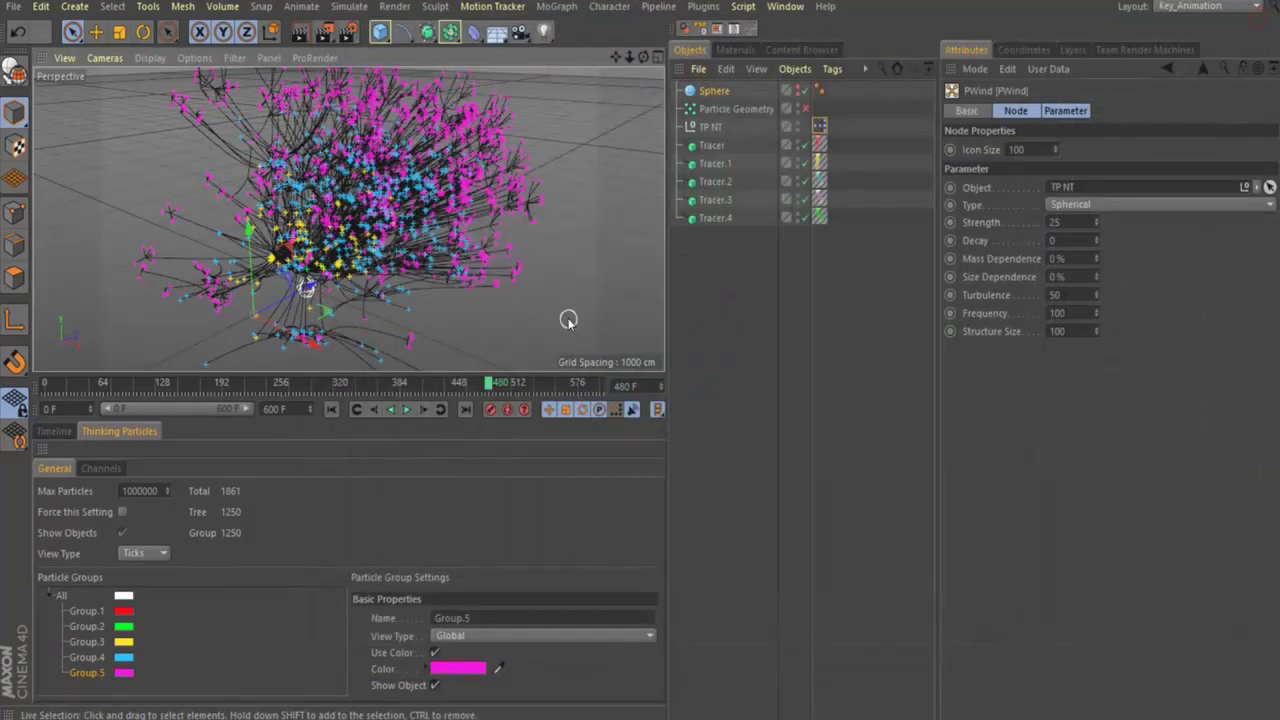